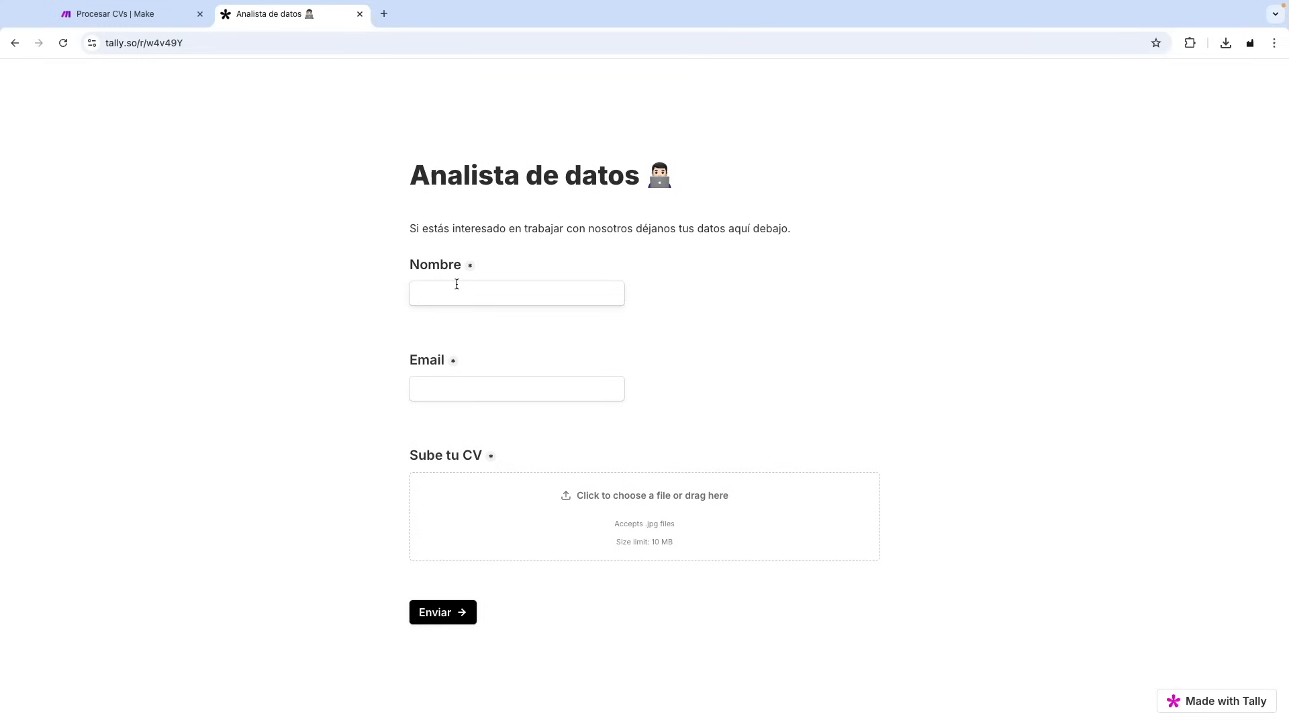
- Fill in the candidate's name and e-mail in the Analista de datos application form
text(Ioana)
click(461, 390)
click(518, 421)
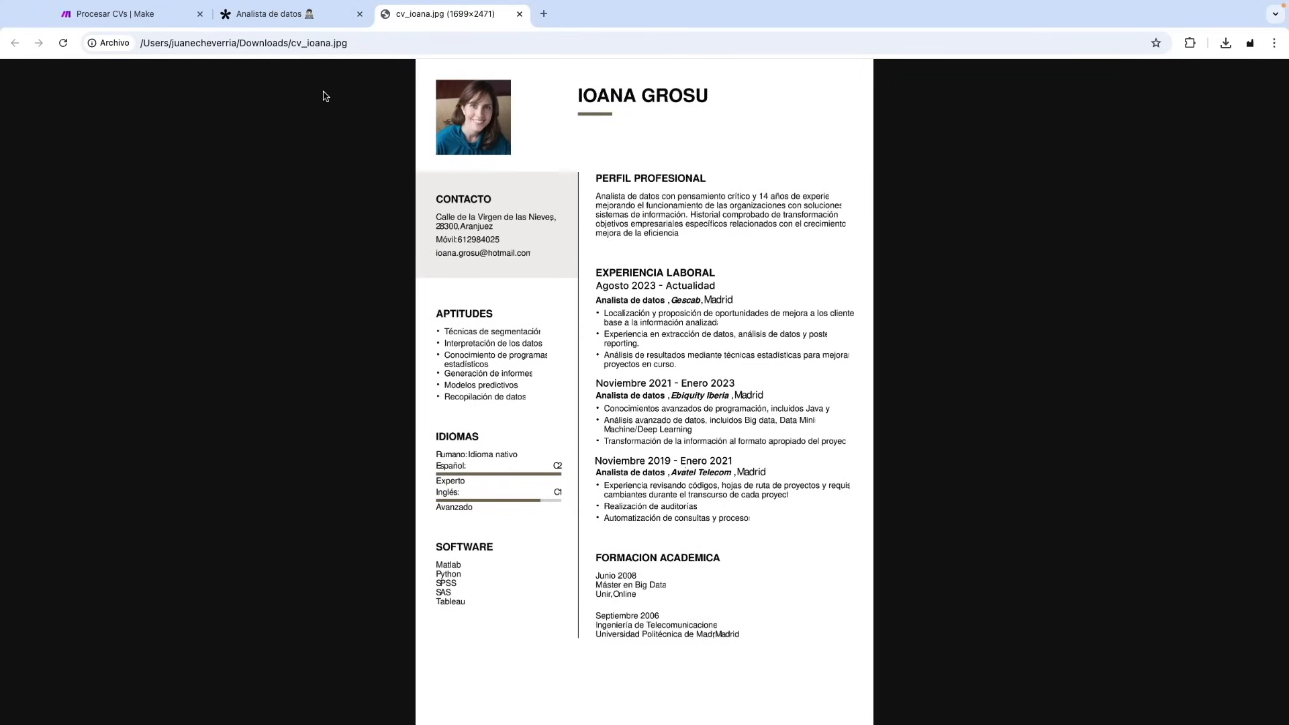
- Attach the candidate's CV image to the Analista de datos form and submit the application
click(281, 20)
drag(281, 18, 471, 524)
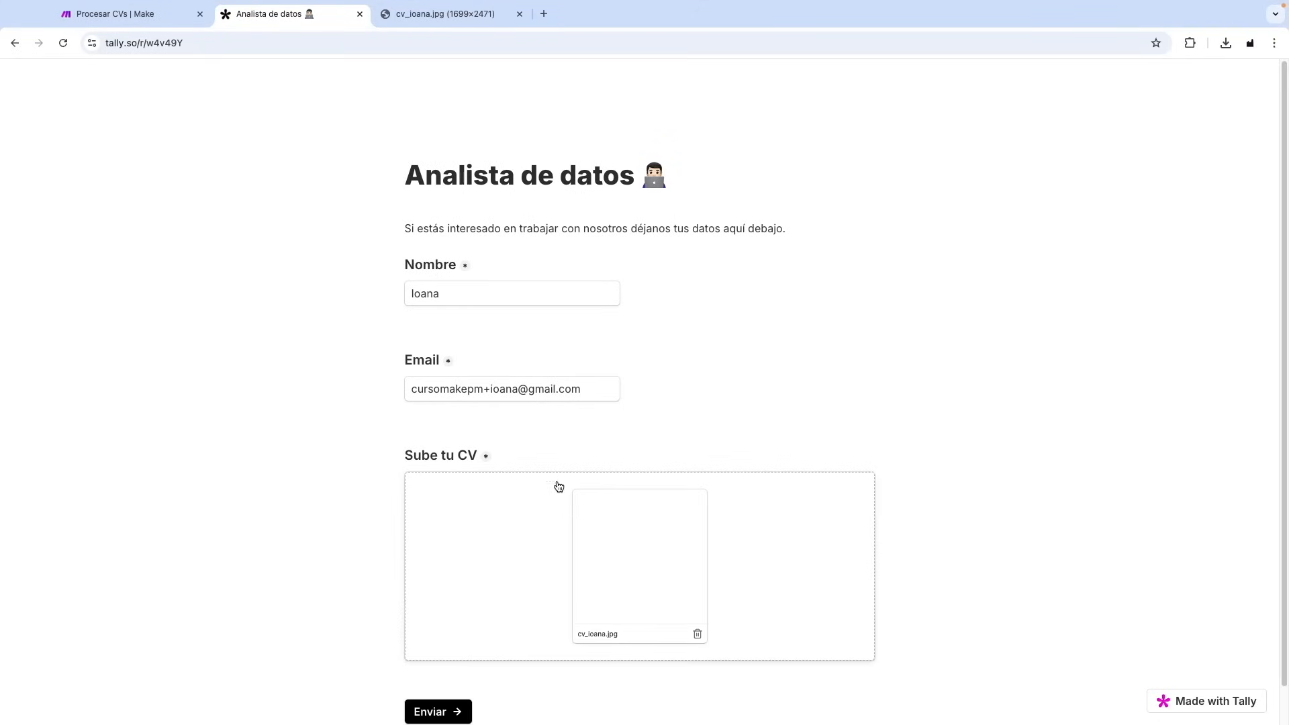
scroll(606, 537, down, 1)
click(438, 670)
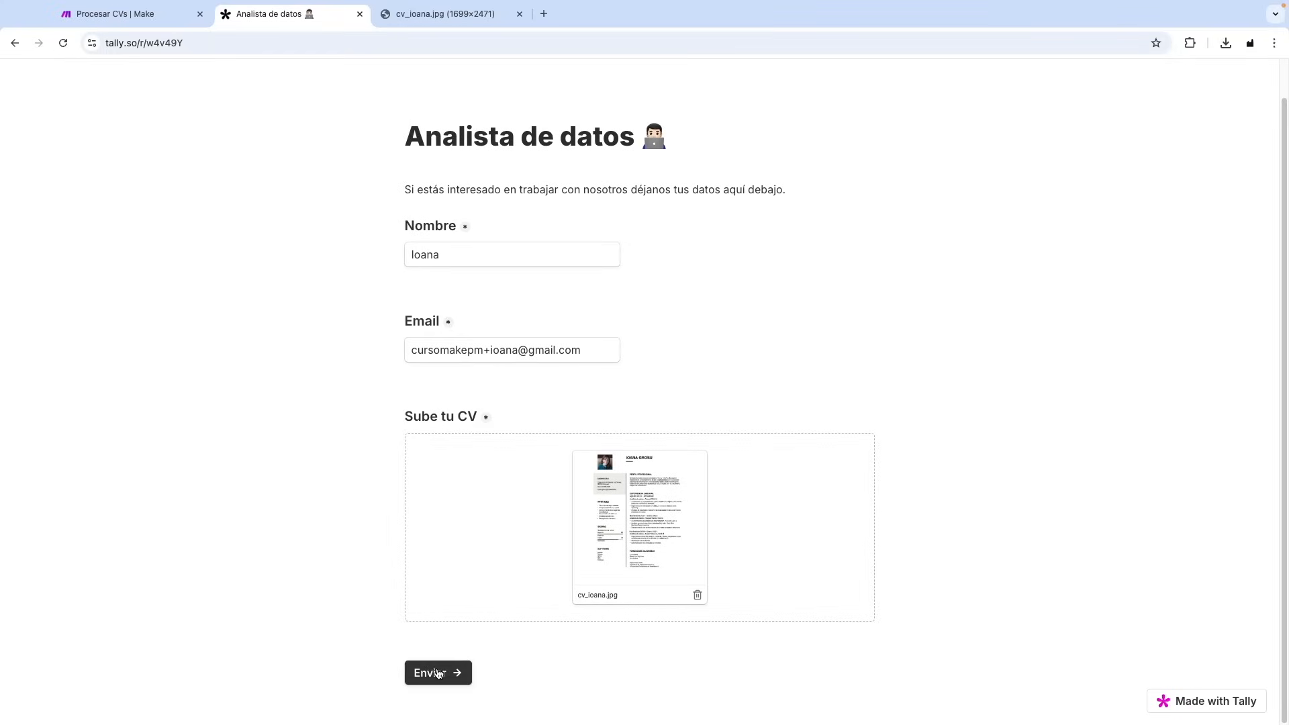
- Switch to the Candidatos base in Airtable and review the new candidate's attached CV, years of experience and English level
click(134, 15)
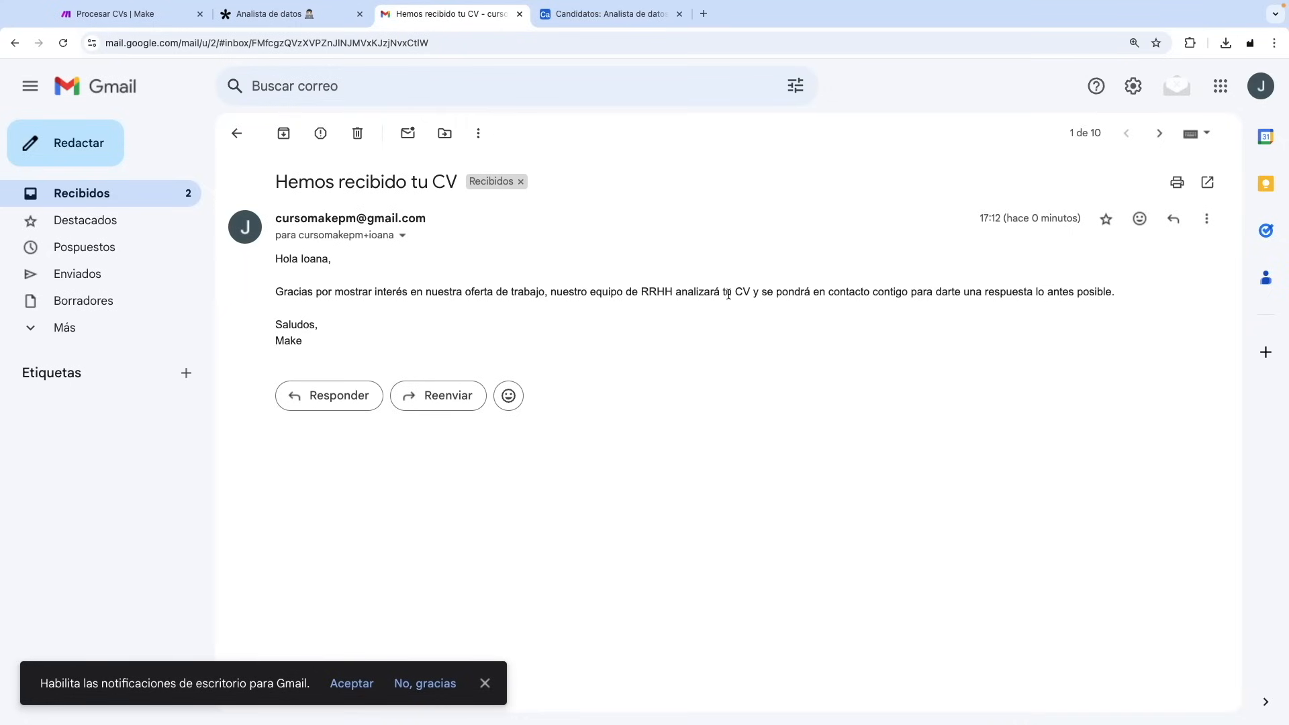
click(577, 20)
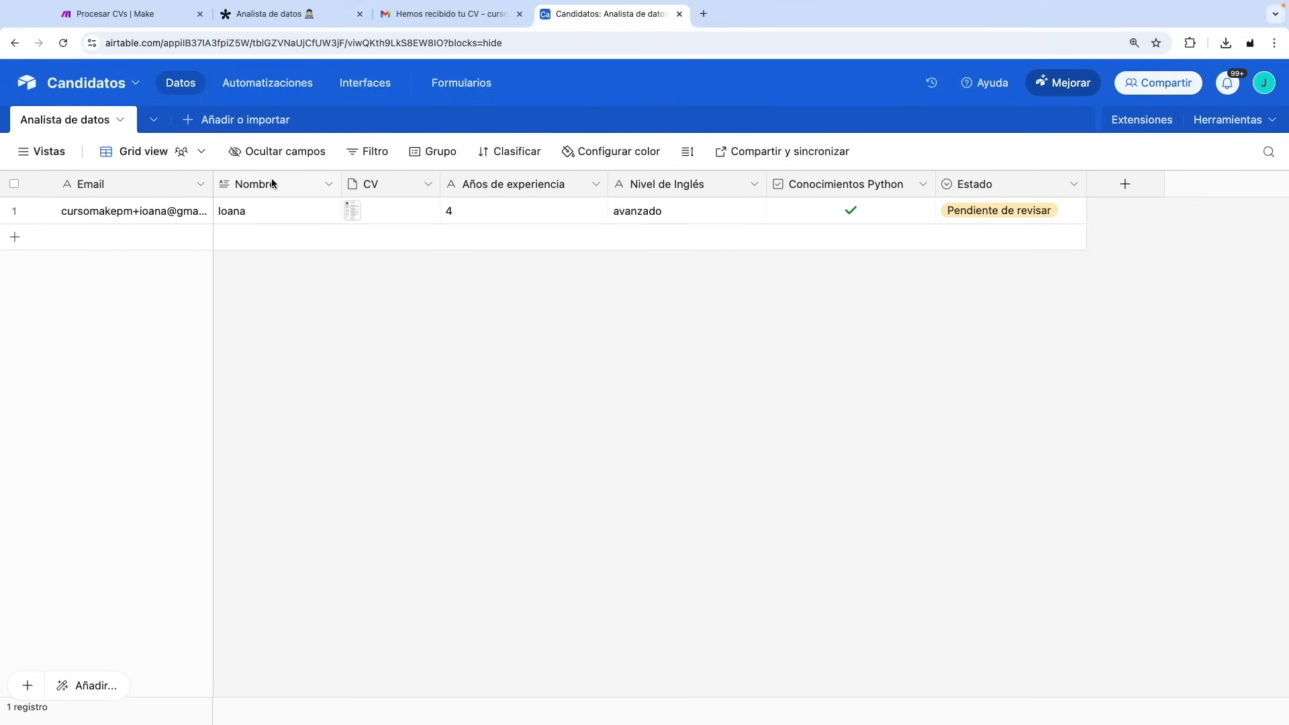
click(356, 209)
click(355, 211)
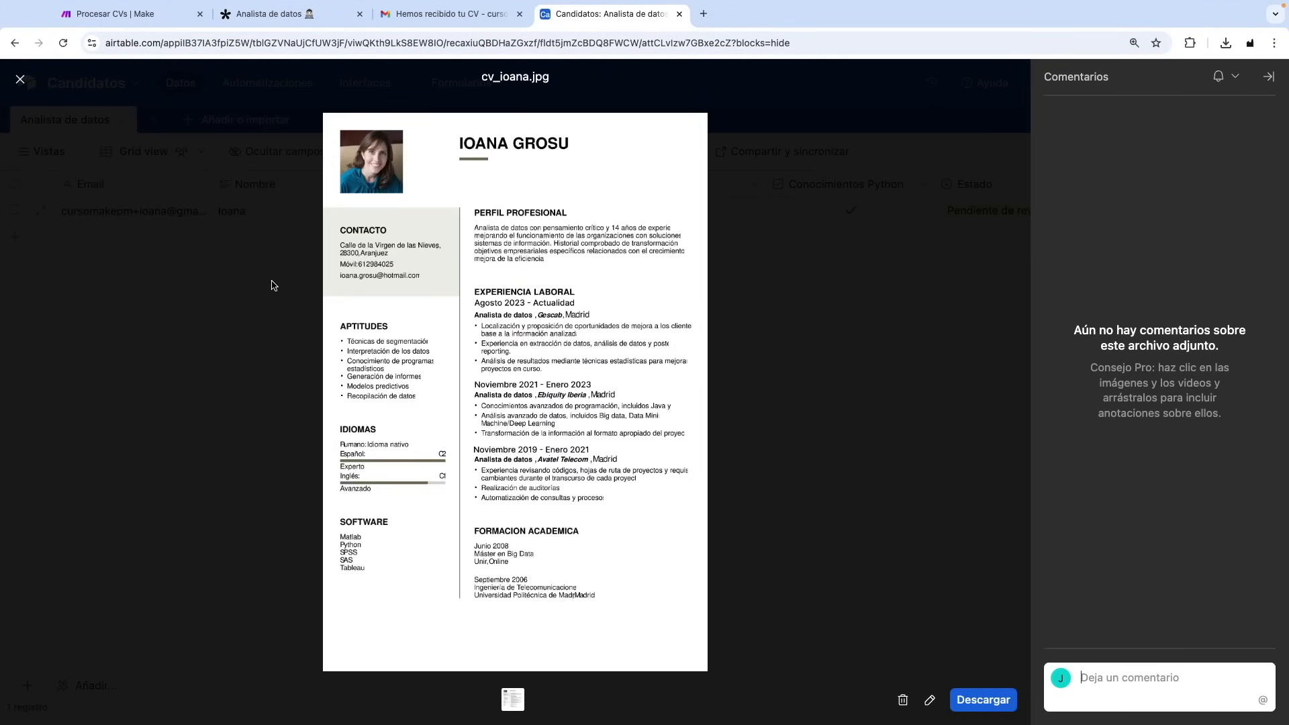
click(272, 285)
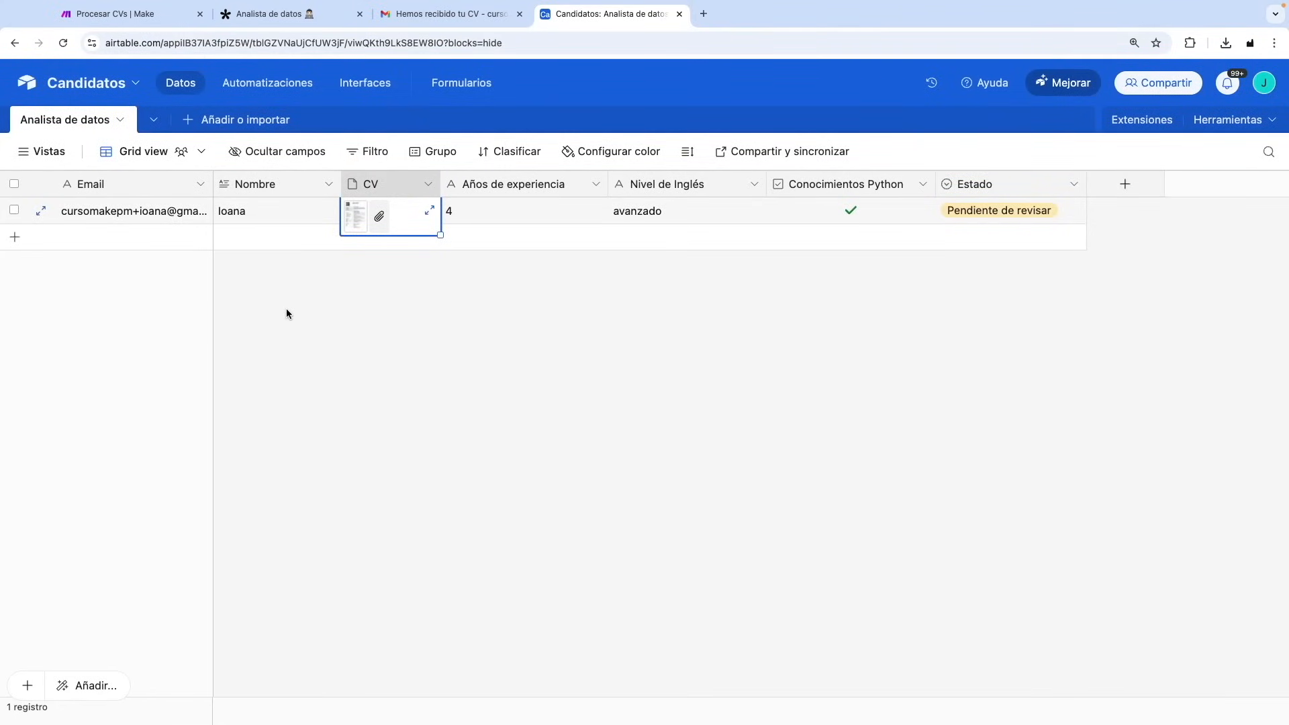
click(480, 214)
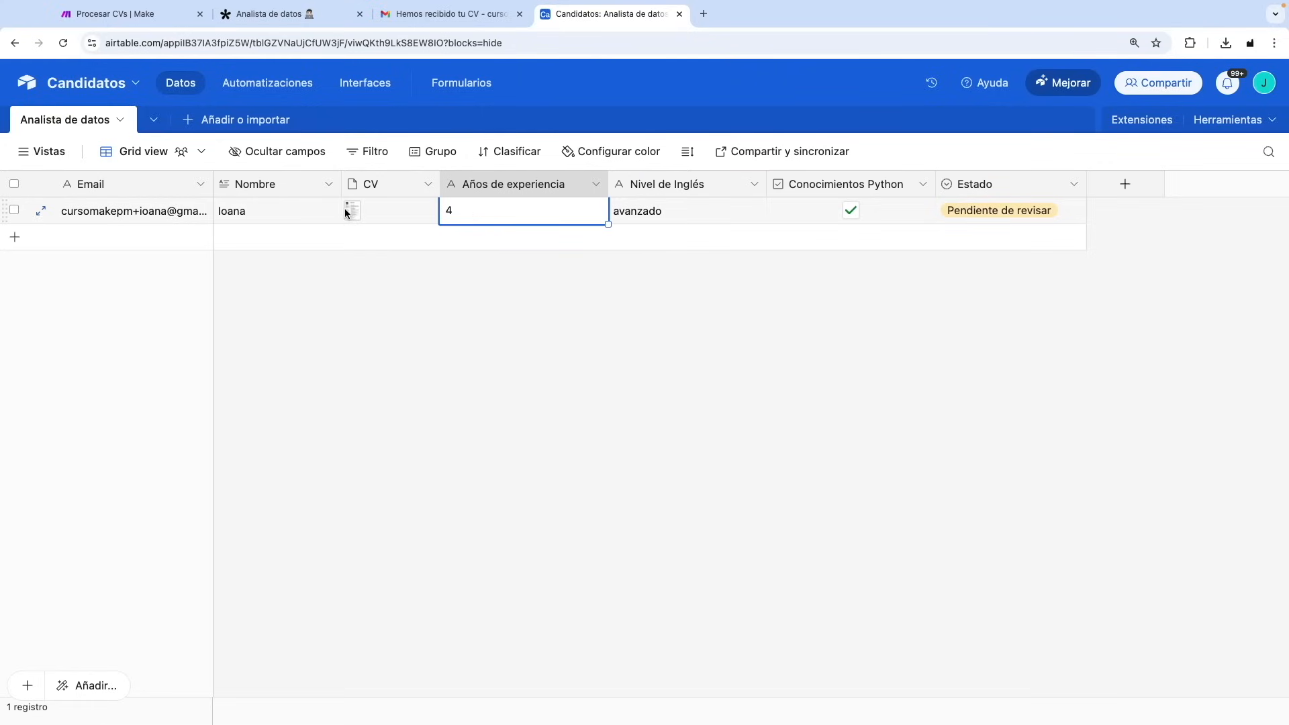
click(666, 213)
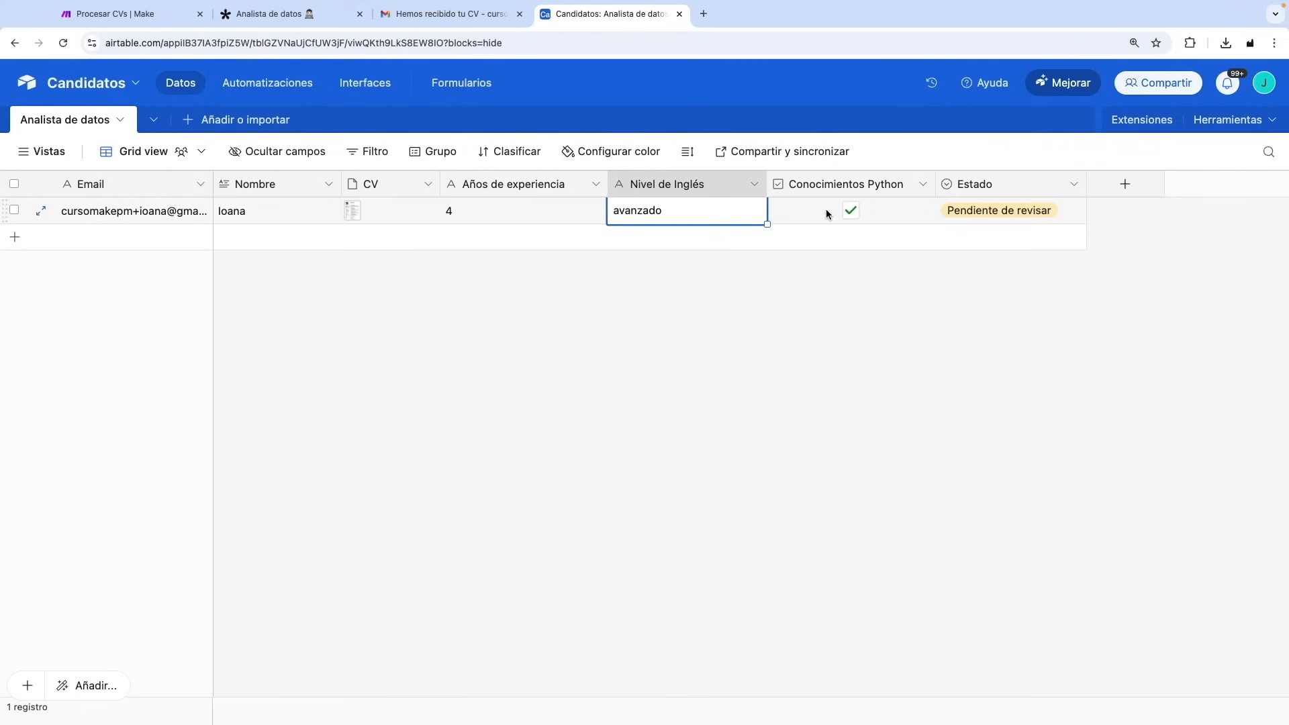
- Switch to Make and examine the module chain of the Procesar CVs scenario, from the Tally form to the router branches
click(117, 14)
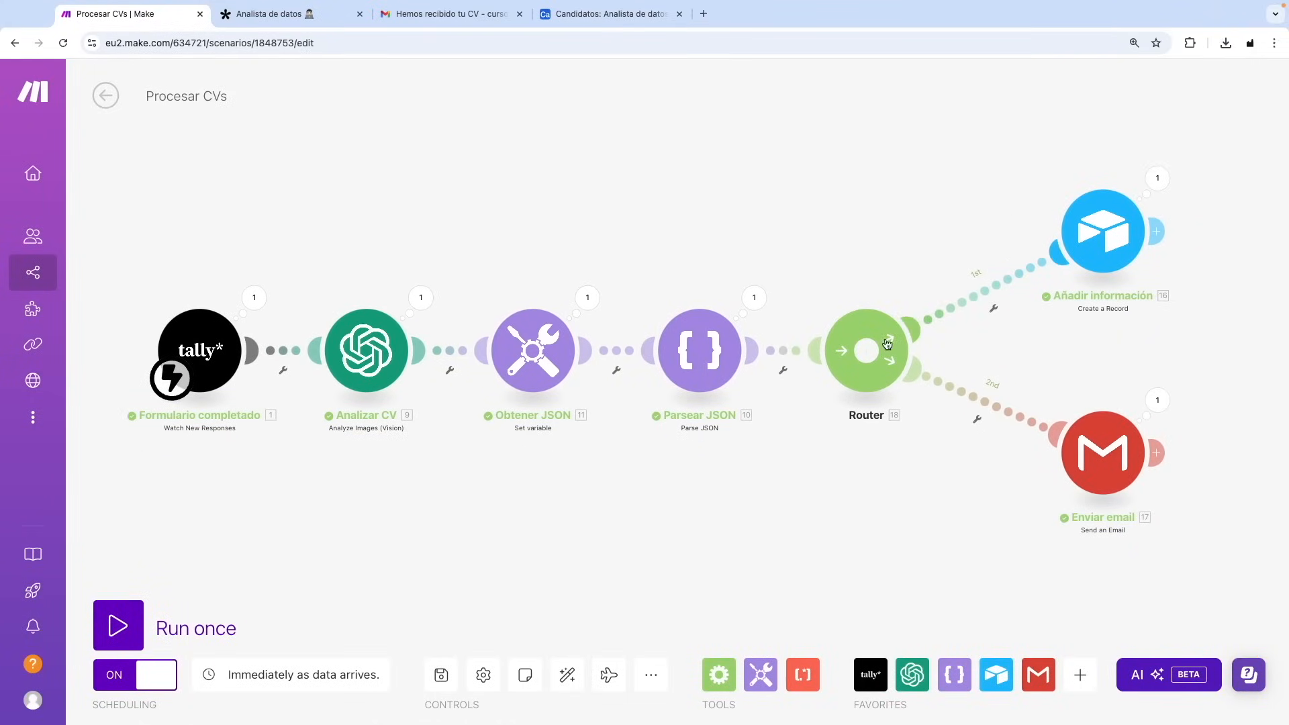
scroll(322, 276, up, 3)
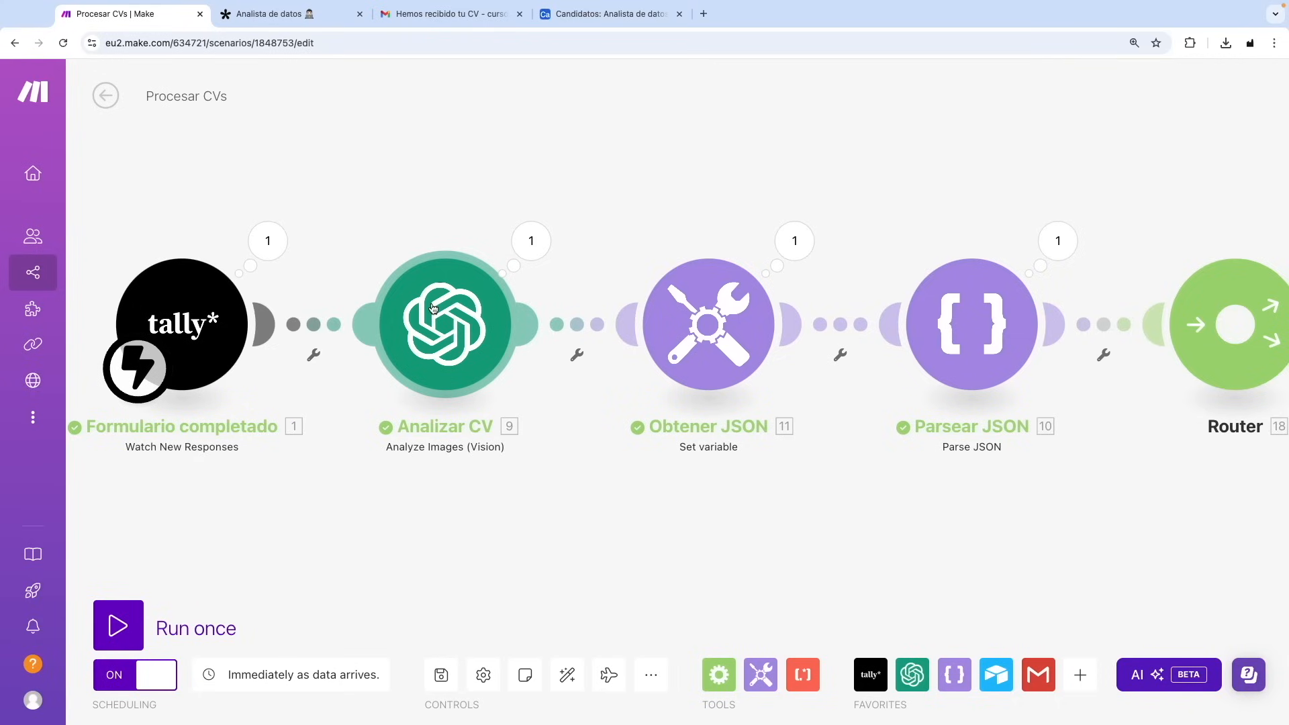
scroll(262, 417, down, 5)
drag(392, 260, 331, 217)
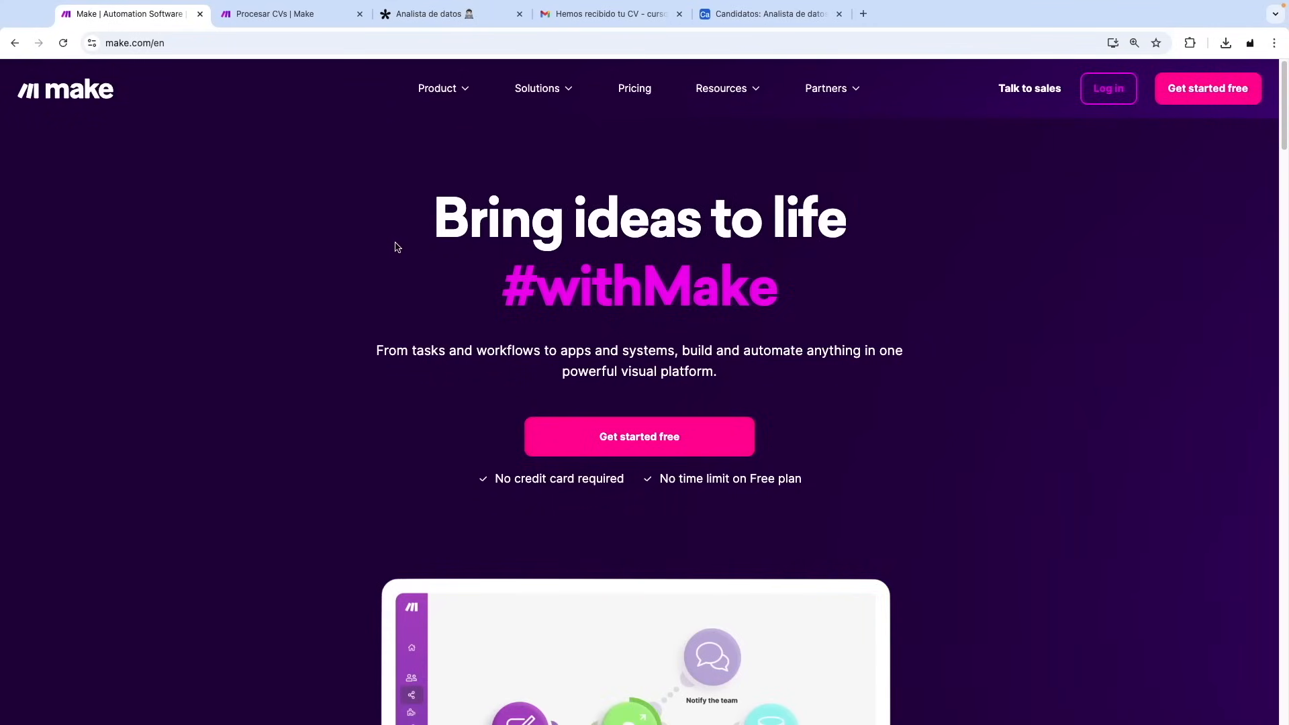
- Look over the automation example on the Make homepage, then return to the Procesar CVs scenario
scroll(395, 246, down, 4)
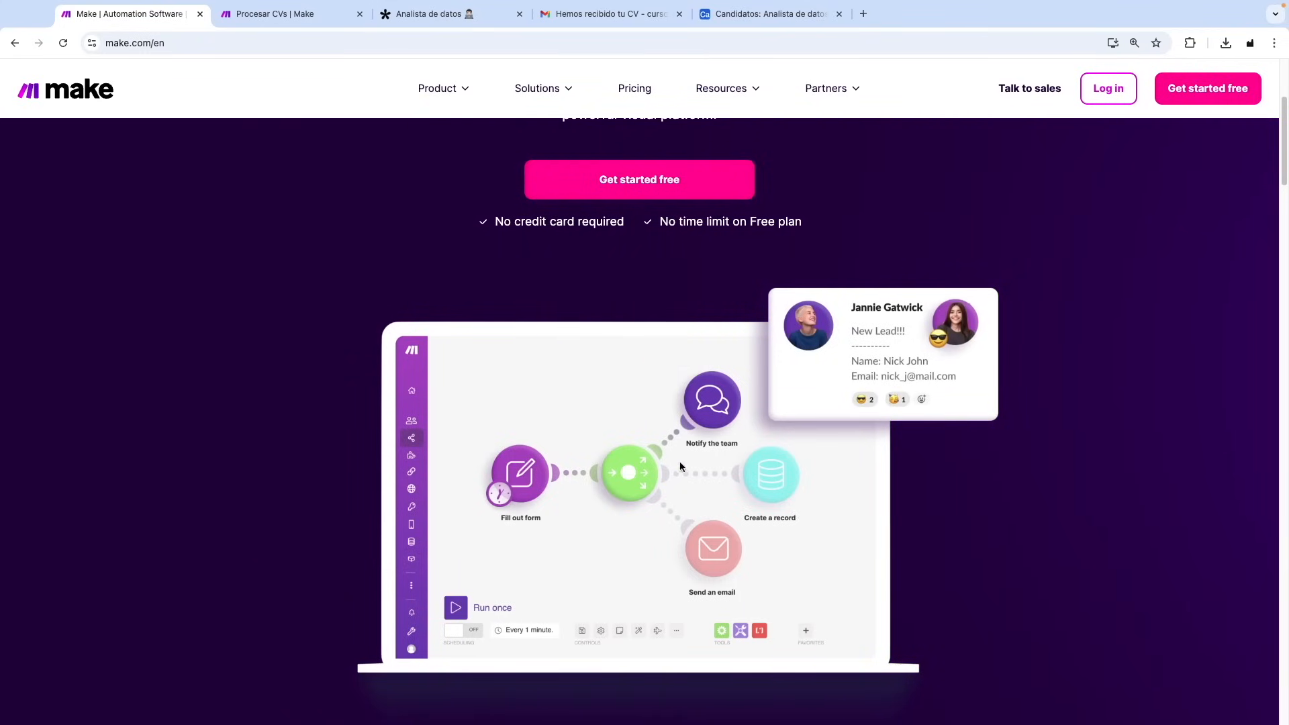
click(302, 14)
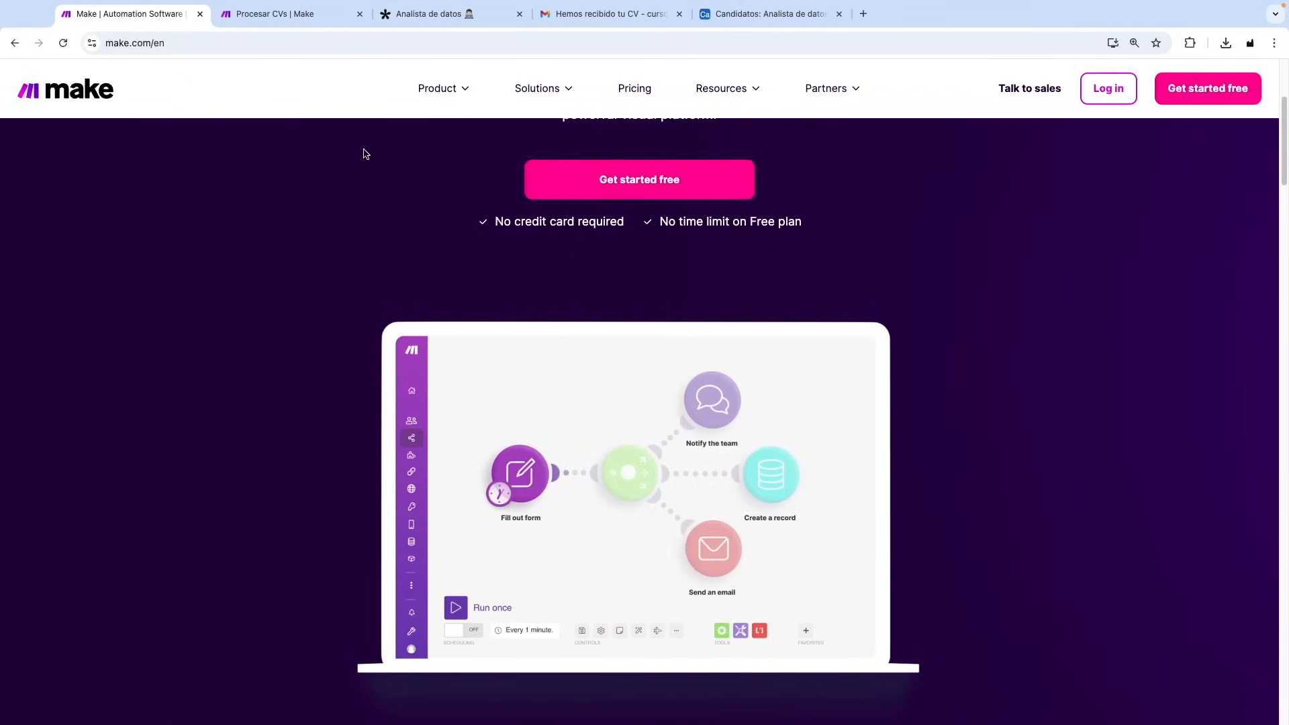
click(278, 20)
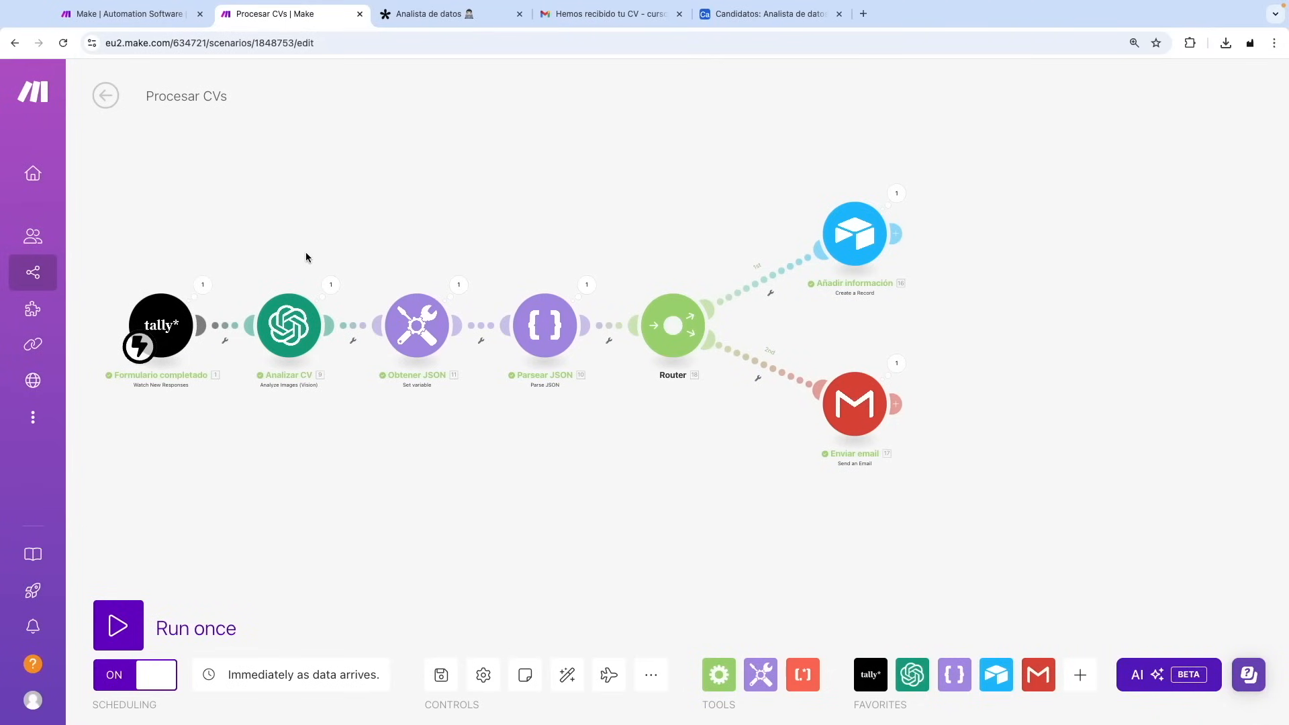
drag(304, 259, 382, 281)
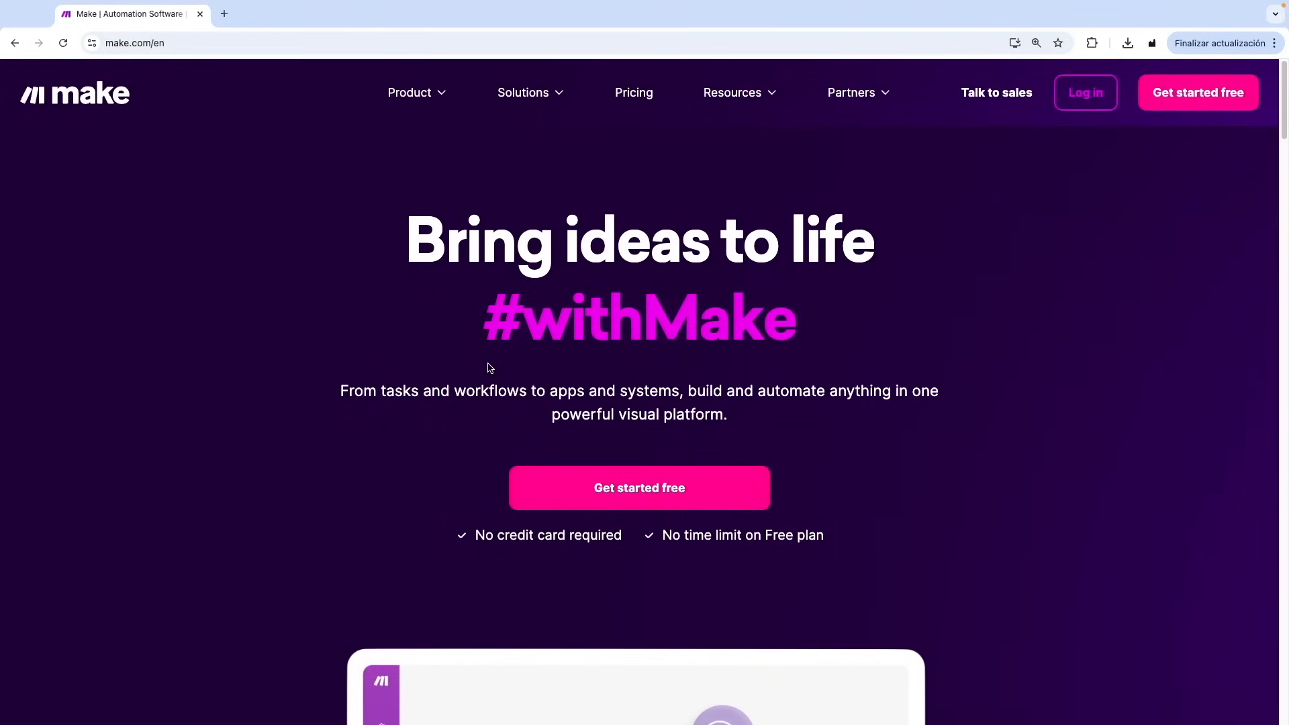
- View the Make homepage and open the site's integrations catalogue
scroll(586, 377, down, 5)
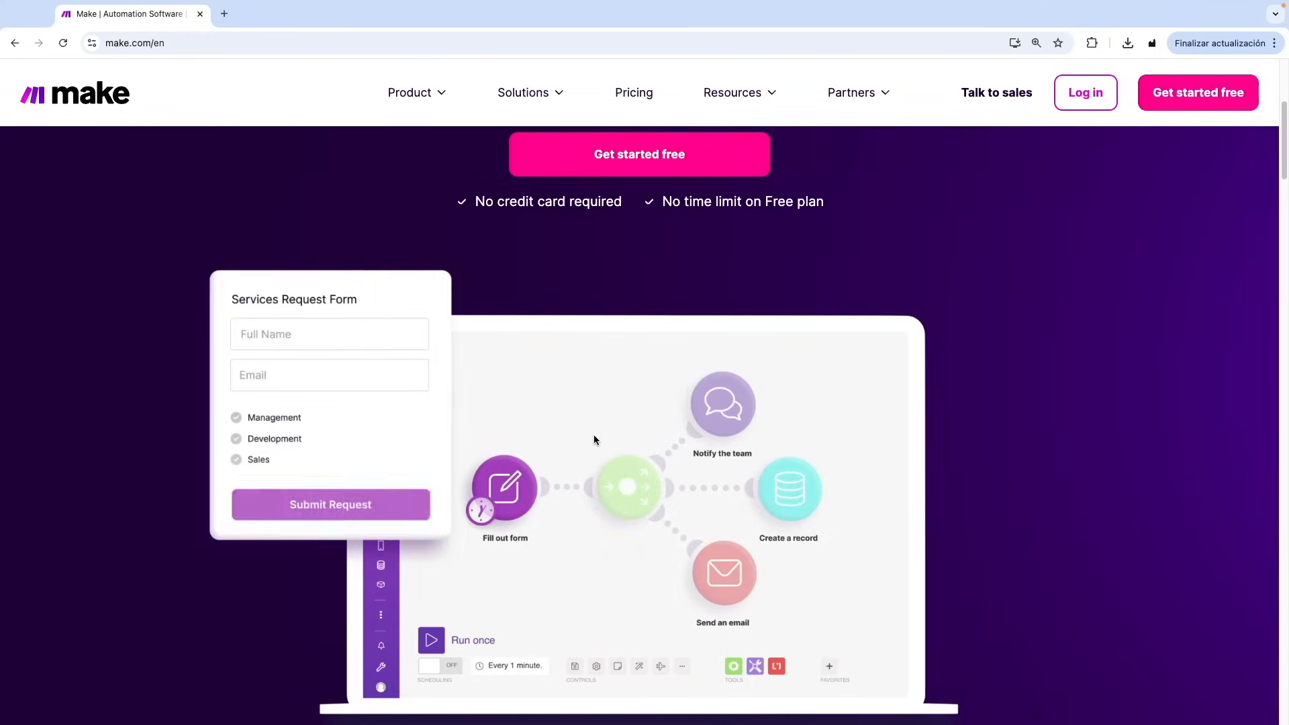
mouse_move(412, 97)
click(412, 238)
scroll(407, 241, down, 5)
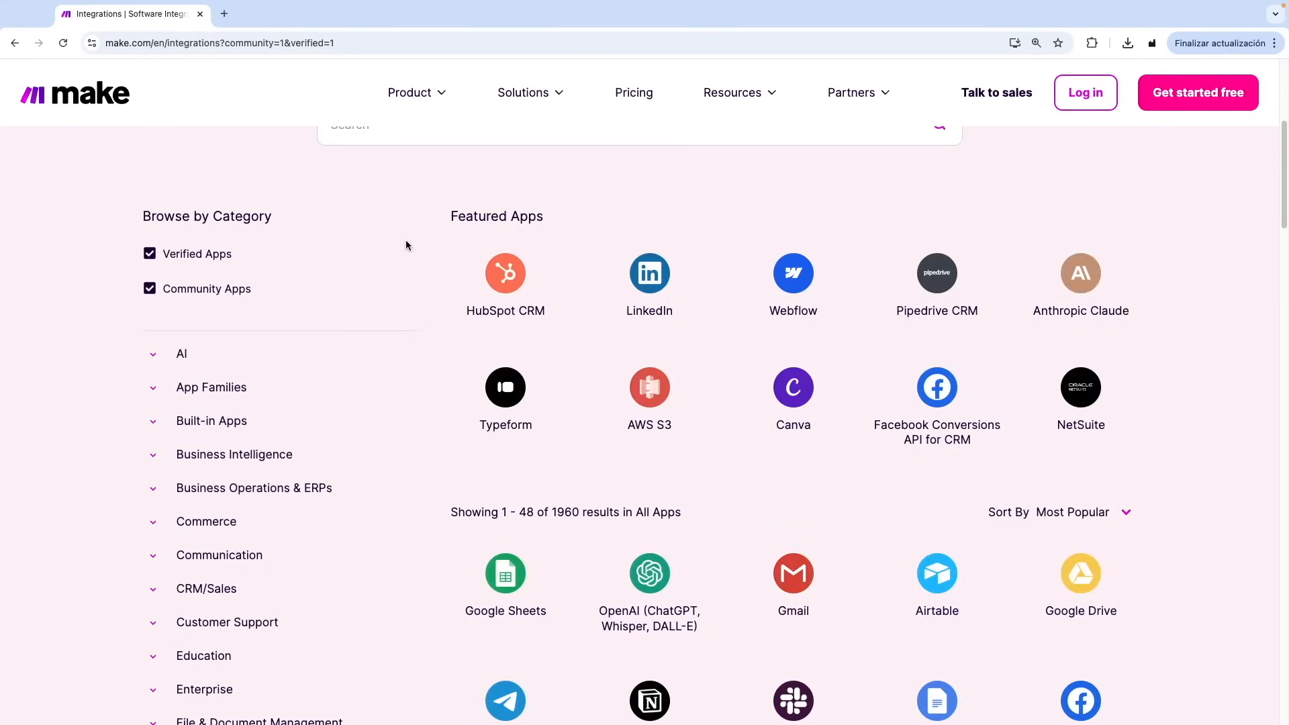
- Browse the integrations catalogue, examining the number of available apps, the categories and the most popular apps
scroll(407, 241, down, 2)
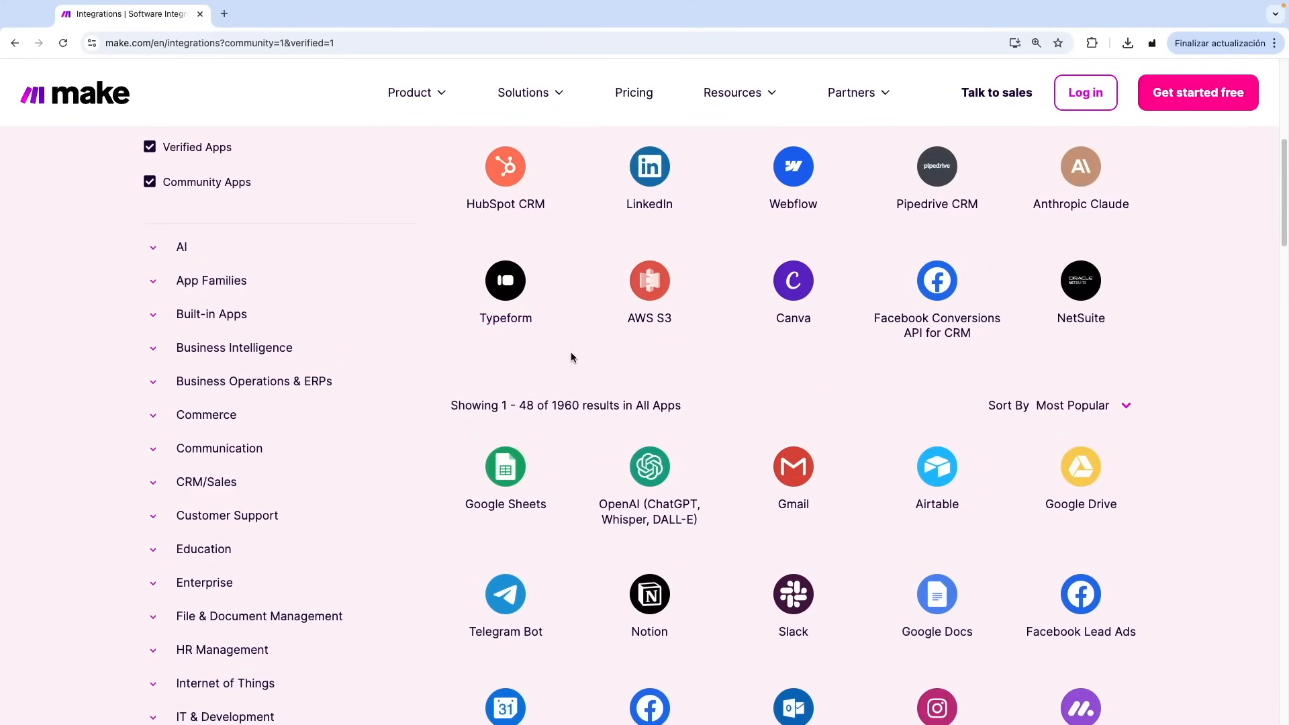
scroll(571, 352, down, 1)
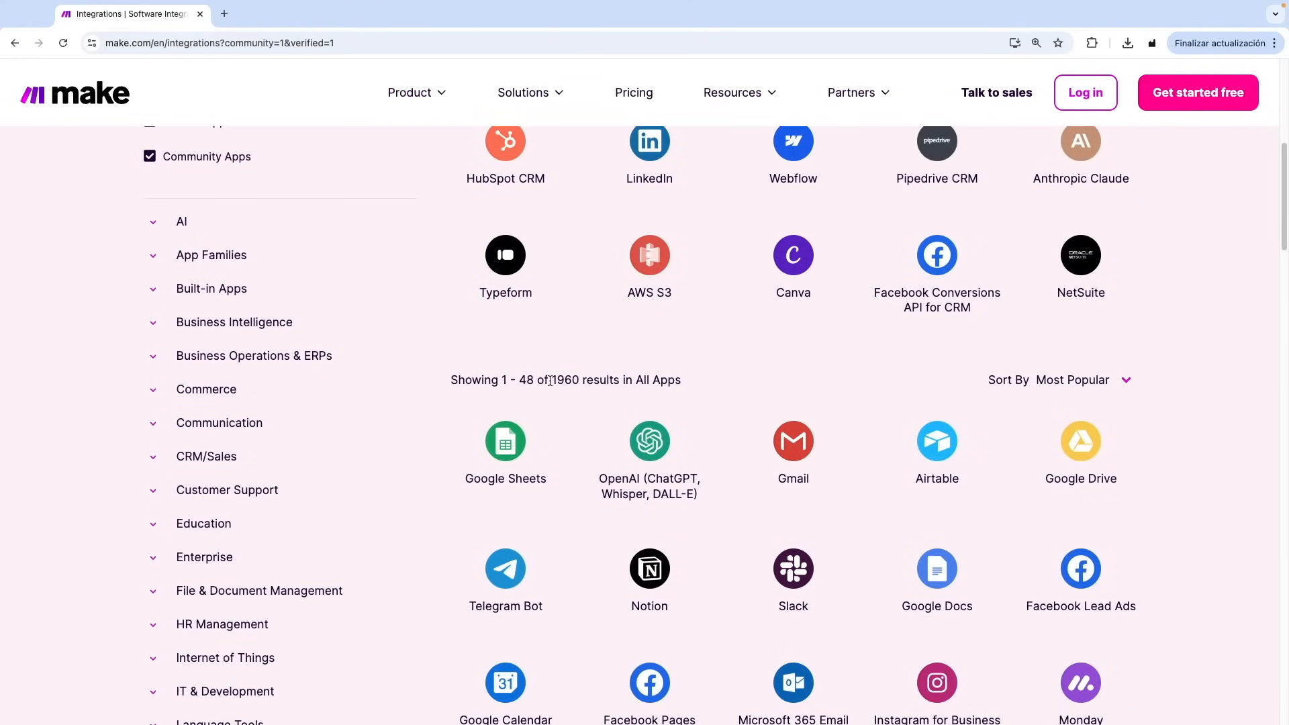
drag(551, 380, 577, 380)
scroll(585, 394, down, 5)
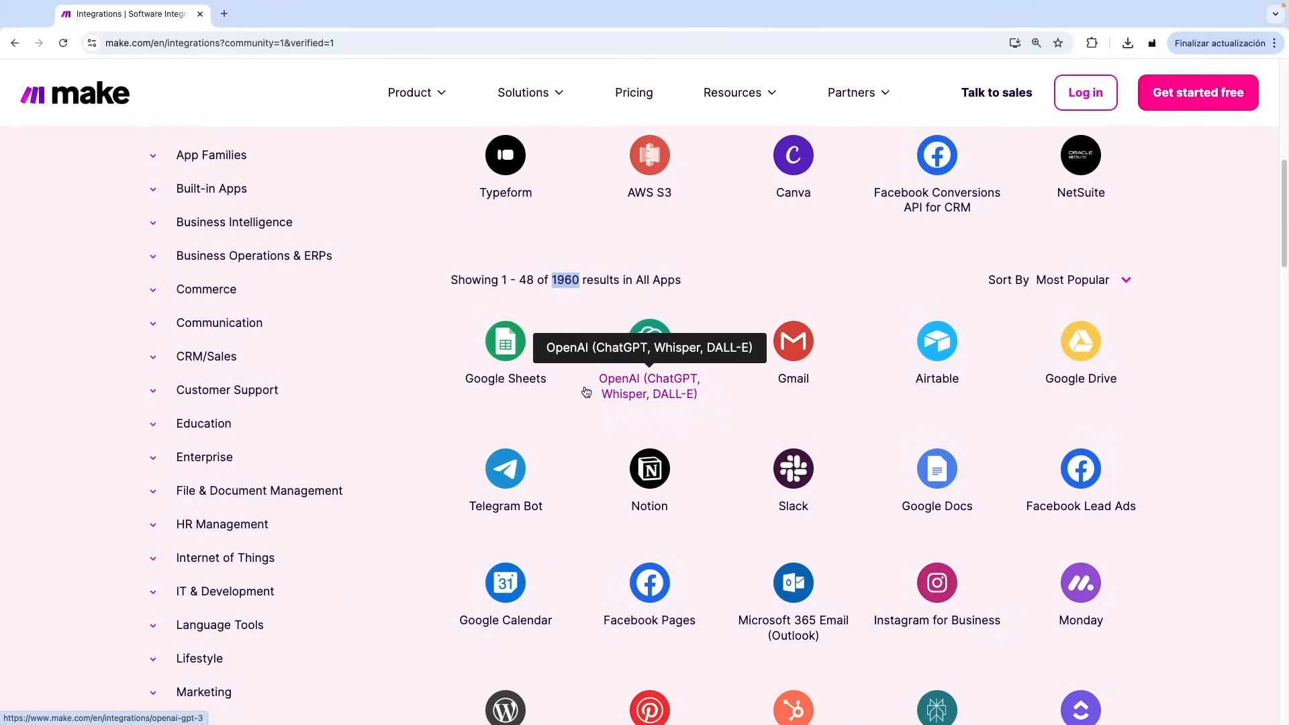
scroll(586, 391, down, 4)
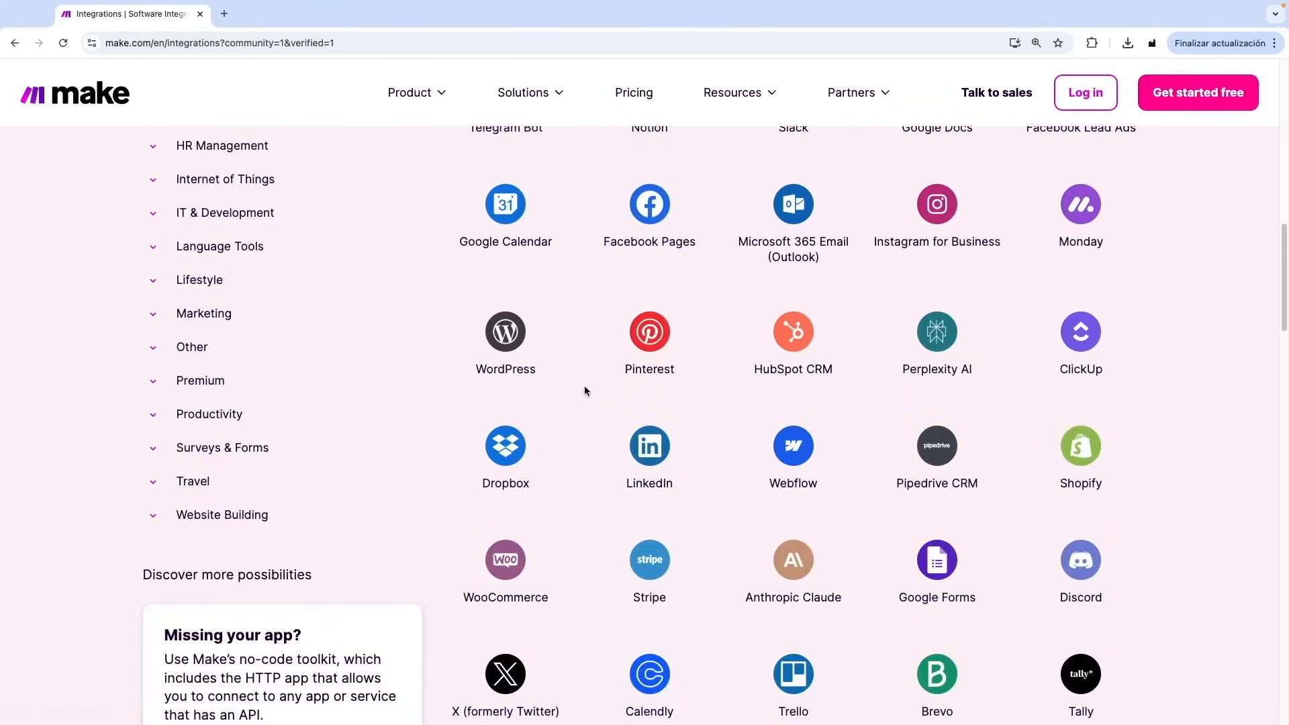
scroll(584, 376, up, 8)
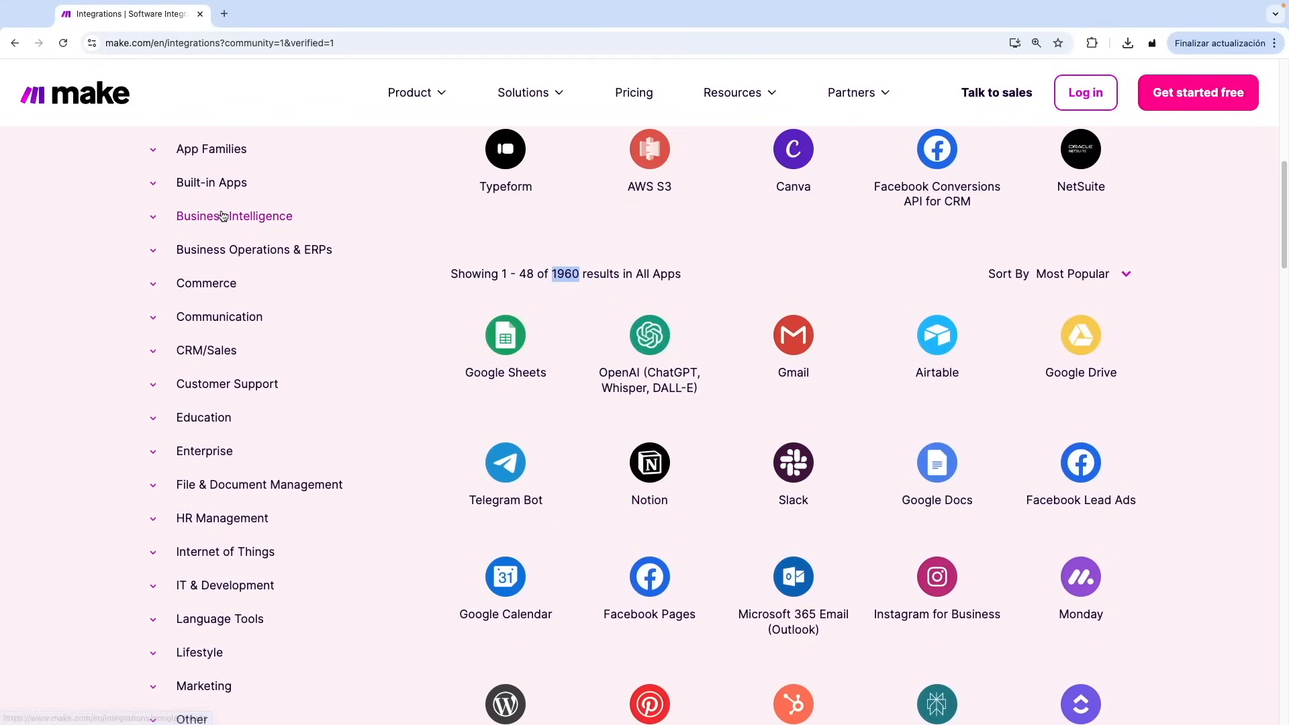
scroll(223, 222, up, 1)
click(602, 361)
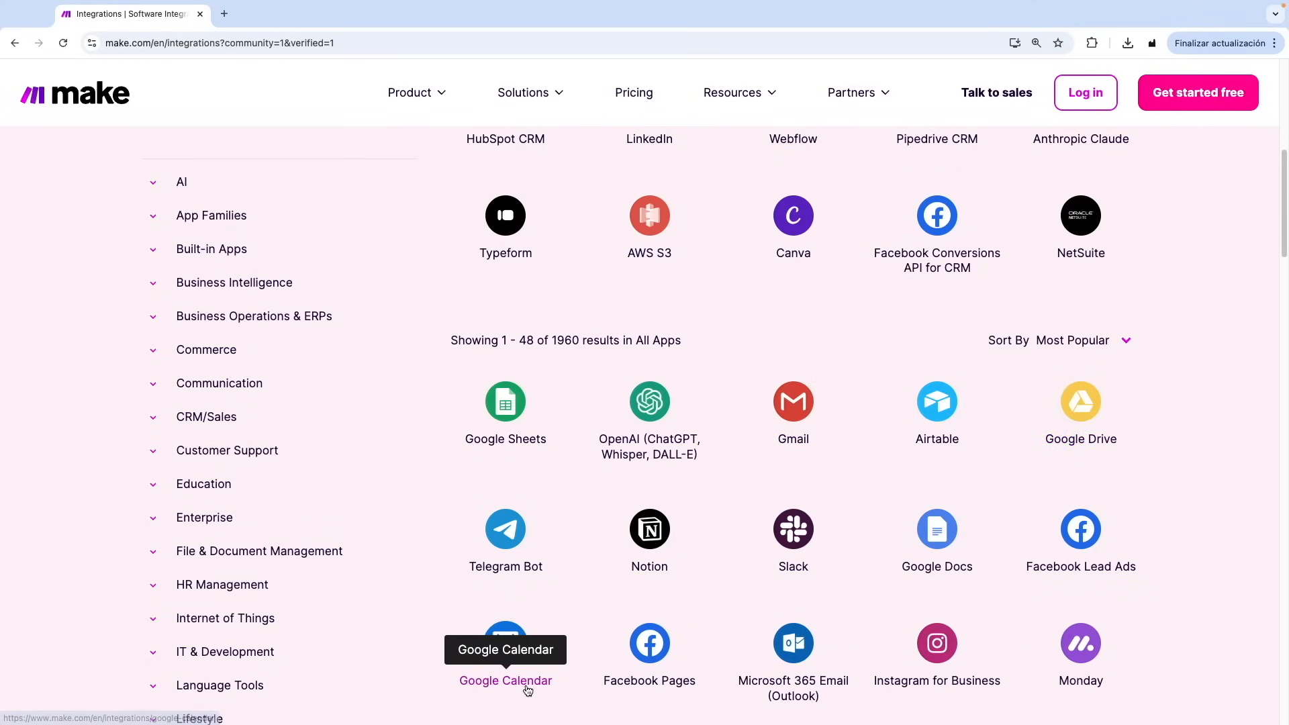
scroll(534, 456, down, 5)
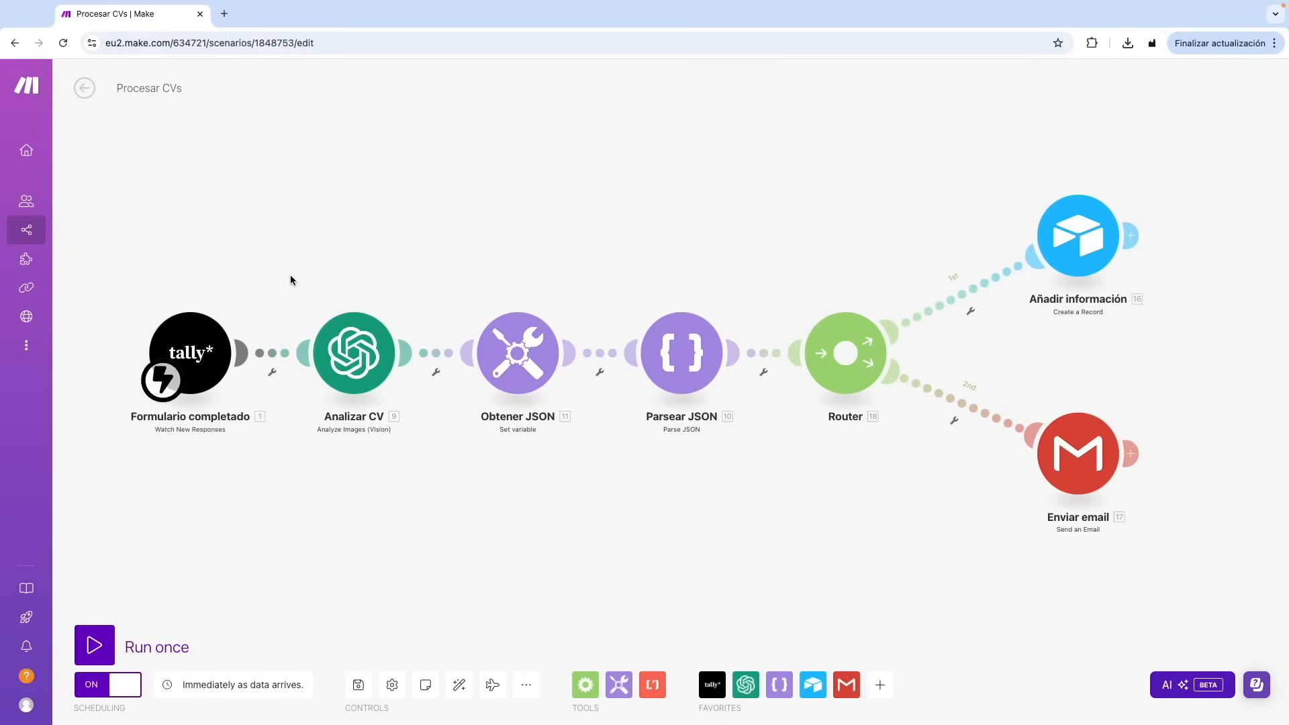
- Inspect the Procesar CVs modules and open the Enviar email module's settings to review its recipient, subject and content
scroll(290, 281, up, 3)
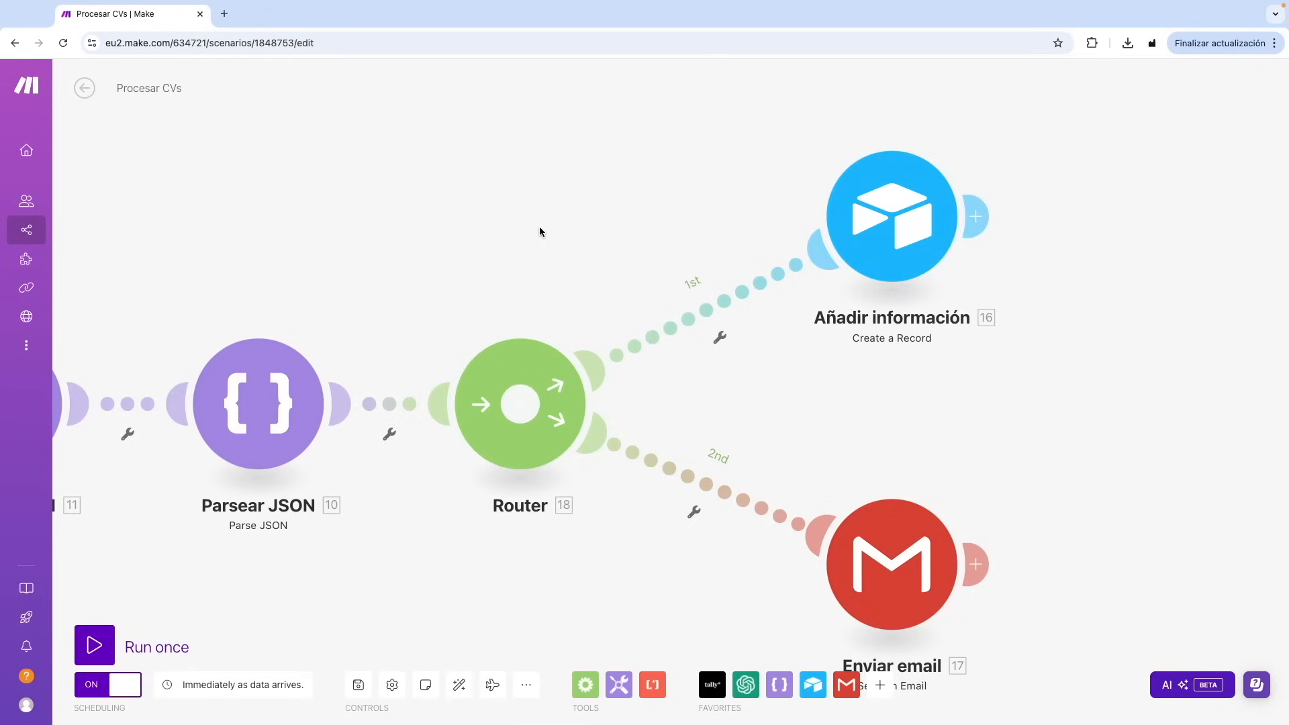
drag(538, 230, 851, 179)
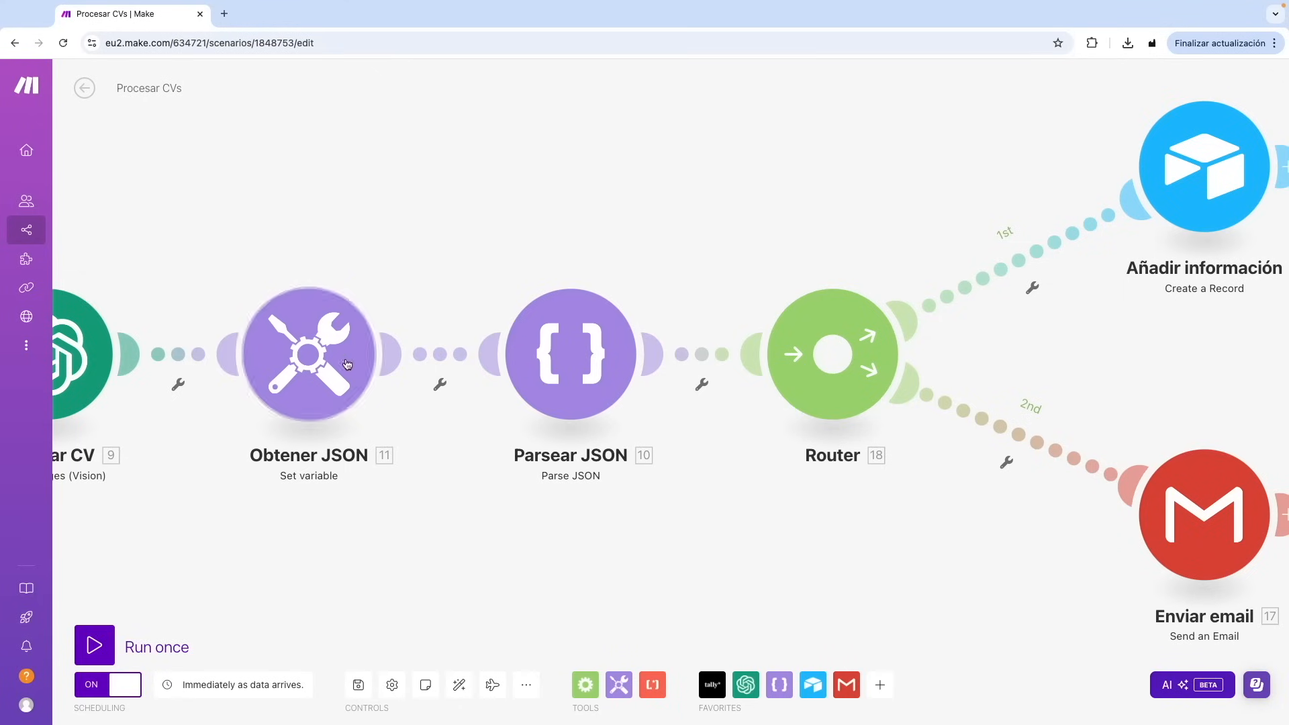
drag(679, 265, 413, 230)
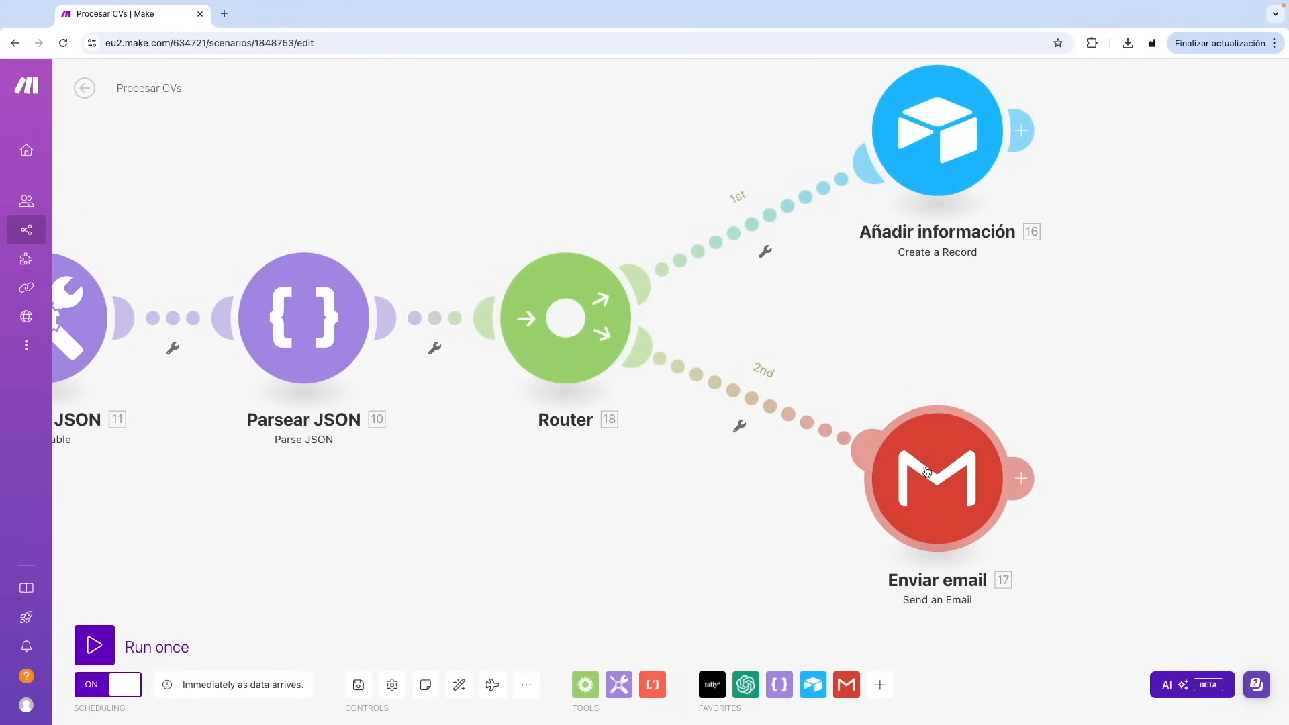
drag(1036, 376, 977, 337)
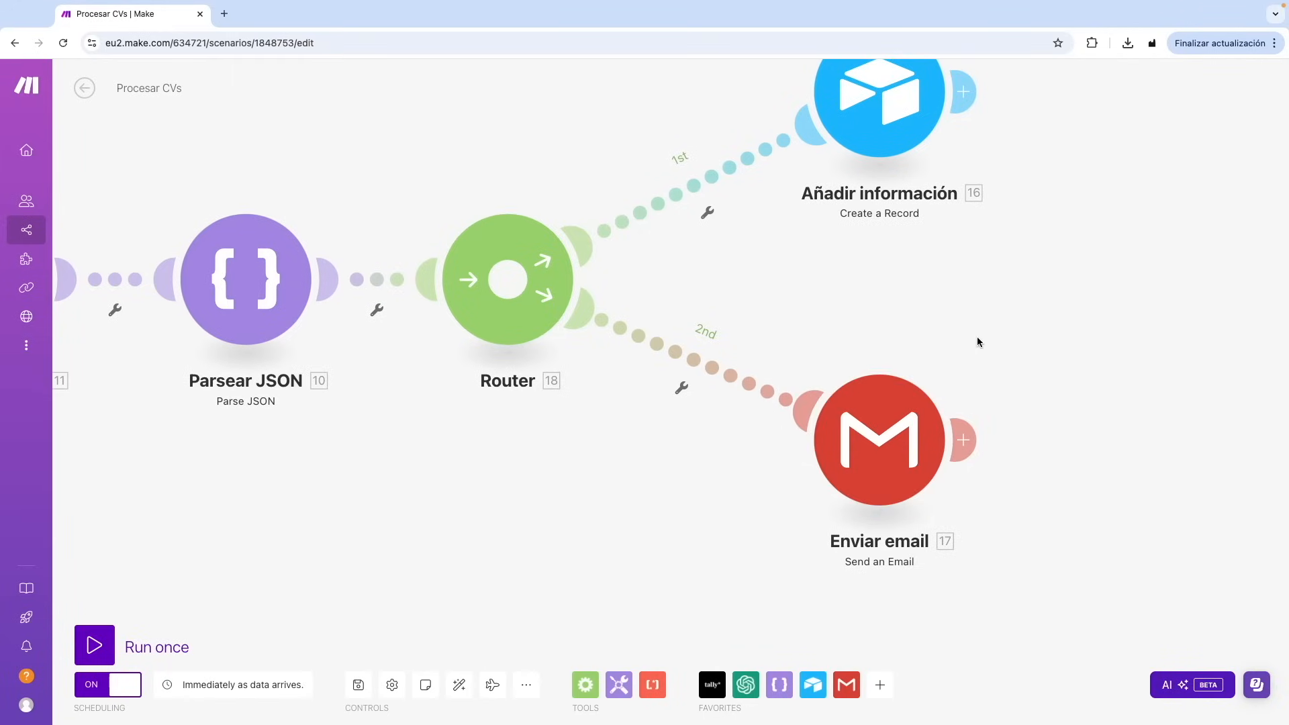
click(882, 427)
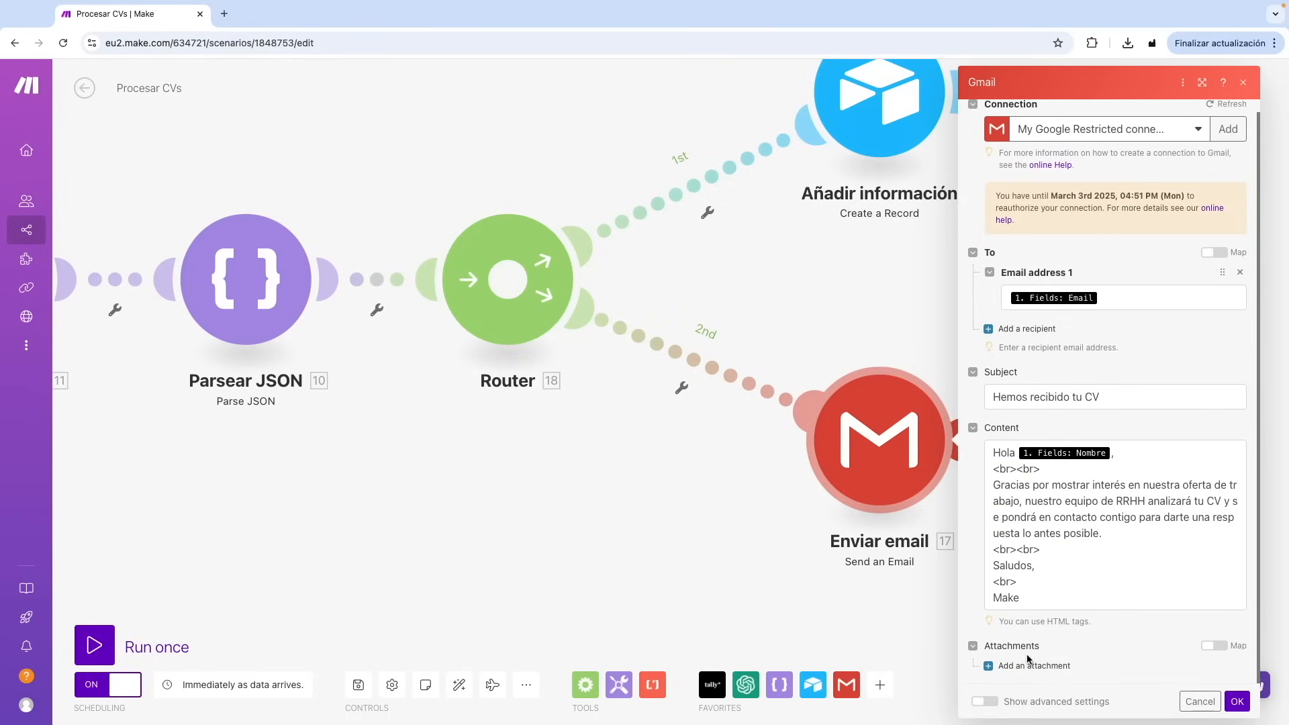
- Open the Analizar CV module's settings and review its prompt, image URL and model selection
drag(287, 465, 1064, 496)
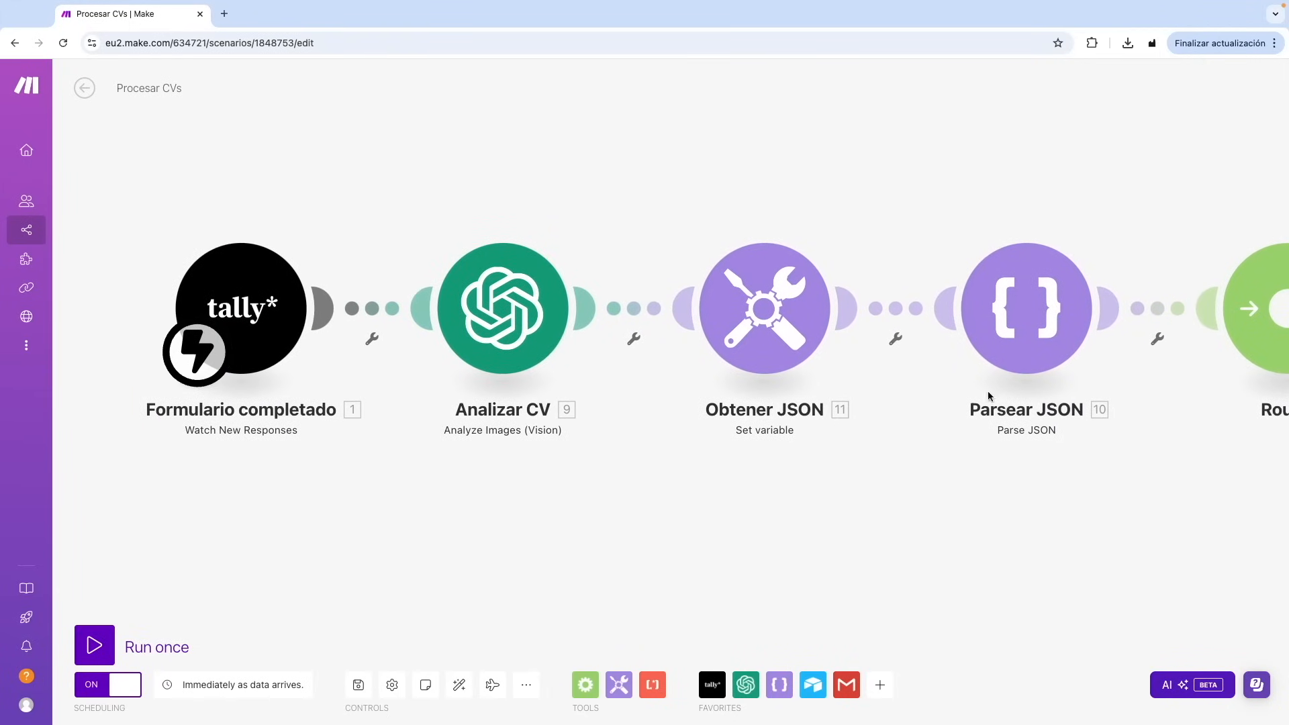
click(504, 317)
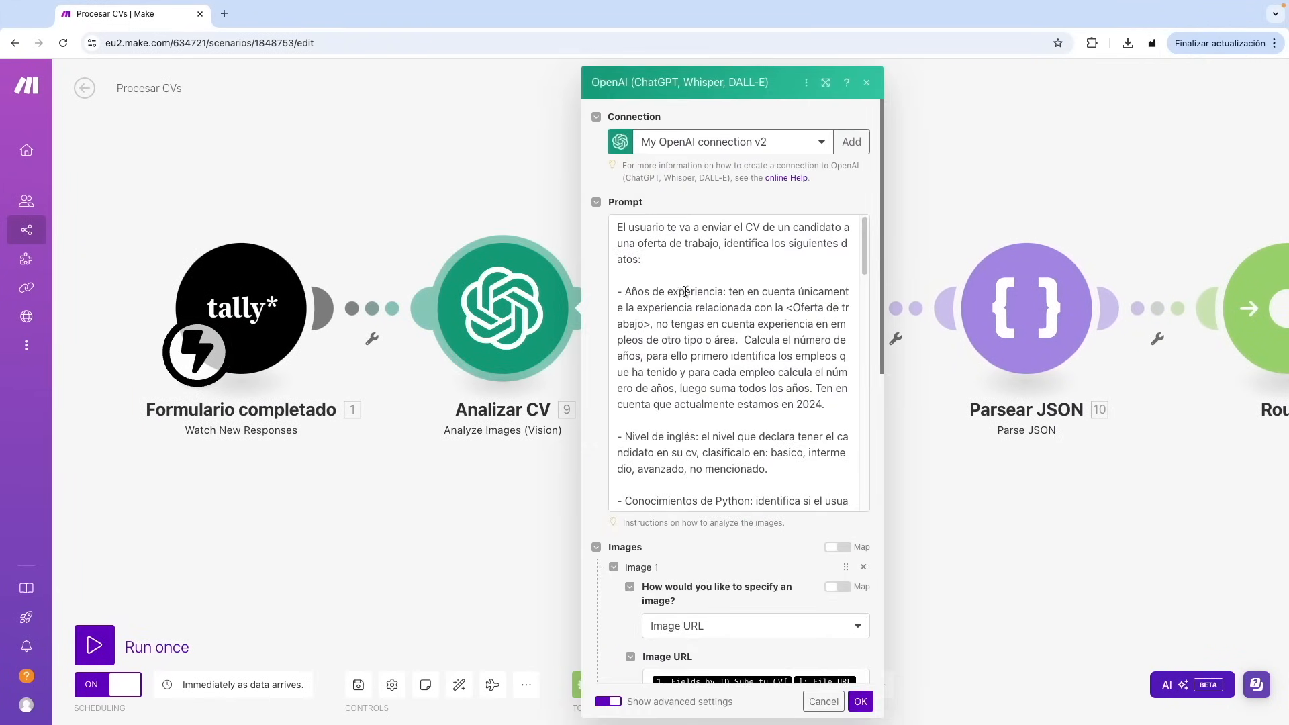
scroll(699, 542, down, 4)
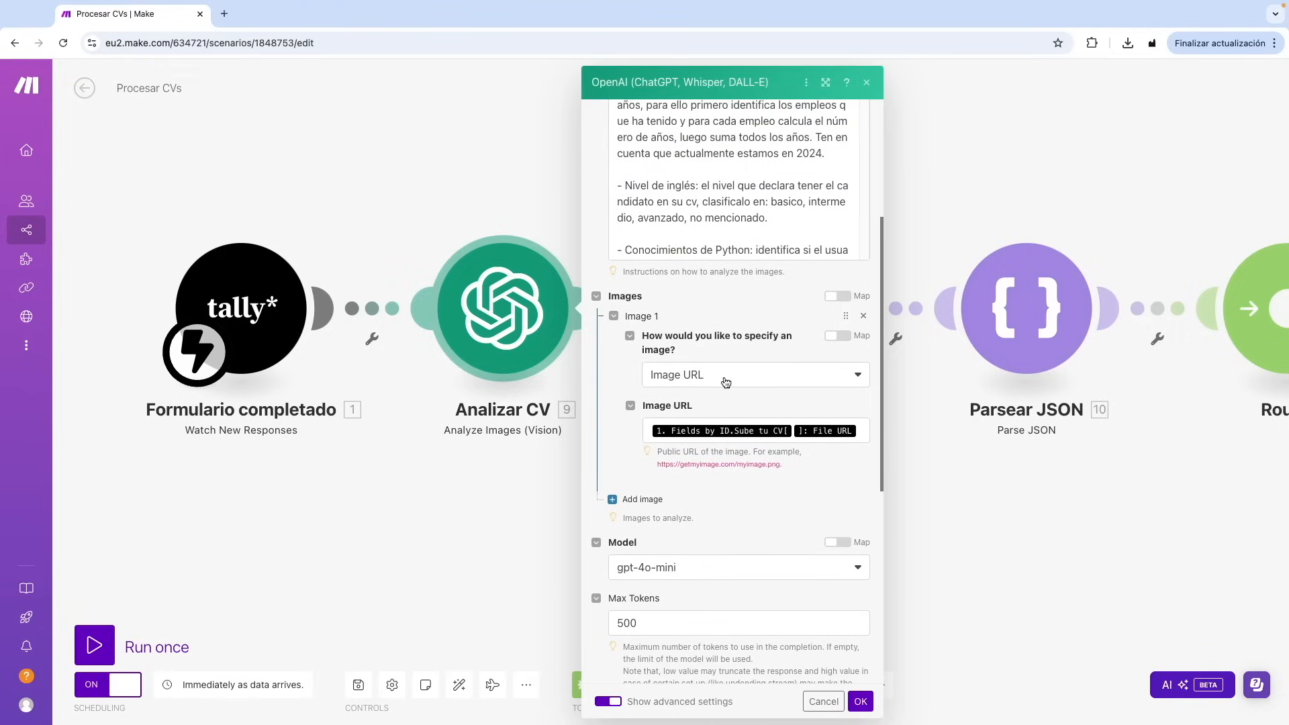
click(716, 571)
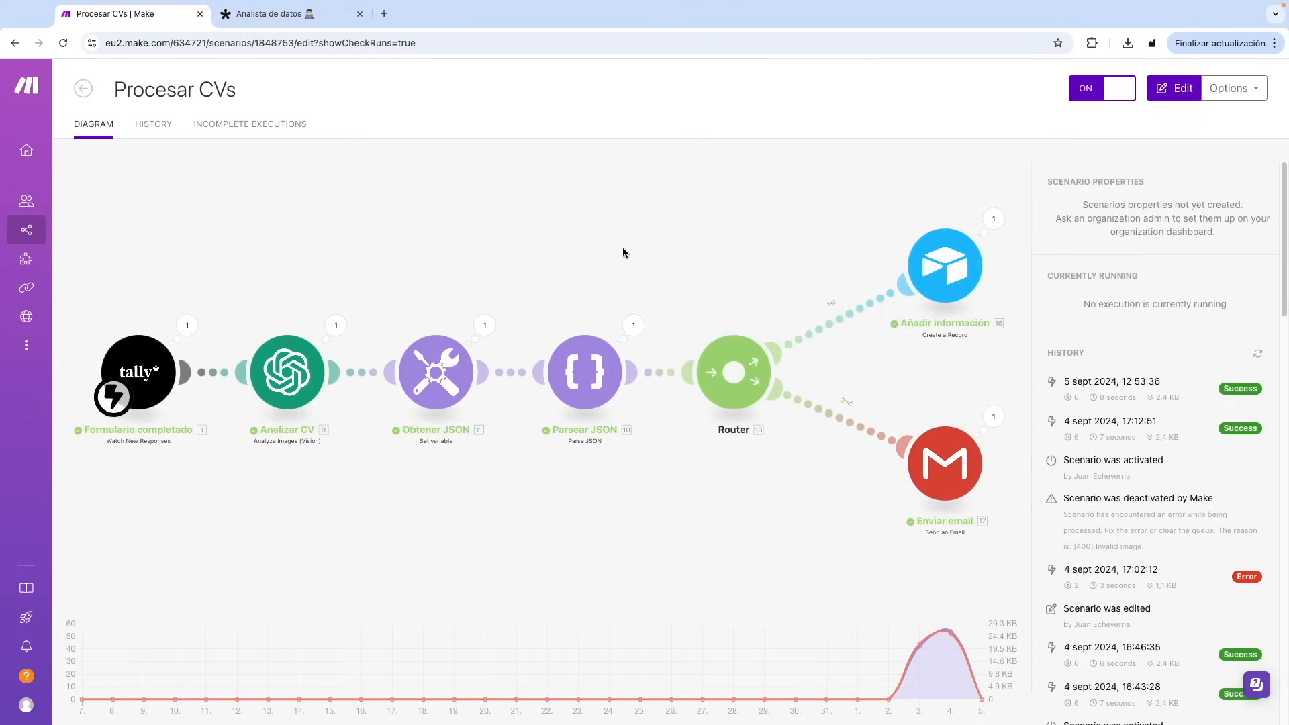
- Open the execution log of the scenario run from 5 sept 2024, 12:53:36
click(1106, 380)
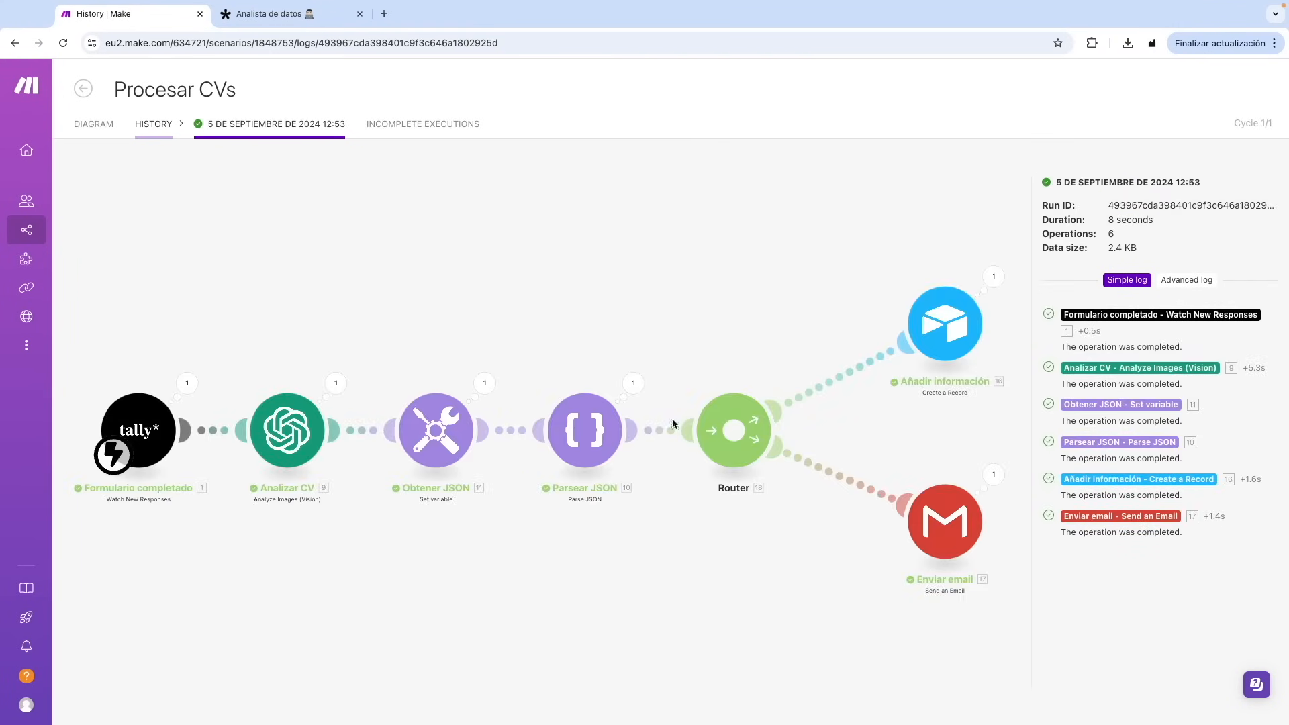
- Inspect the recorded inputs and outputs of the Formulario completado, Analizar CV and Obtener JSON modules in the execution log
scroll(281, 311, up, 3)
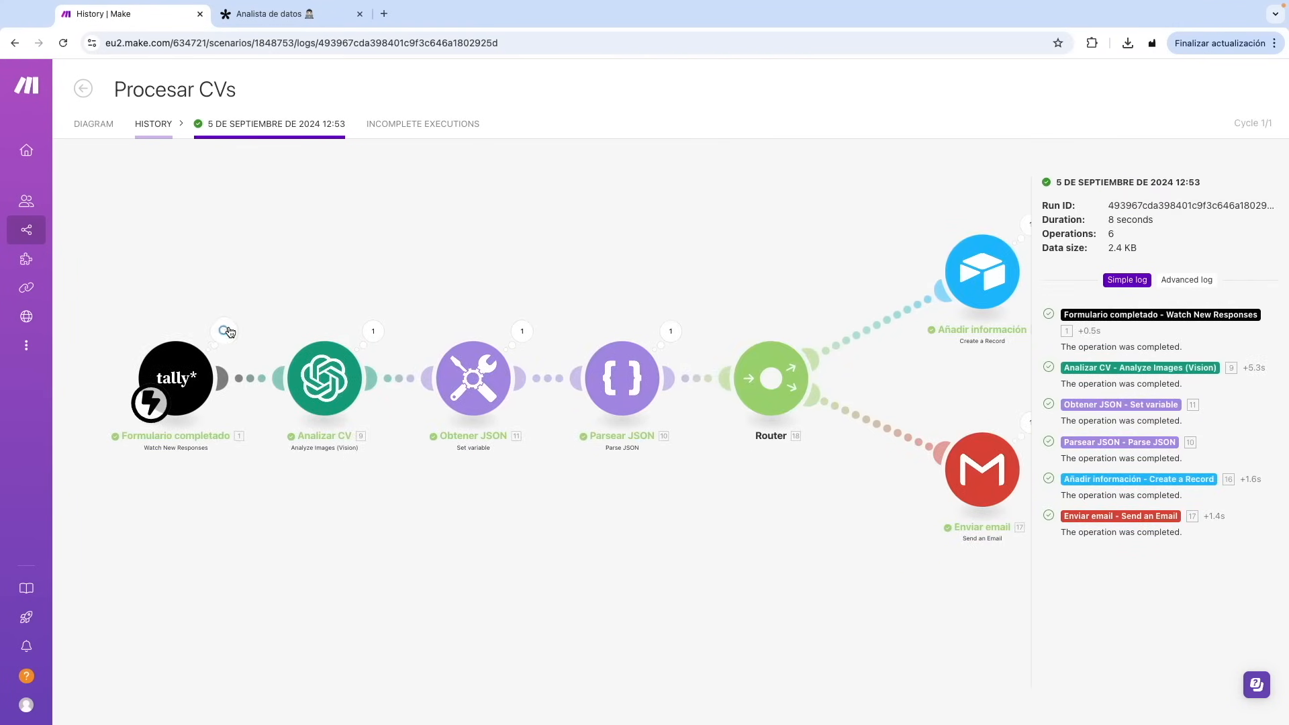
click(226, 339)
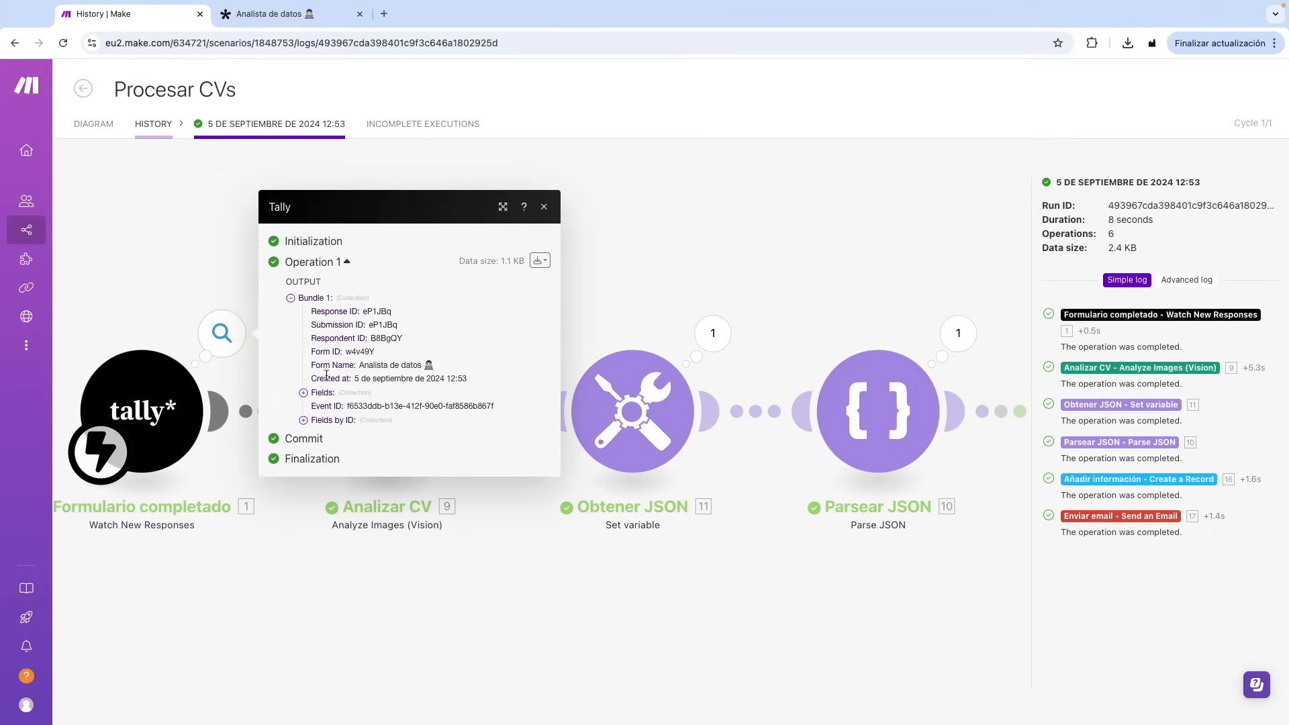
click(353, 556)
click(471, 334)
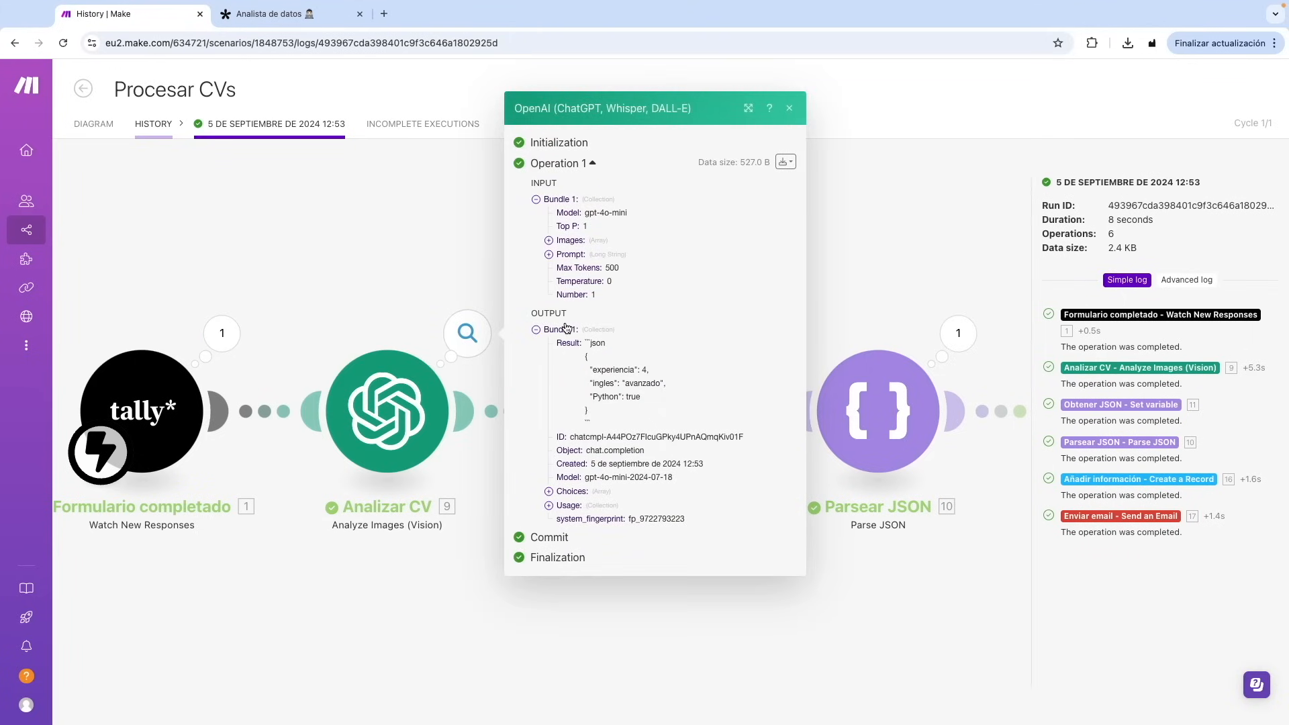
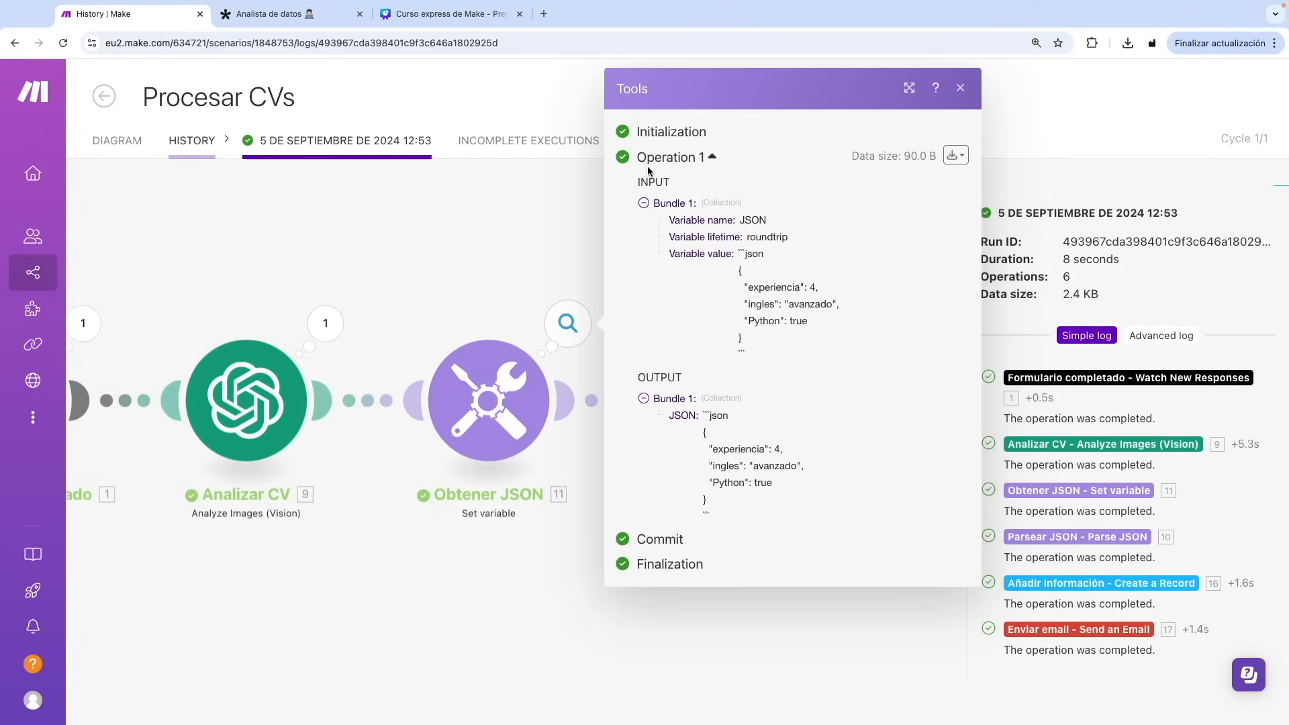
click(451, 256)
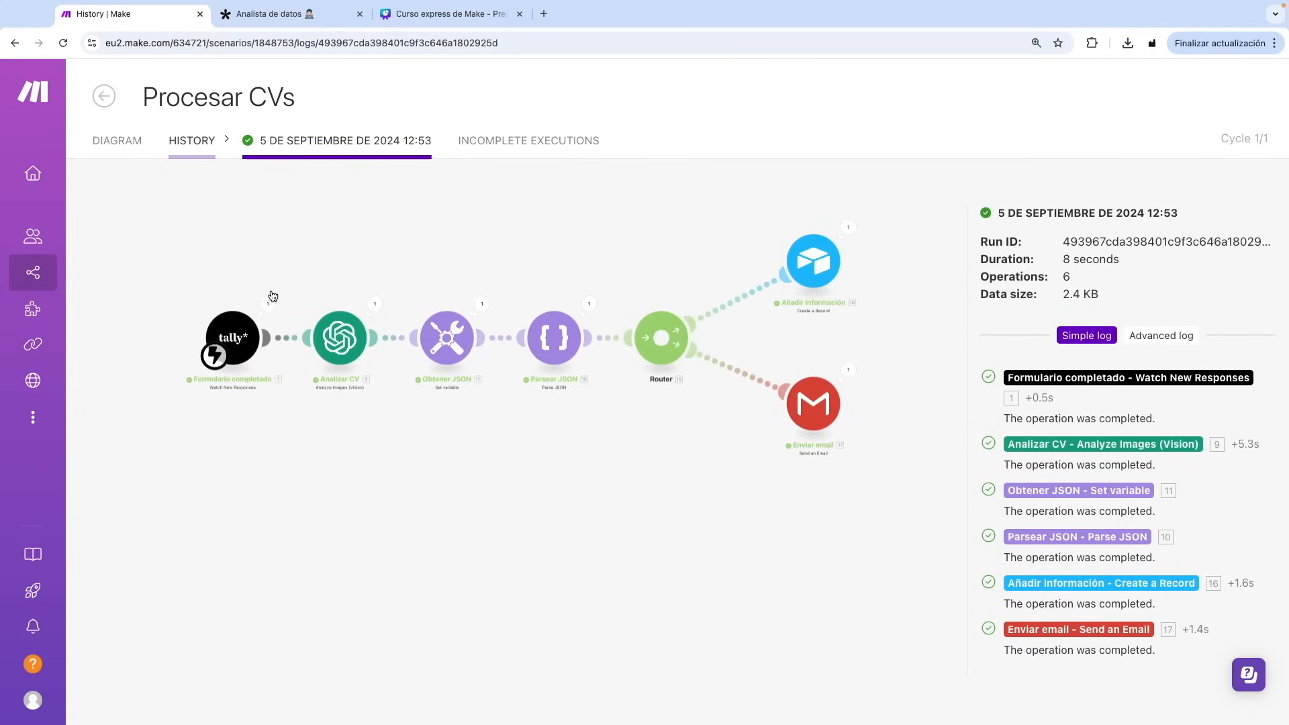
scroll(257, 297, up, 4)
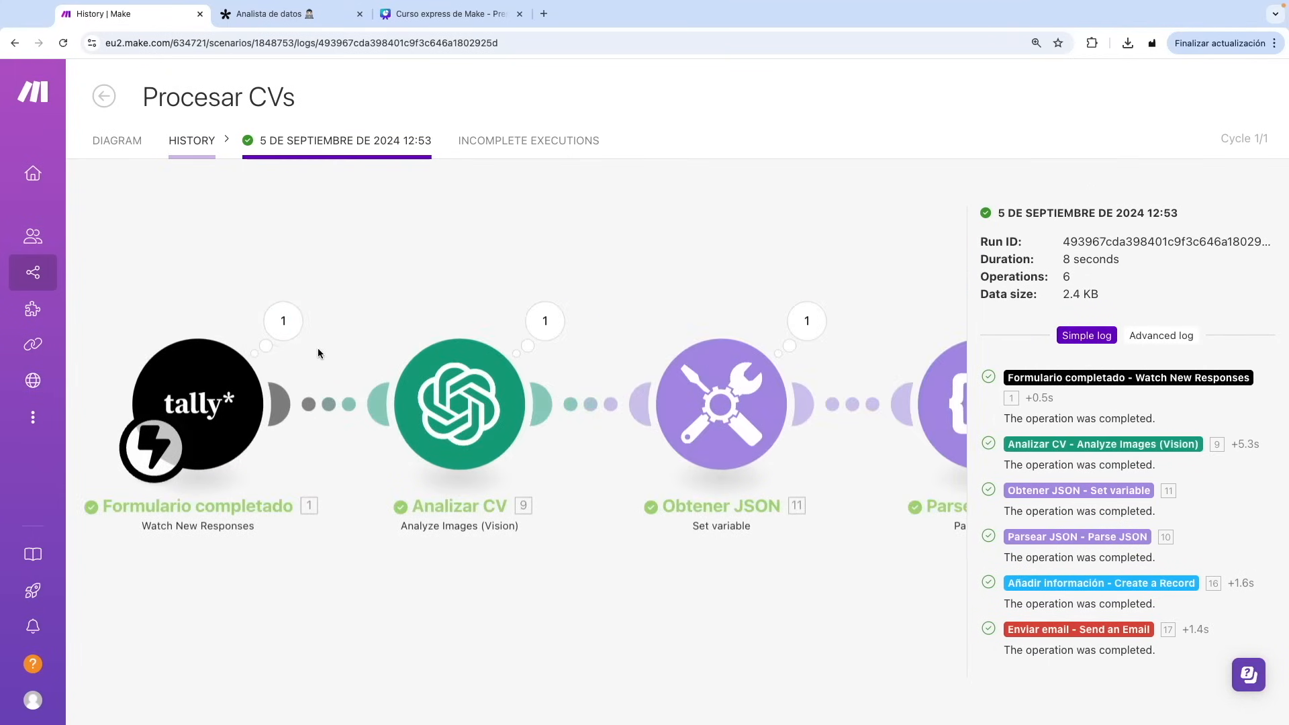
scroll(277, 346, down, 5)
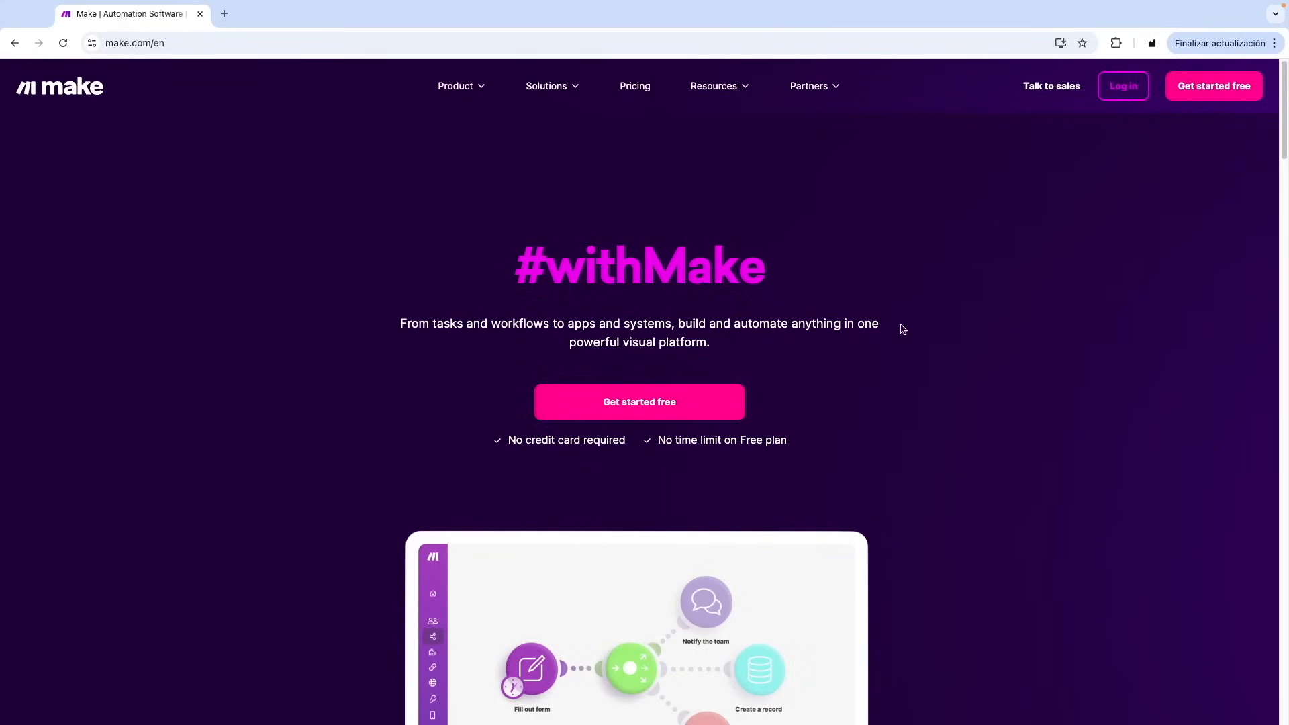
- Enter Make from its home page and check the organization dashboard's operations usage against the plan's monthly allowance
click(1221, 91)
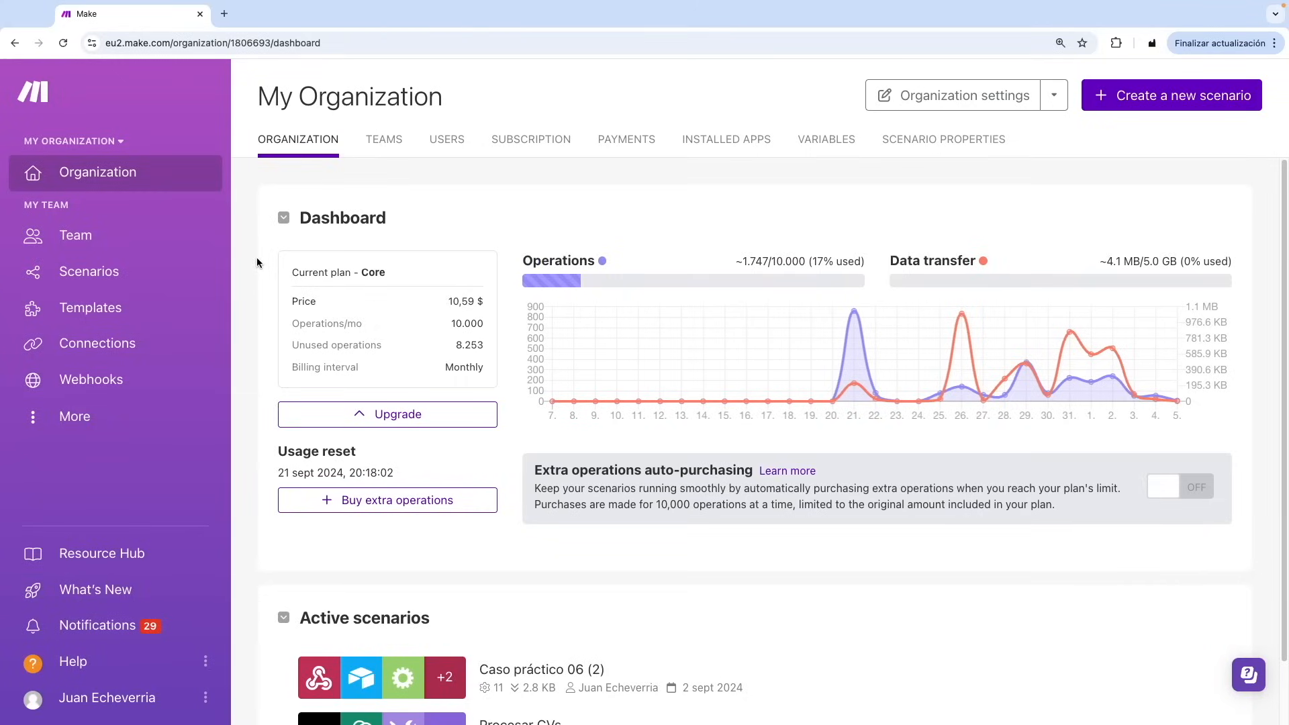
mouse_move(757, 290)
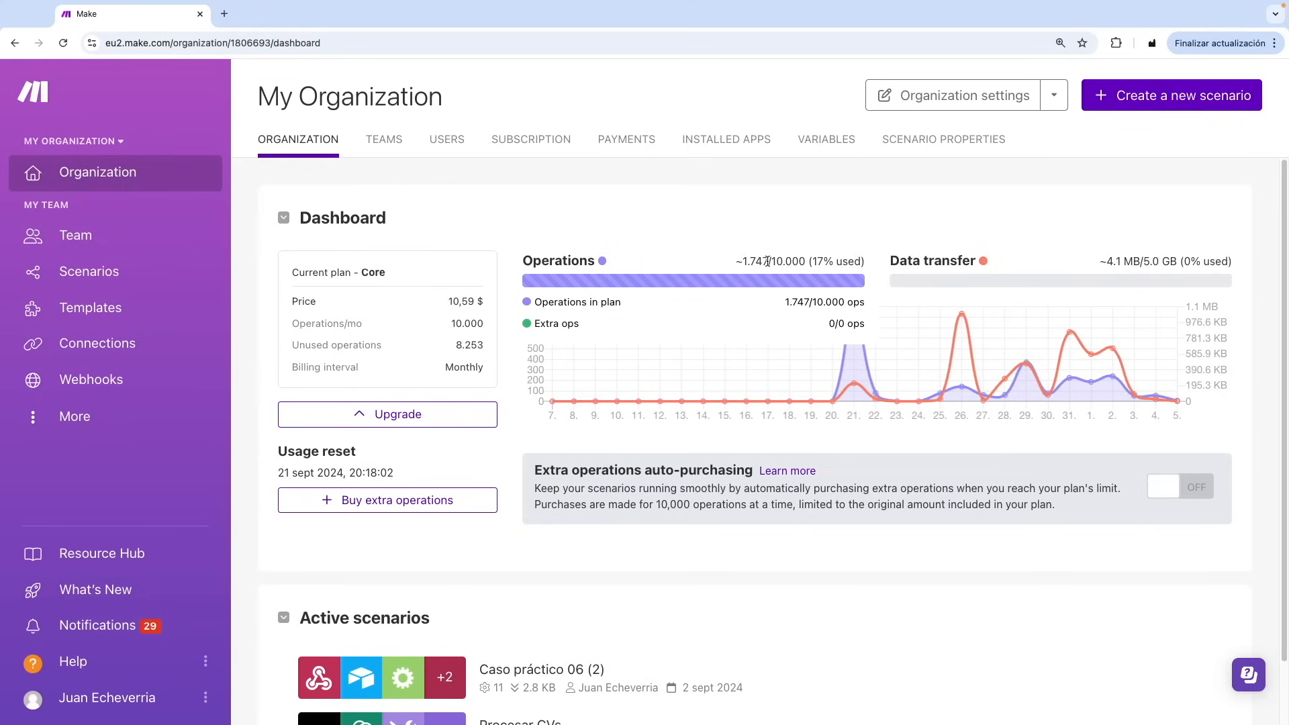
drag(770, 261, 805, 258)
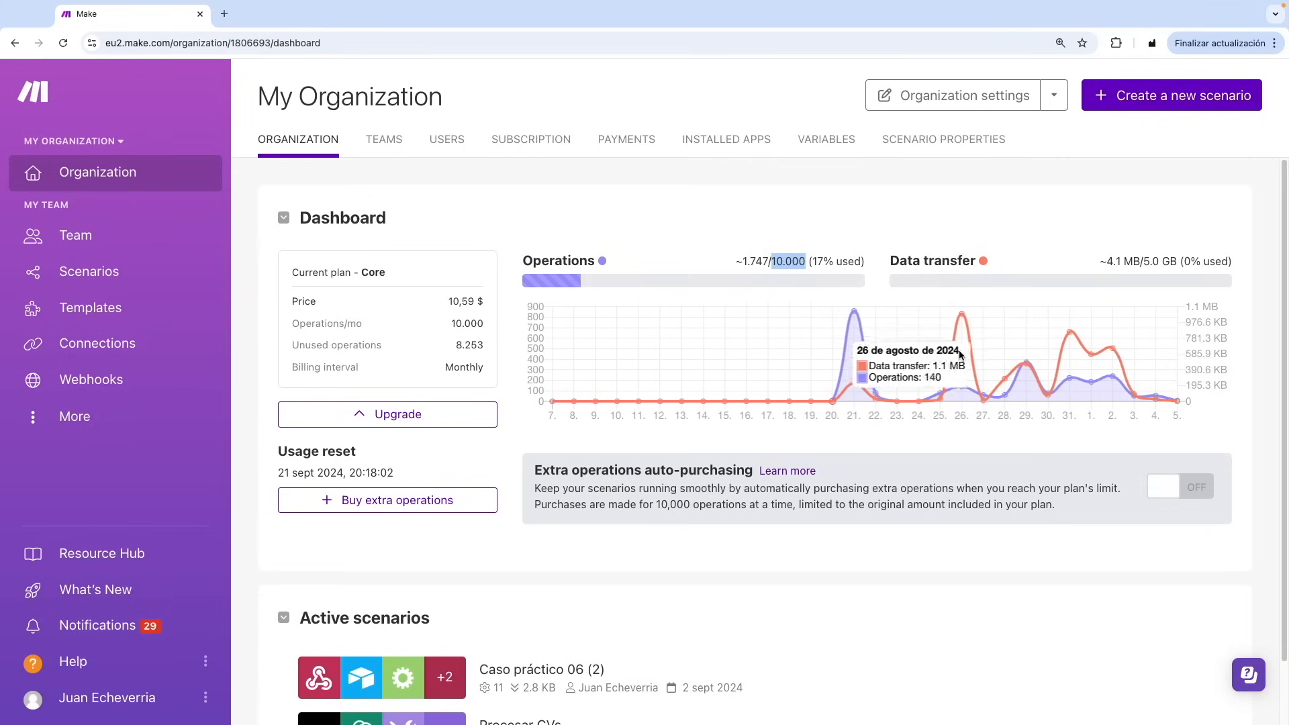
- Create a new scenario from the scenarios list and name it "Curso express de Make"
click(114, 281)
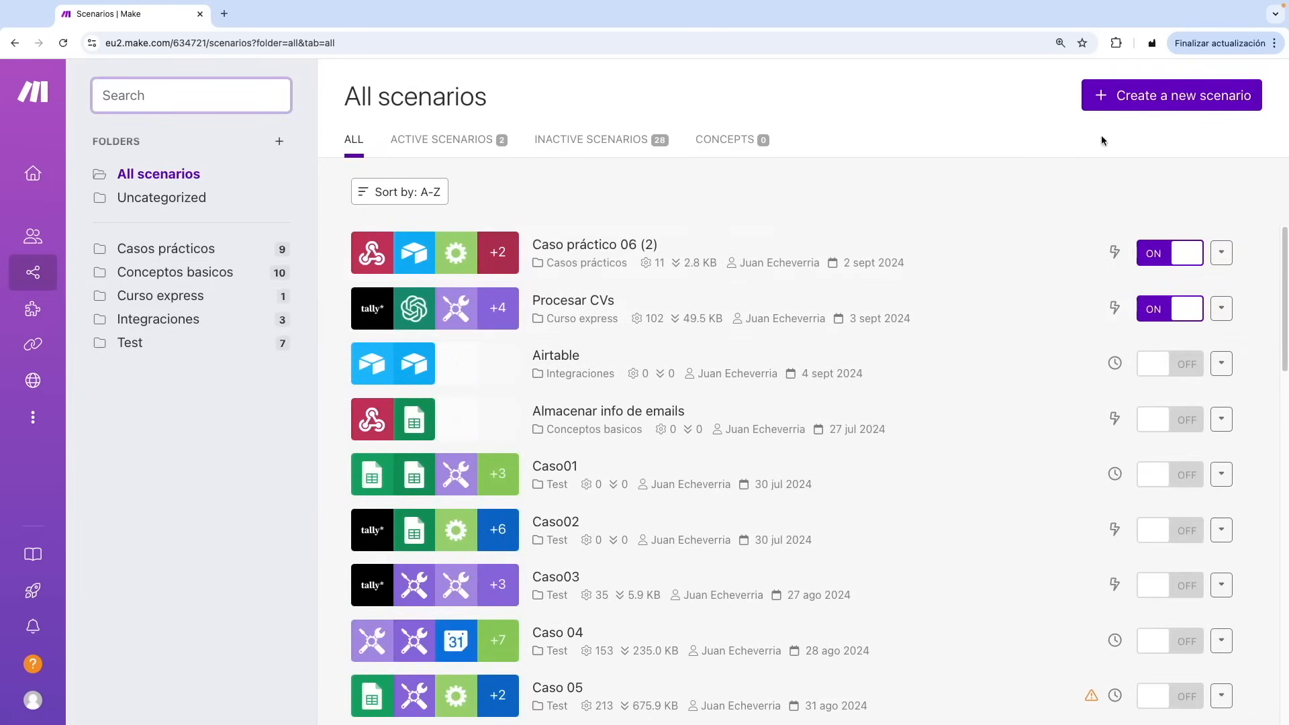
click(1153, 96)
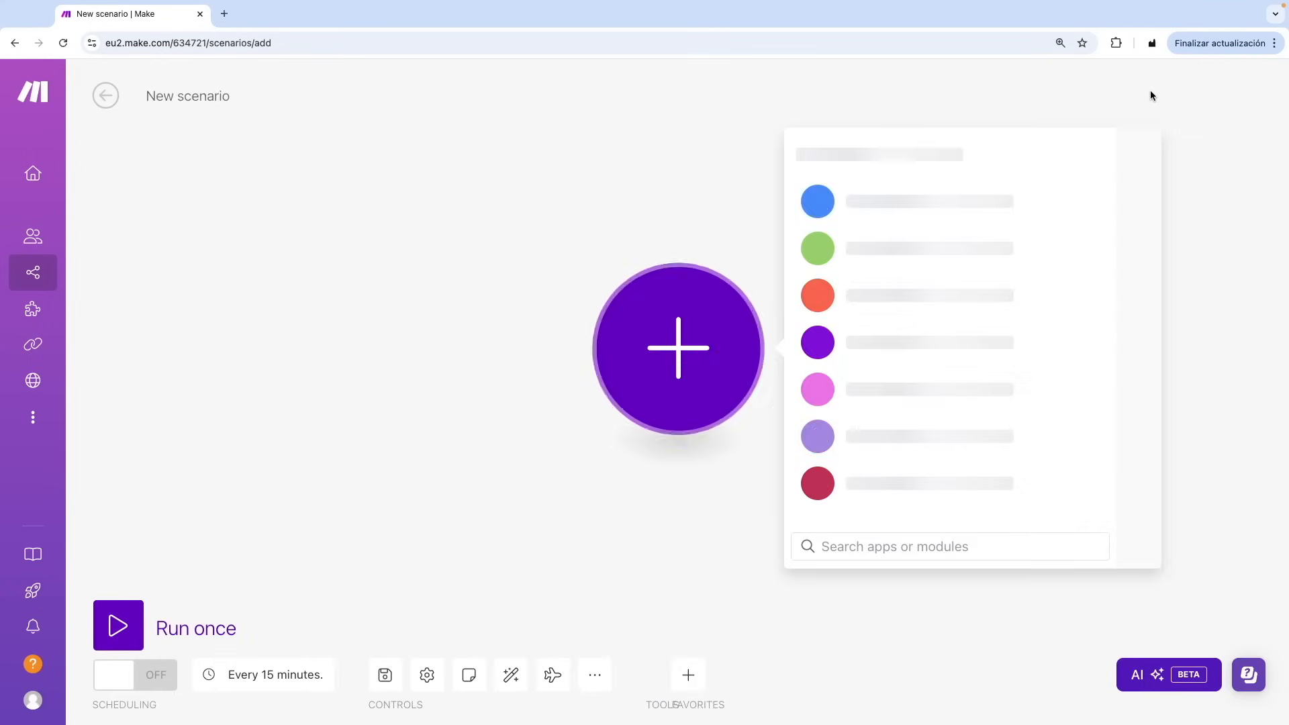
click(168, 98)
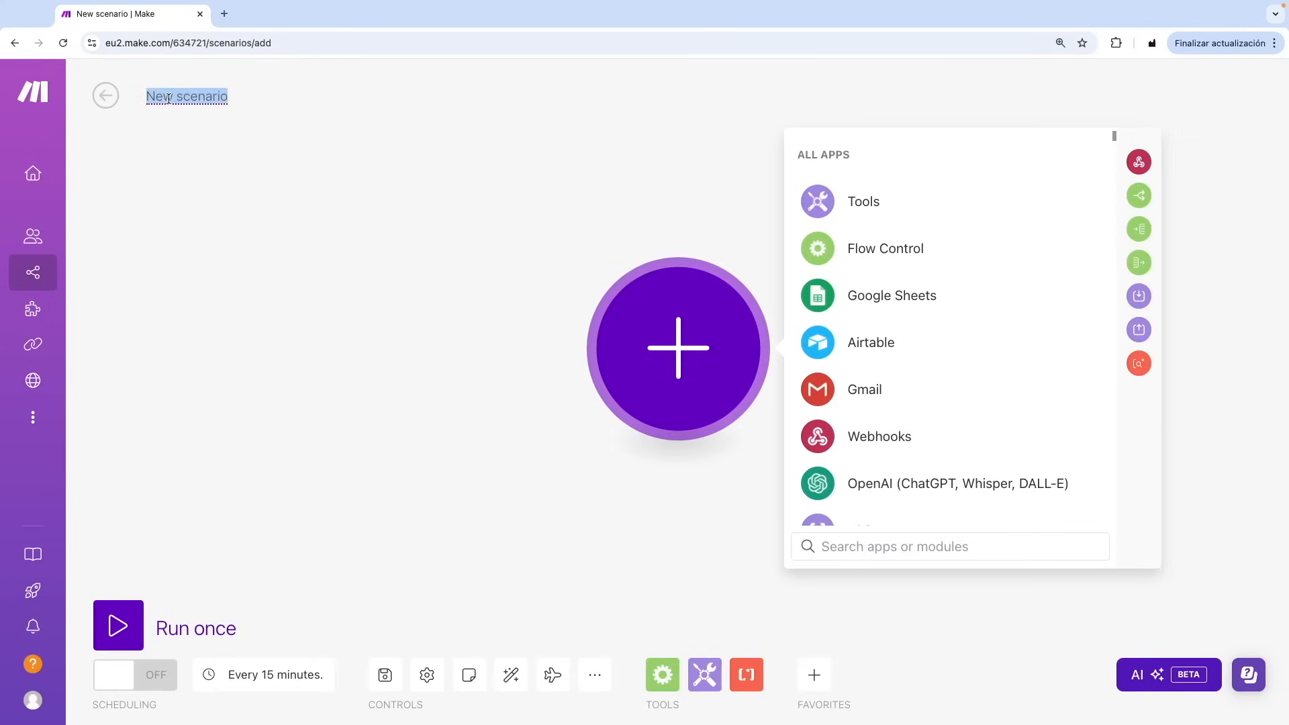
text(Curso express de Make)
key(Return)
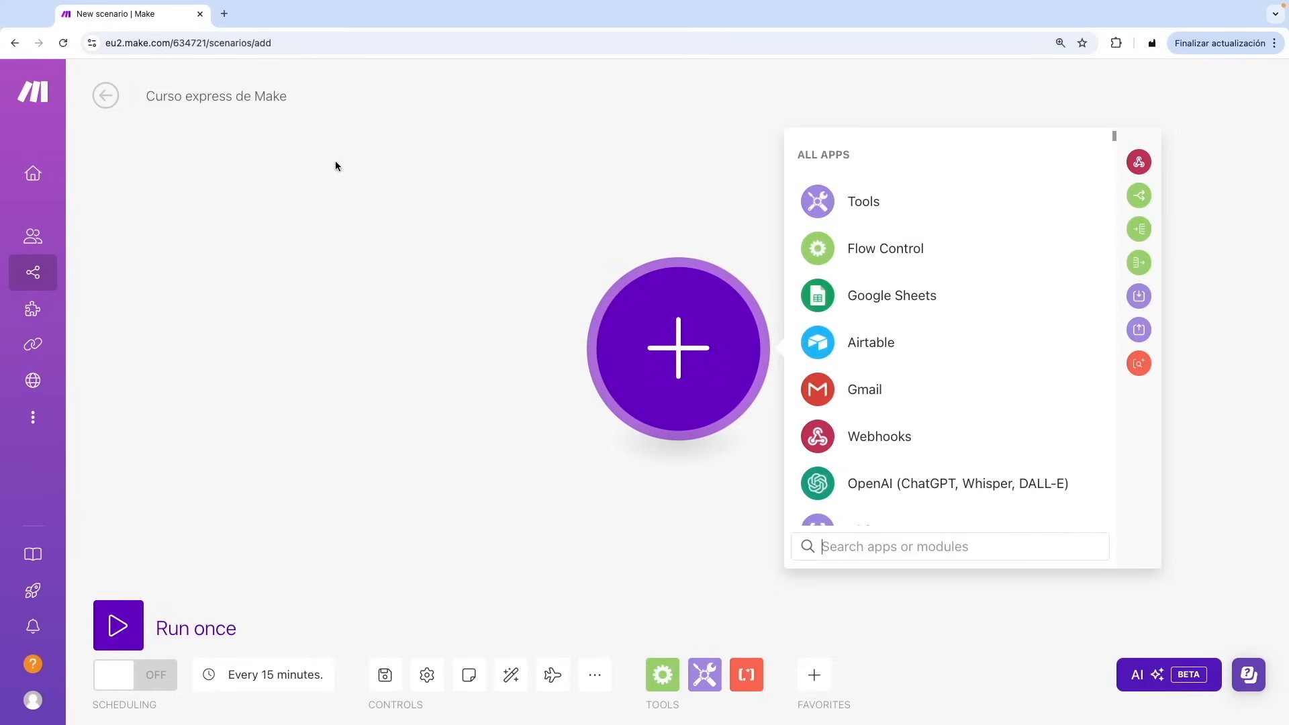
click(290, 294)
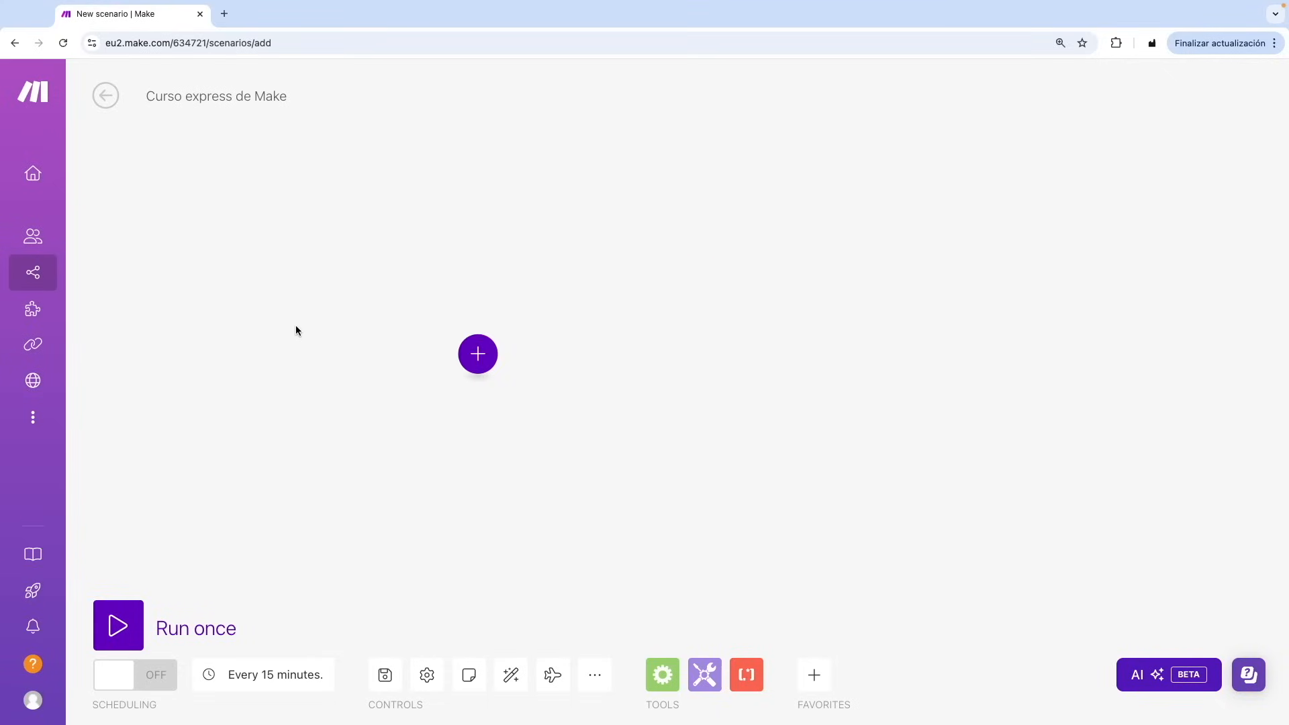
- Search the first module's app list for "tally" and open the Tally app
drag(599, 312, 591, 410)
drag(507, 469, 372, 389)
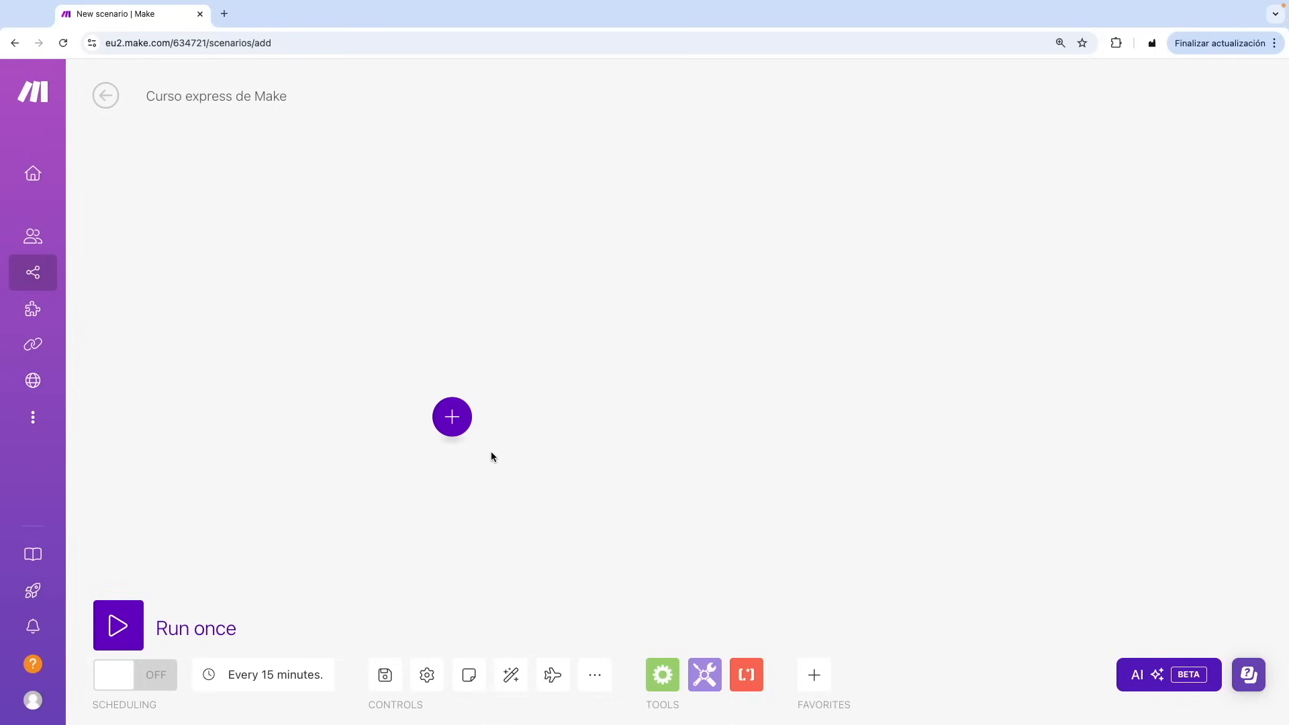
scroll(413, 452, up, 4)
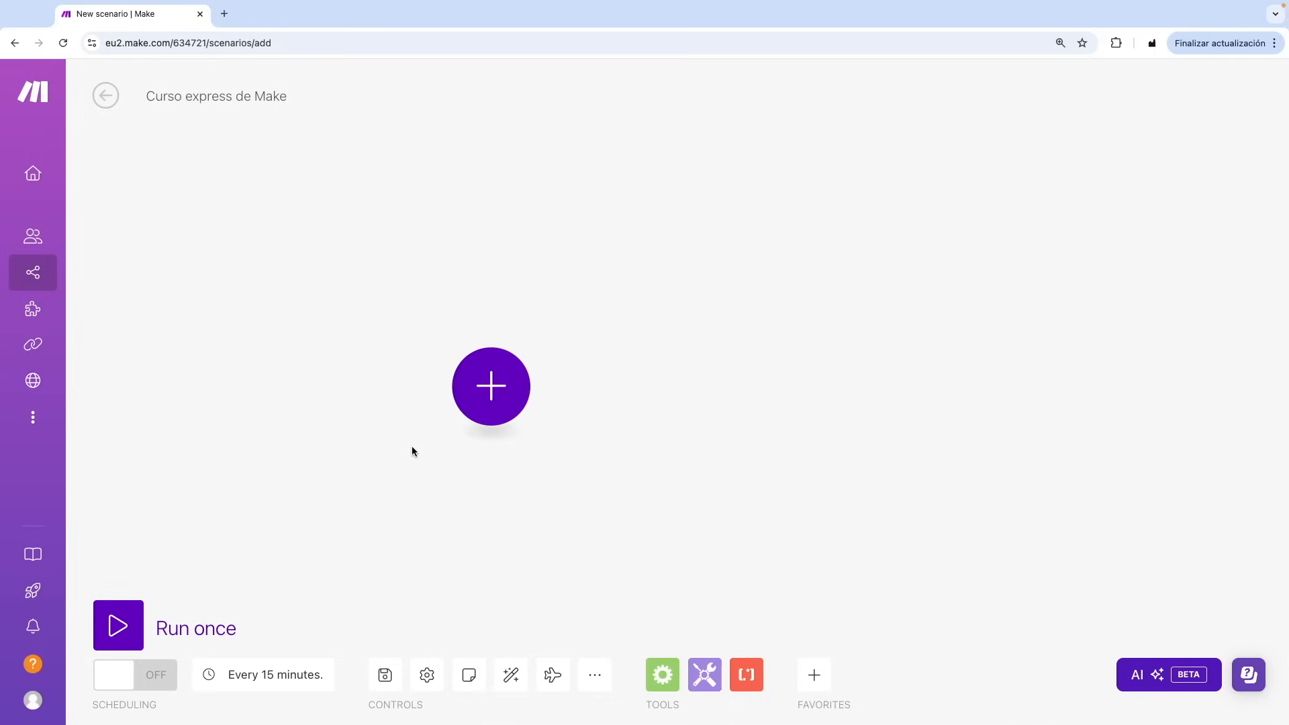
click(501, 379)
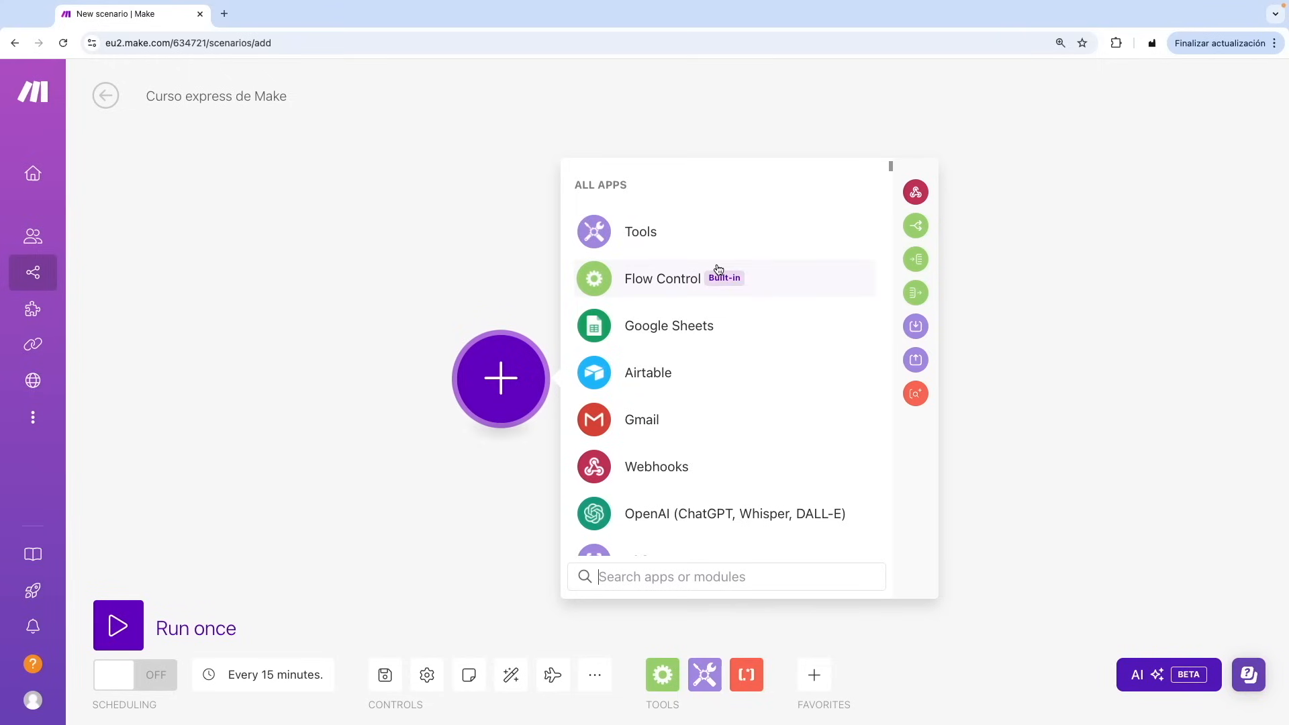
scroll(719, 272, down, 1)
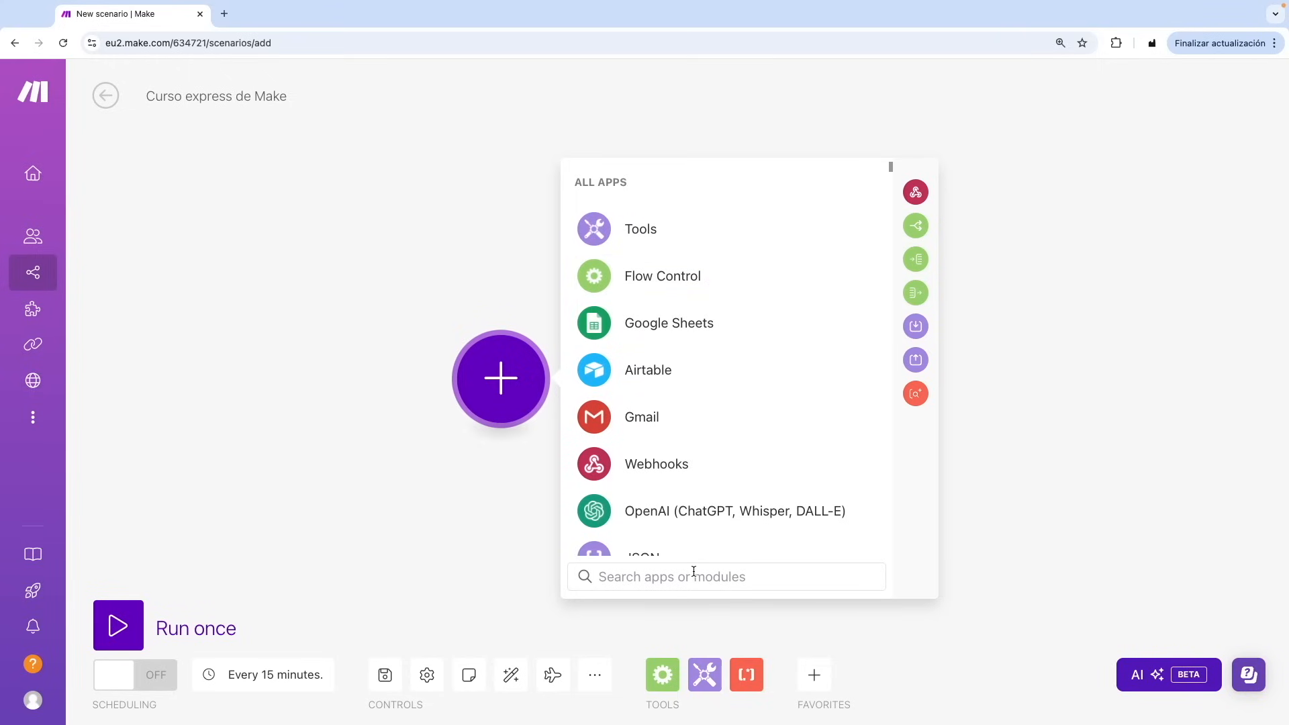
text(tally)
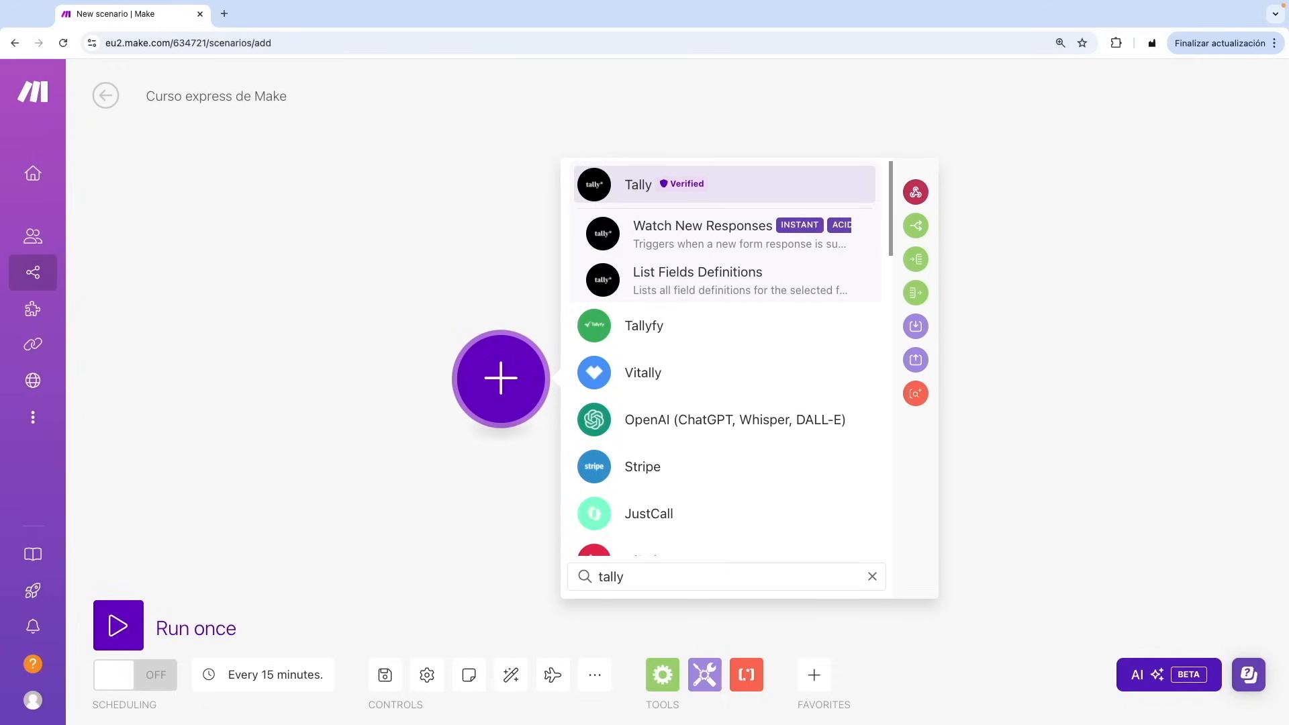
click(638, 187)
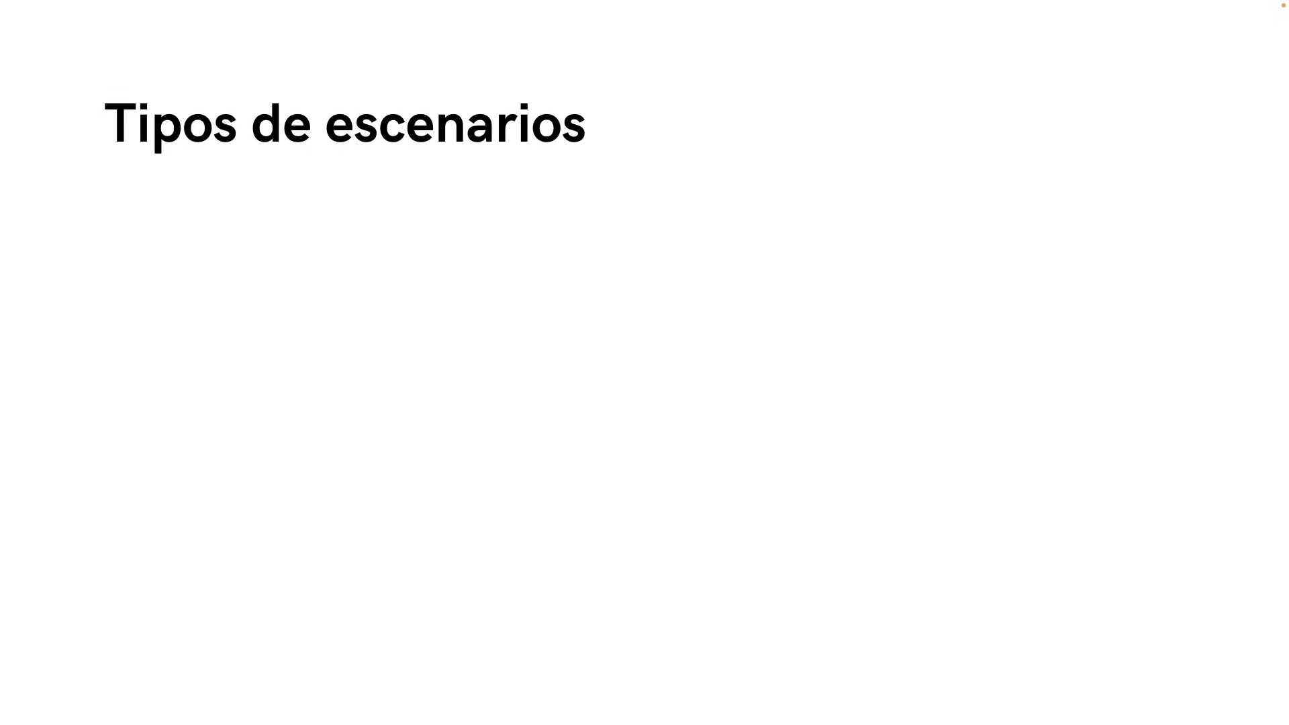
key(Right)
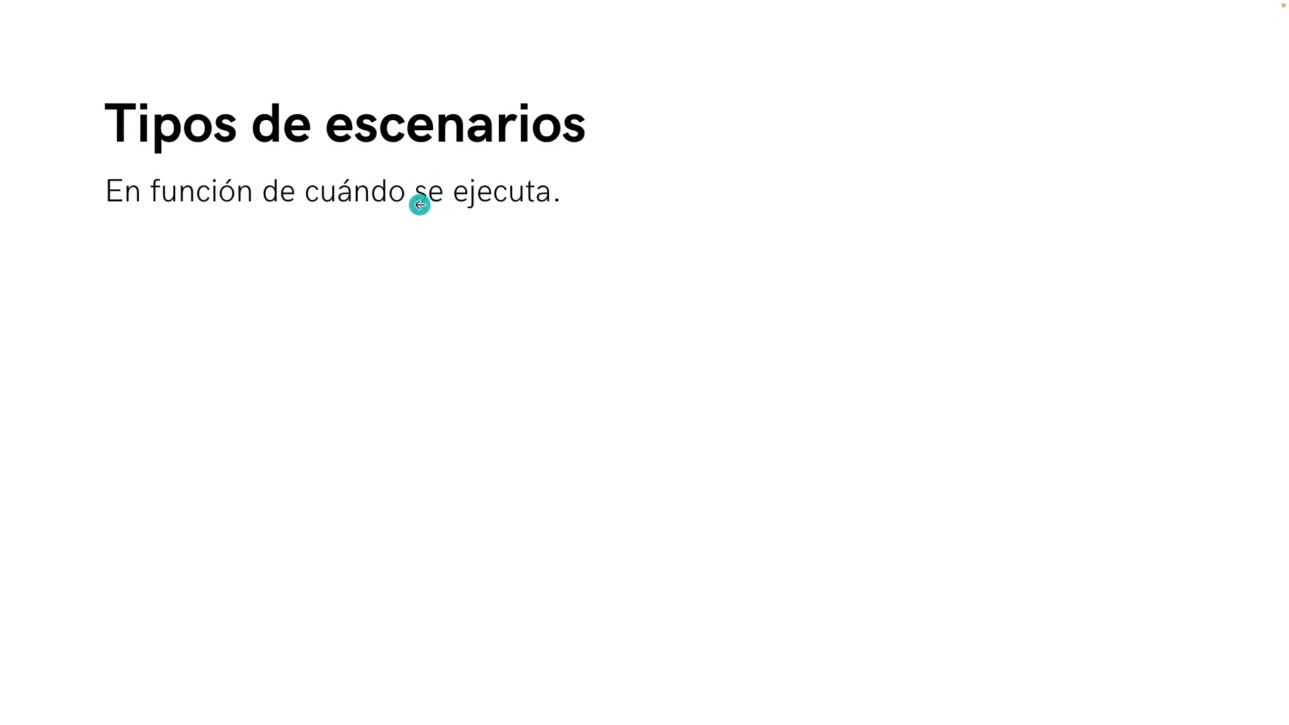
key(Right)
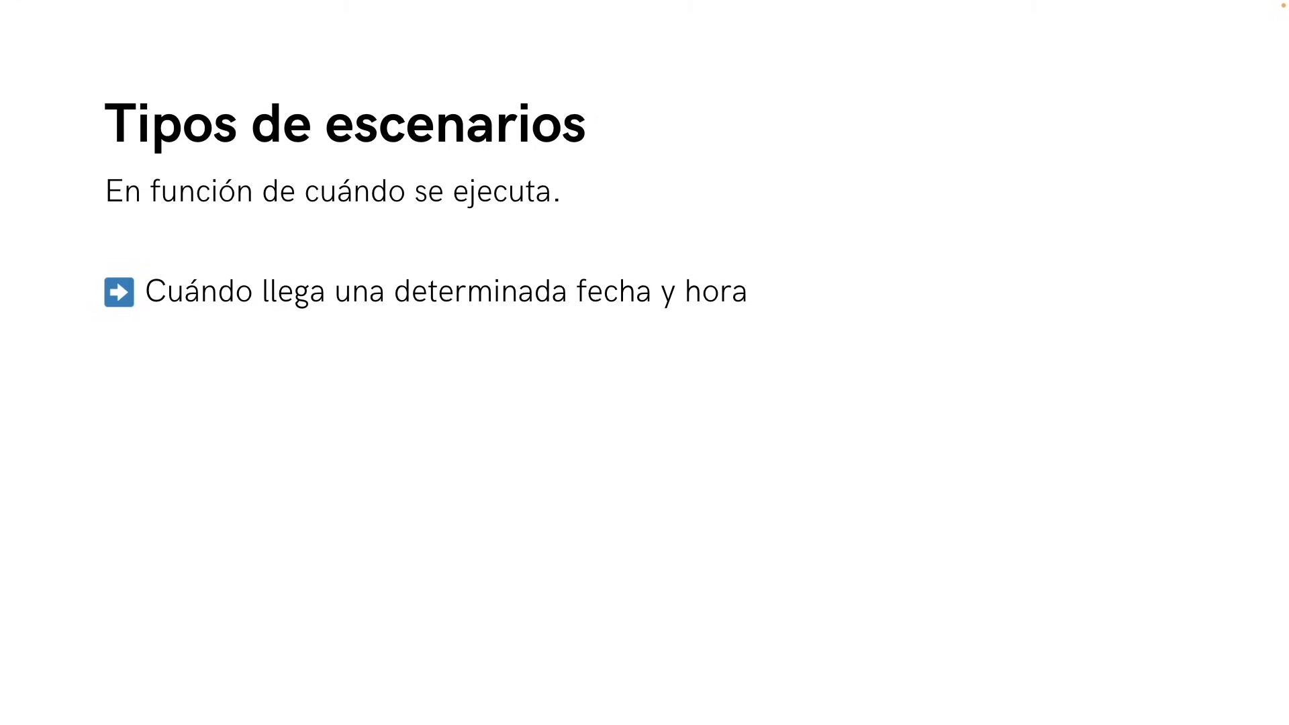
key(Right)
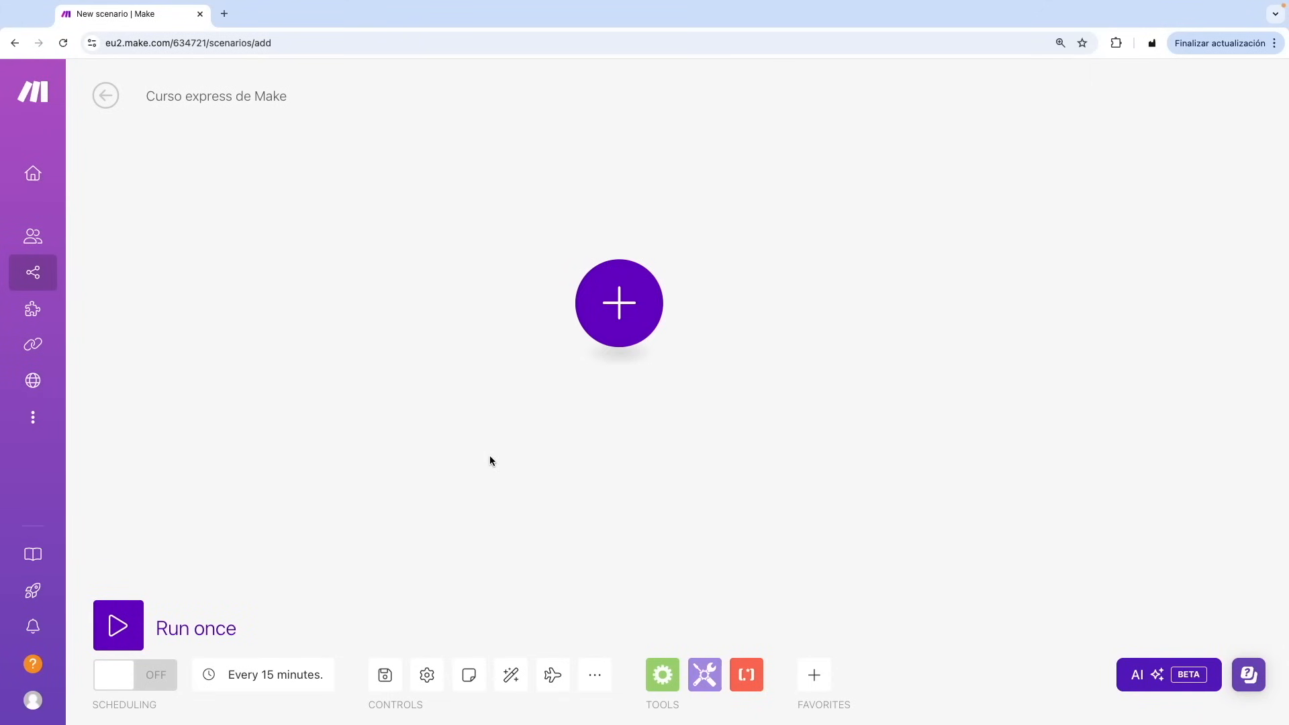
- Try the scenario's schedule options: selected days of the week, day 1 of the month, and every day
click(260, 675)
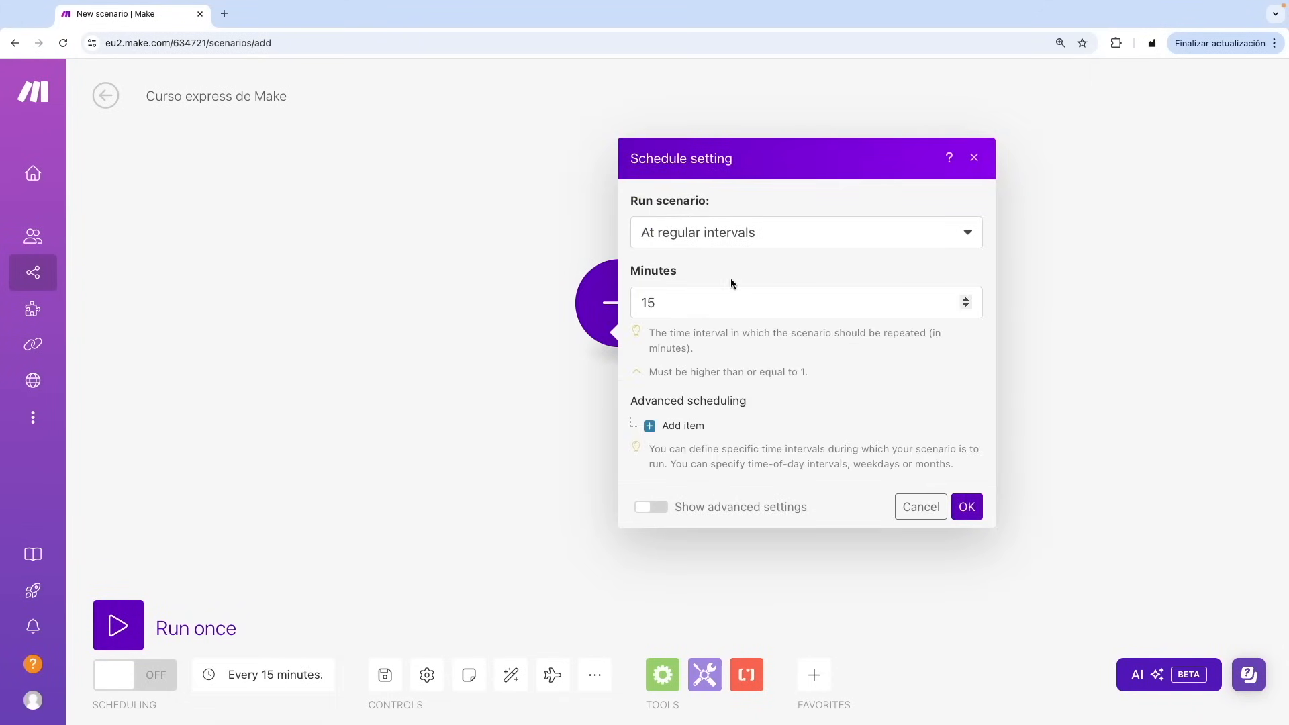
click(757, 240)
click(680, 345)
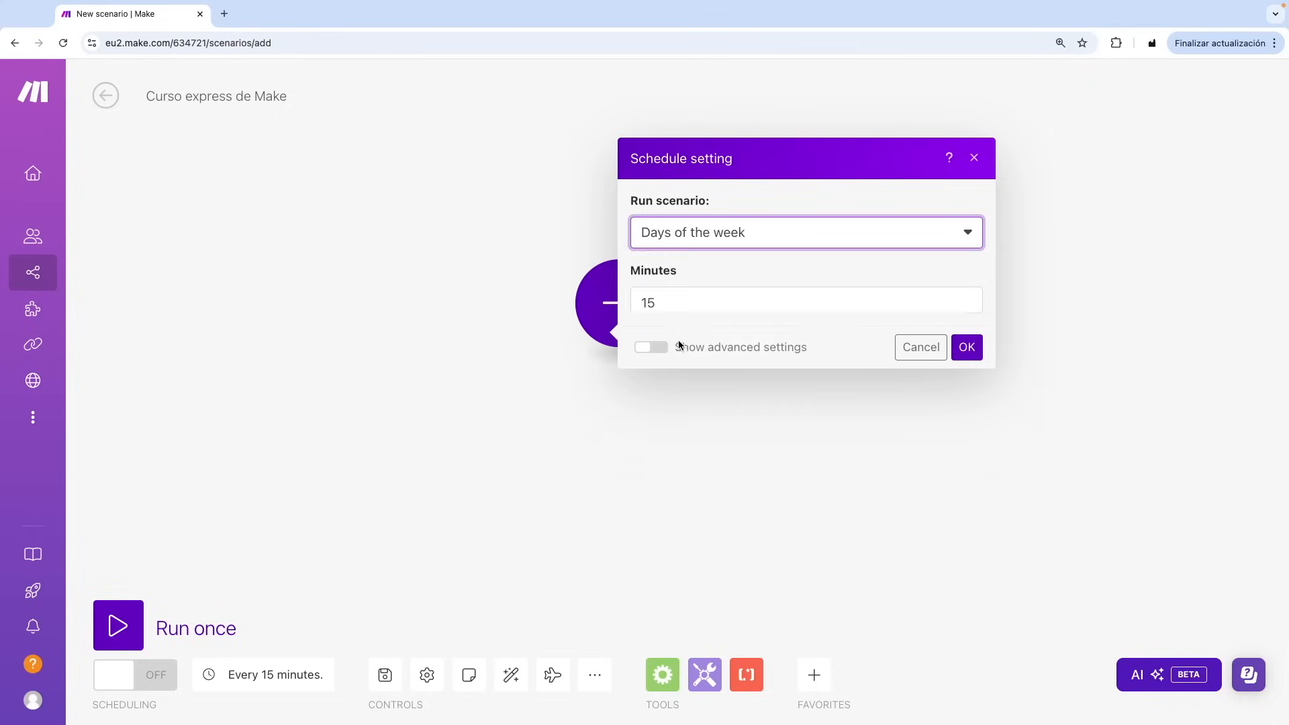
click(646, 271)
click(648, 333)
click(648, 365)
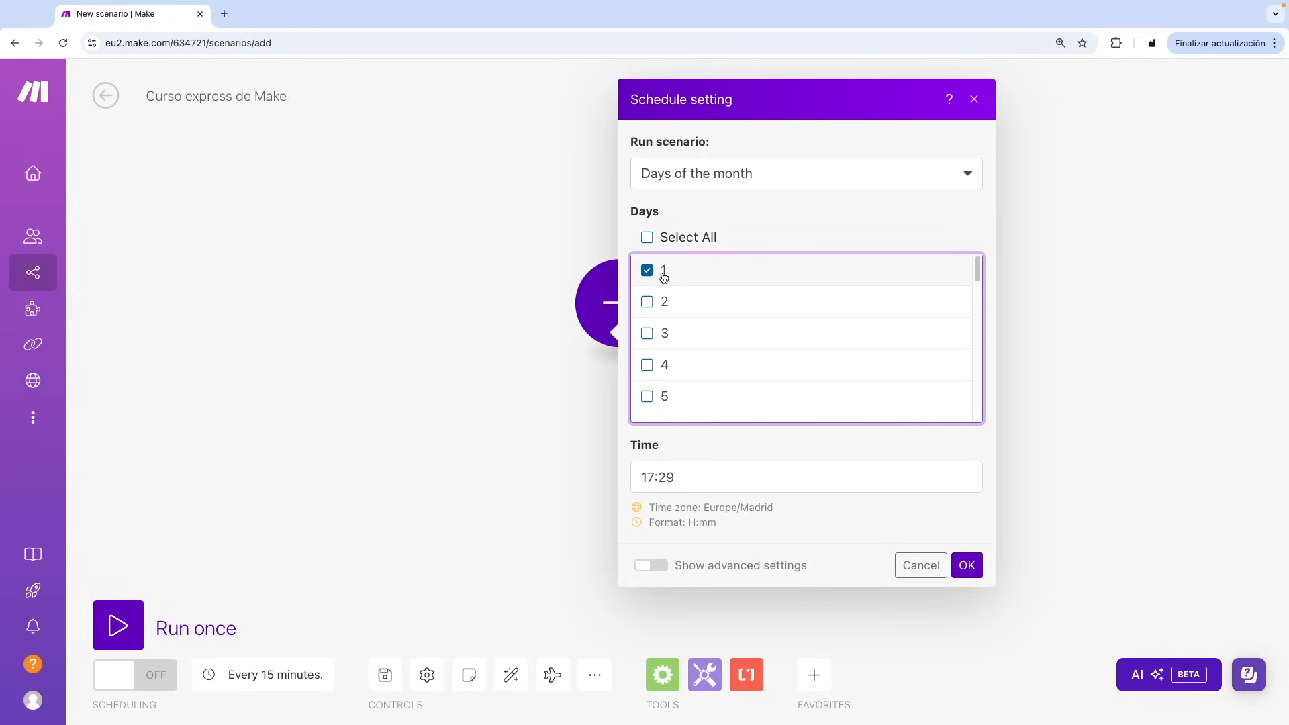
click(705, 174)
click(728, 262)
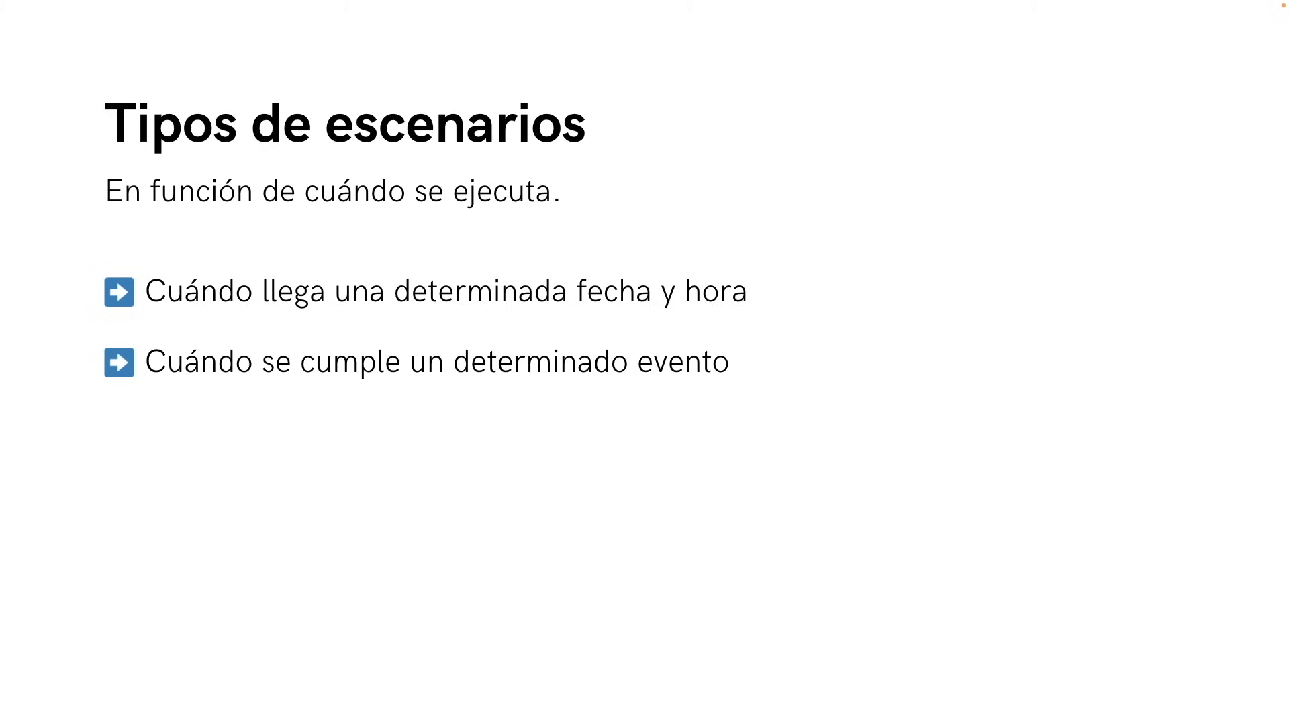
key(Right)
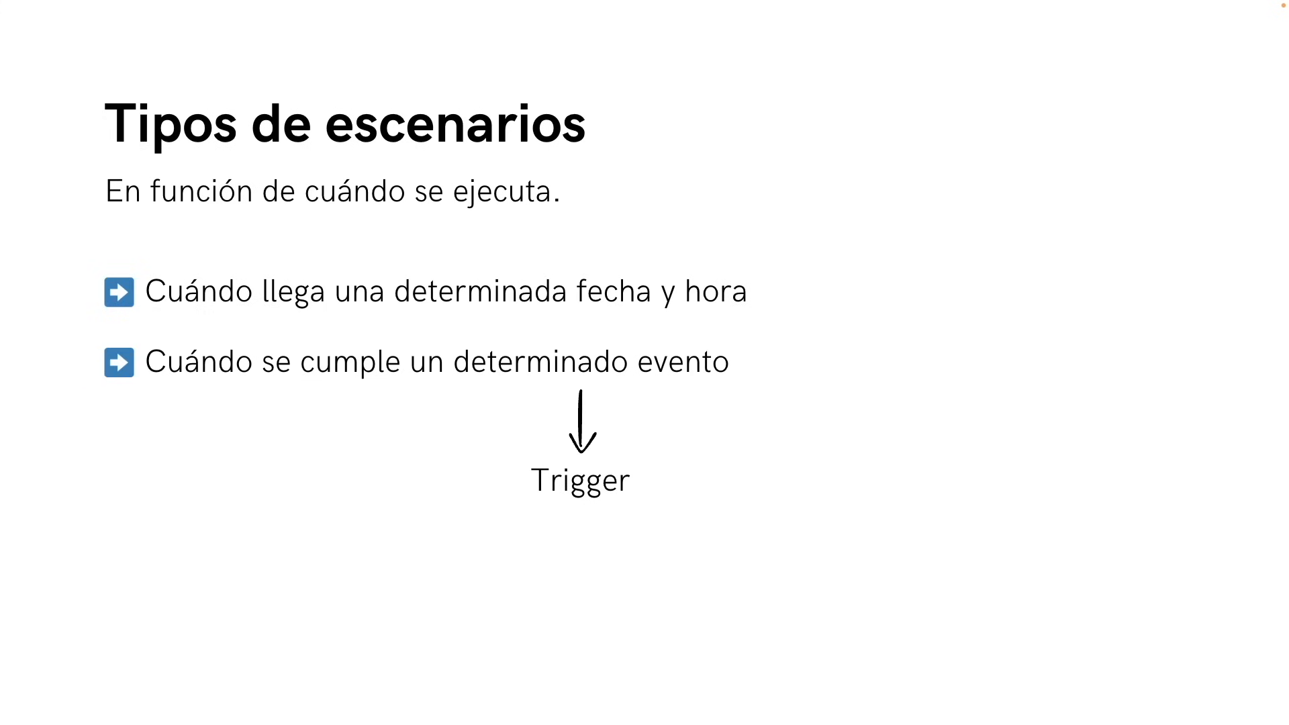
key(ctrl+Left)
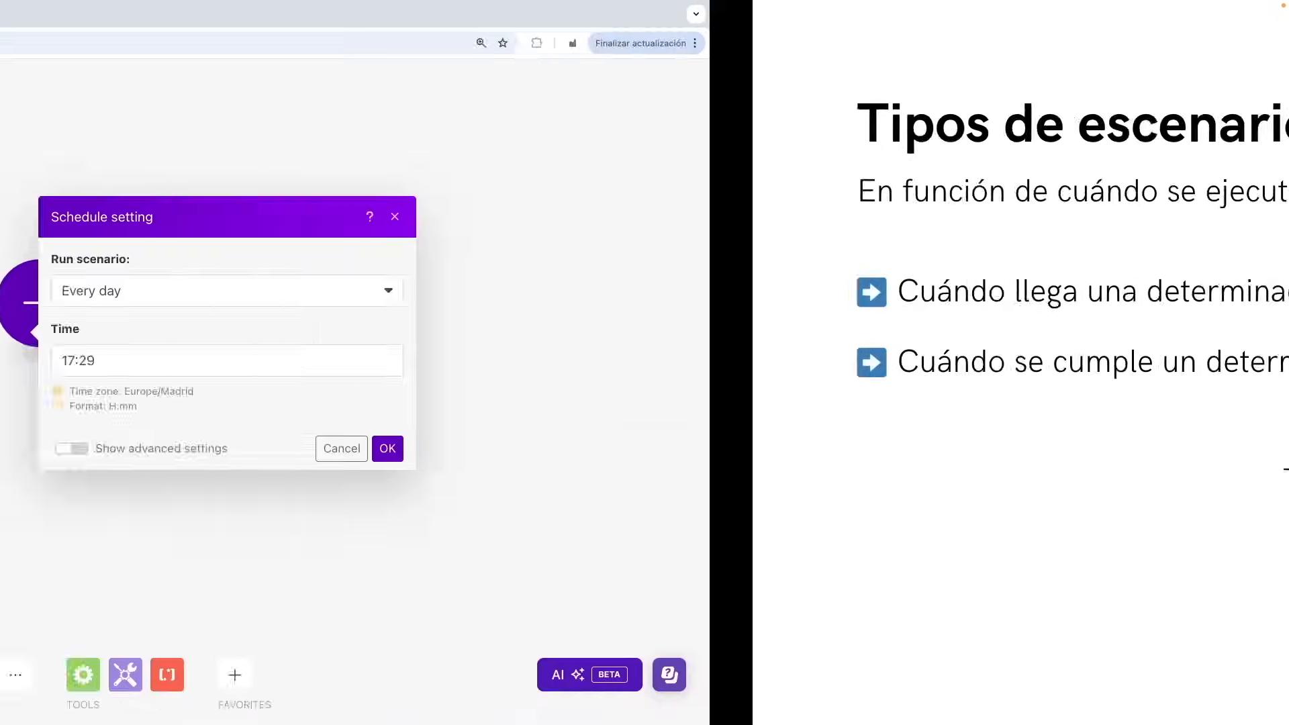
click(515, 127)
click(641, 289)
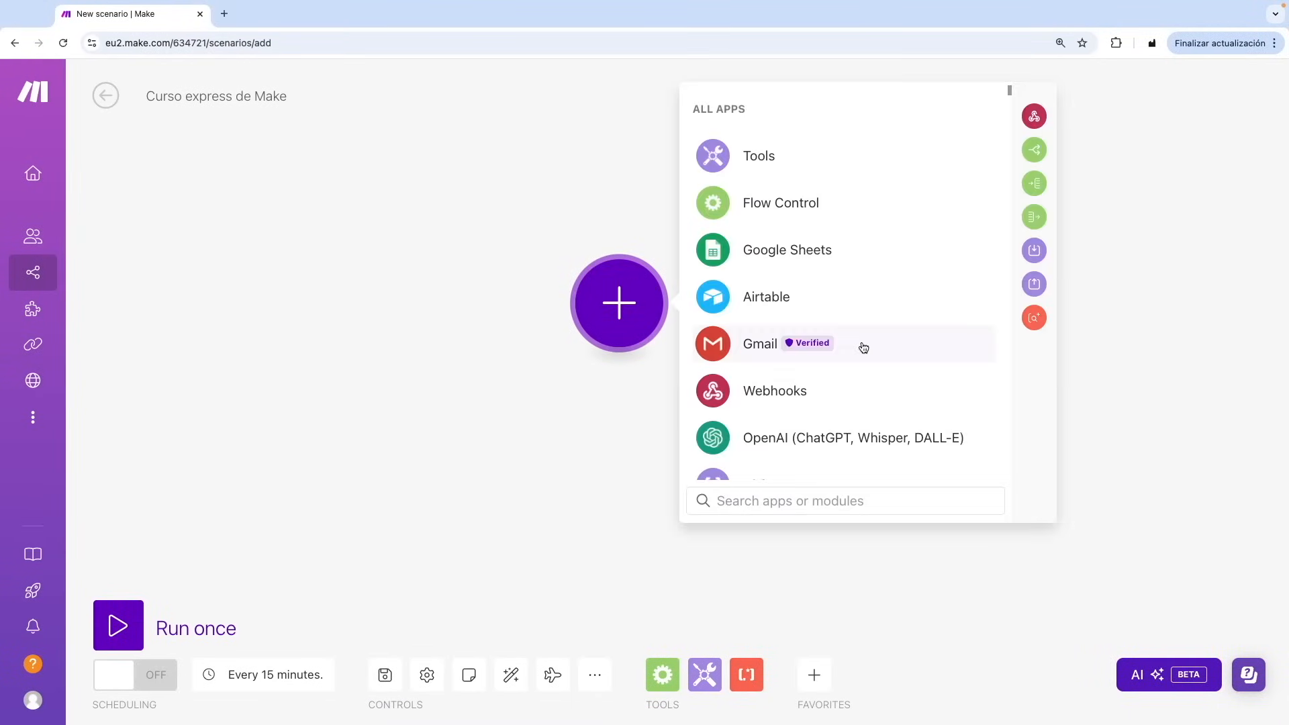
click(864, 347)
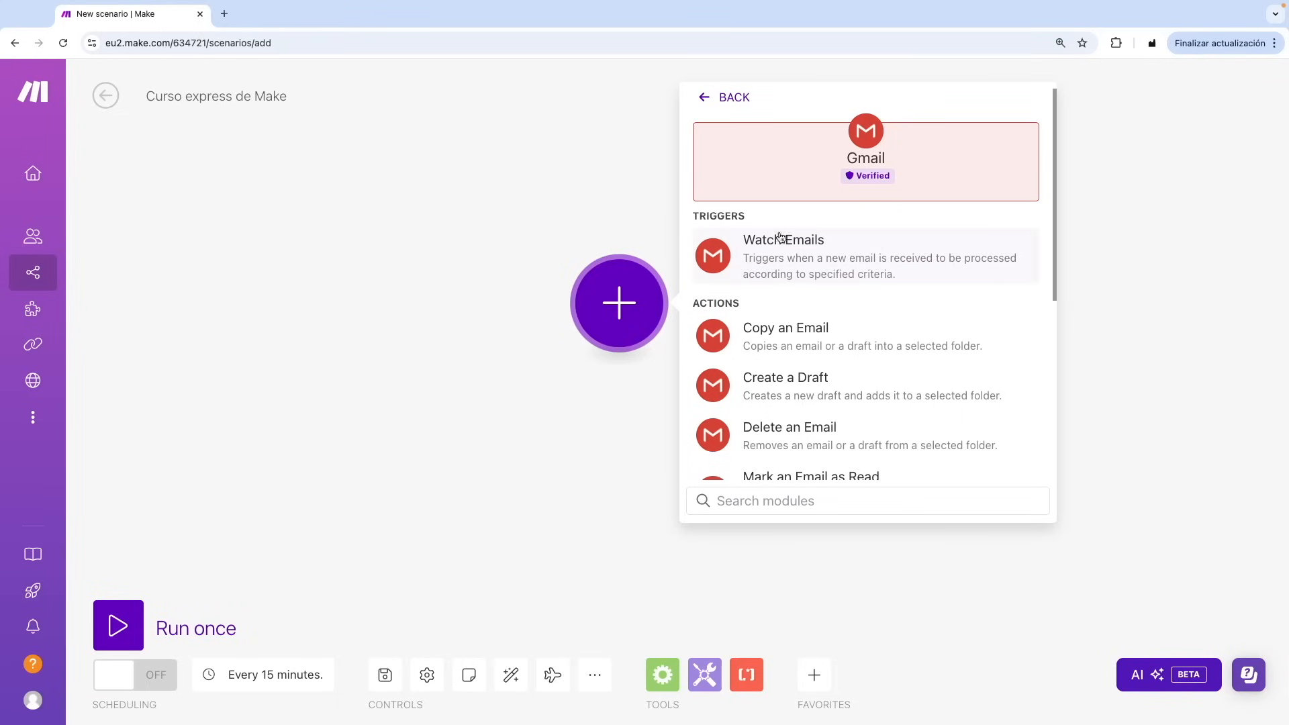
click(722, 253)
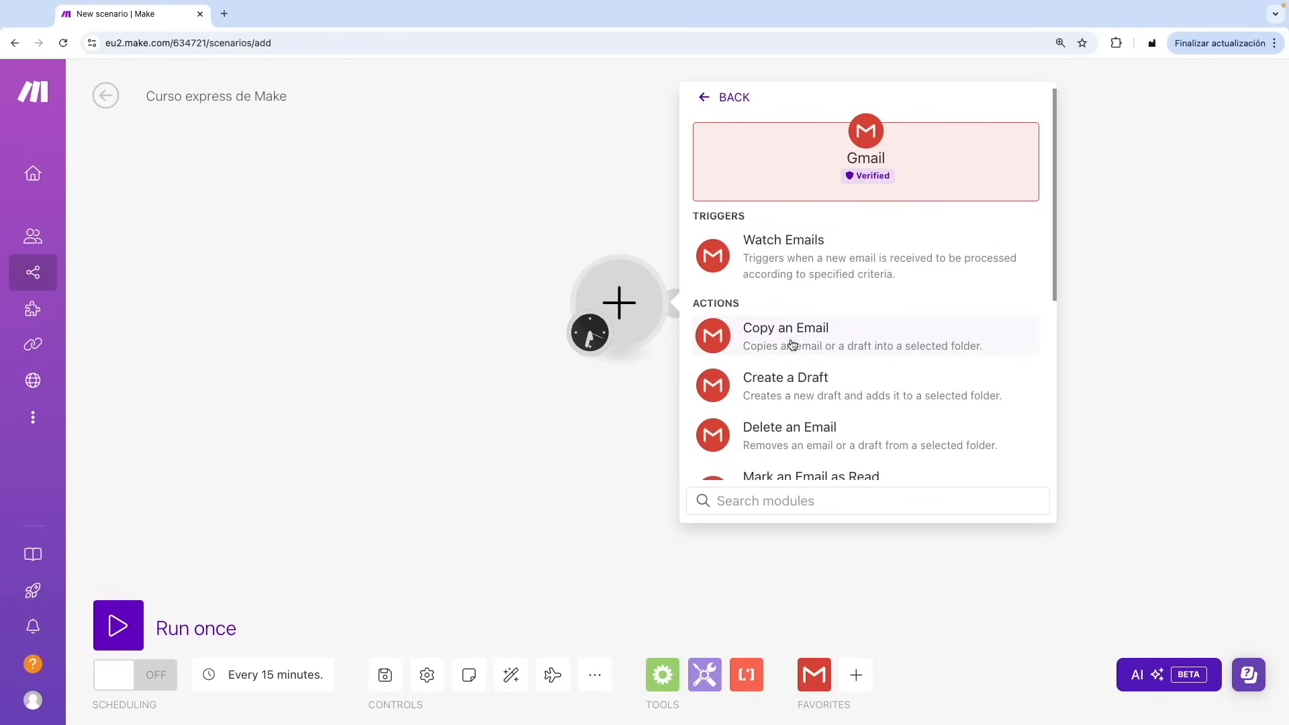
- Browse Gmail's module list, comparing its trigger with the available actions
scroll(802, 418, down, 1)
scroll(803, 403, down, 2)
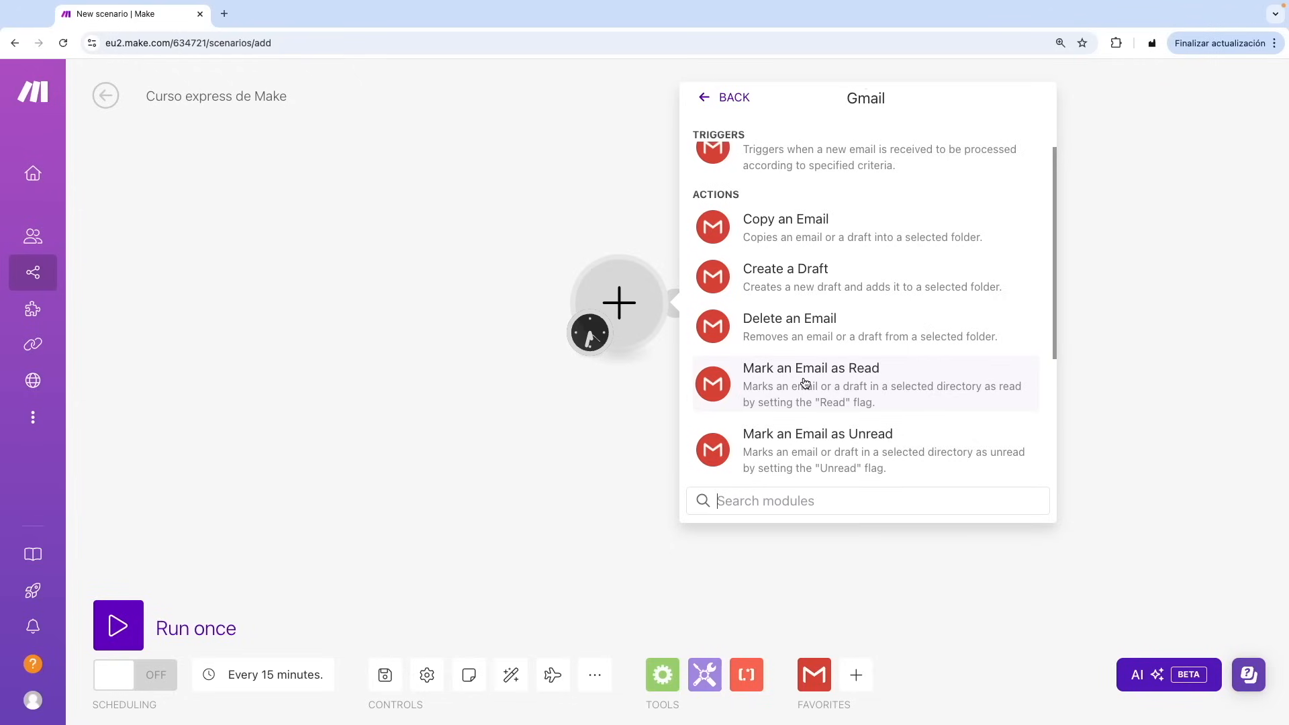
scroll(802, 376, up, 1)
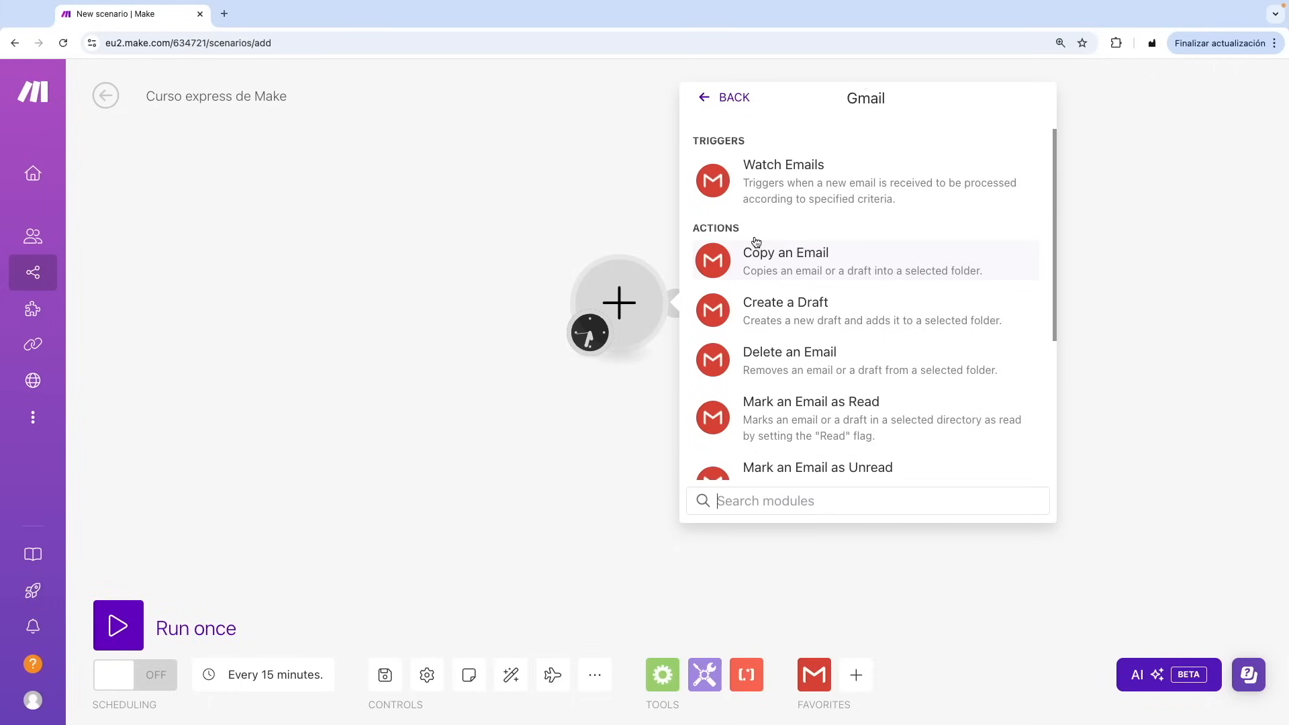
- Browse Gmail's remaining actions and OpenAI's triggers, AI and file modules, then close the module list
scroll(723, 232, down, 4)
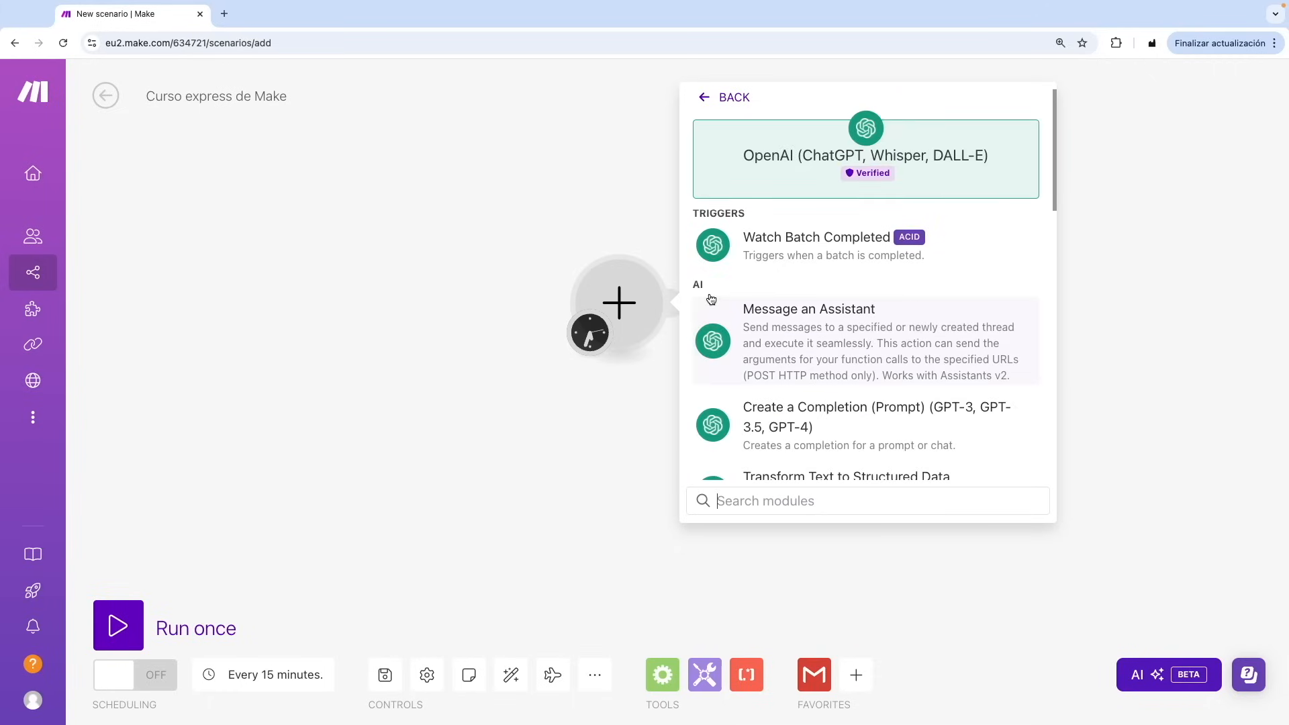
scroll(712, 309, down, 5)
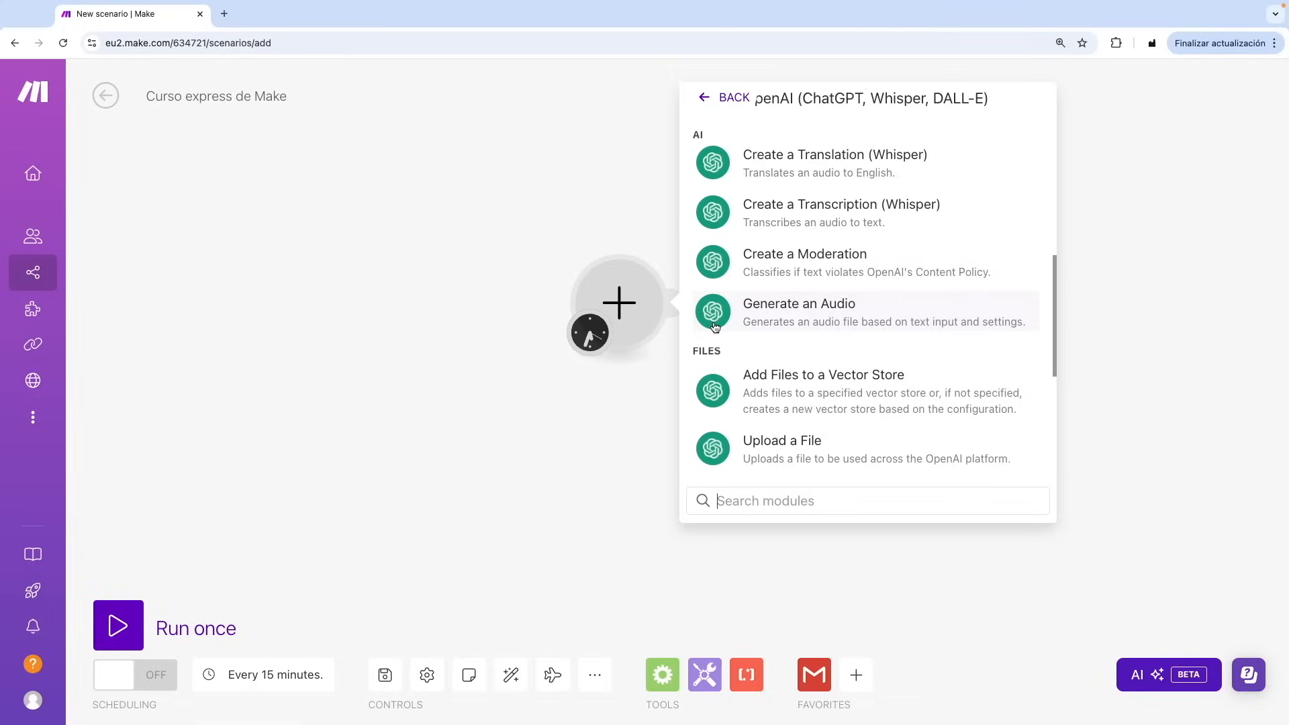
click(633, 402)
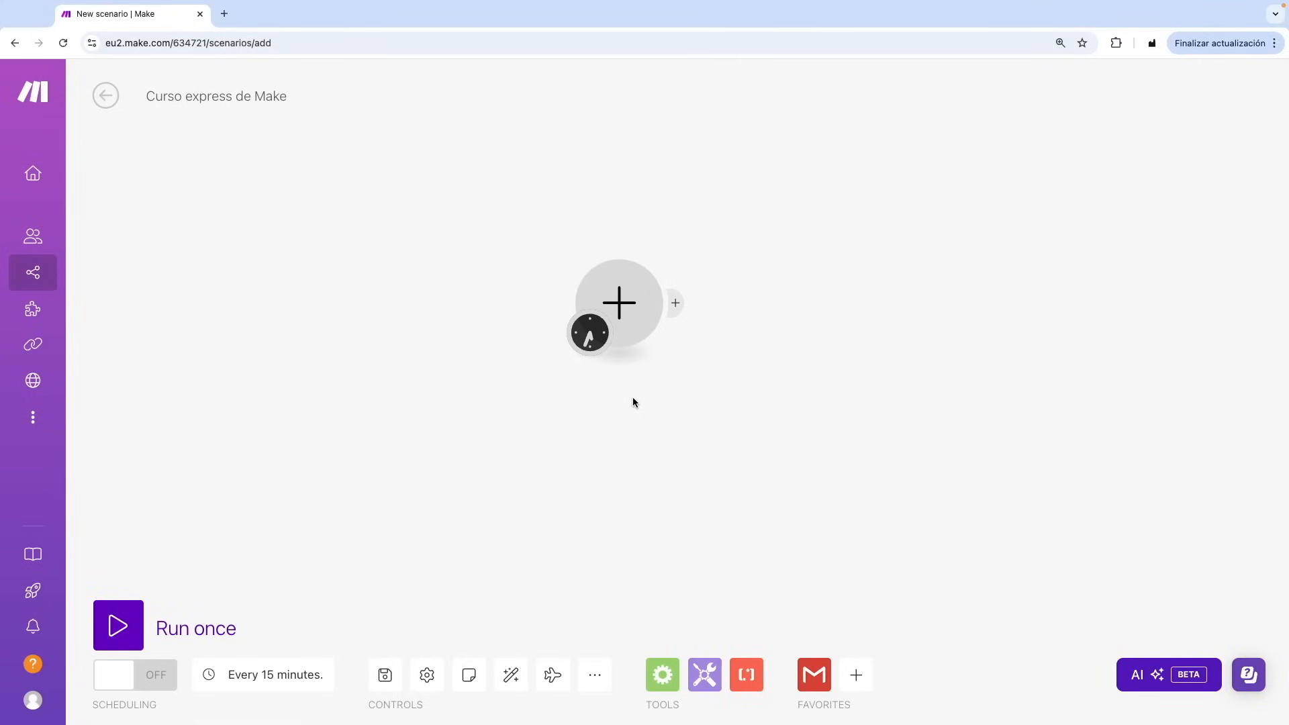
click(624, 304)
click(746, 154)
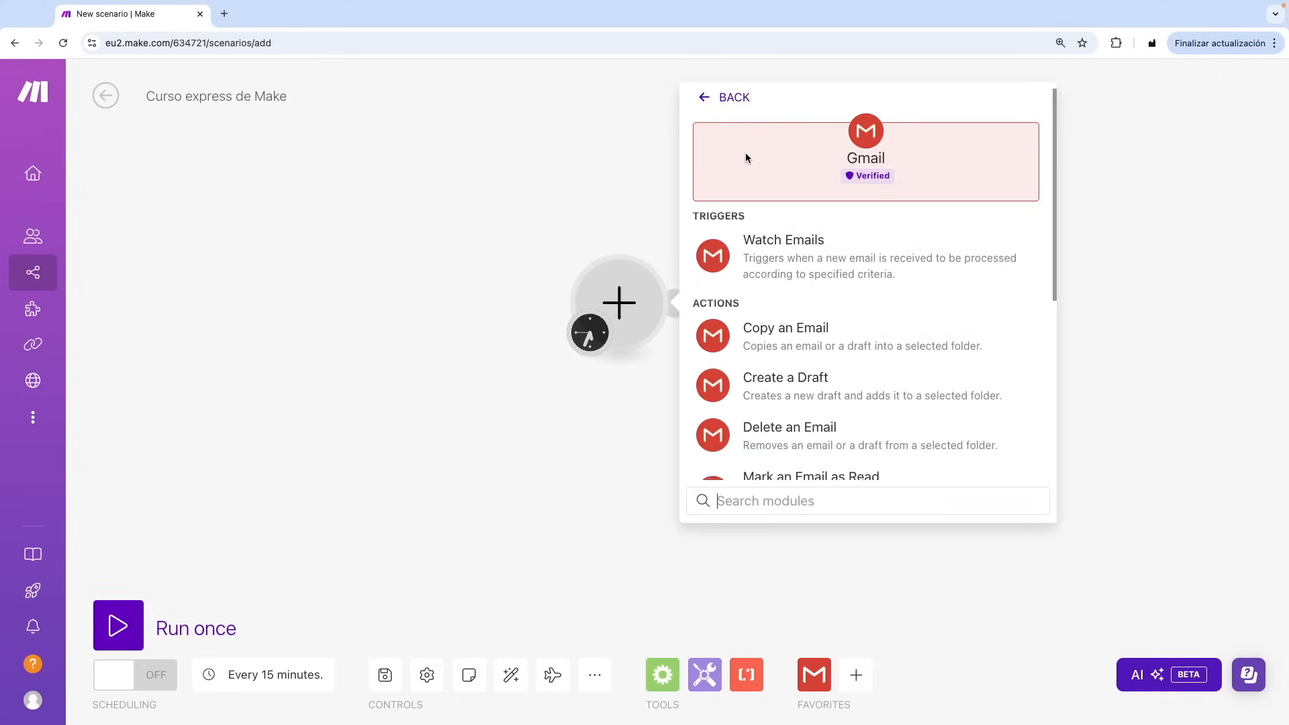
click(760, 251)
click(477, 248)
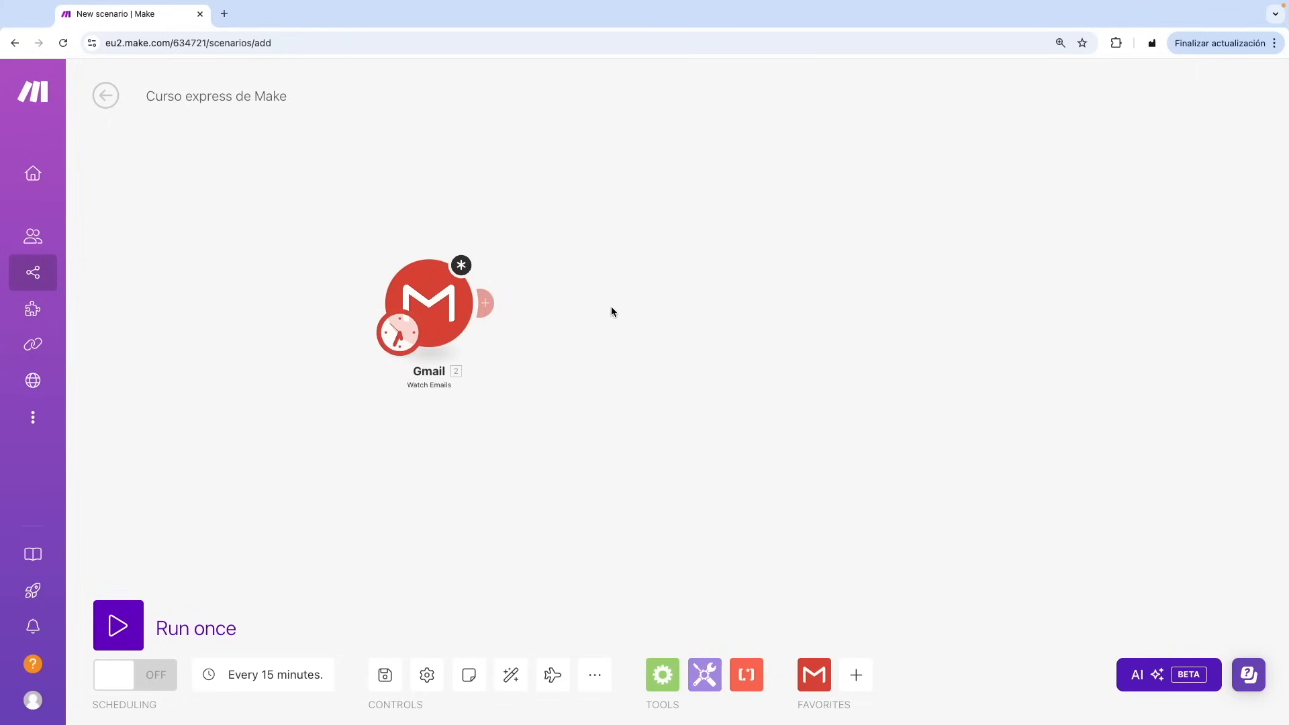
click(492, 303)
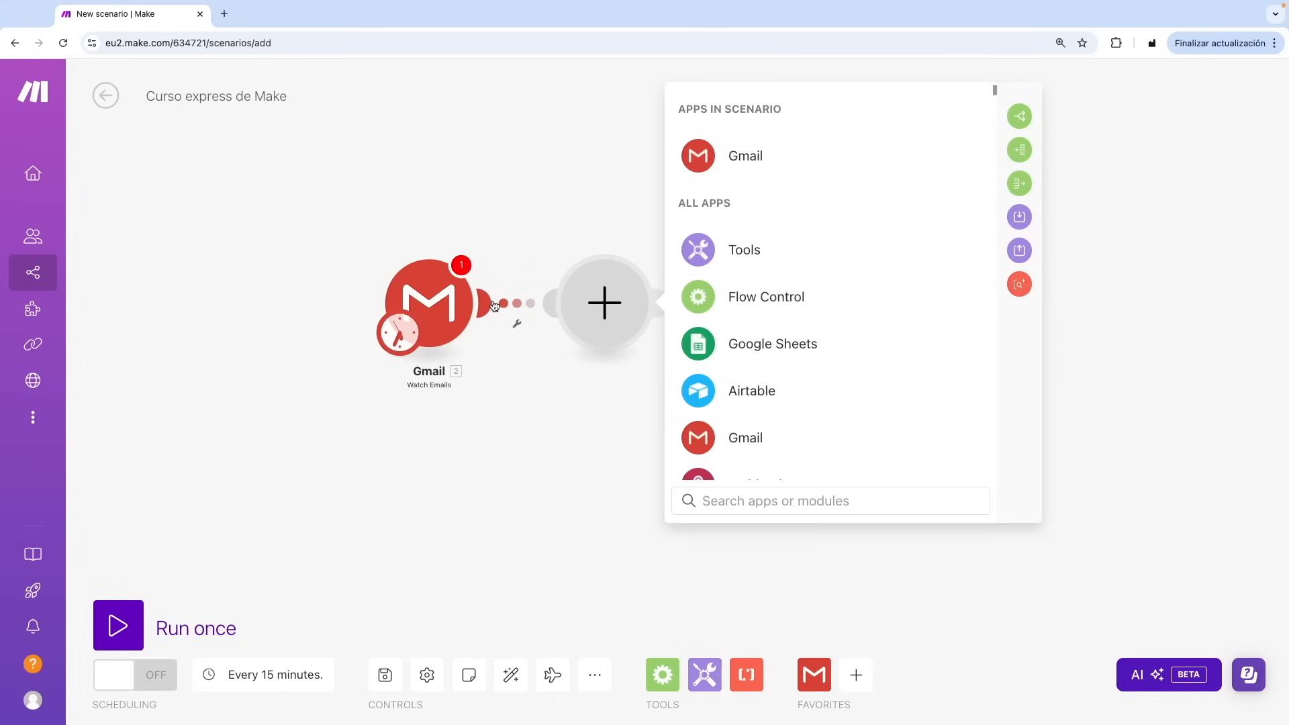
click(747, 156)
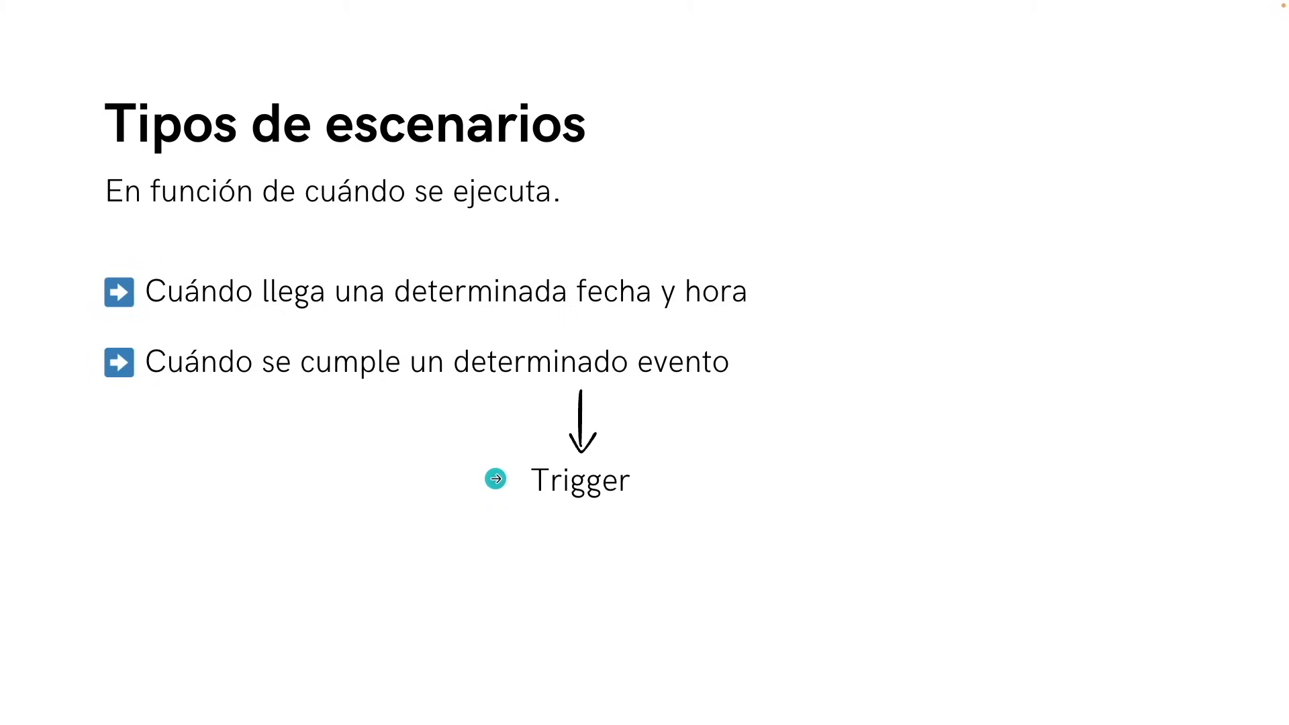
click(496, 479)
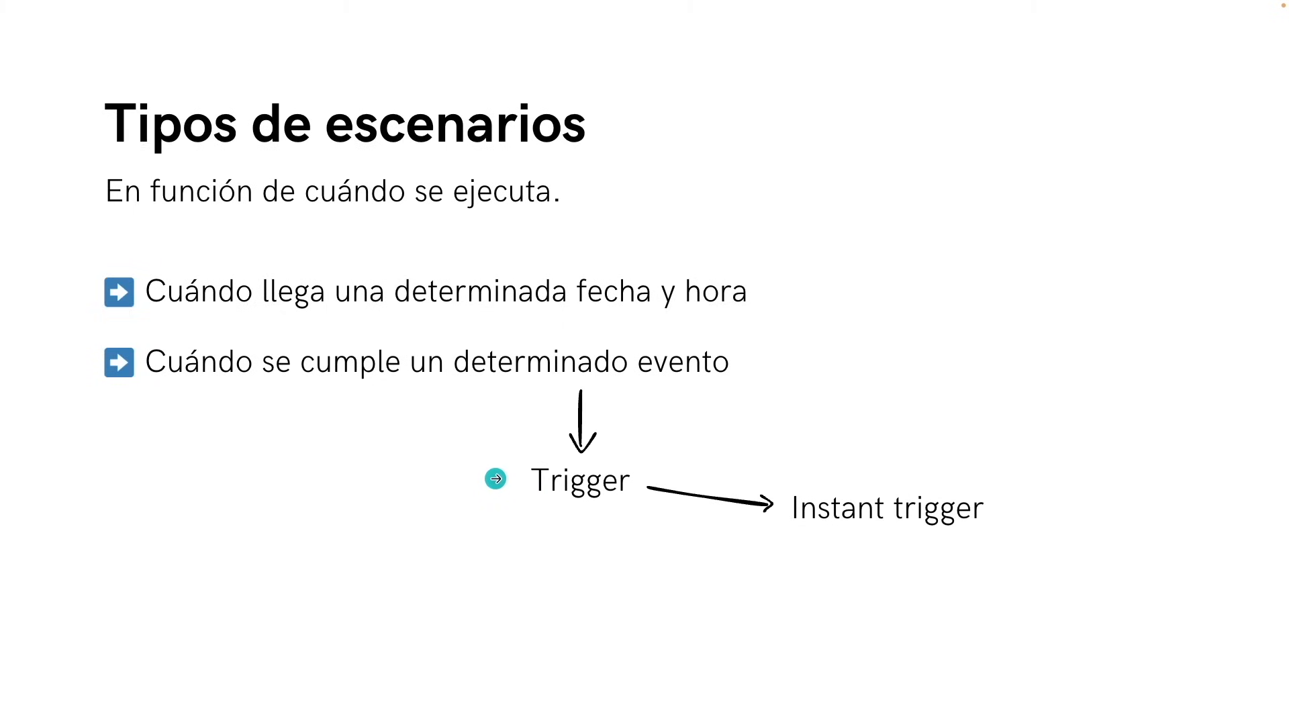
key(Right)
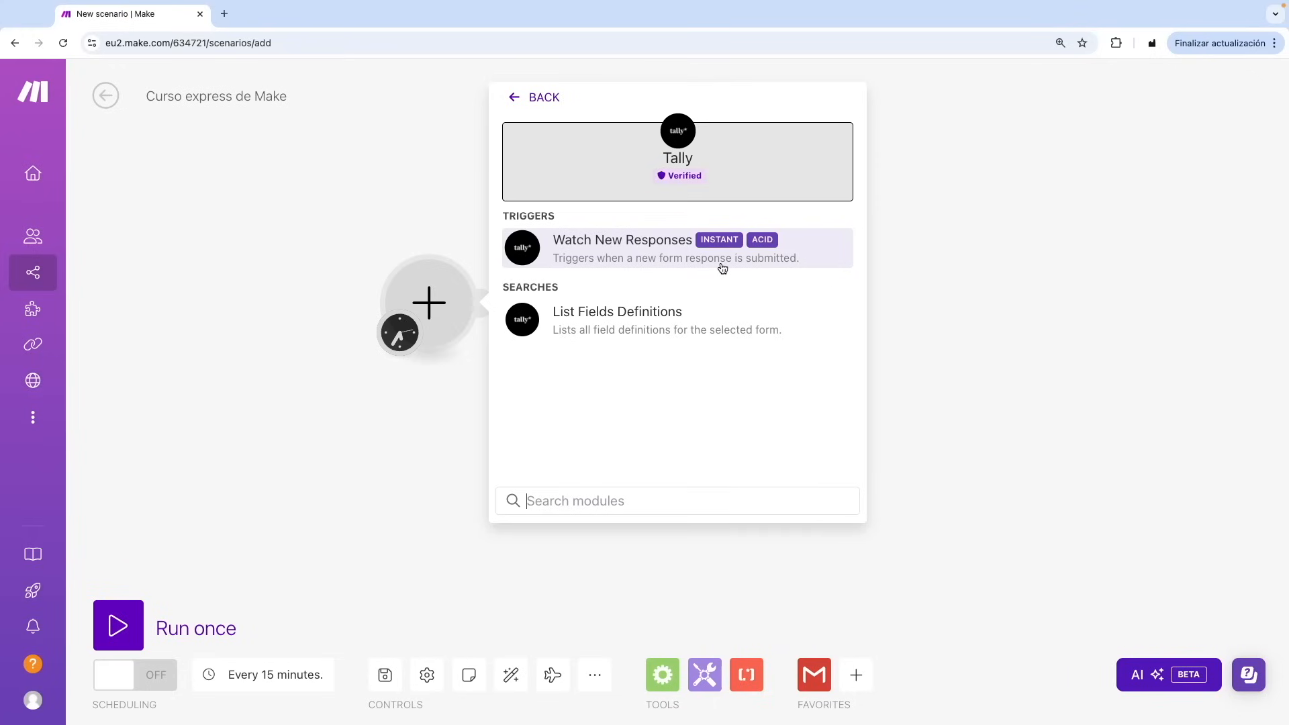
click(537, 97)
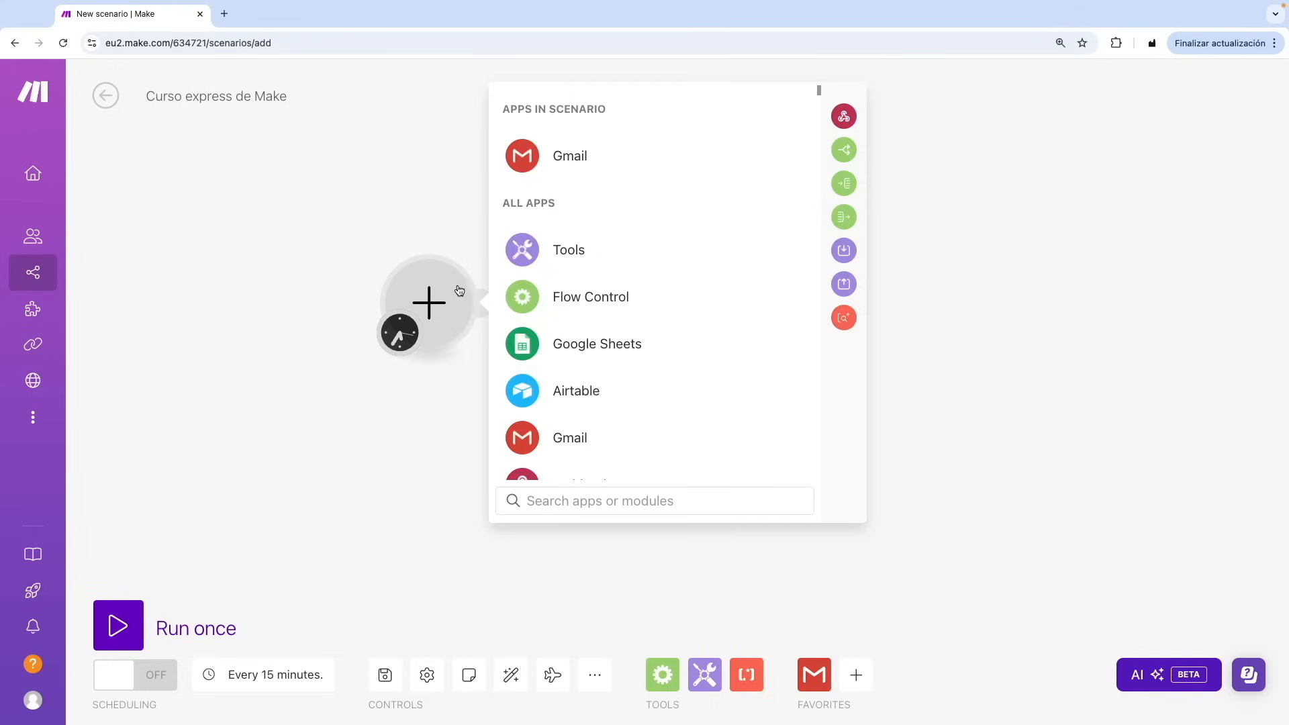
click(564, 164)
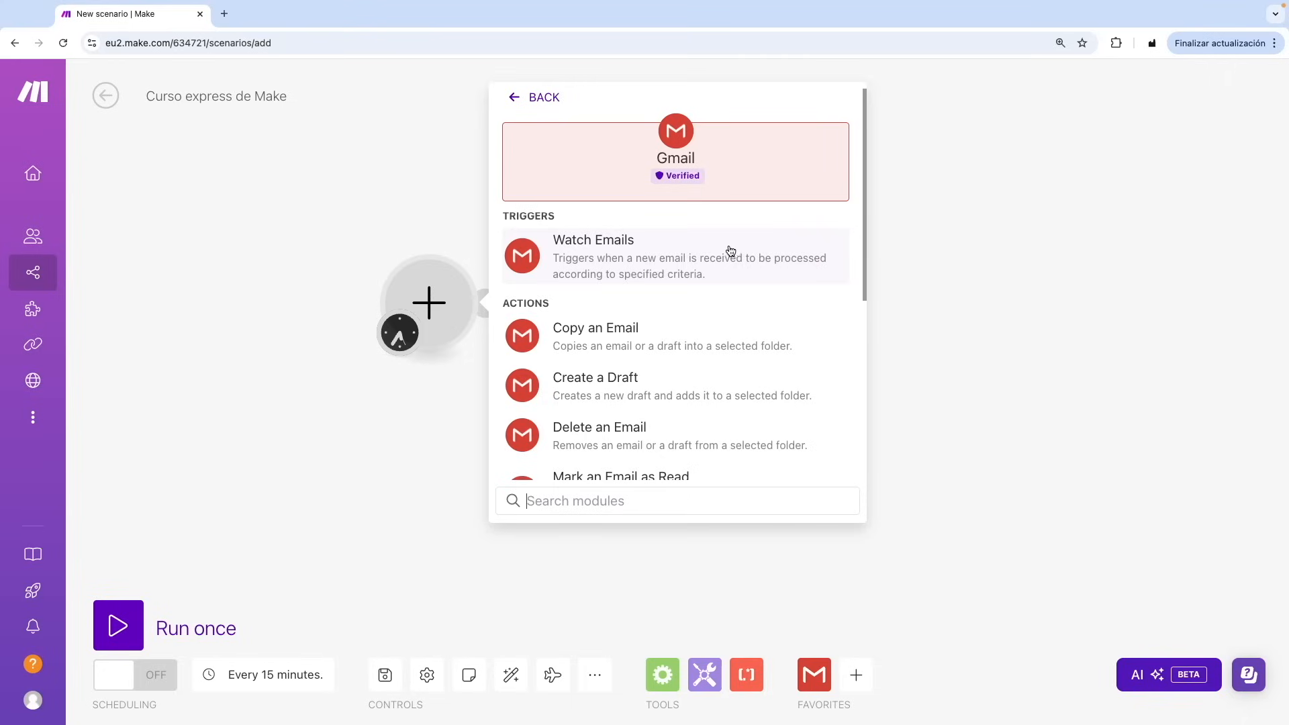
click(678, 254)
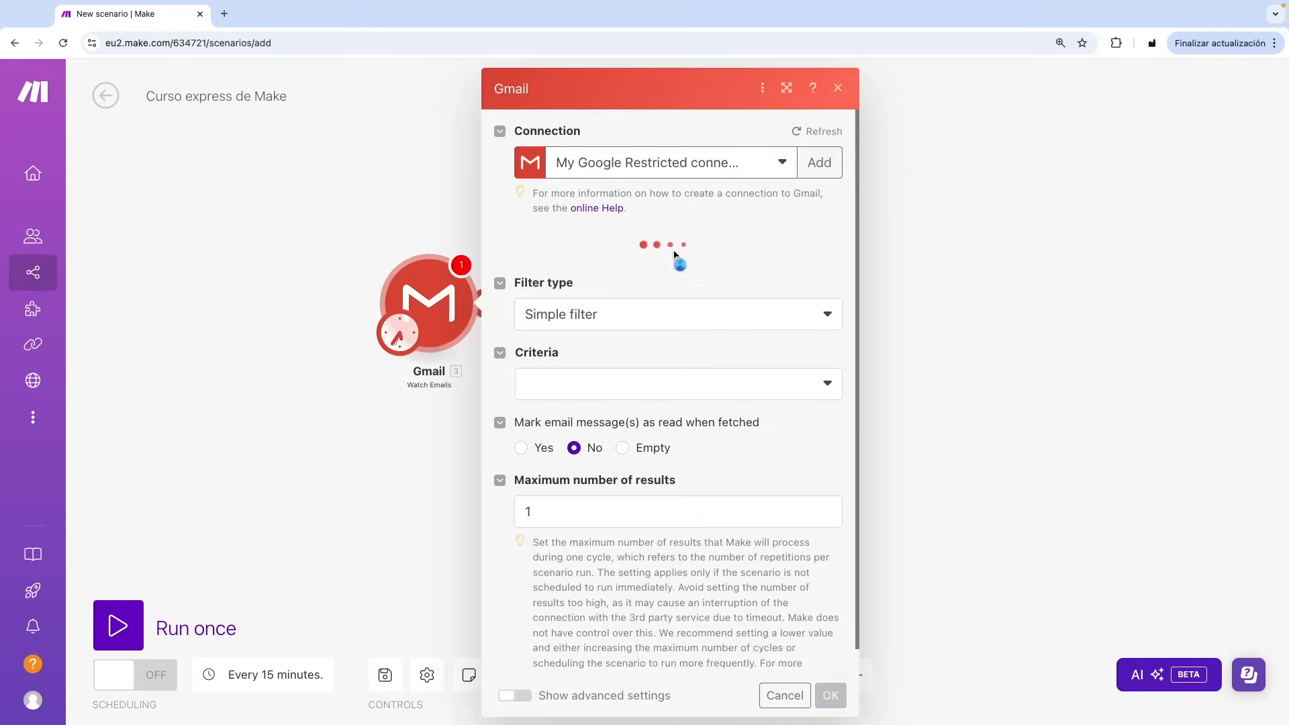
click(416, 215)
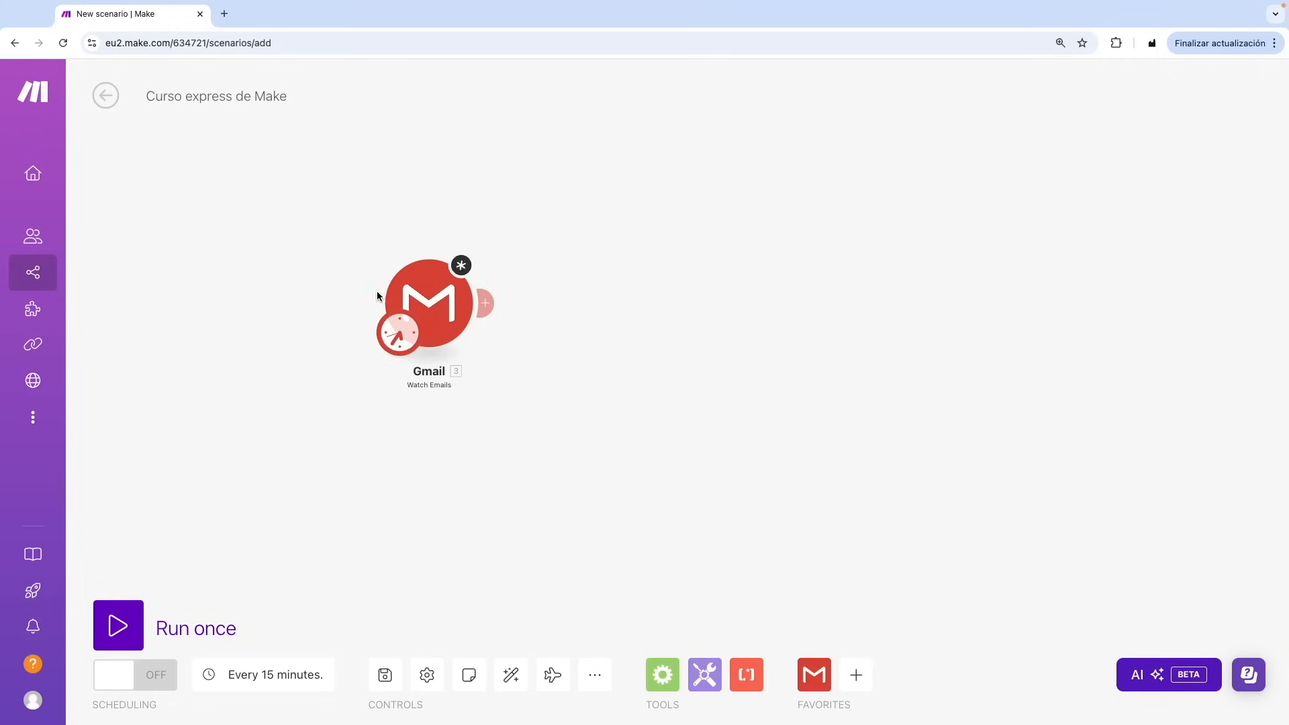
scroll(349, 416, up, 3)
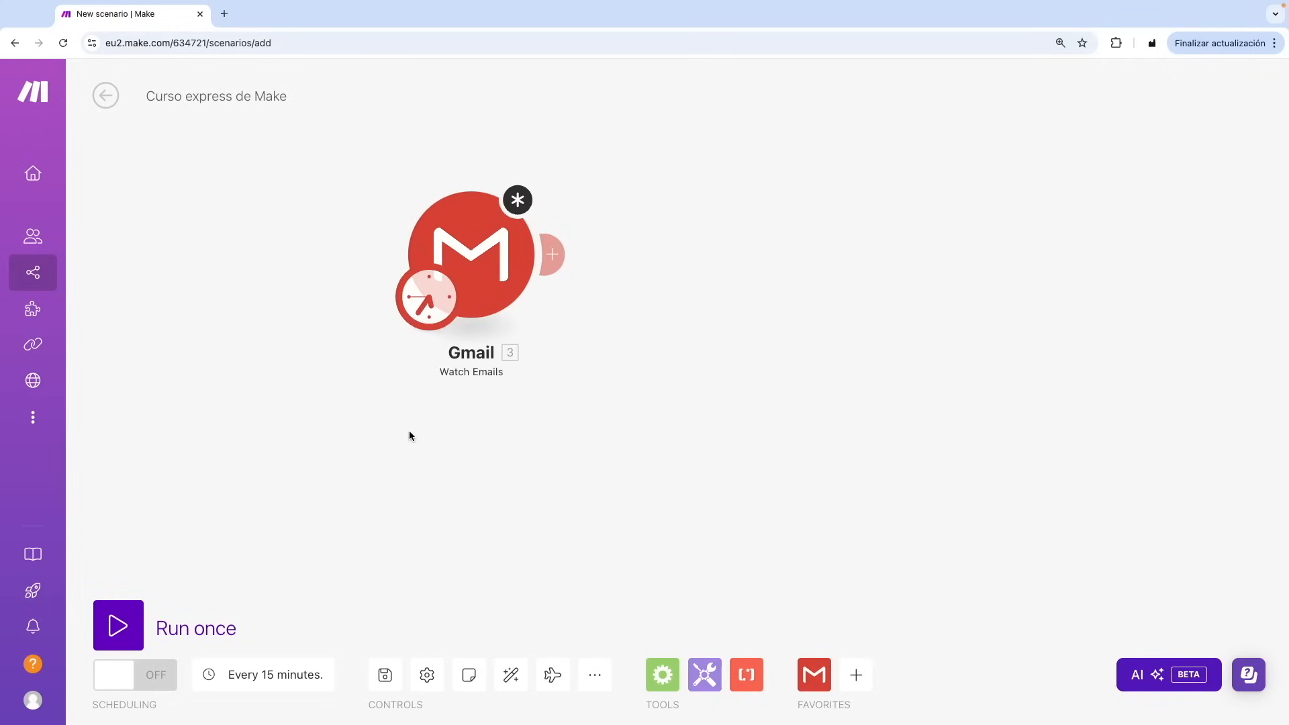
drag(485, 242, 537, 305)
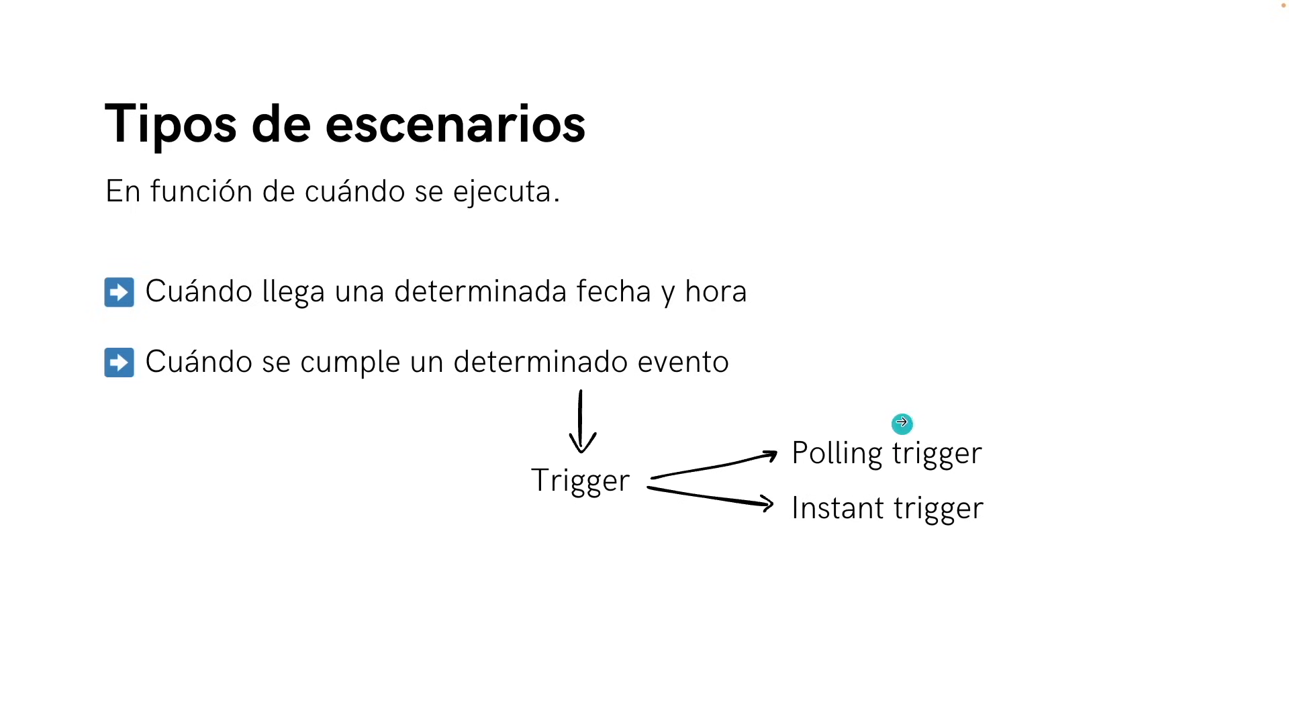
click(829, 418)
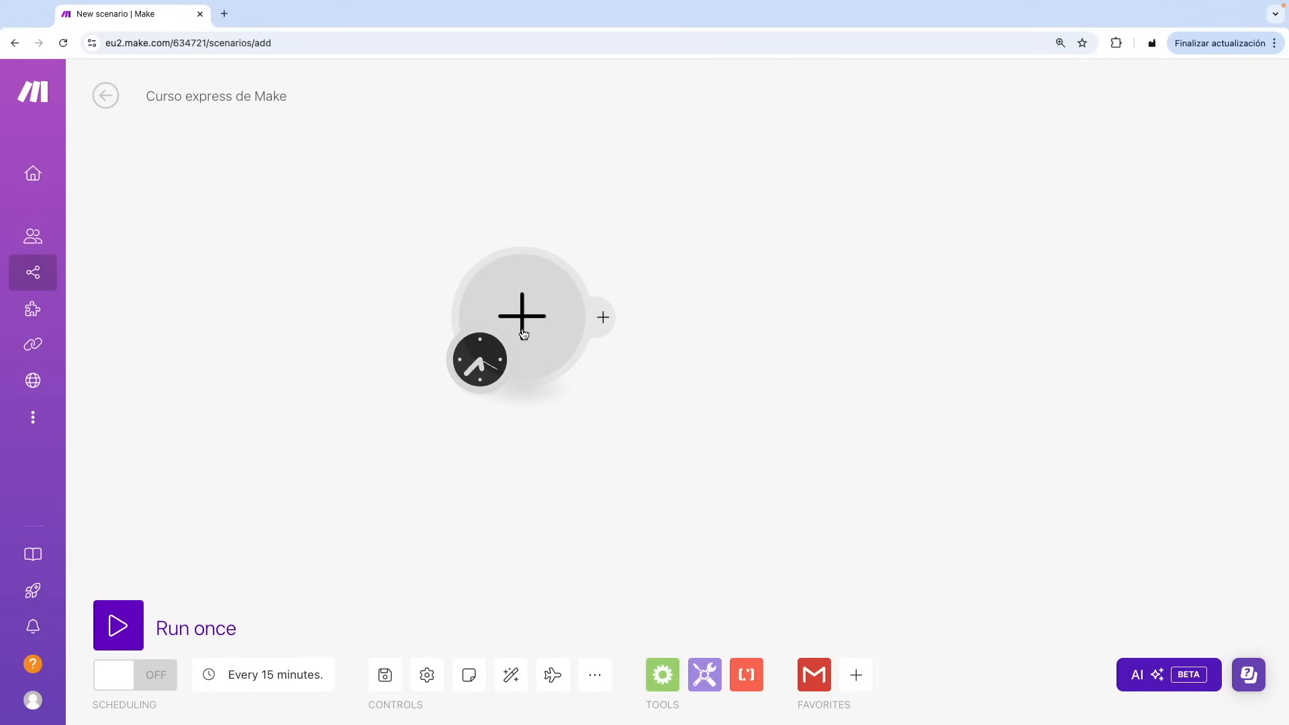
- Search the first module's apps for "tally" and add Tally's instant Watch New Responses trigger
click(522, 331)
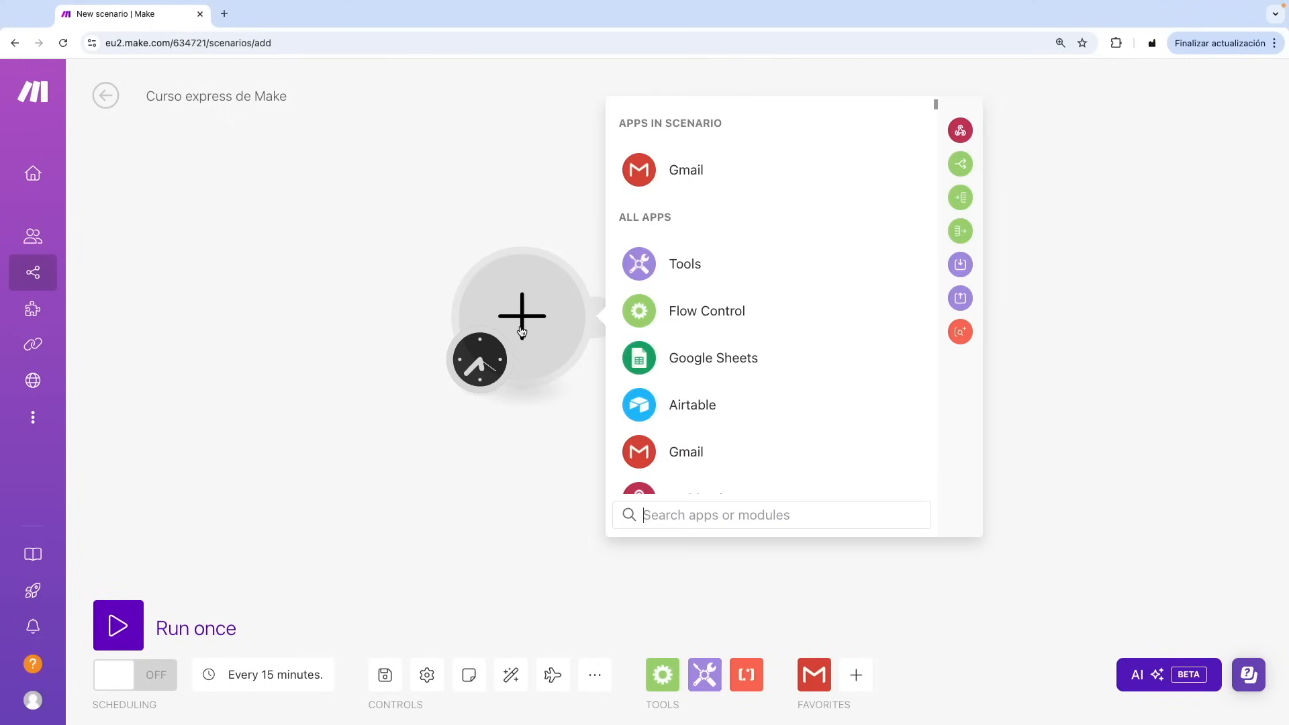
text(tally)
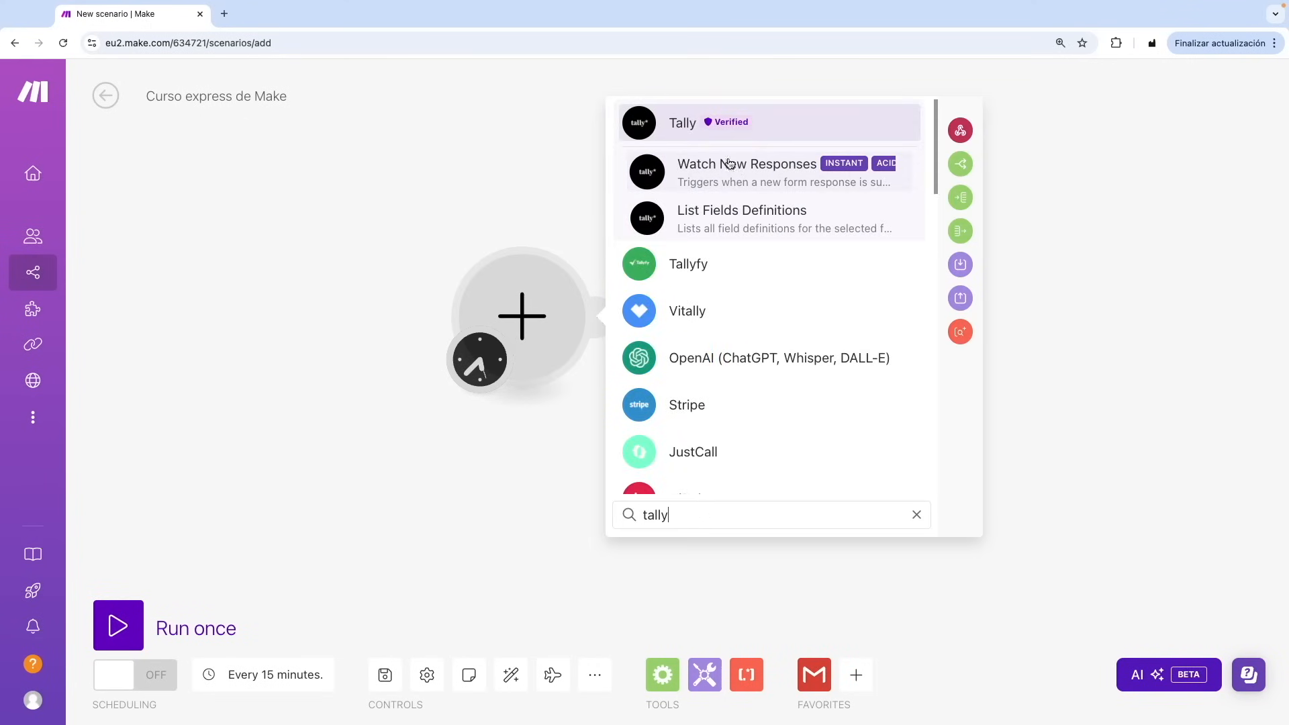
click(688, 125)
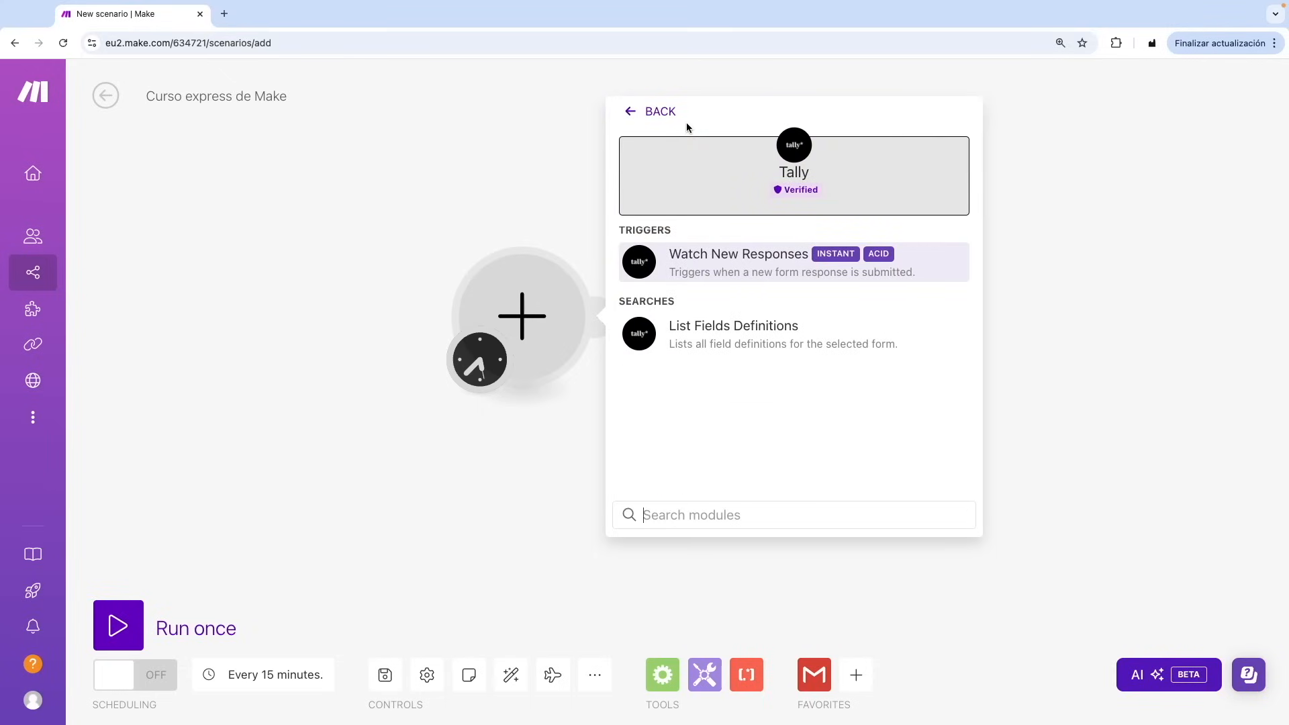
click(722, 270)
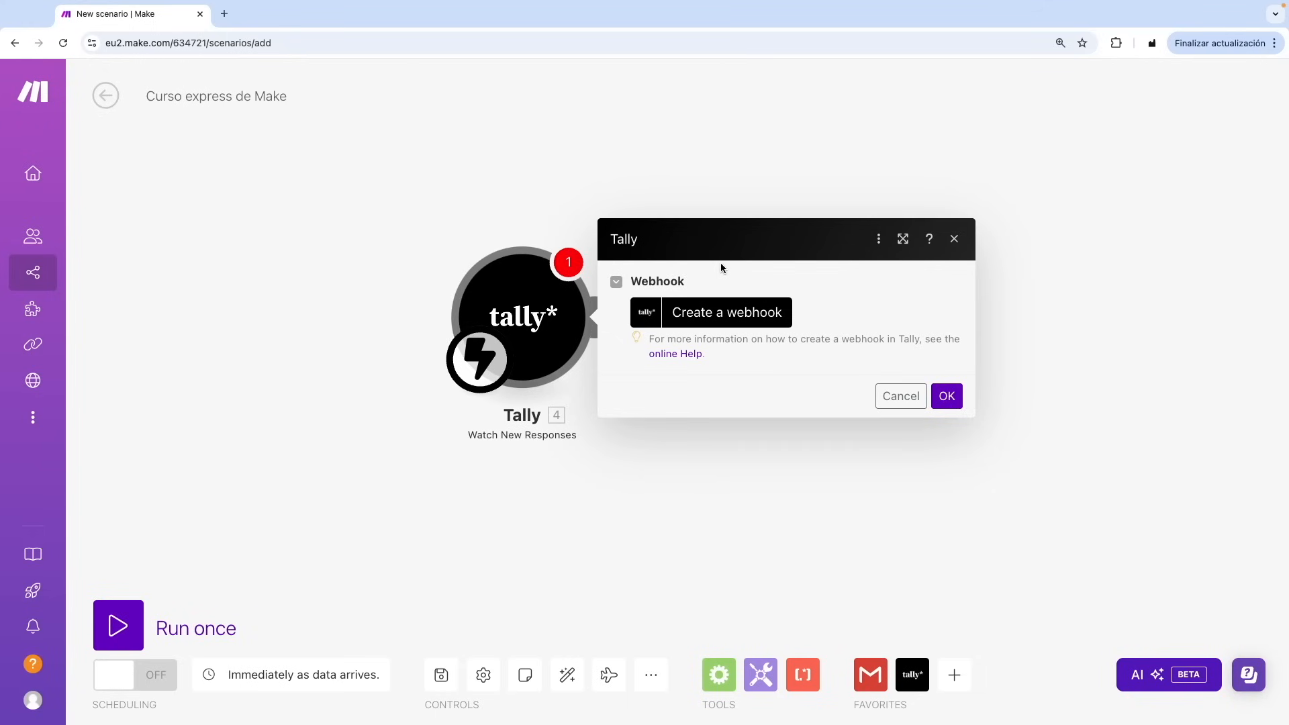
- Create the webhook "My New Response webhook" for the Tally trigger, authorizing a new Tally connection and selecting the form
click(716, 315)
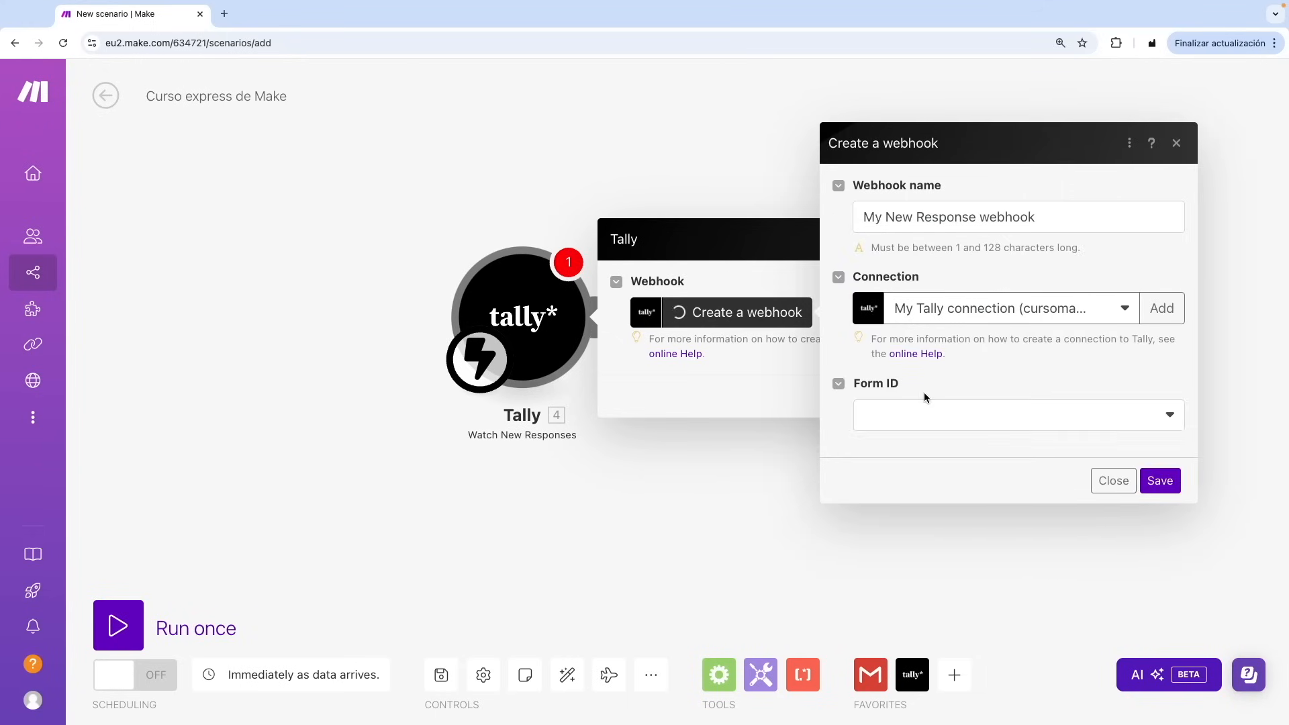
click(1162, 310)
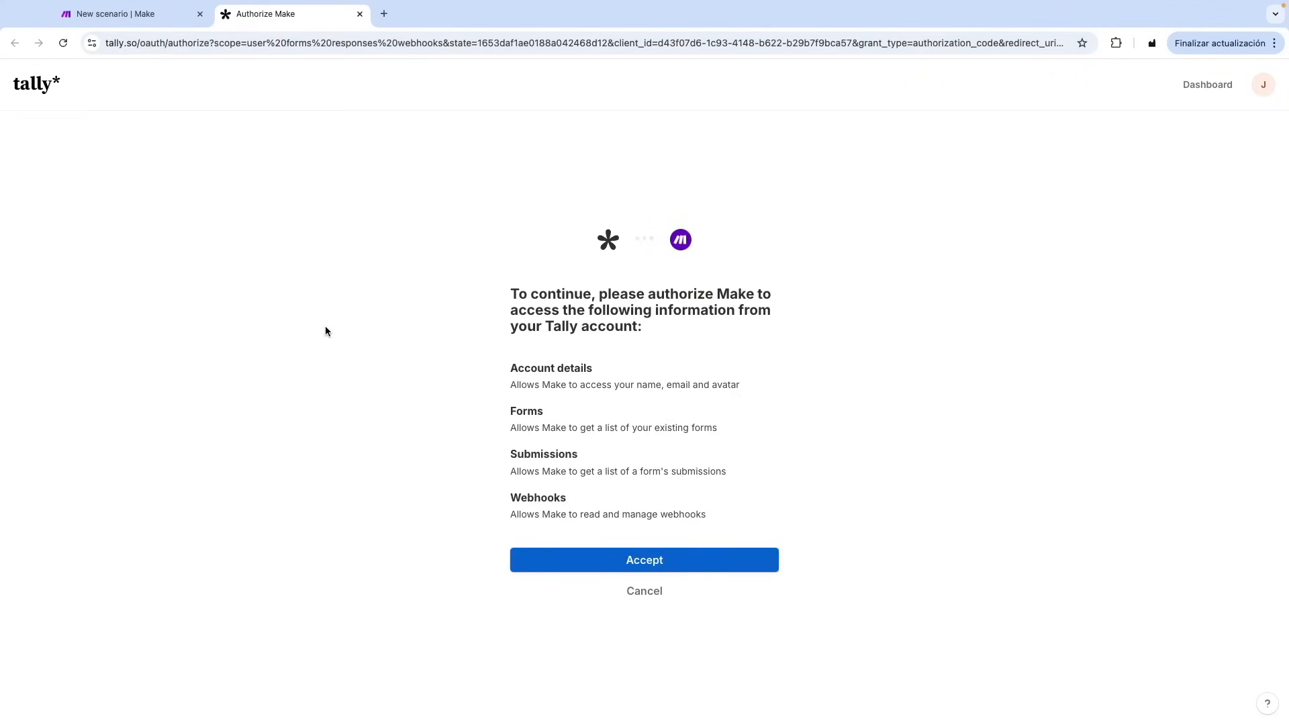
click(668, 560)
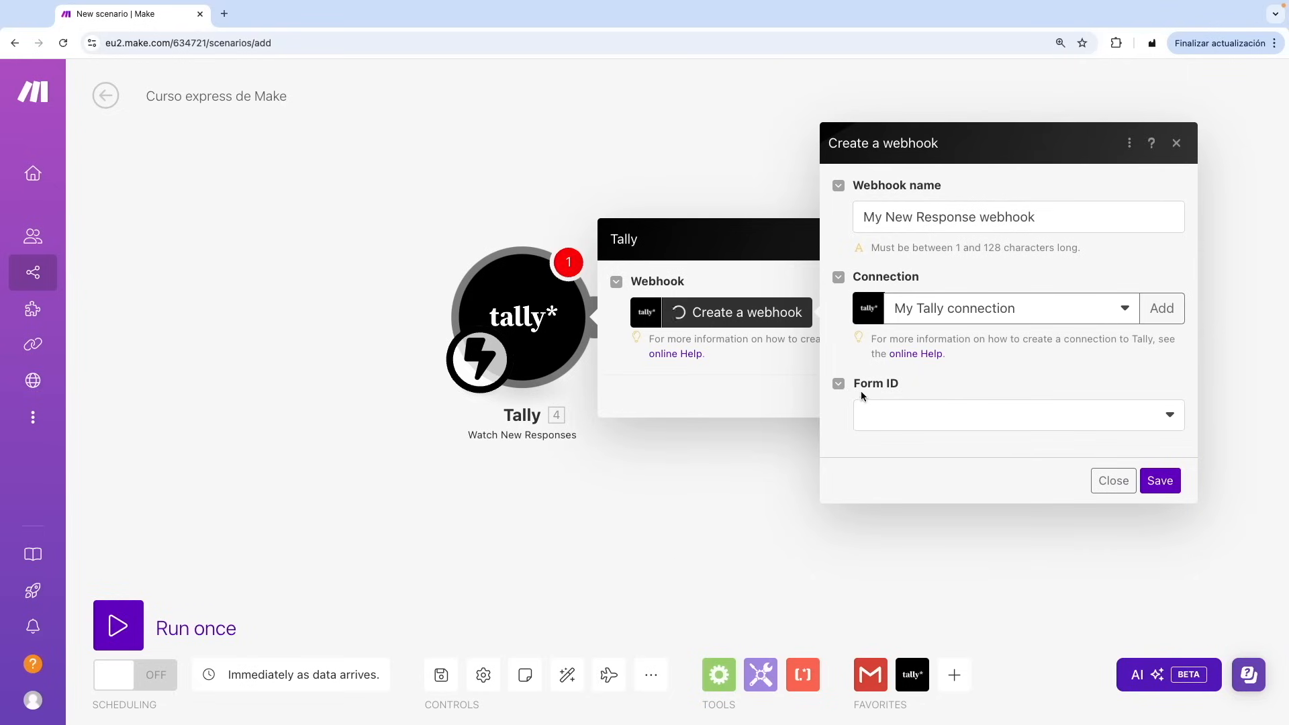
click(1046, 417)
click(965, 444)
click(1161, 481)
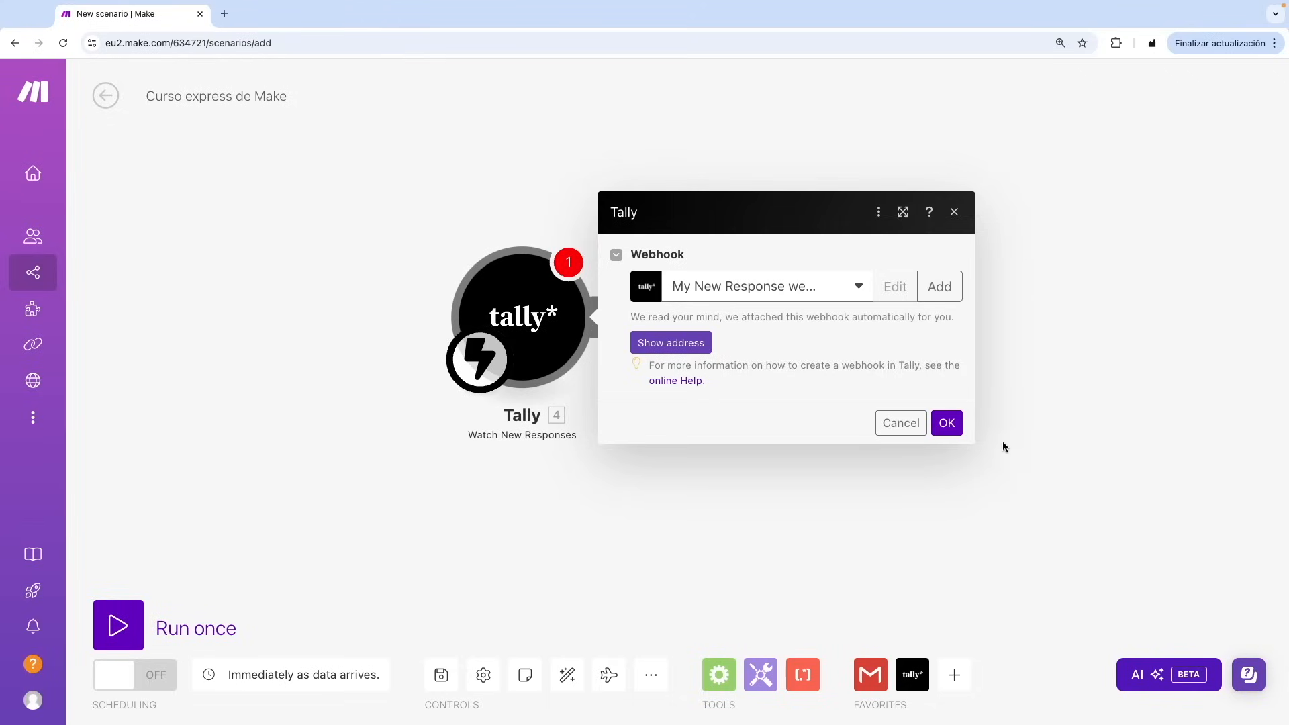
click(947, 423)
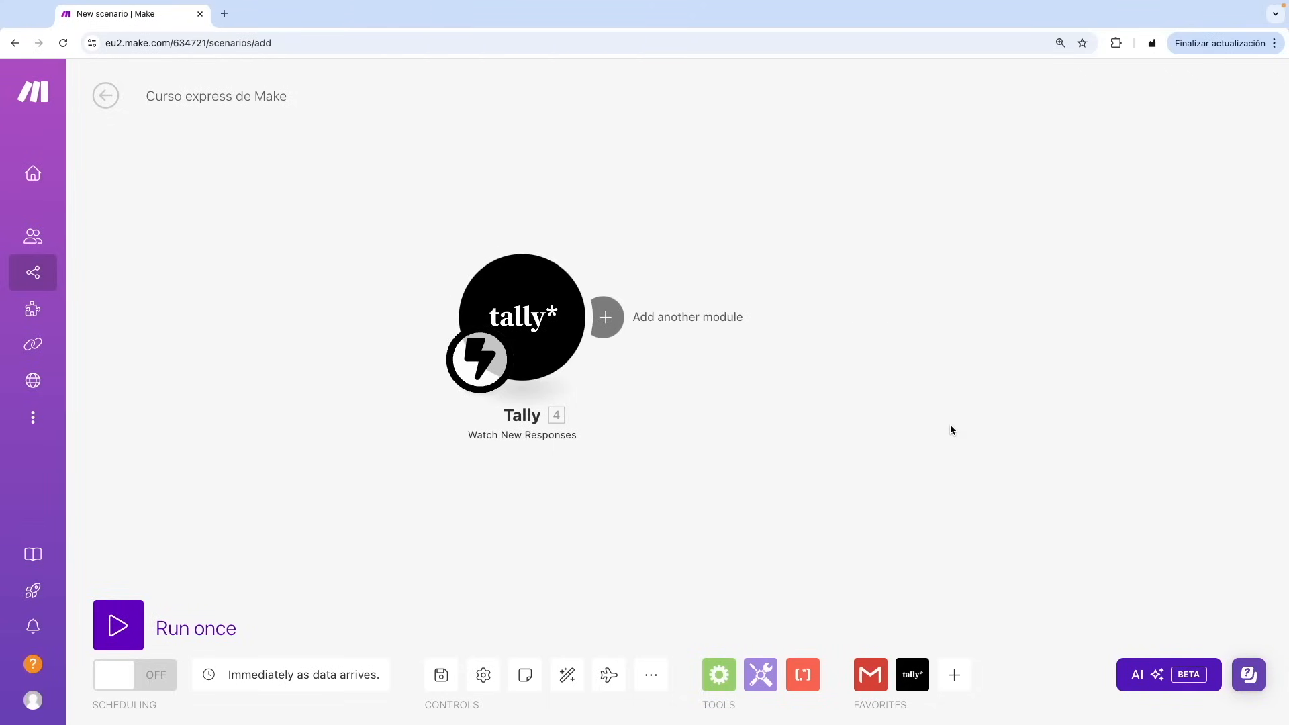
- Save the scenario and activate its scheduling
click(441, 675)
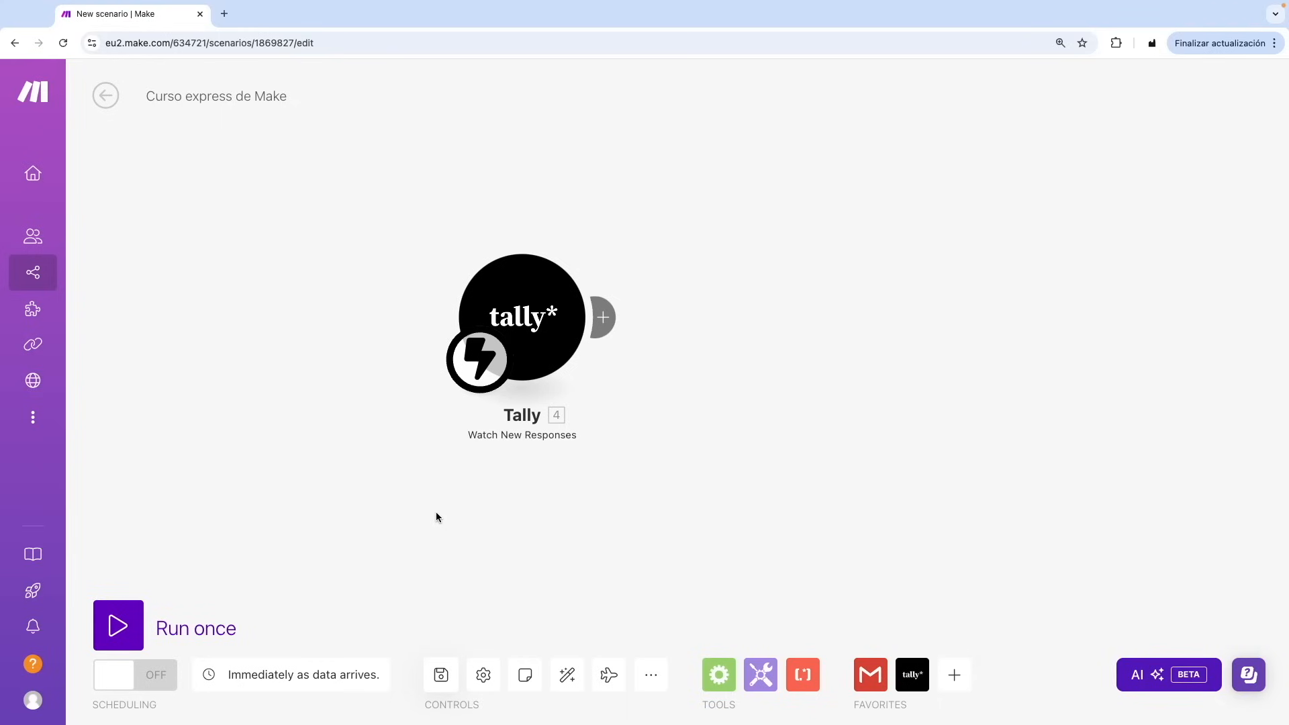
click(122, 691)
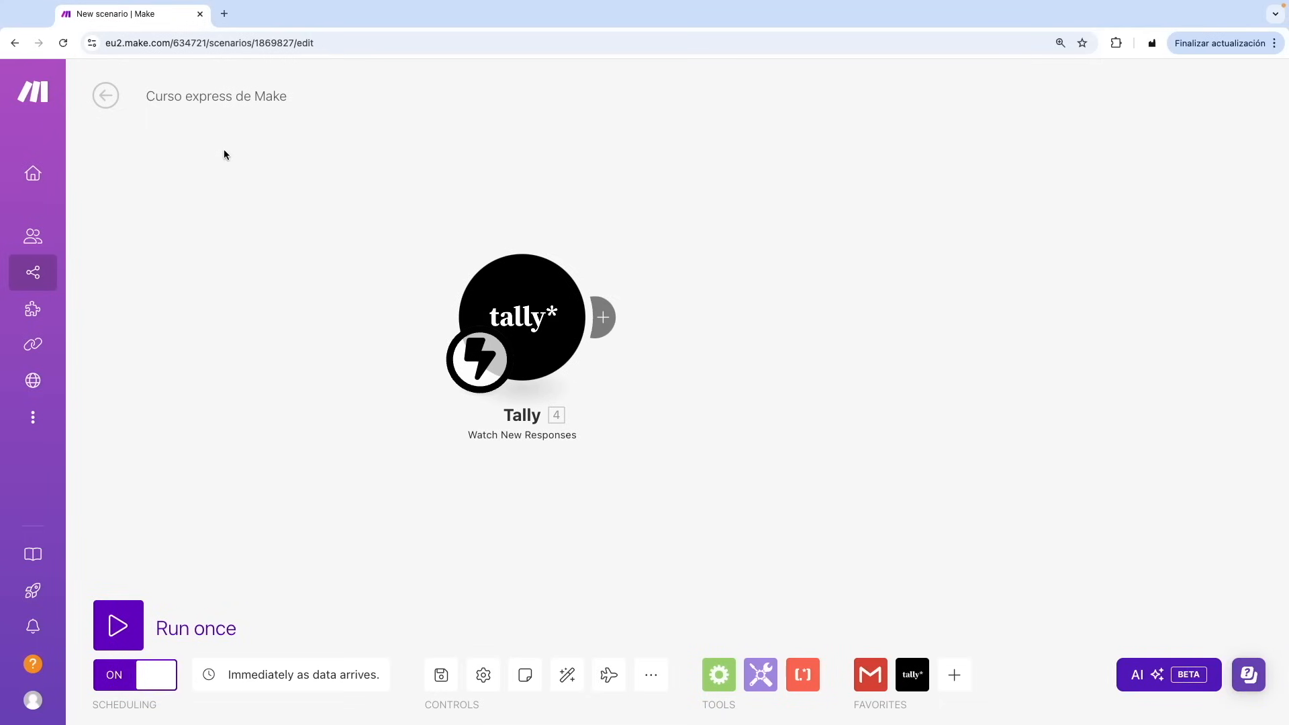
- Explore the "Analista de datos" form in Tally's editor, including its insertable blocks and the "Sube tu CV" upload options, without publishing changes
click(224, 14)
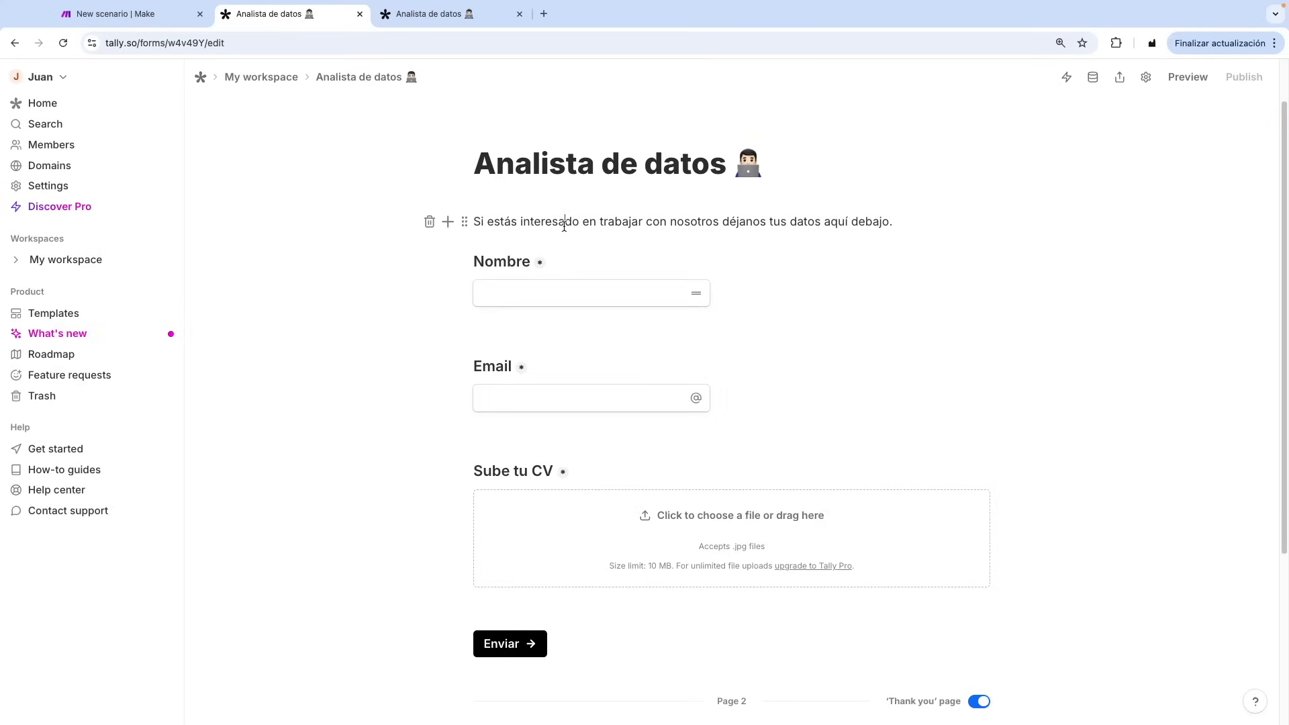
click(565, 224)
drag(488, 222, 554, 225)
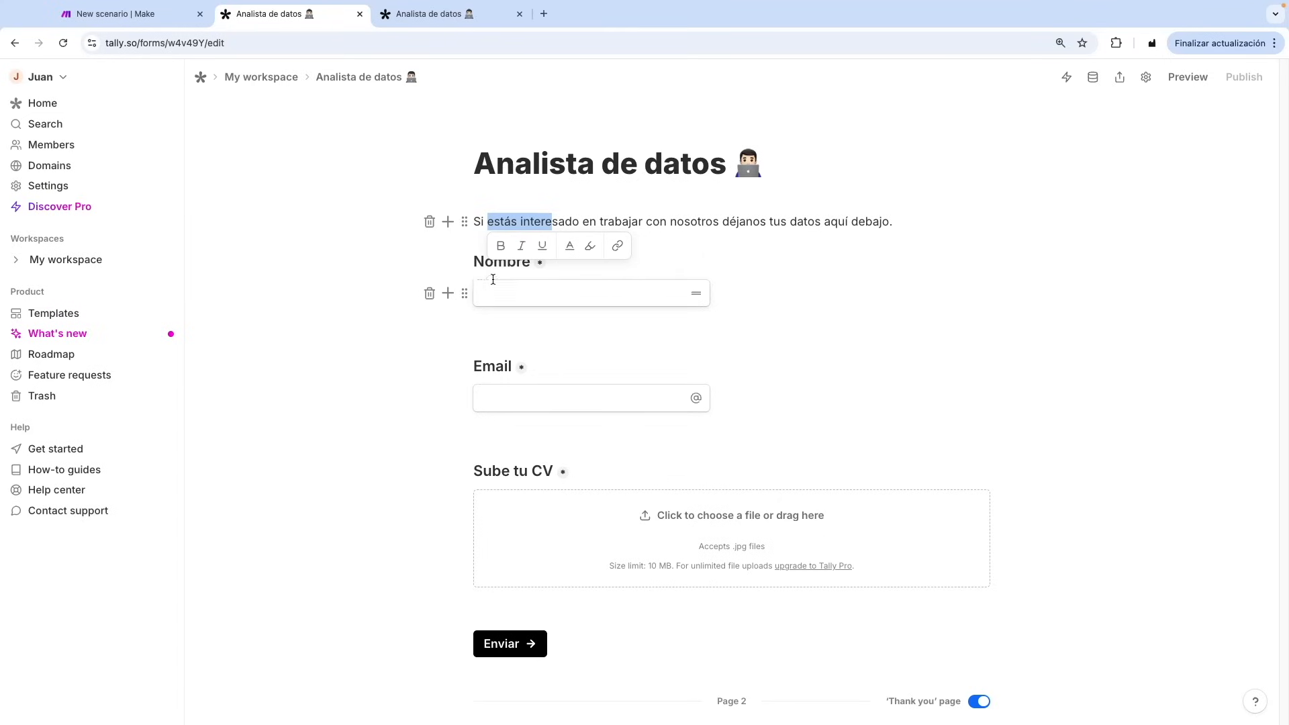
click(906, 214)
key(Return)
click(449, 250)
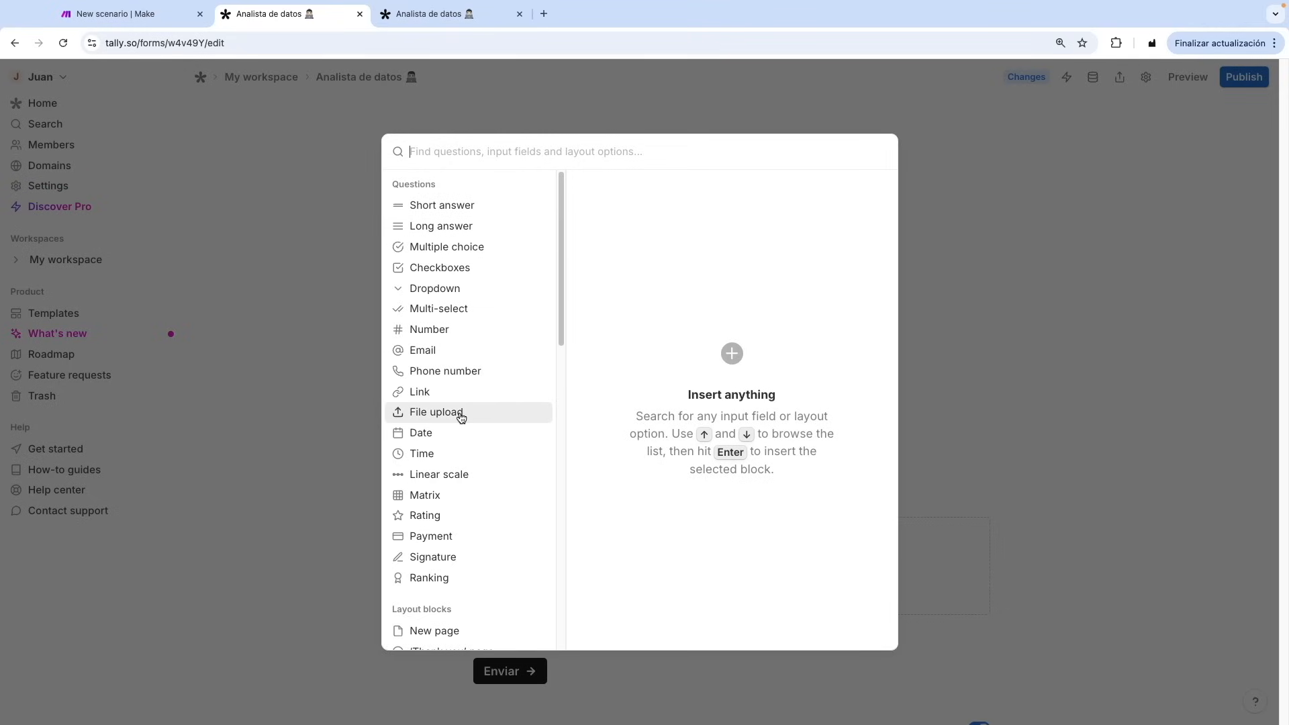
key(Escape)
click(464, 498)
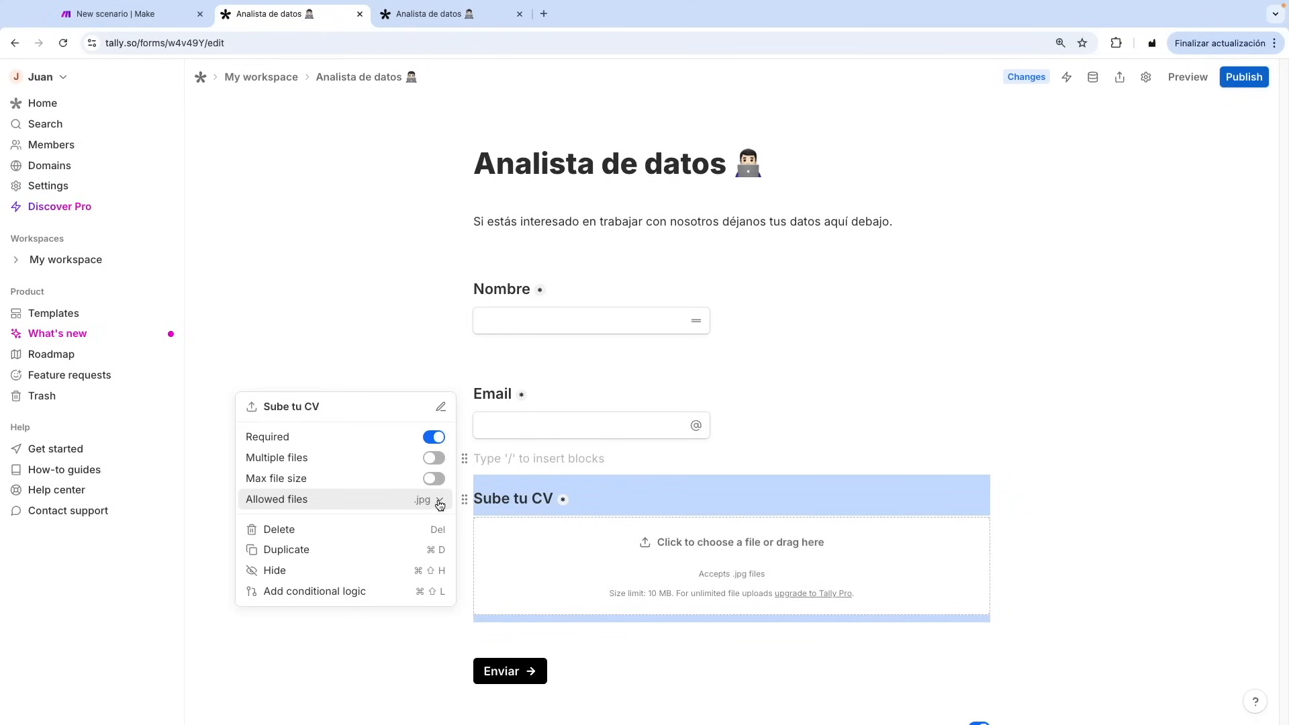
key(super+w)
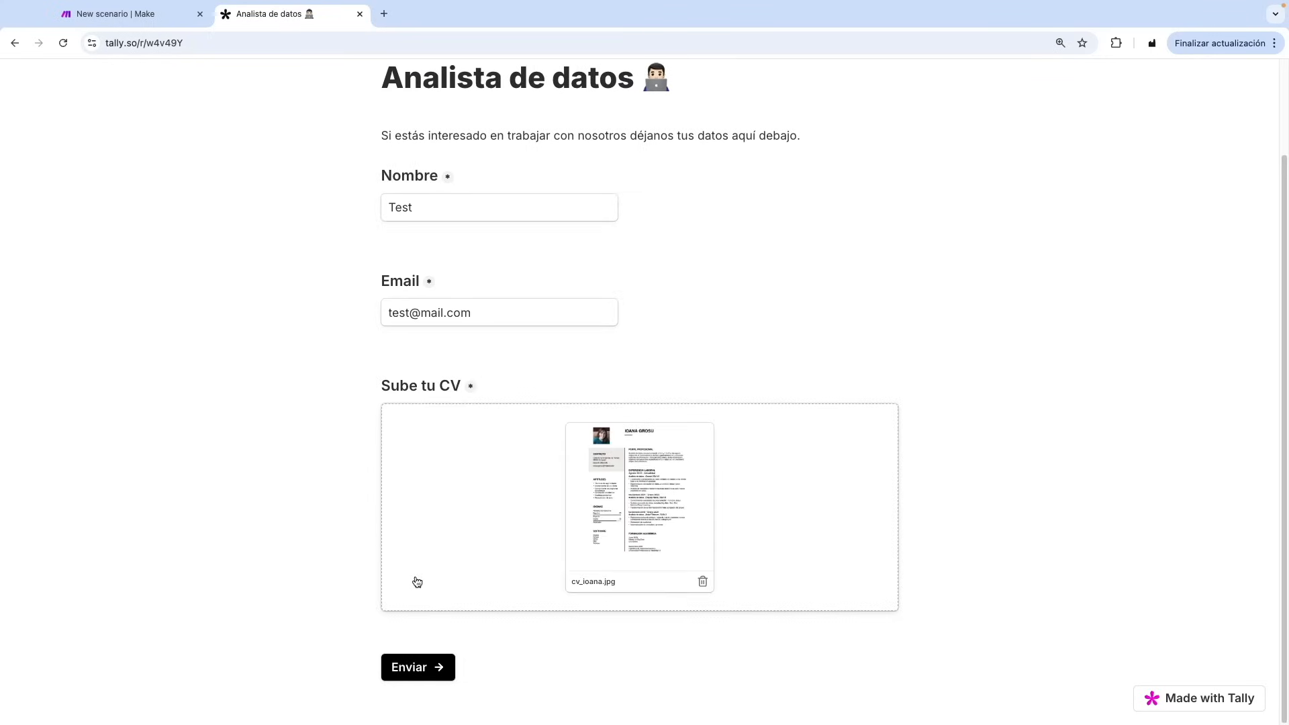
- Submit the filled-in test response to the "Analista de datos" form and return to the scenario's overview in Make
click(416, 666)
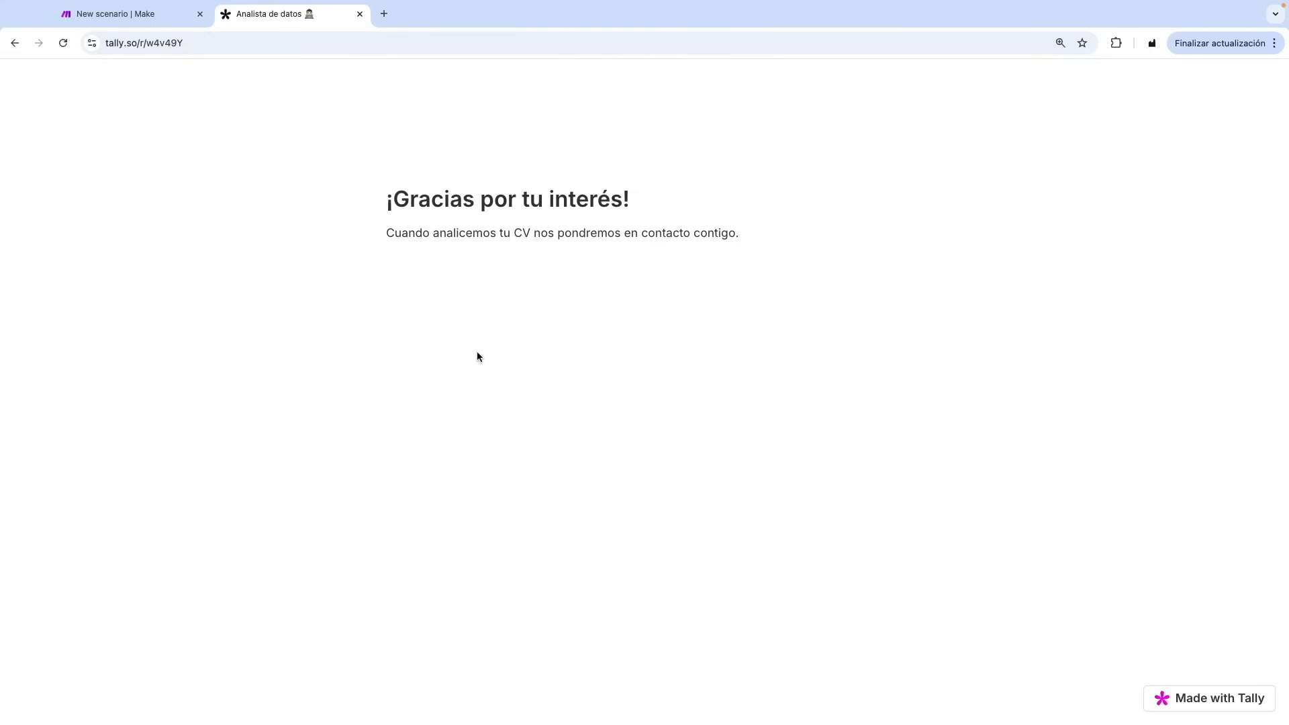
click(166, 15)
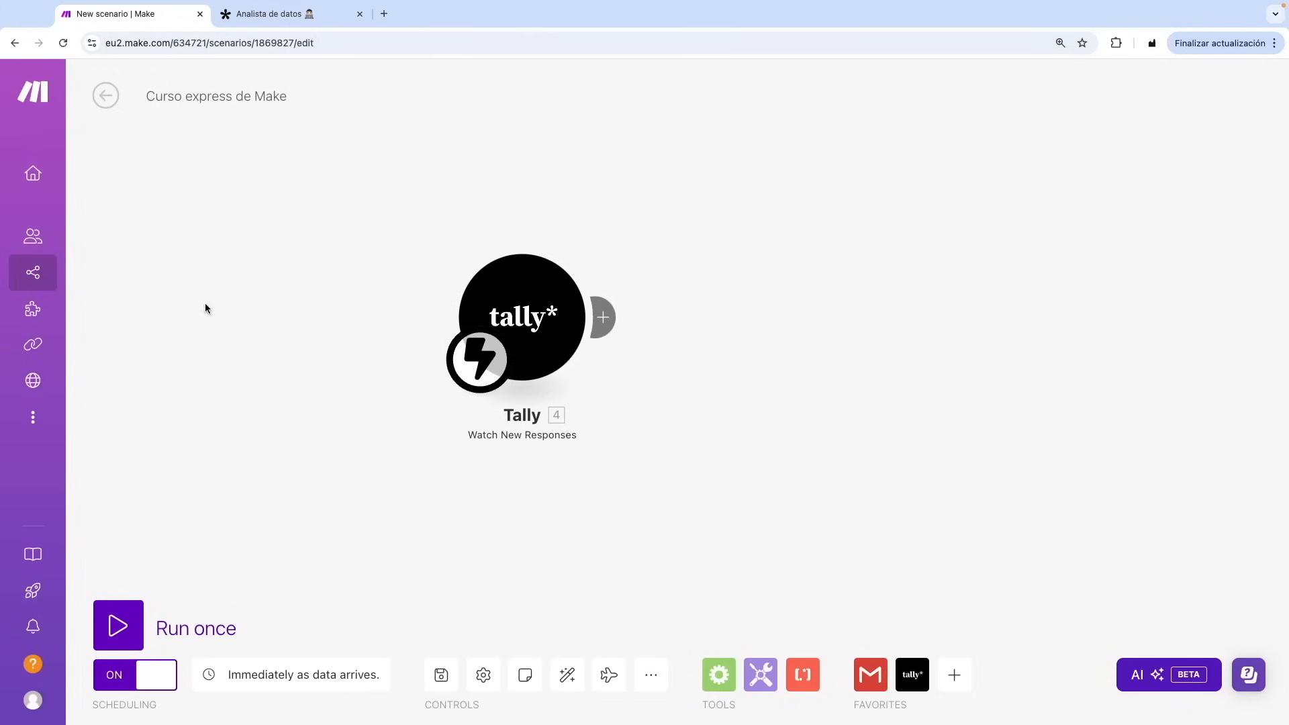
click(106, 96)
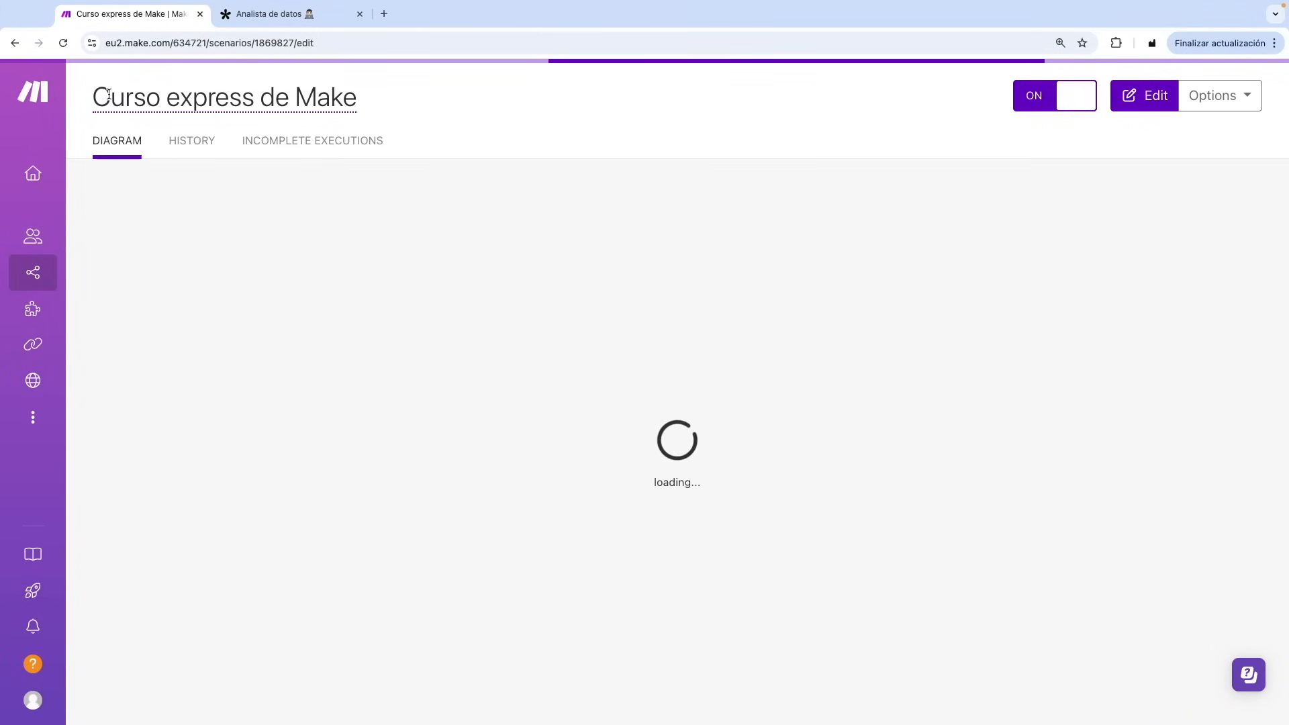
- Examine the latest run in the scenario's history, including the Tally output bundle's Fields collection and its "Sube tu CV" array
click(206, 142)
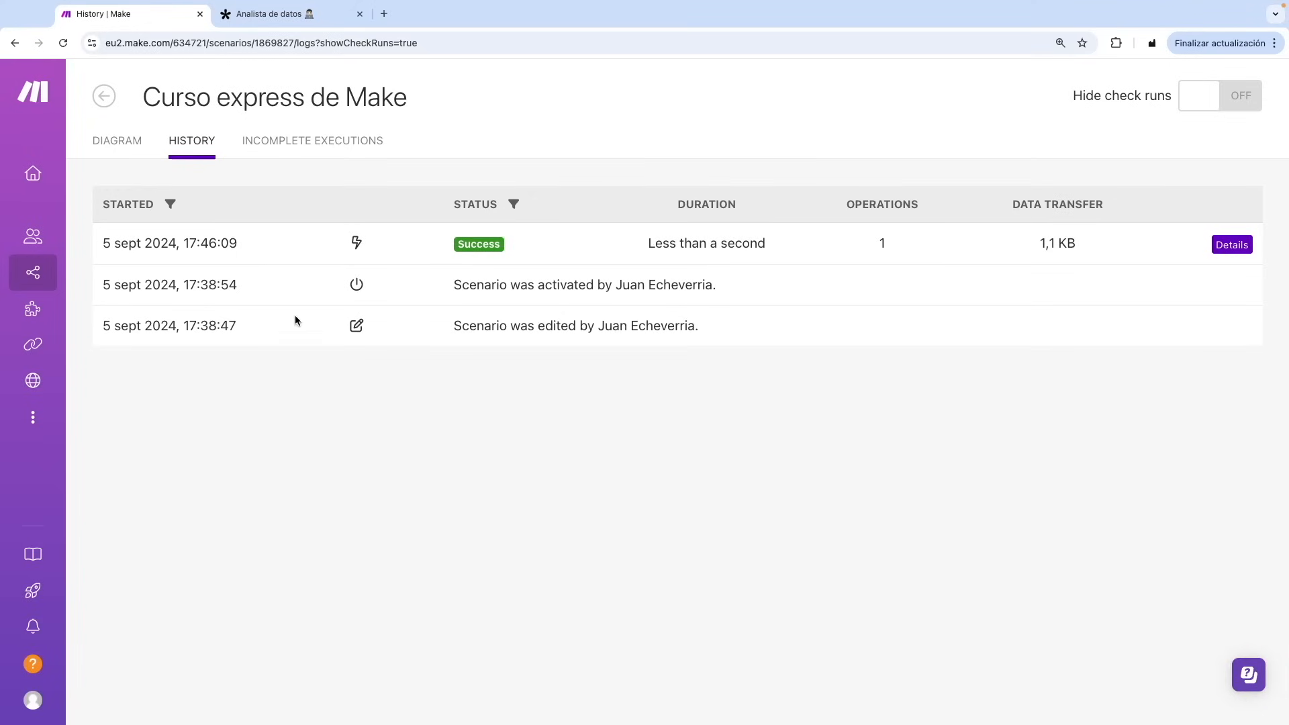
click(1241, 247)
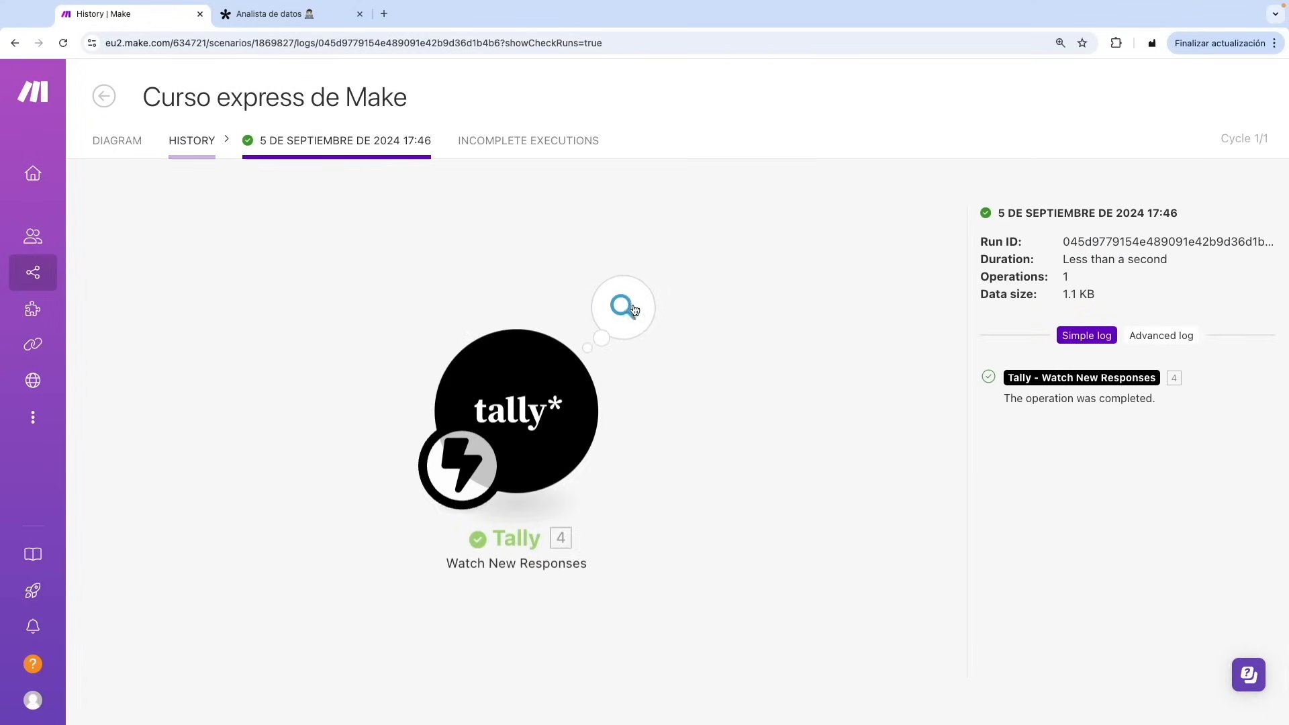
click(624, 309)
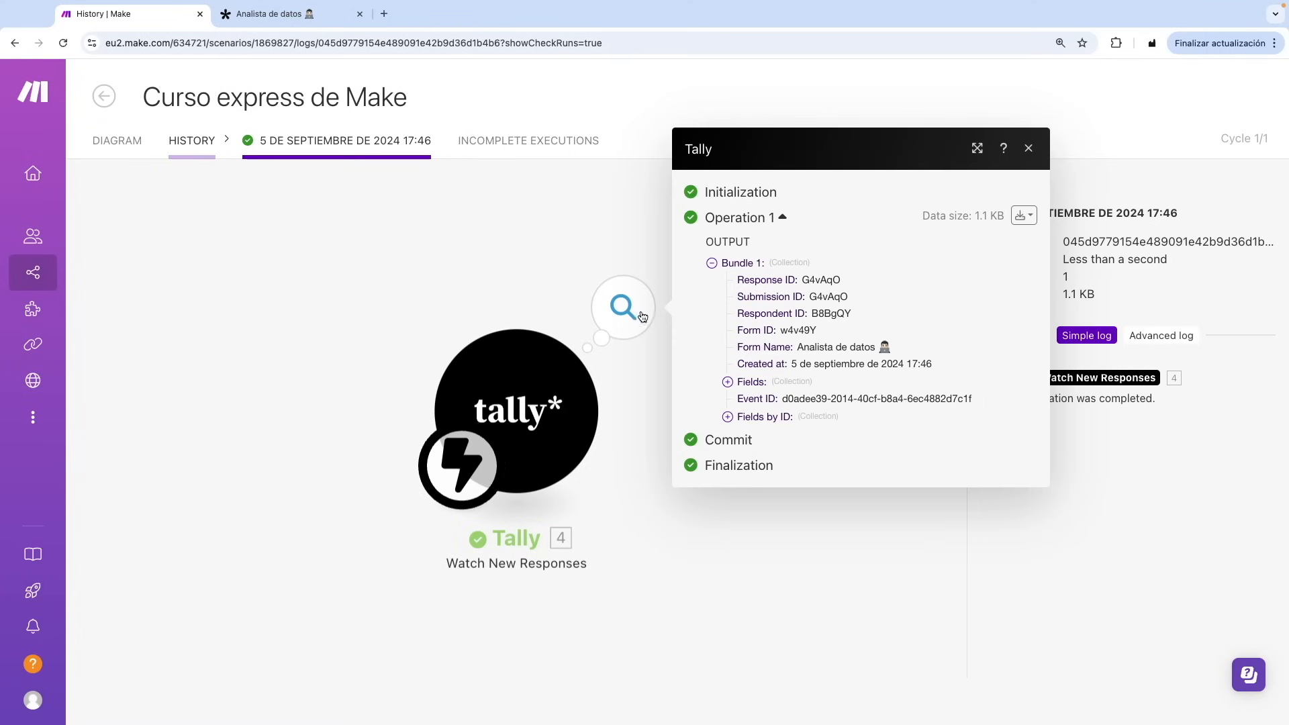
key(super+plus)
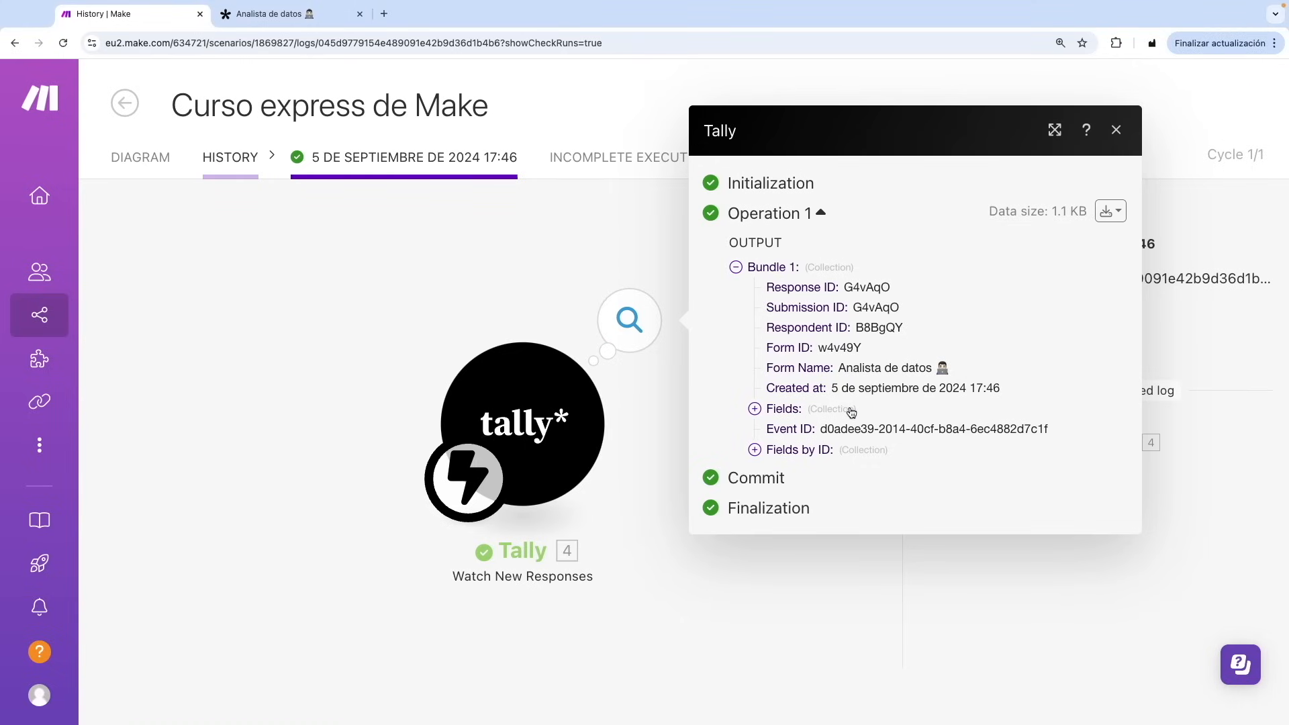
click(804, 407)
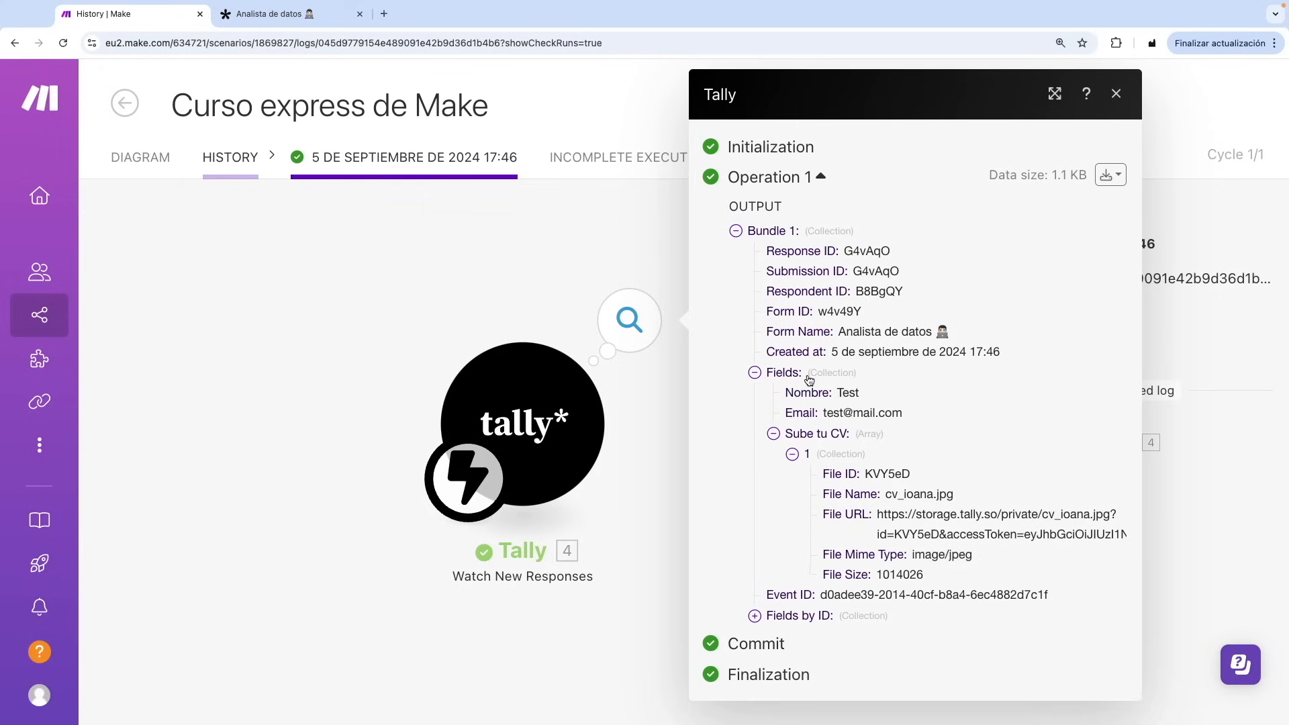
click(775, 439)
click(775, 443)
click(793, 454)
click(792, 454)
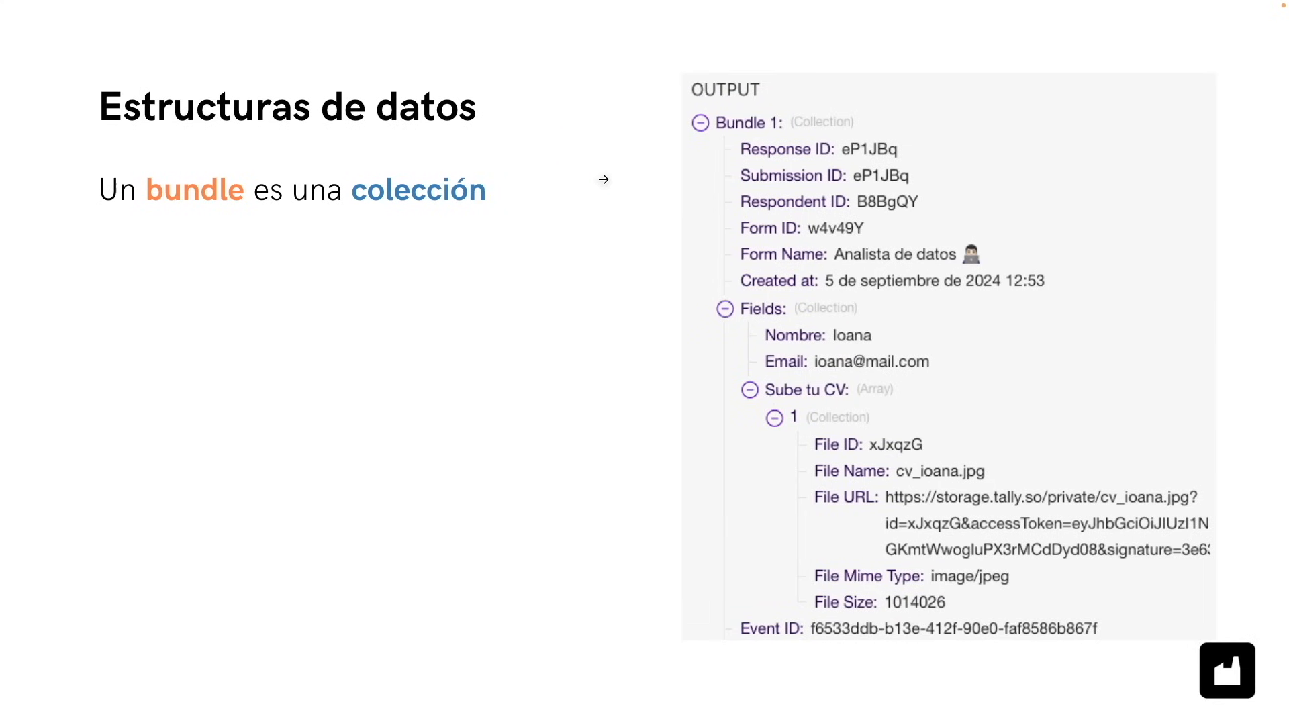
click(603, 179)
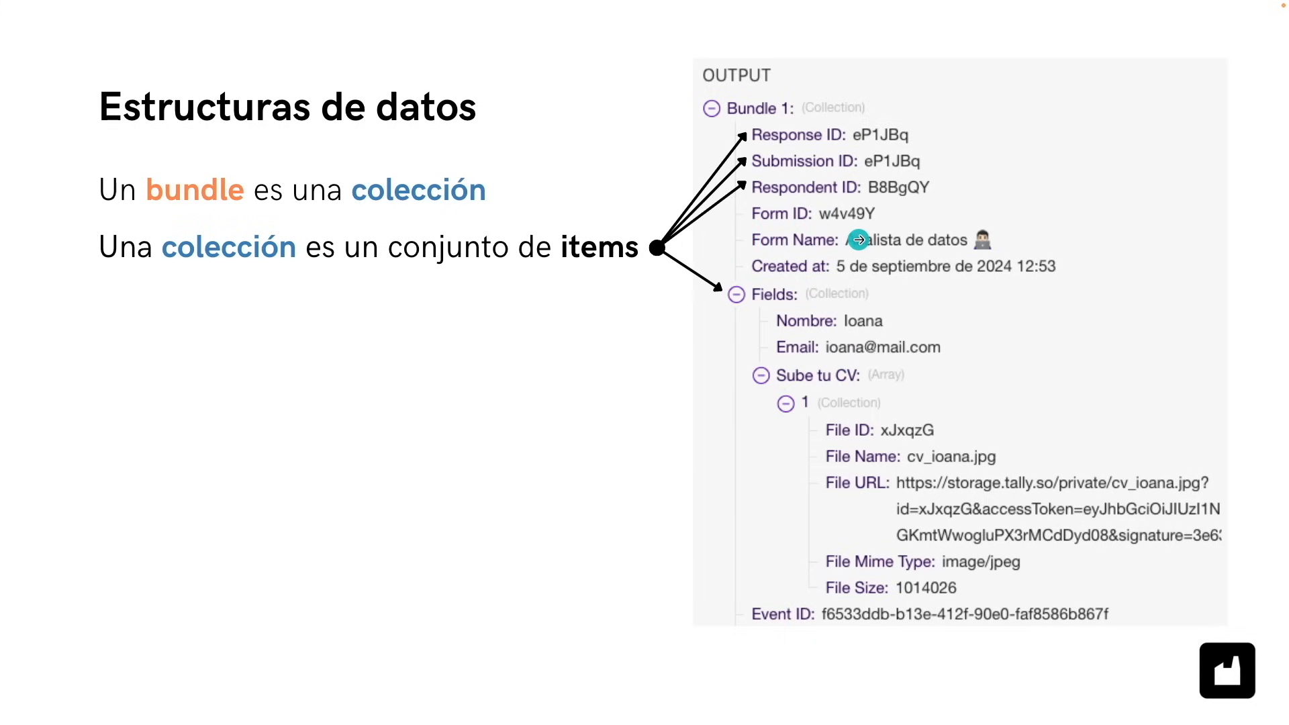
click(859, 240)
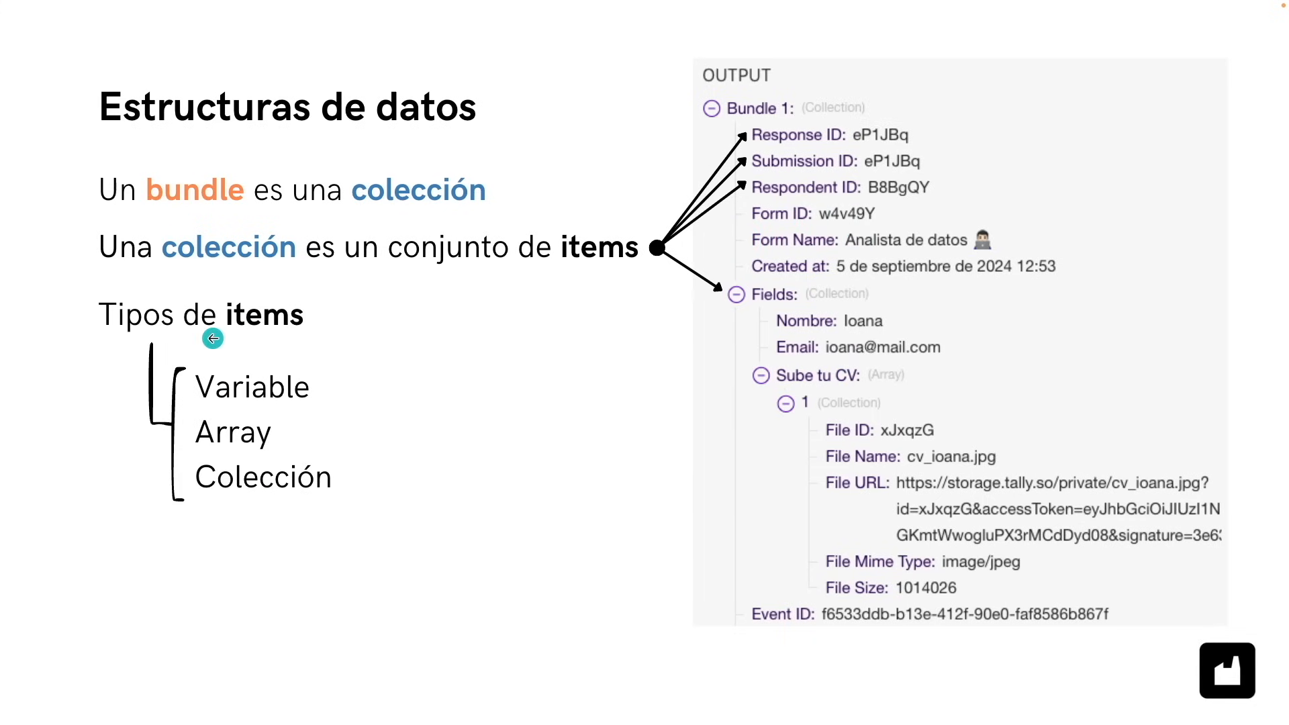
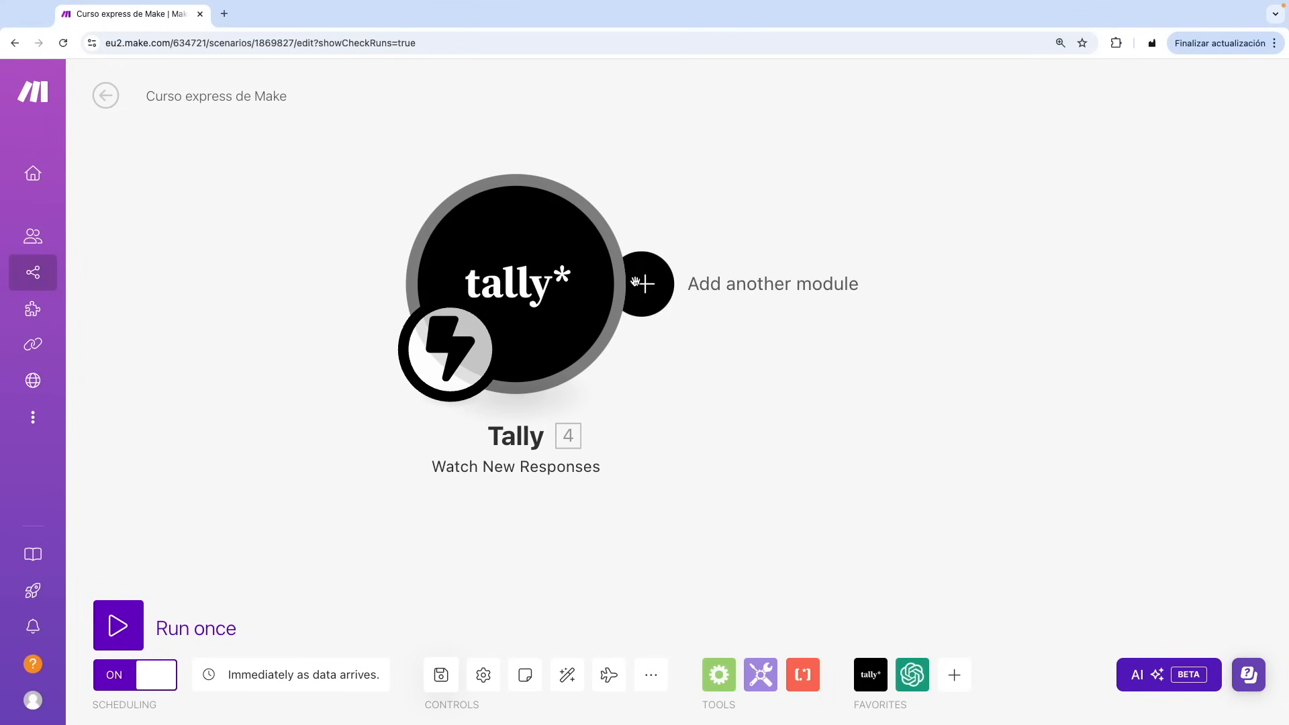
- Add an OpenAI (ChatGPT, Whisper, DALL-E) "Analyze Images (Vision)" module after the Tally trigger
click(658, 279)
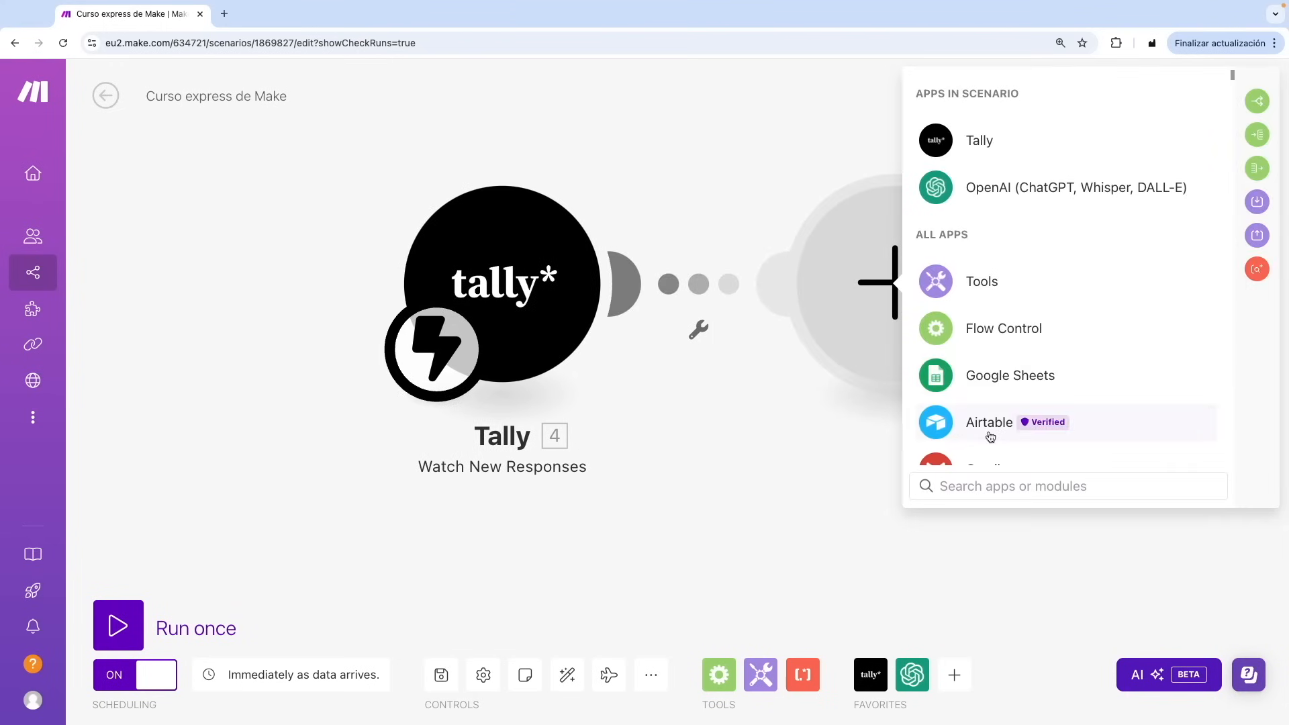
text(openai)
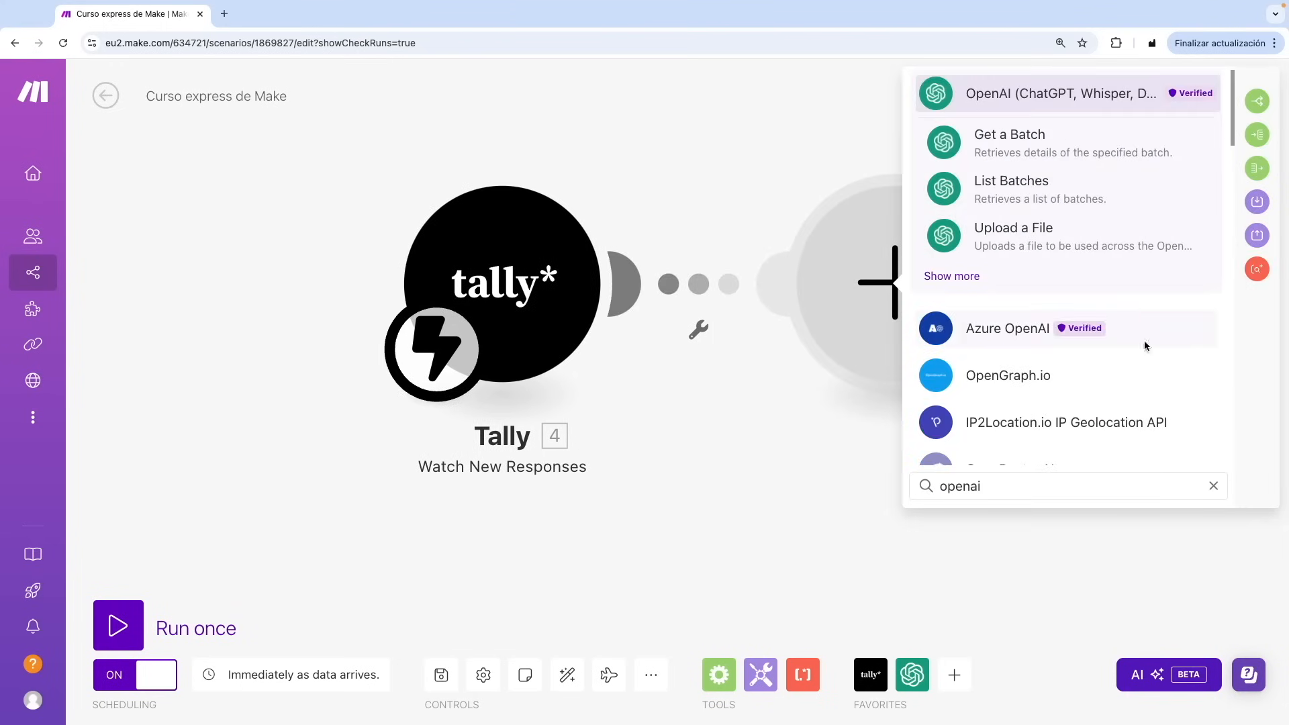
click(1019, 92)
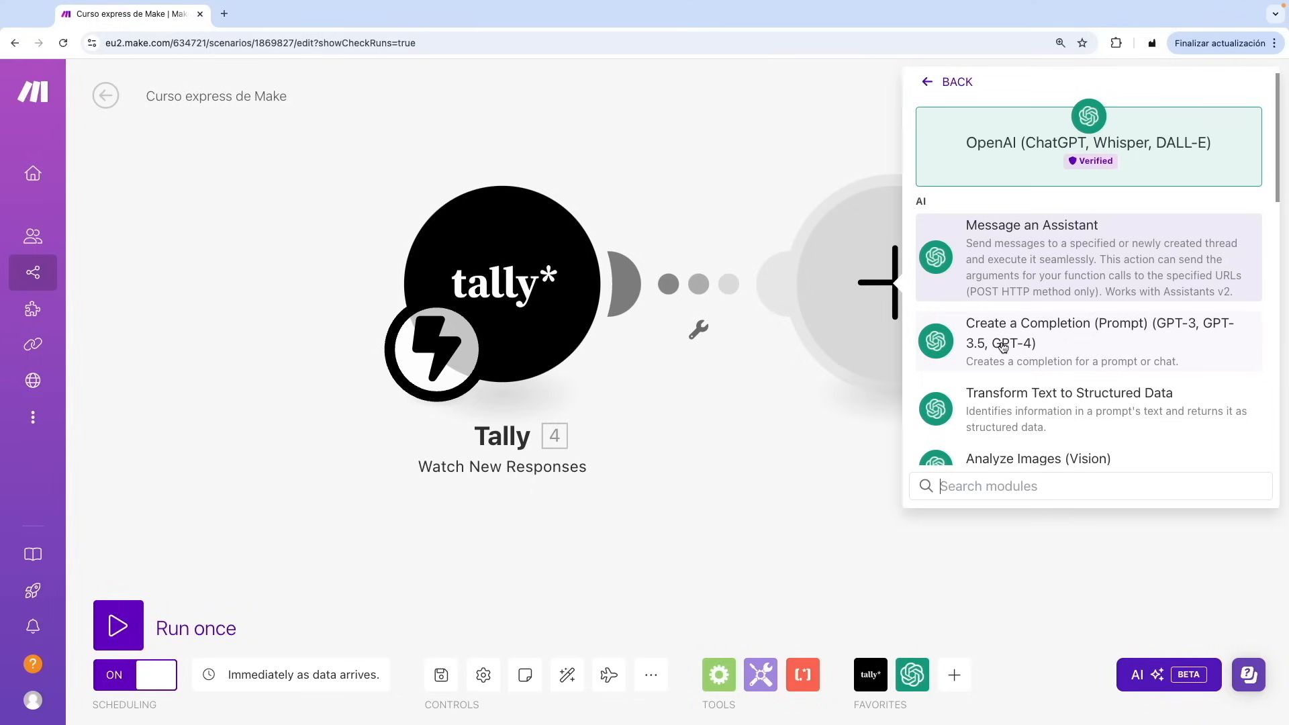
scroll(1002, 346, down, 3)
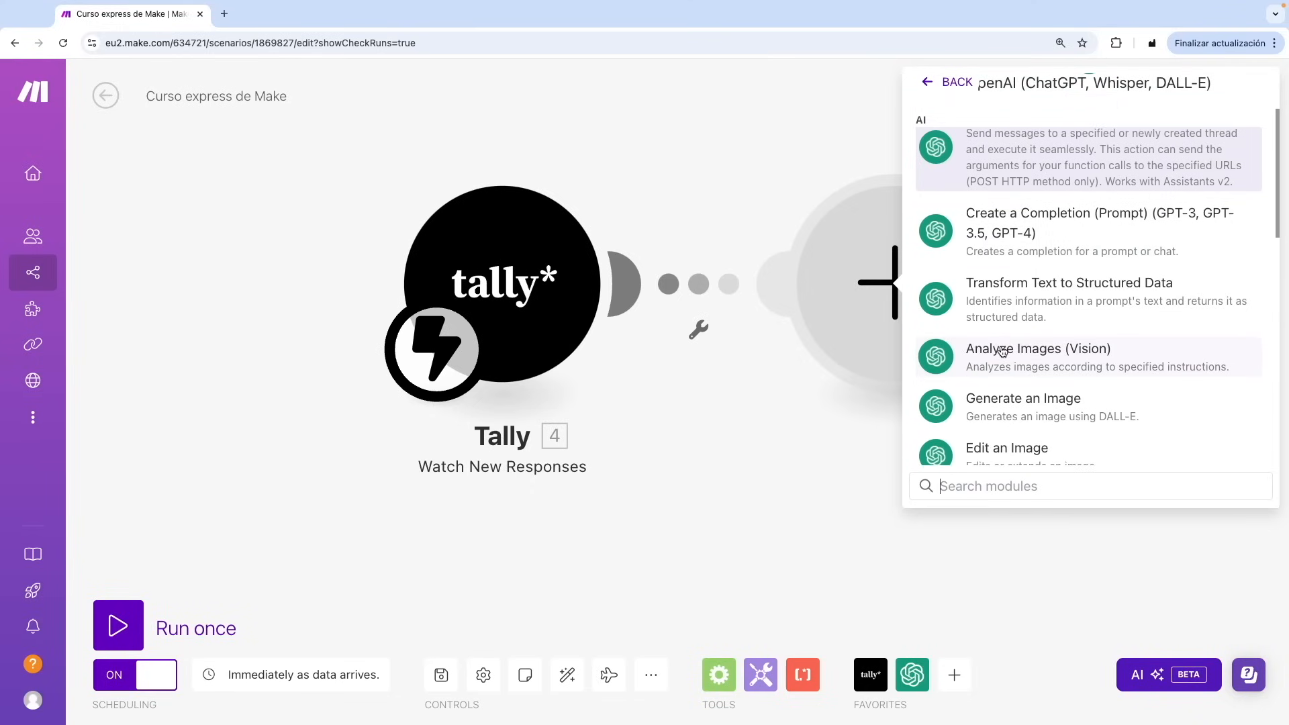
scroll(1004, 350, down, 3)
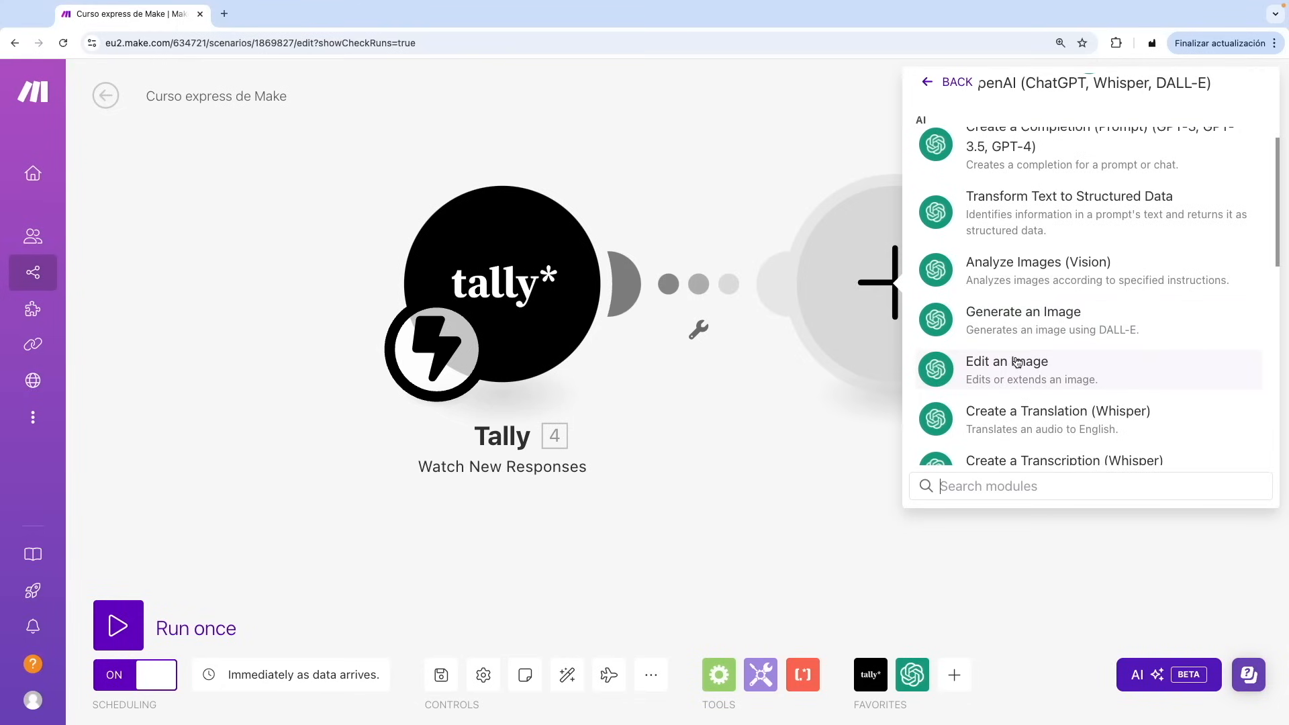
scroll(1017, 403, down, 3)
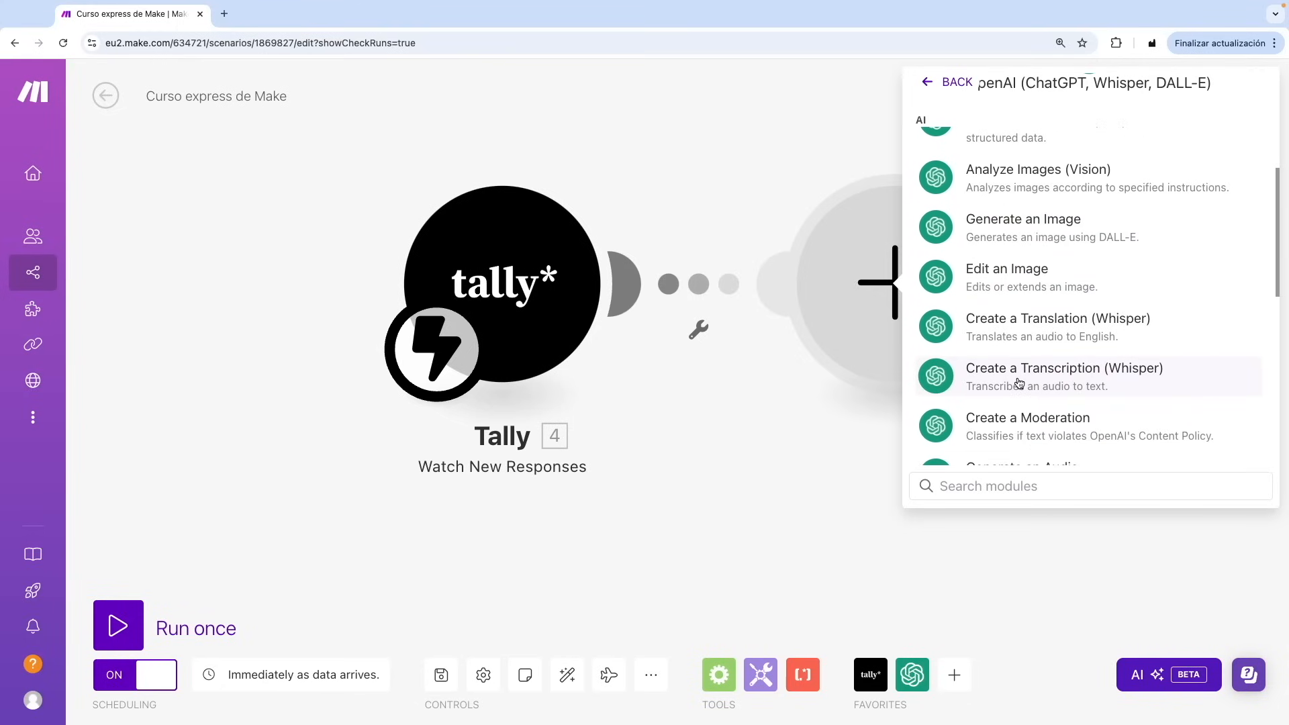
scroll(1019, 383, down, 3)
scroll(1020, 377, up, 6)
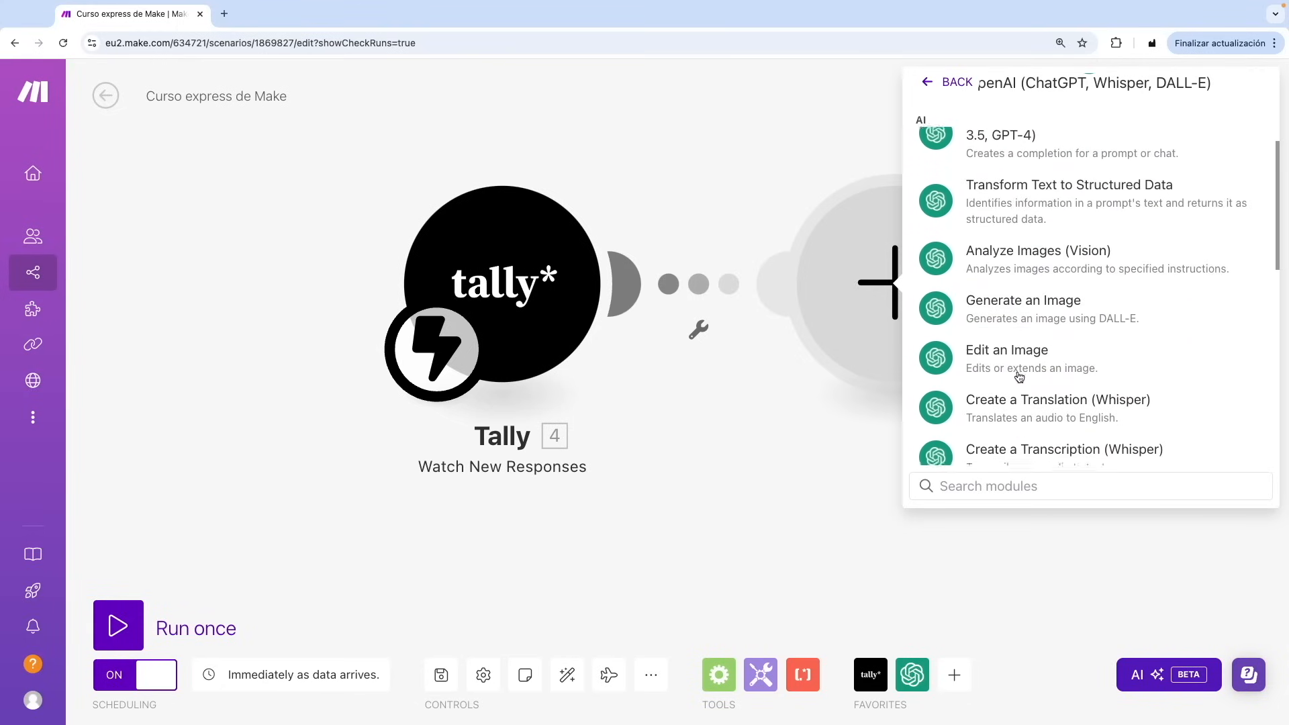
click(1021, 265)
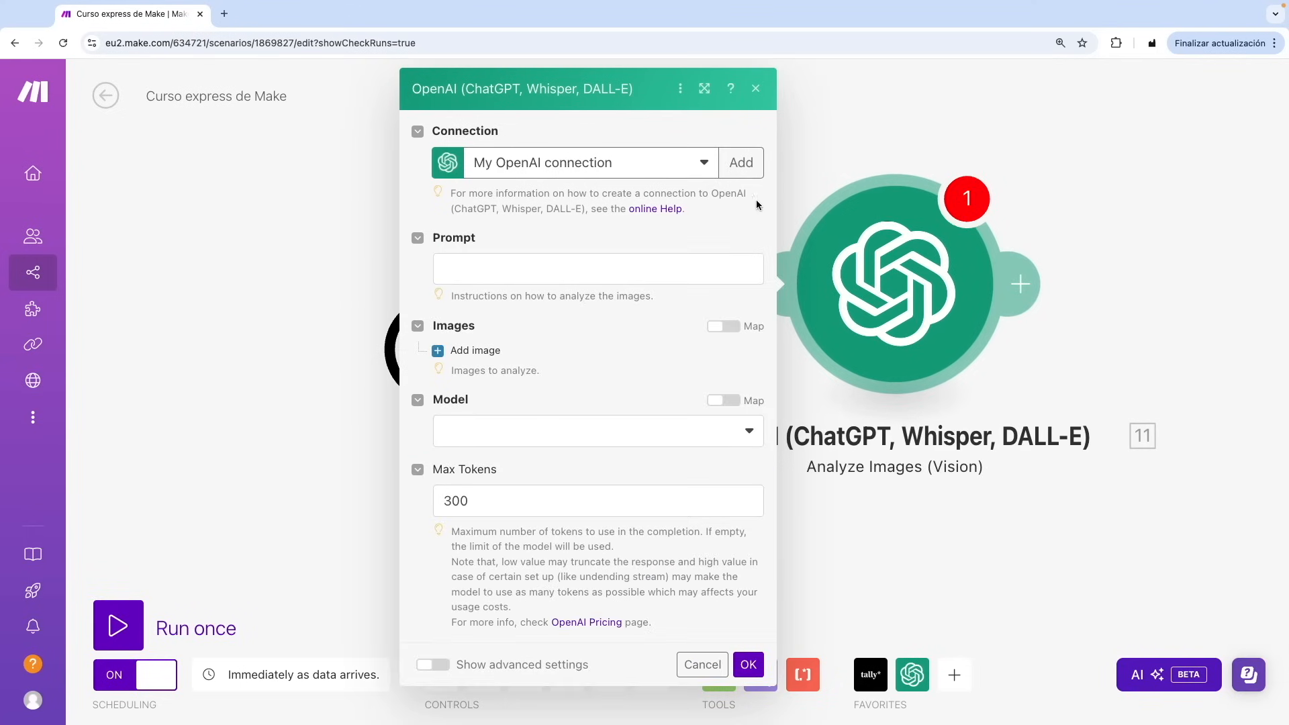
- Examine the new OpenAI connection's API Key and Organization ID fields and OpenAI's secret key creation form, without creating a key or connection
click(748, 163)
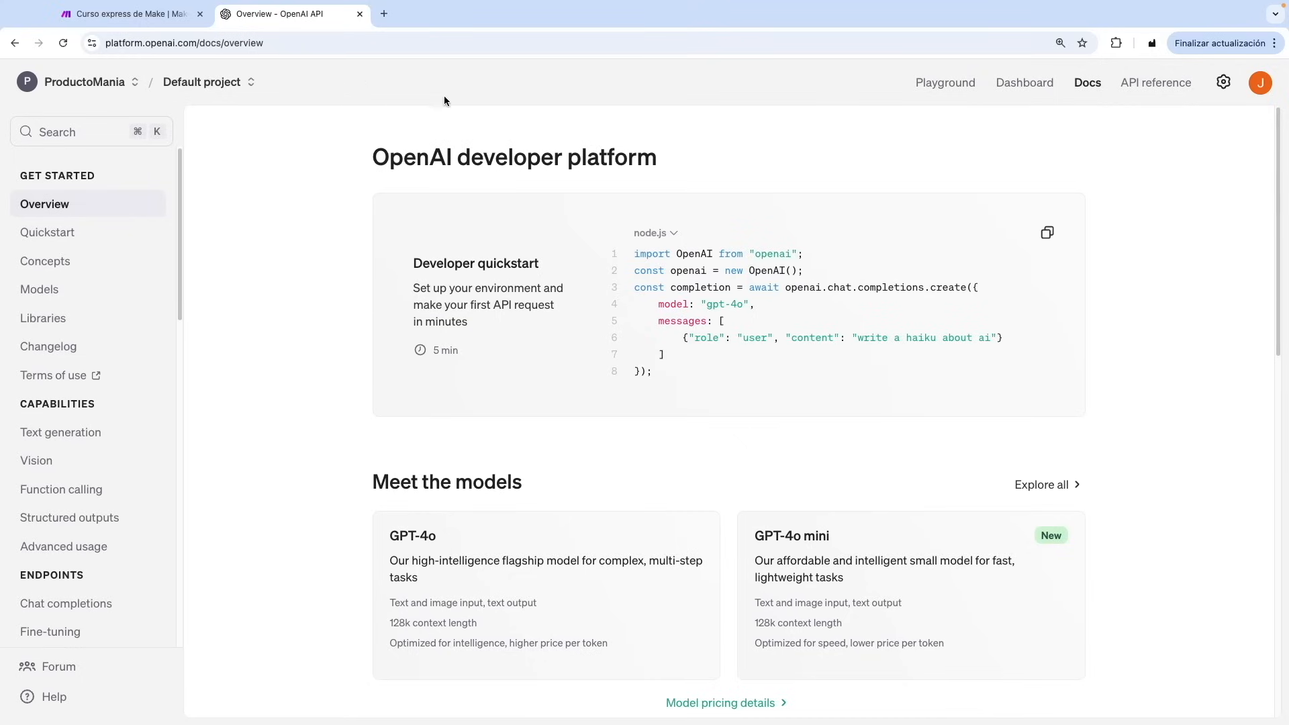
click(1024, 82)
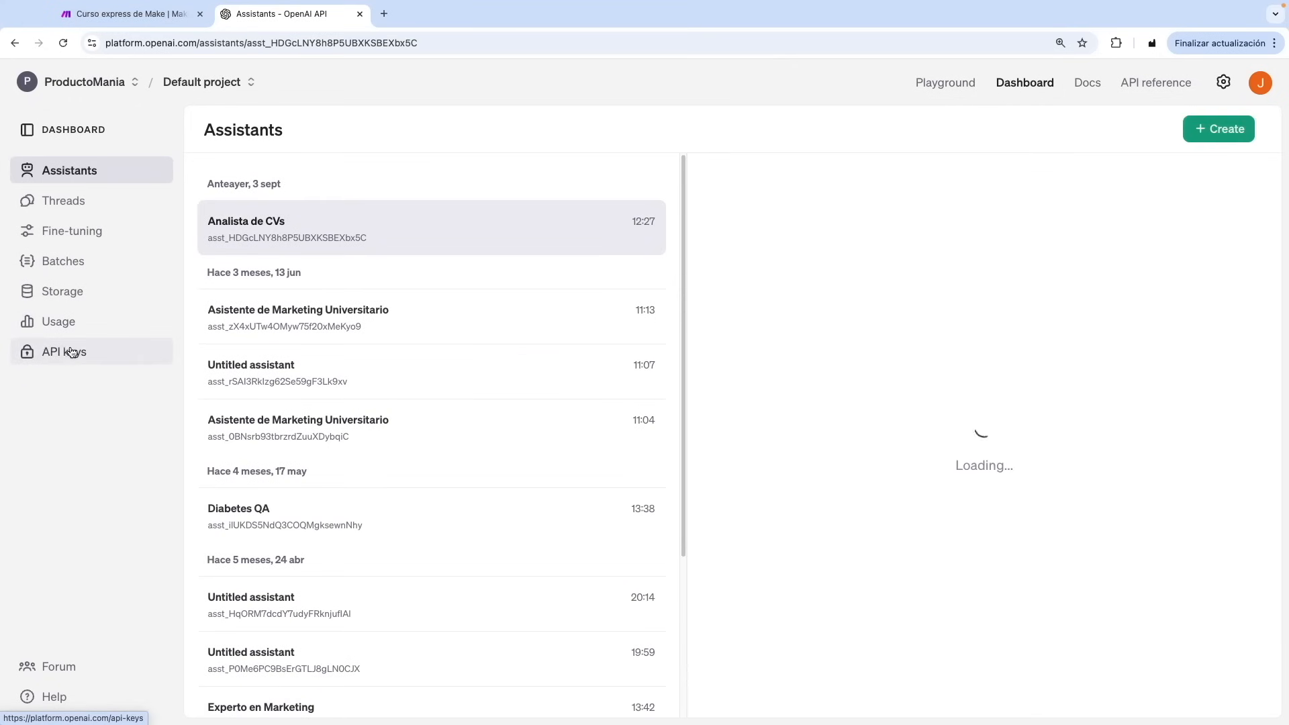
click(69, 351)
click(1142, 132)
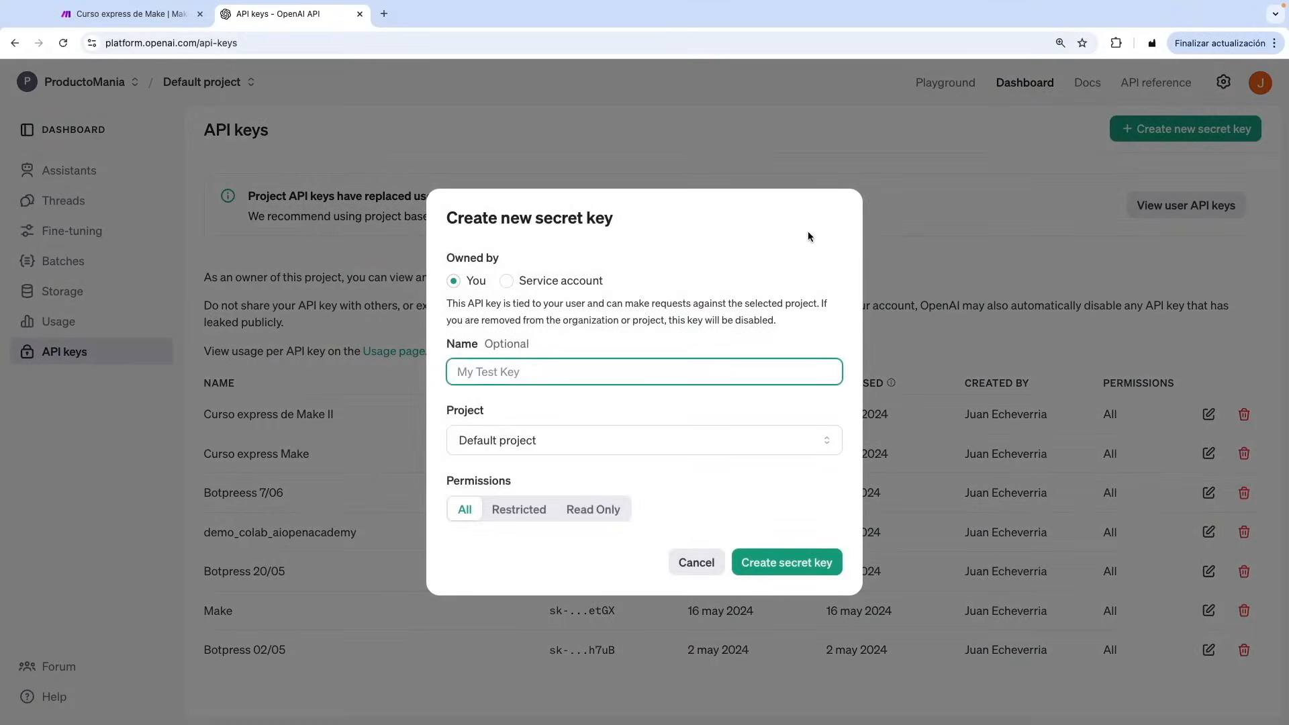
click(151, 20)
click(915, 243)
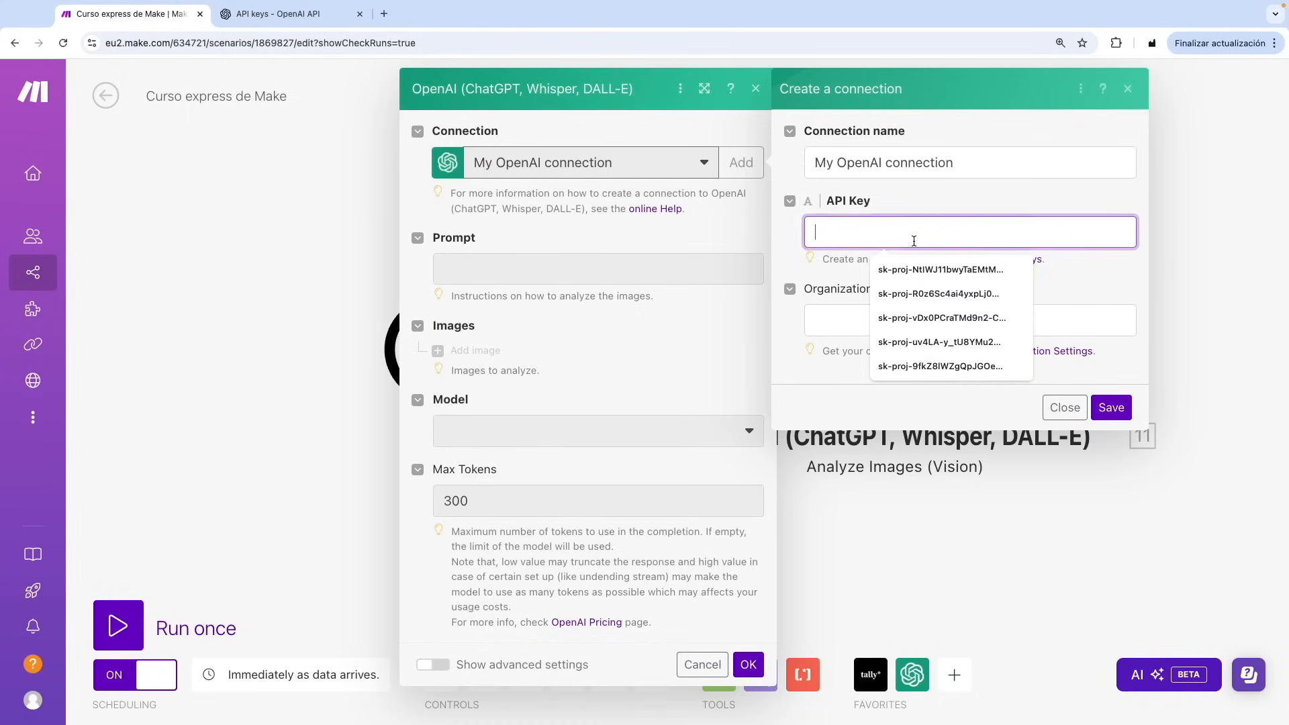
click(817, 315)
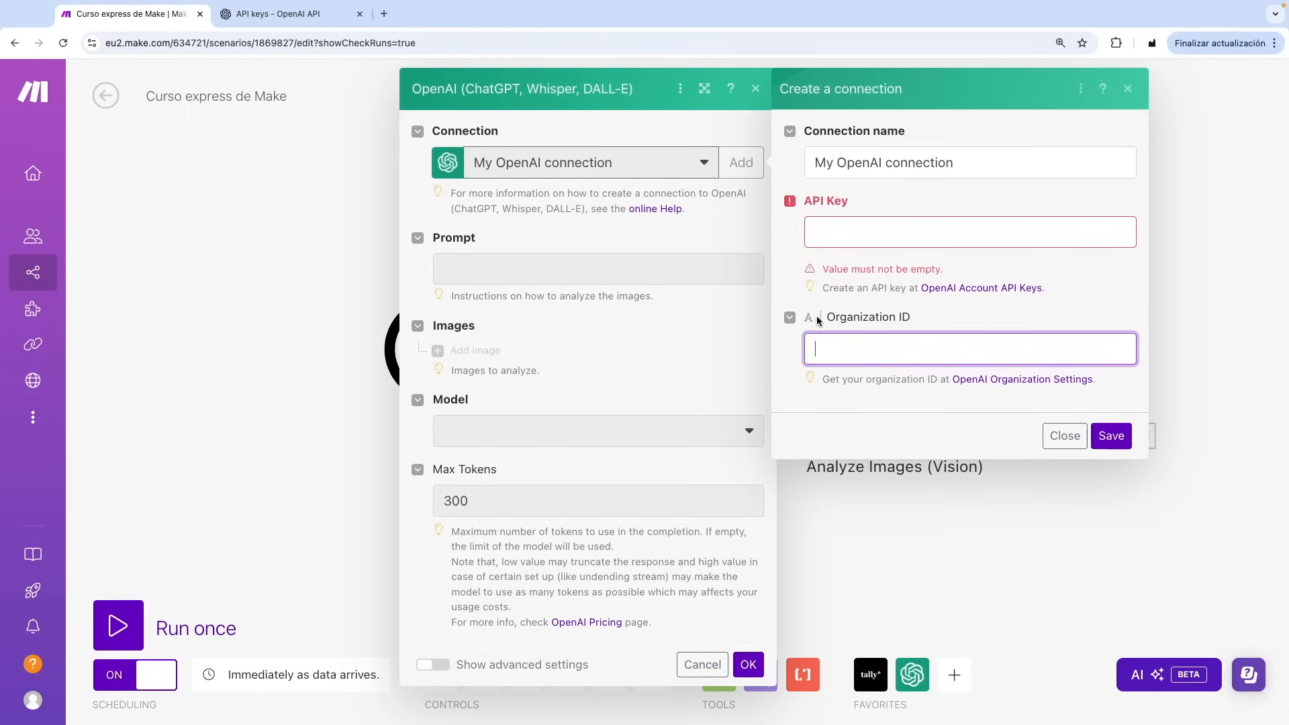
click(1128, 90)
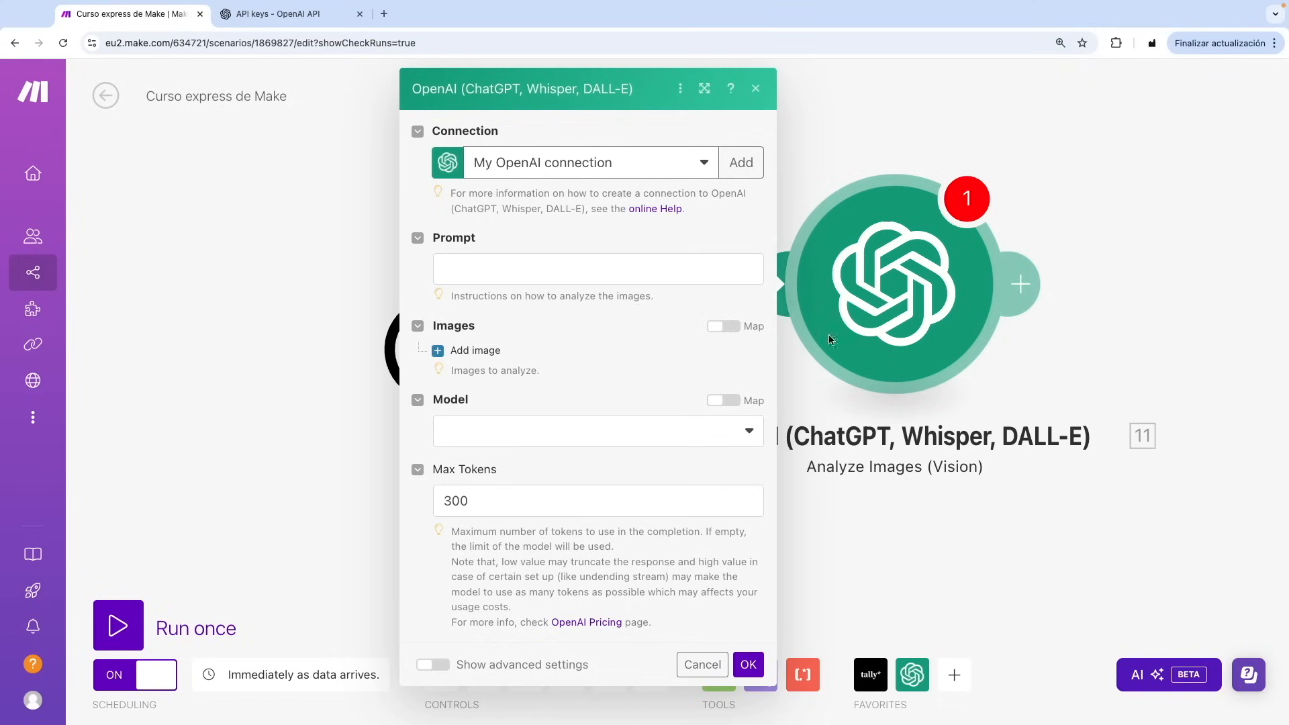
click(568, 273)
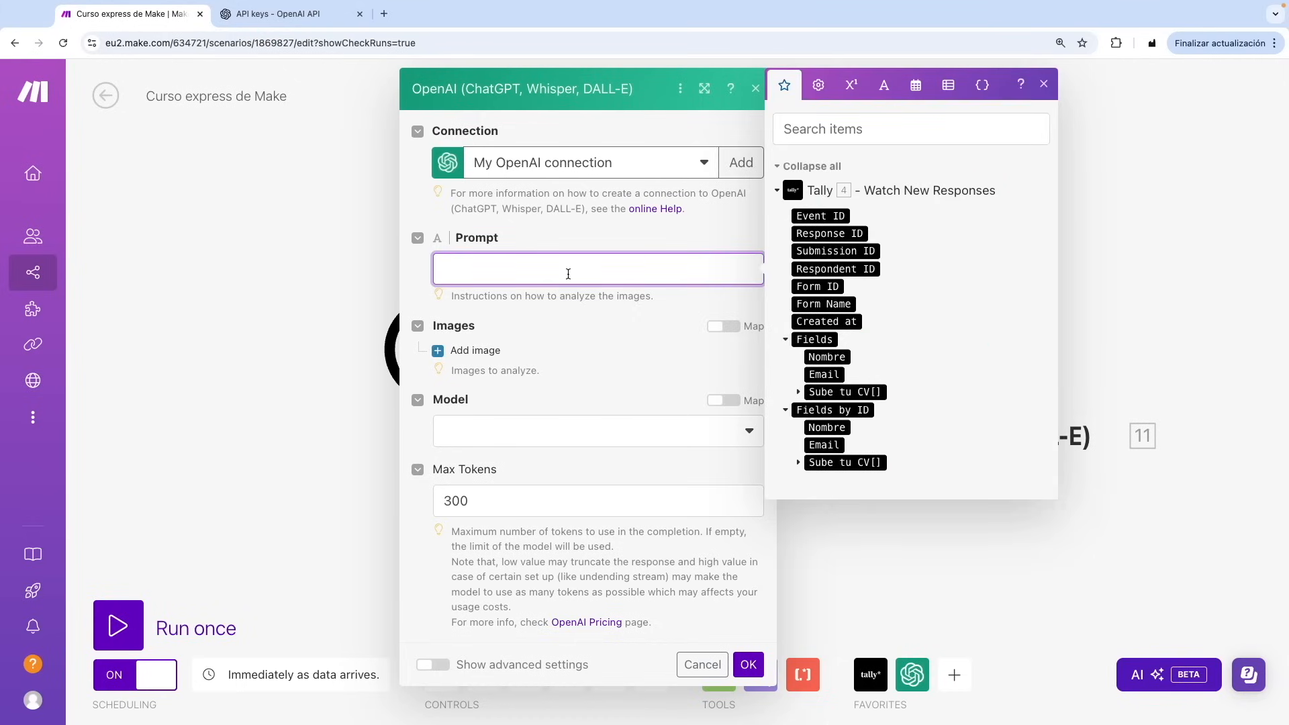
click(558, 430)
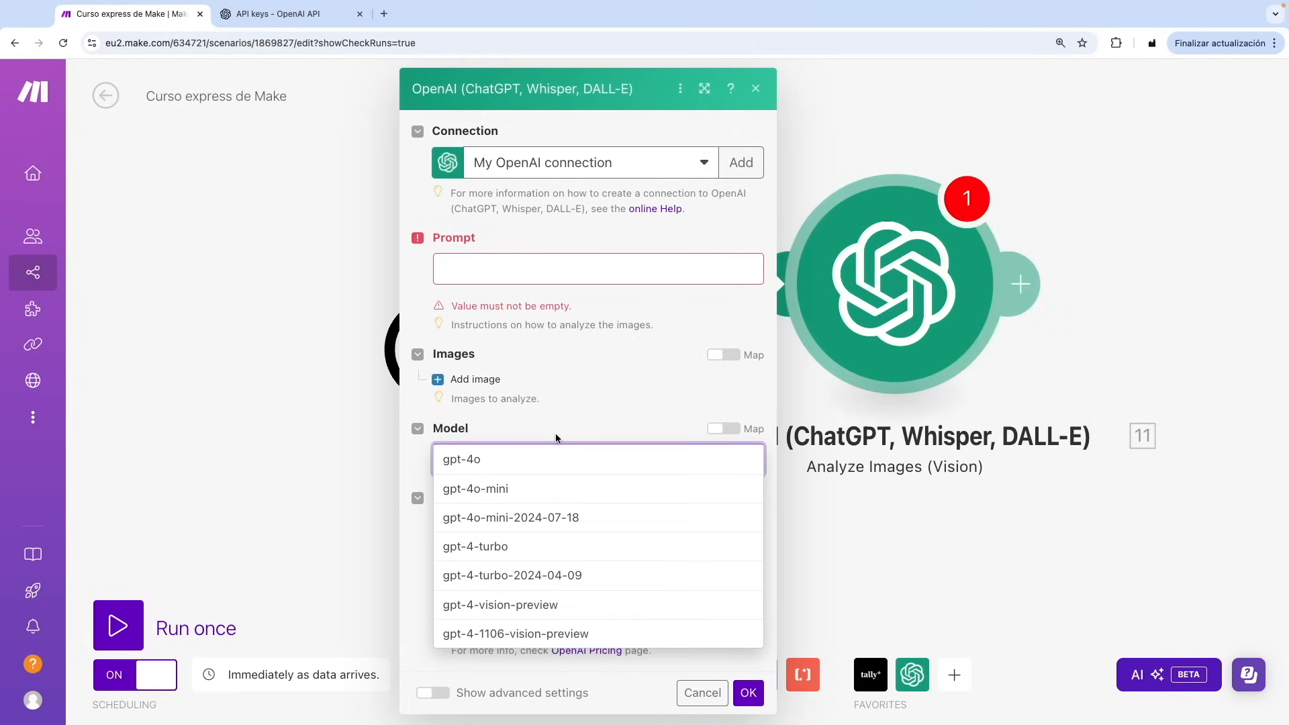
click(511, 459)
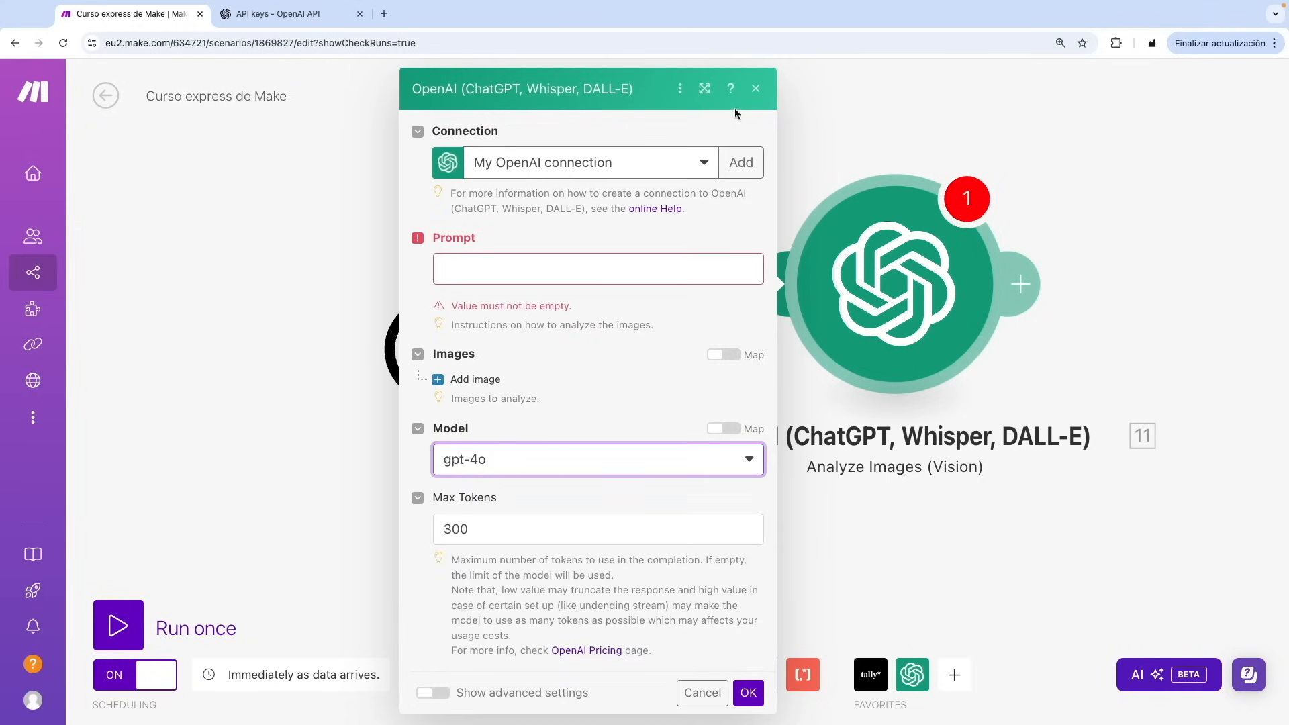
click(755, 88)
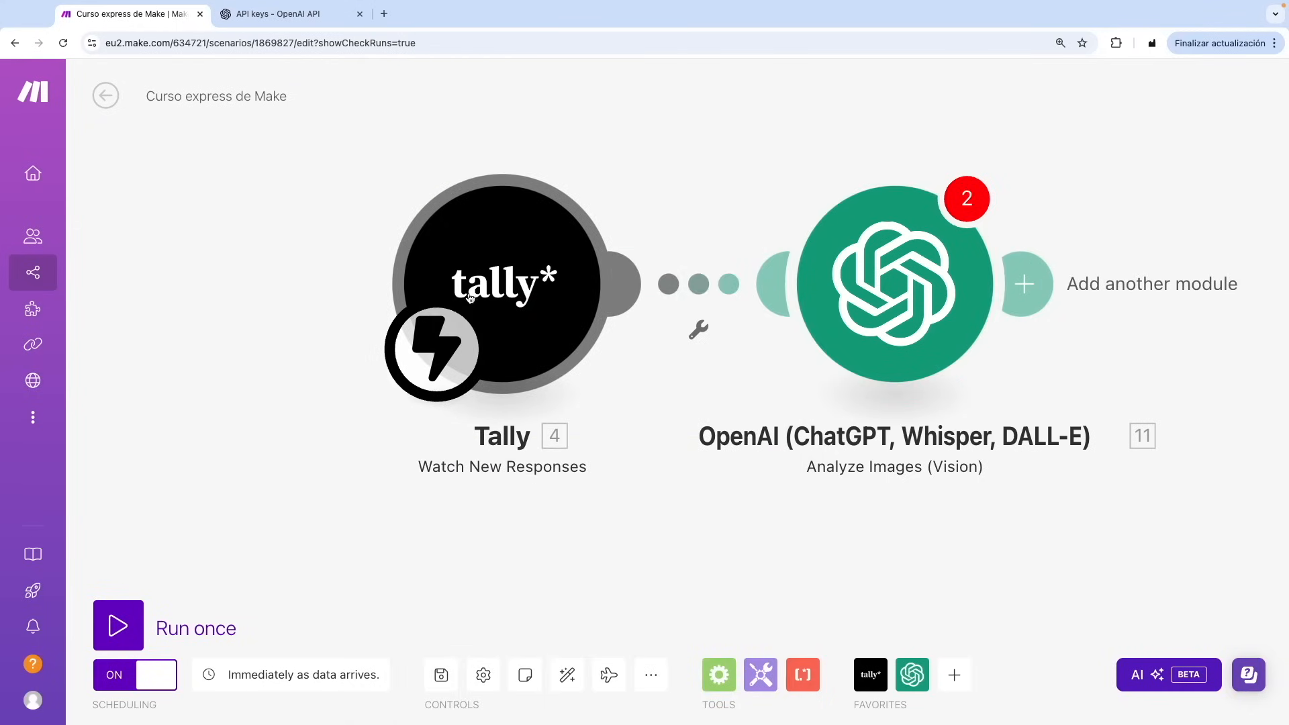
- Move the Tally module farther from the OpenAI module and check which Tally fields can be mapped into the Prompt
drag(524, 274, 440, 271)
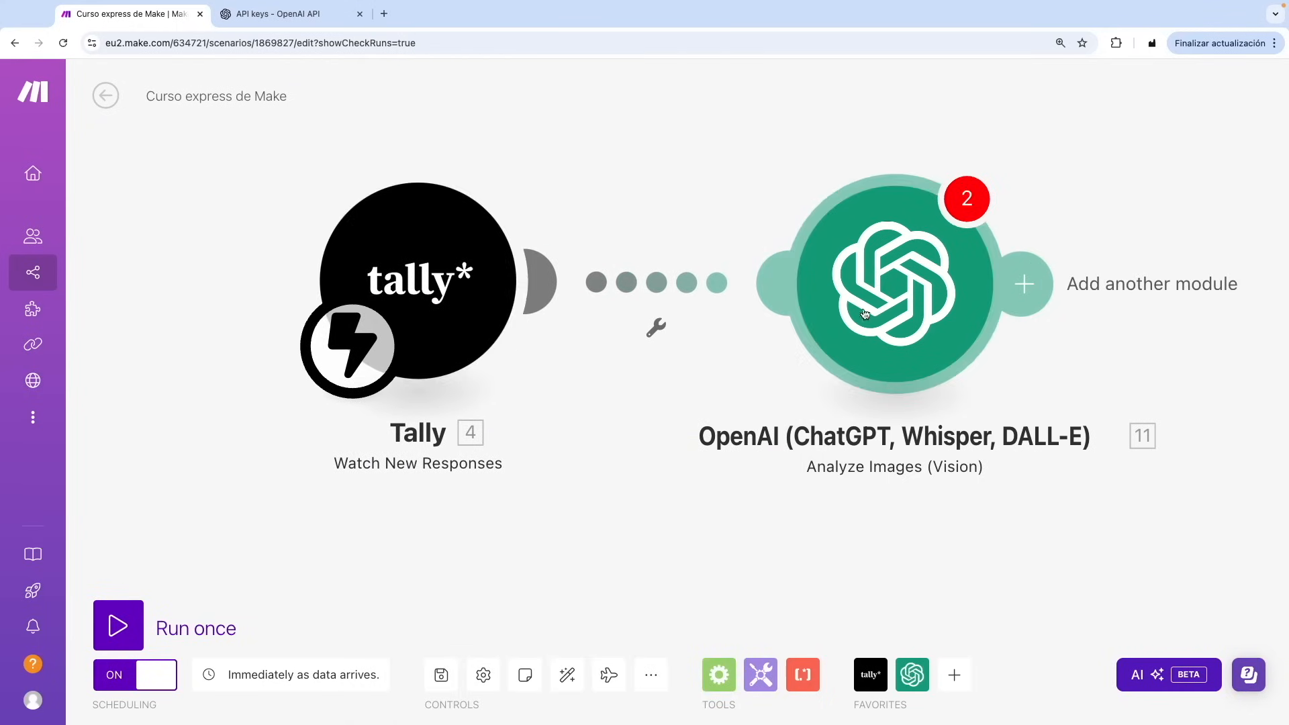
click(873, 282)
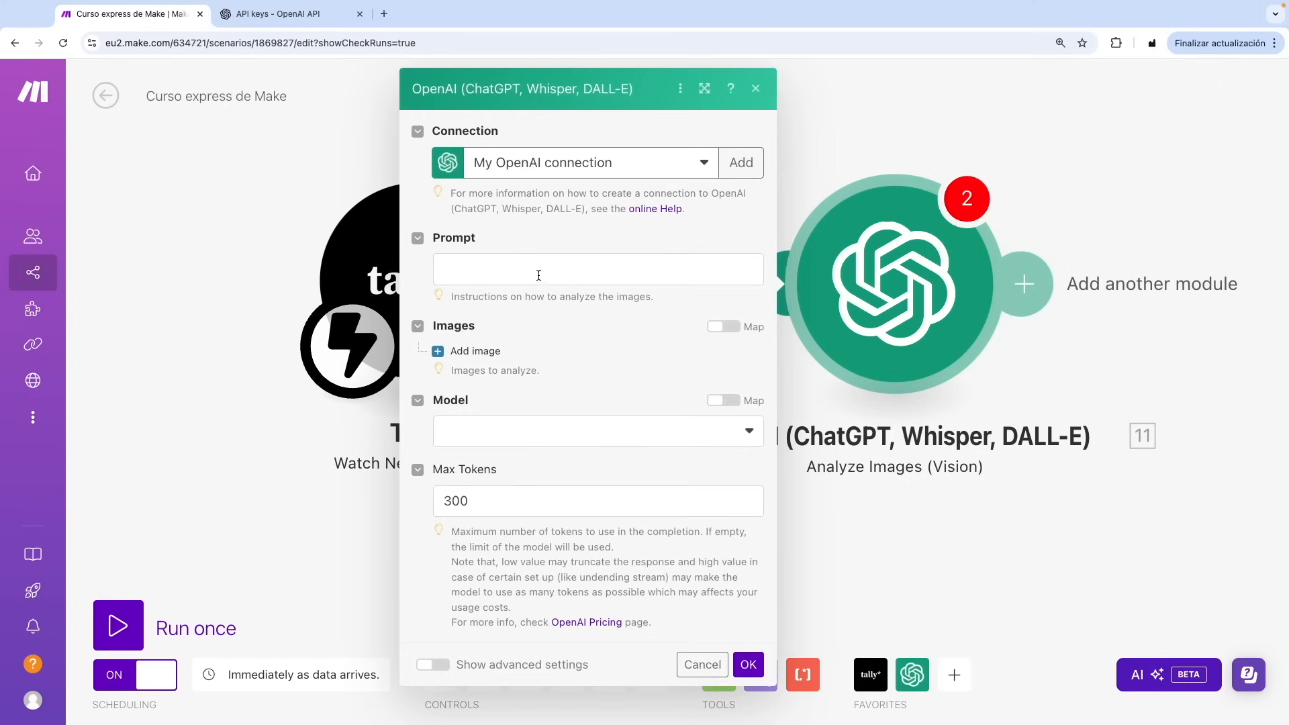
click(536, 271)
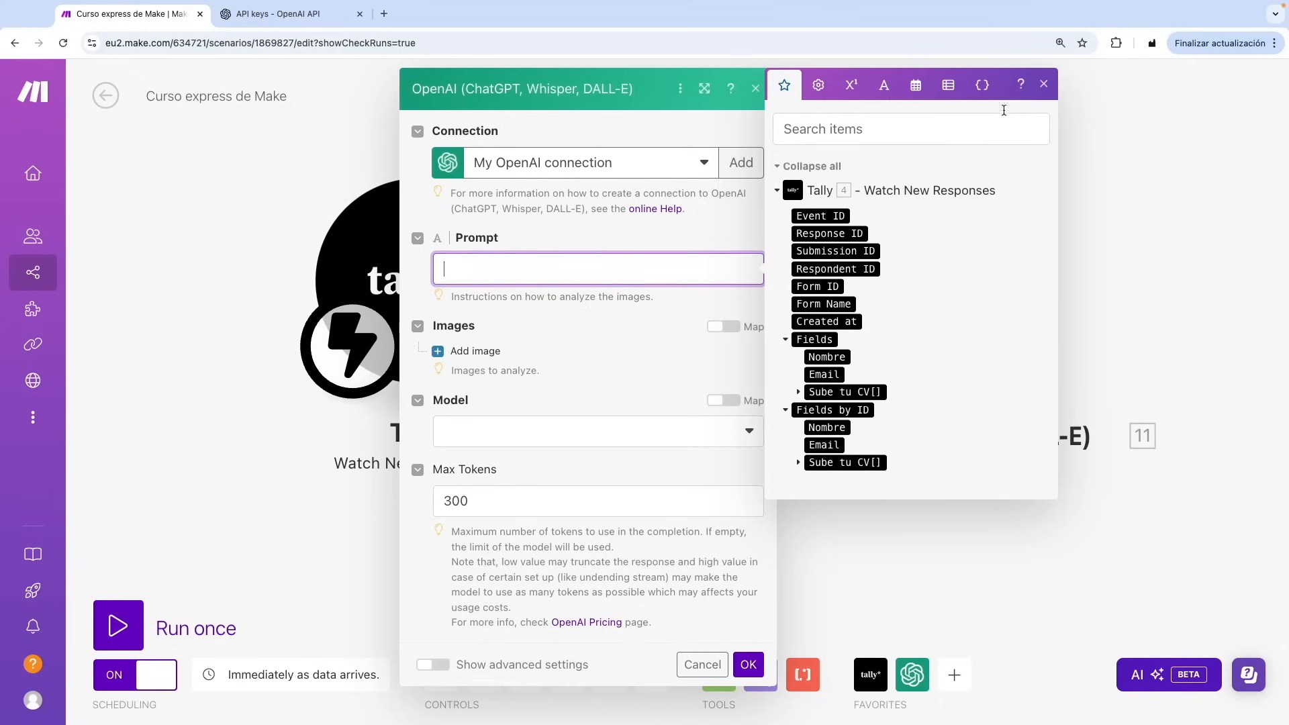
click(1043, 85)
click(755, 88)
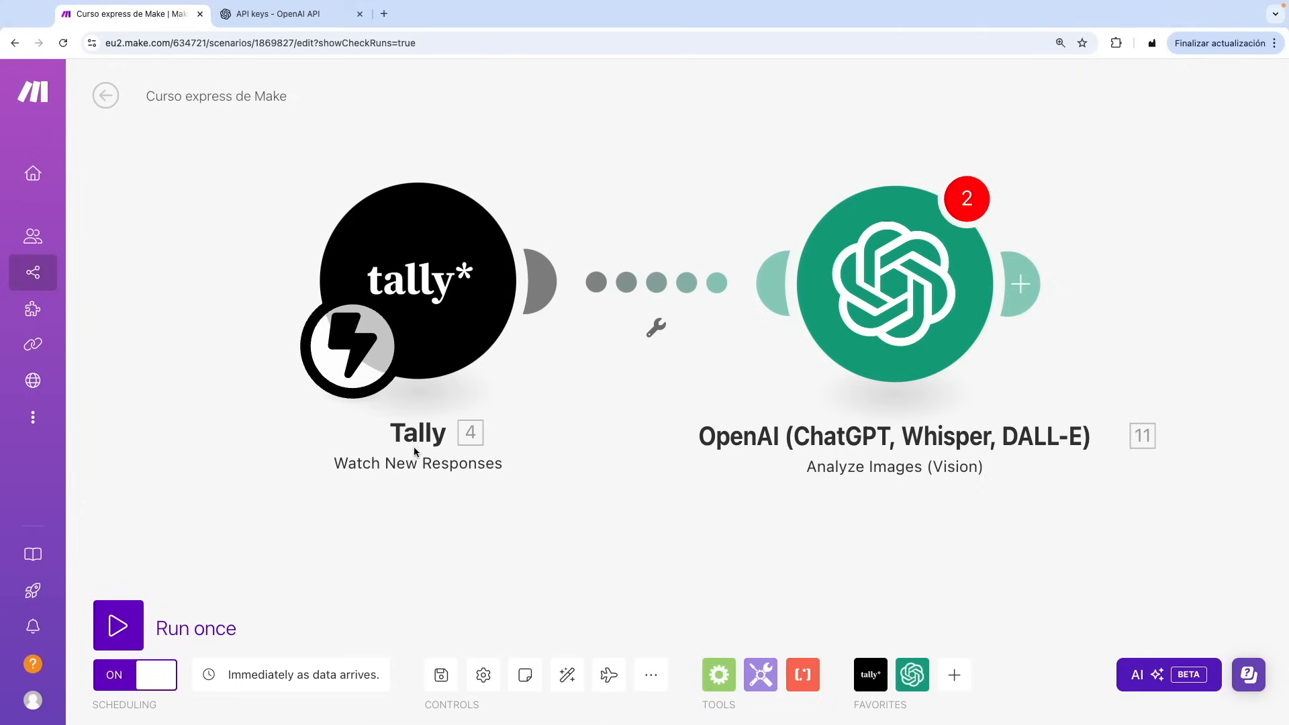
- Rename the Tally trigger module as "Descargar info de Tally"
right_click(411, 284)
click(474, 404)
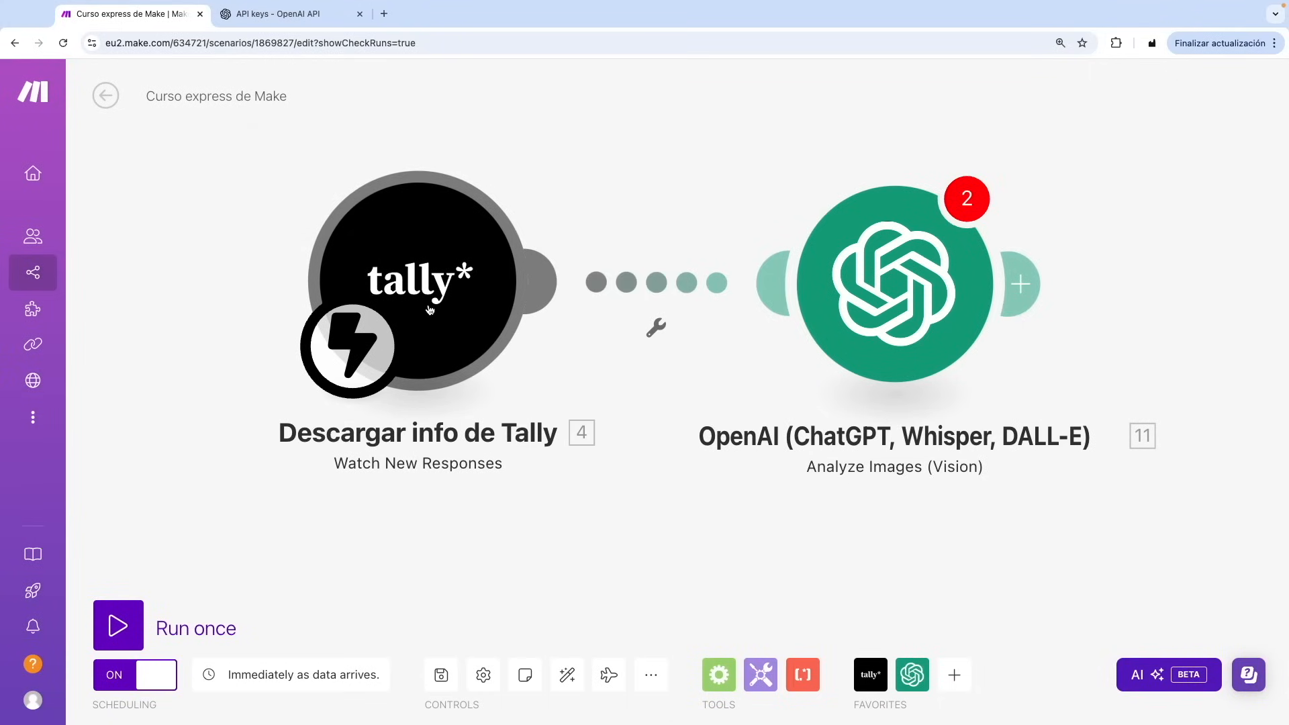
- Map the Tally form's Nombre field into the OpenAI module's Prompt
click(893, 288)
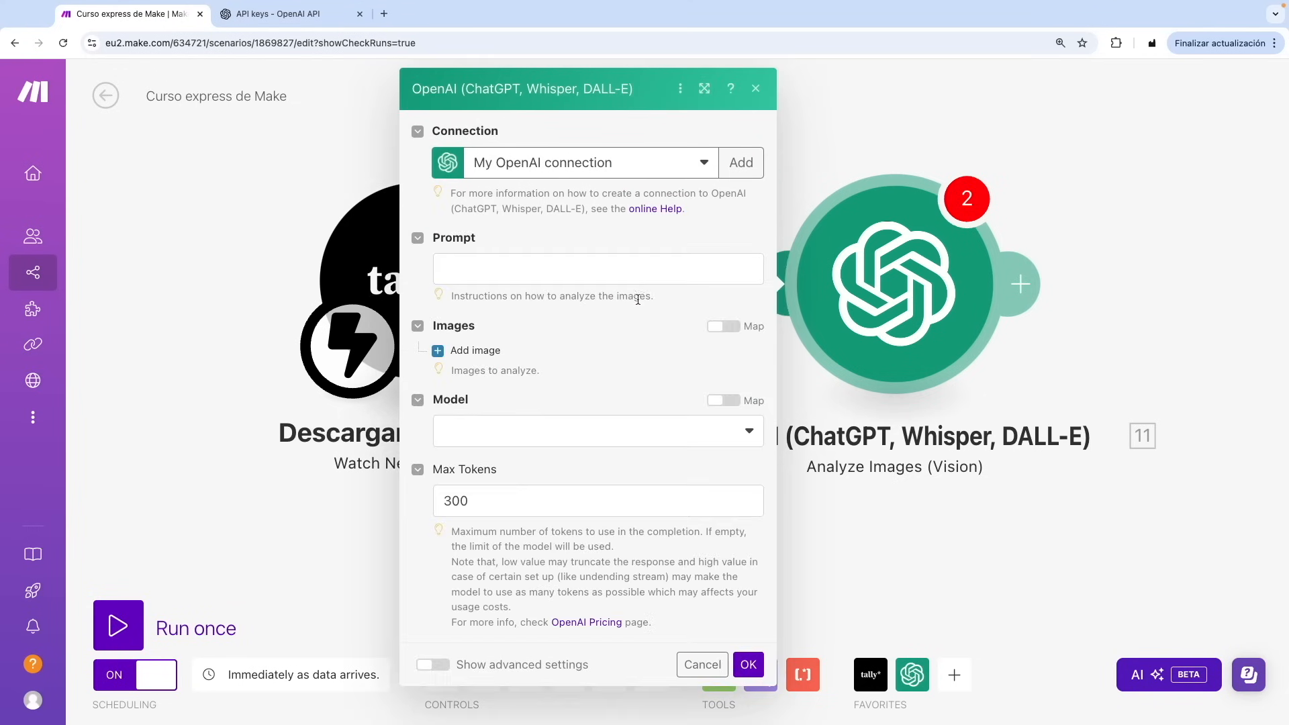
click(529, 270)
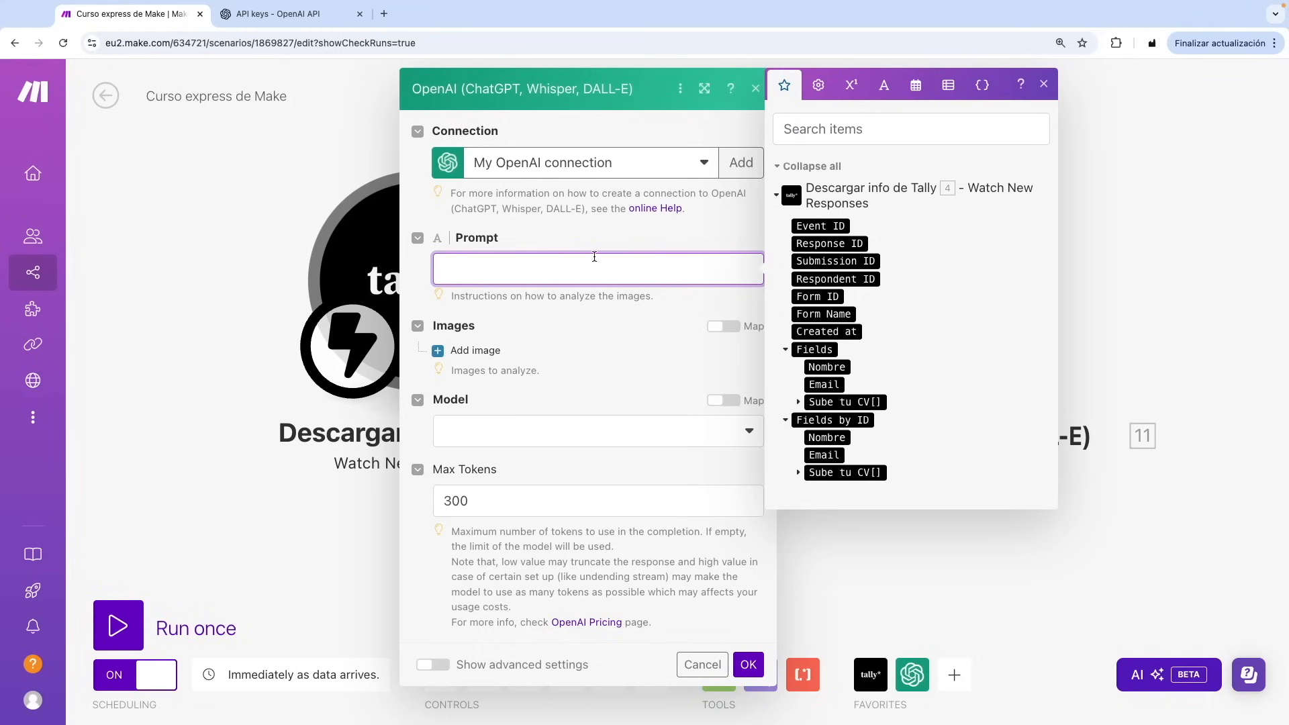
click(819, 367)
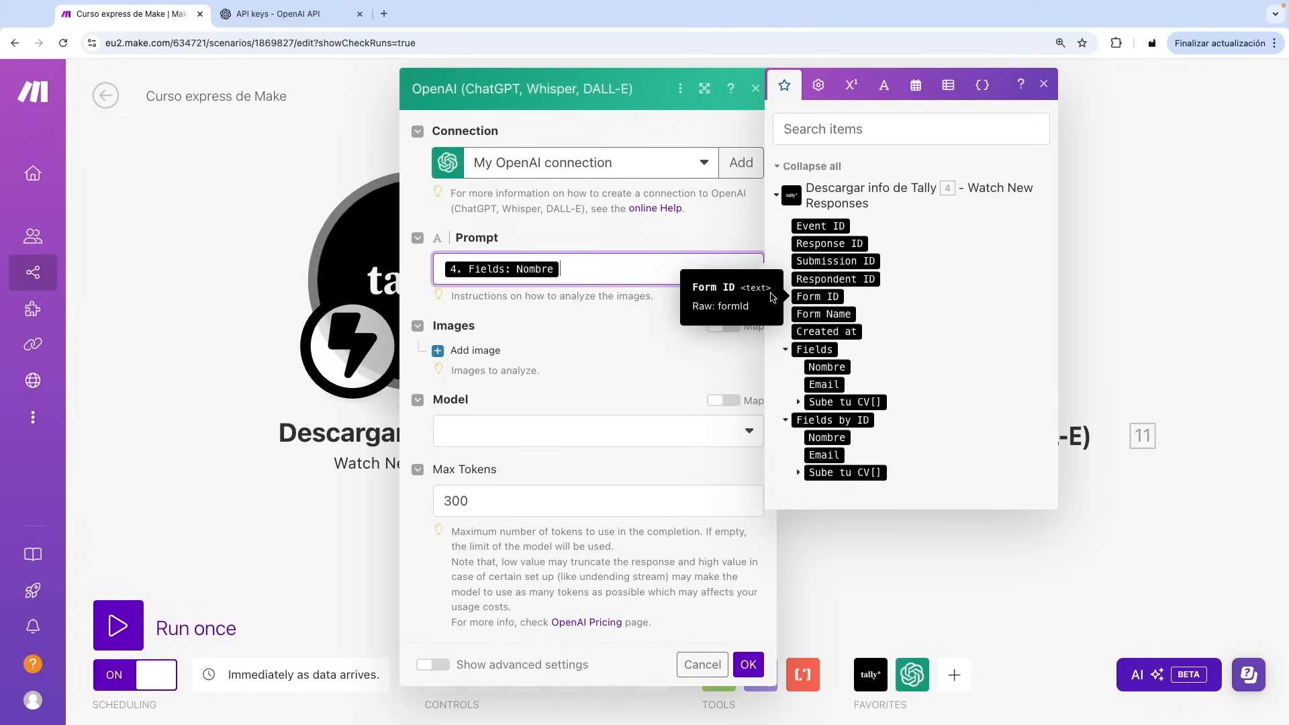
click(752, 292)
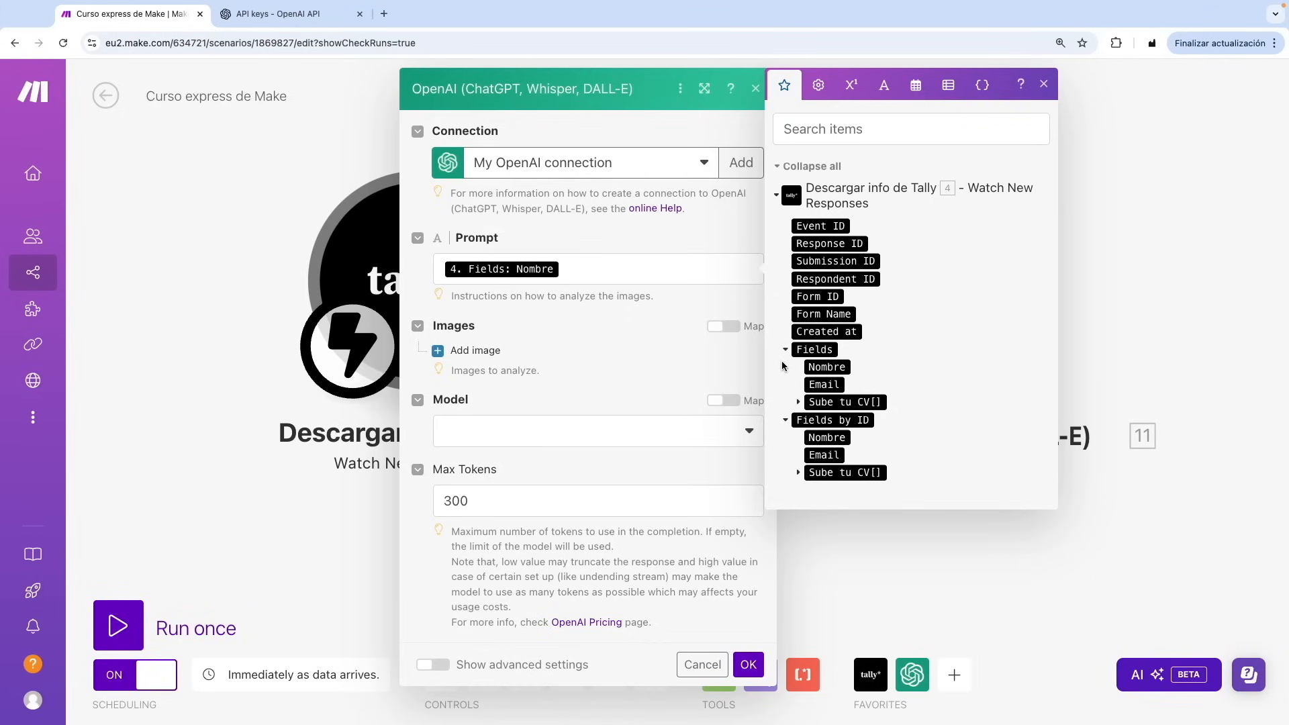
- Compare the mappable Tally fields with the questions on the "Analista de datos" form and examine the subfields of Sube tu CV
click(784, 352)
click(785, 353)
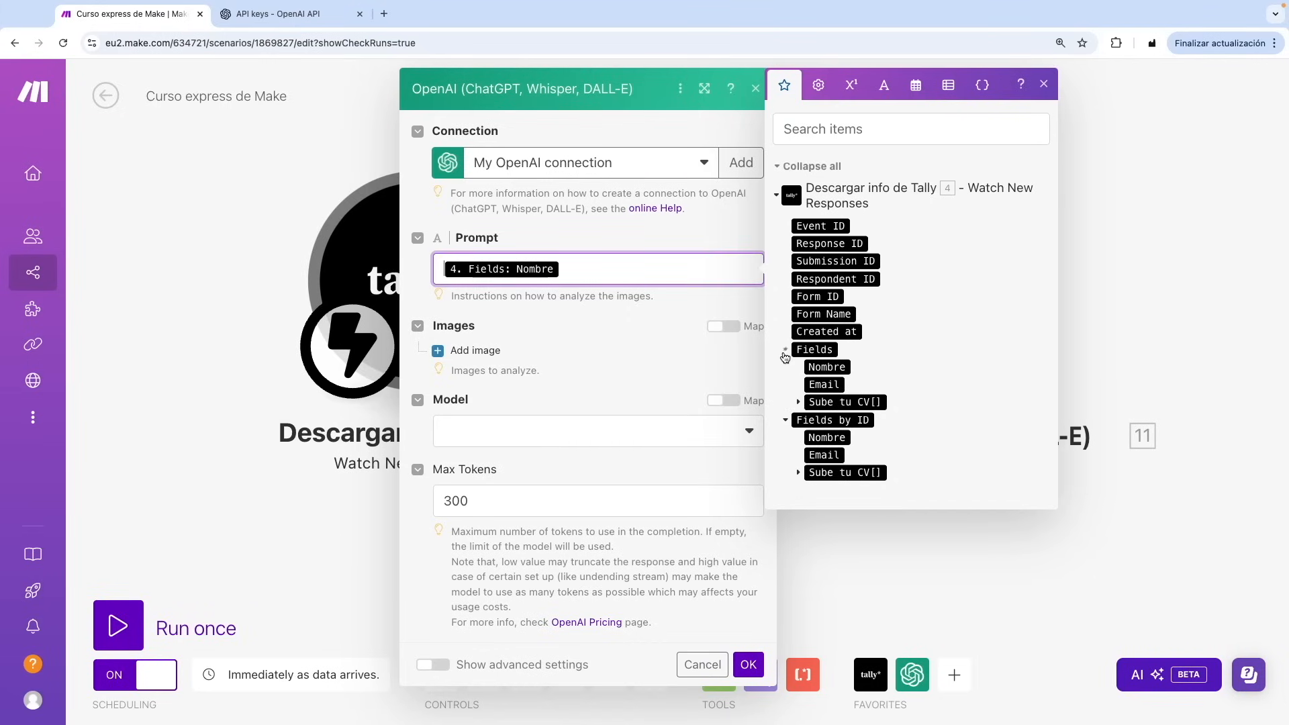
click(785, 356)
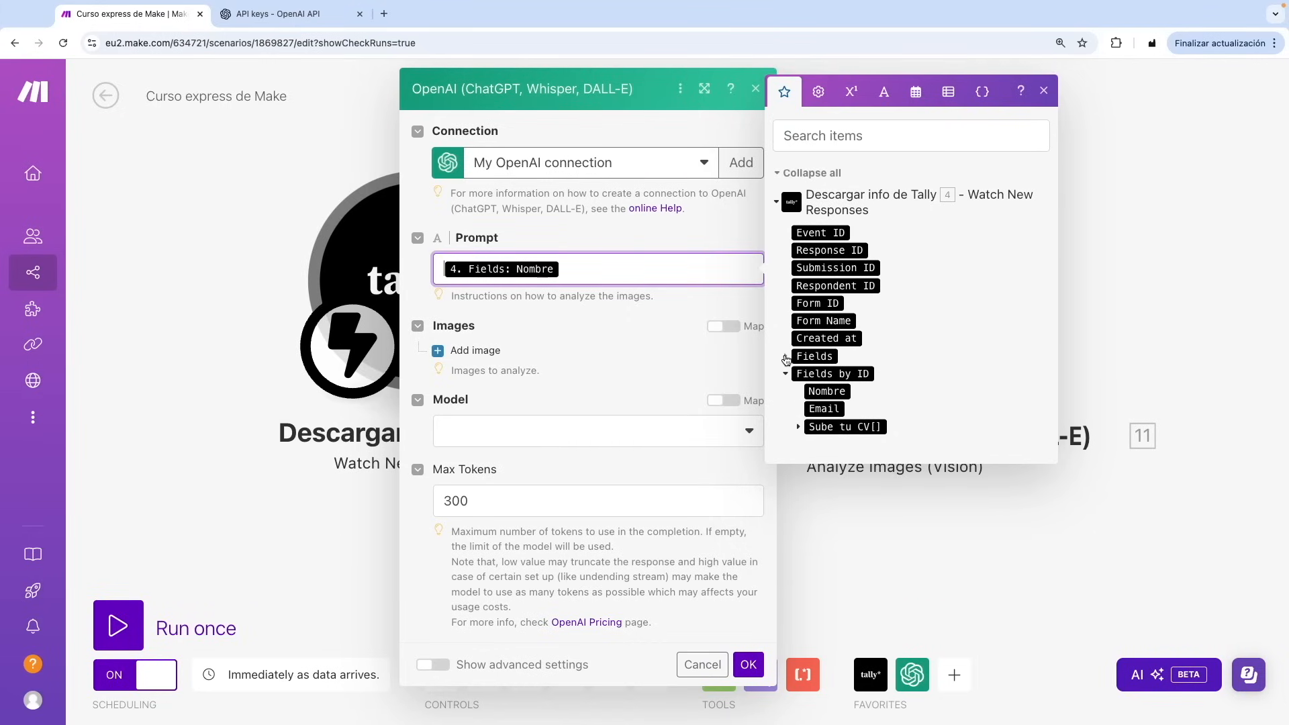
click(785, 357)
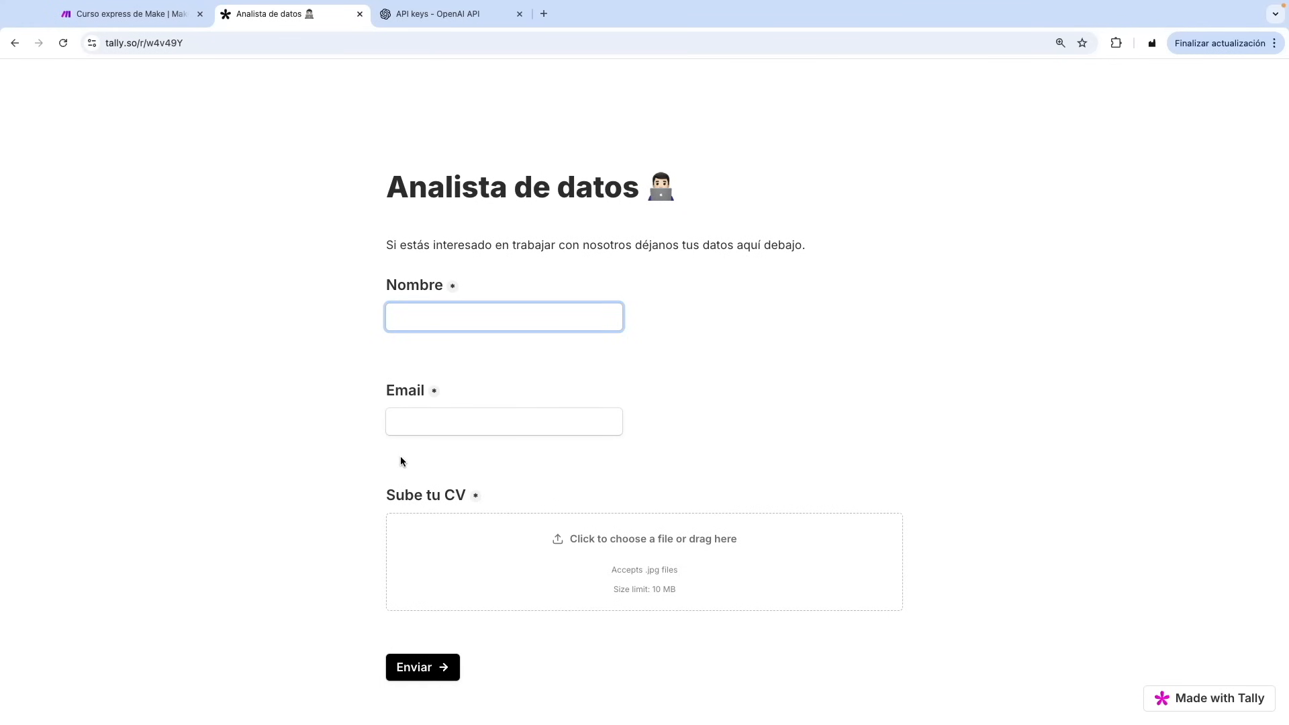
click(151, 24)
click(598, 267)
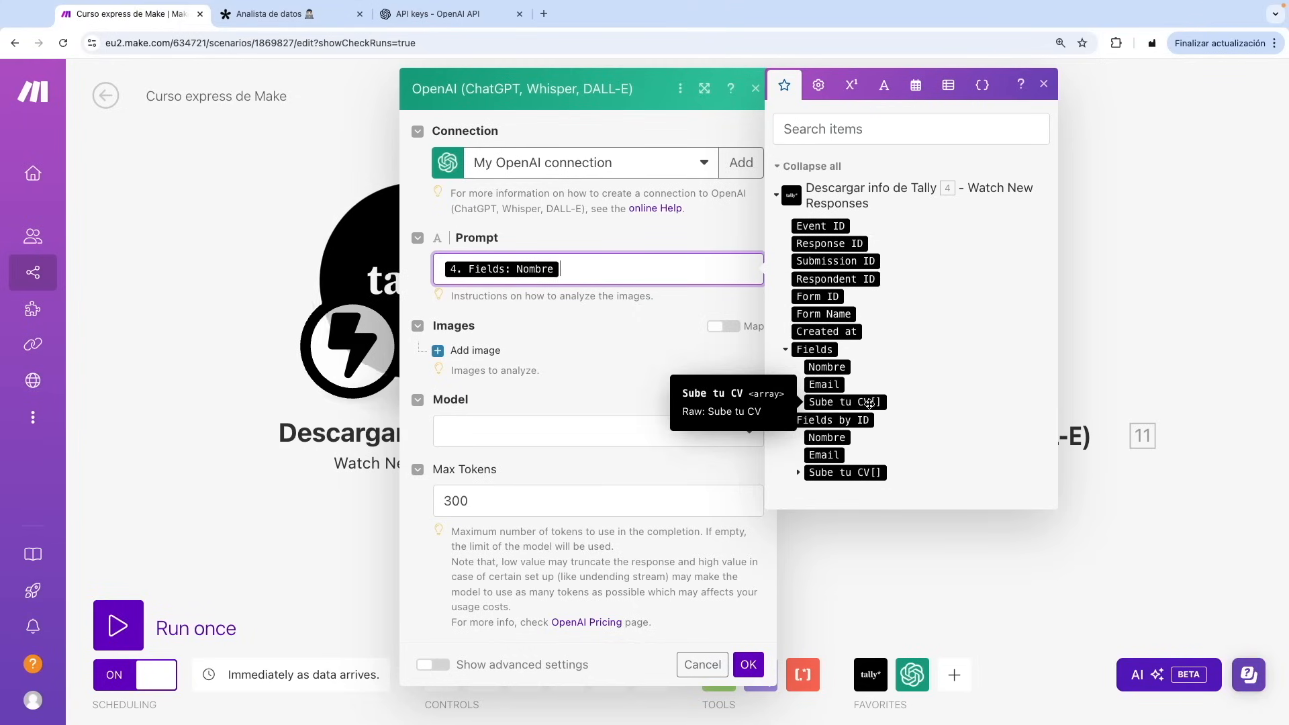
click(296, 20)
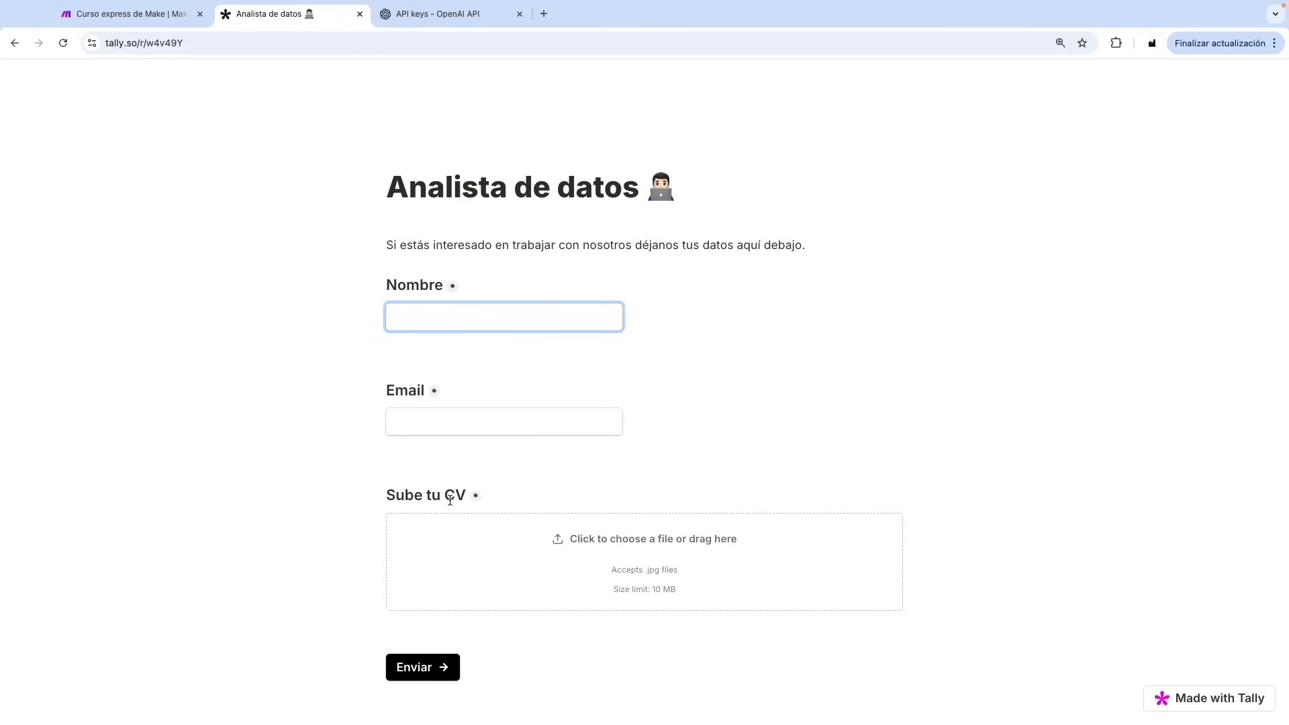
click(134, 13)
click(631, 276)
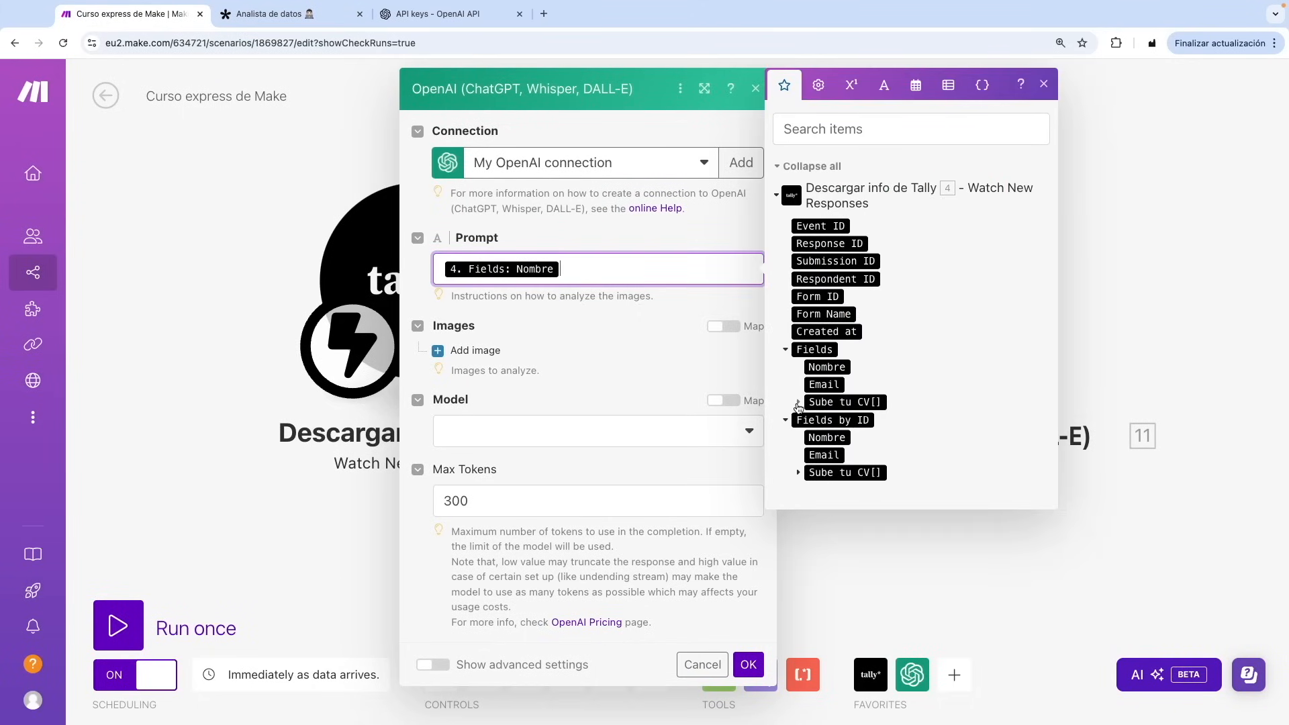
click(798, 405)
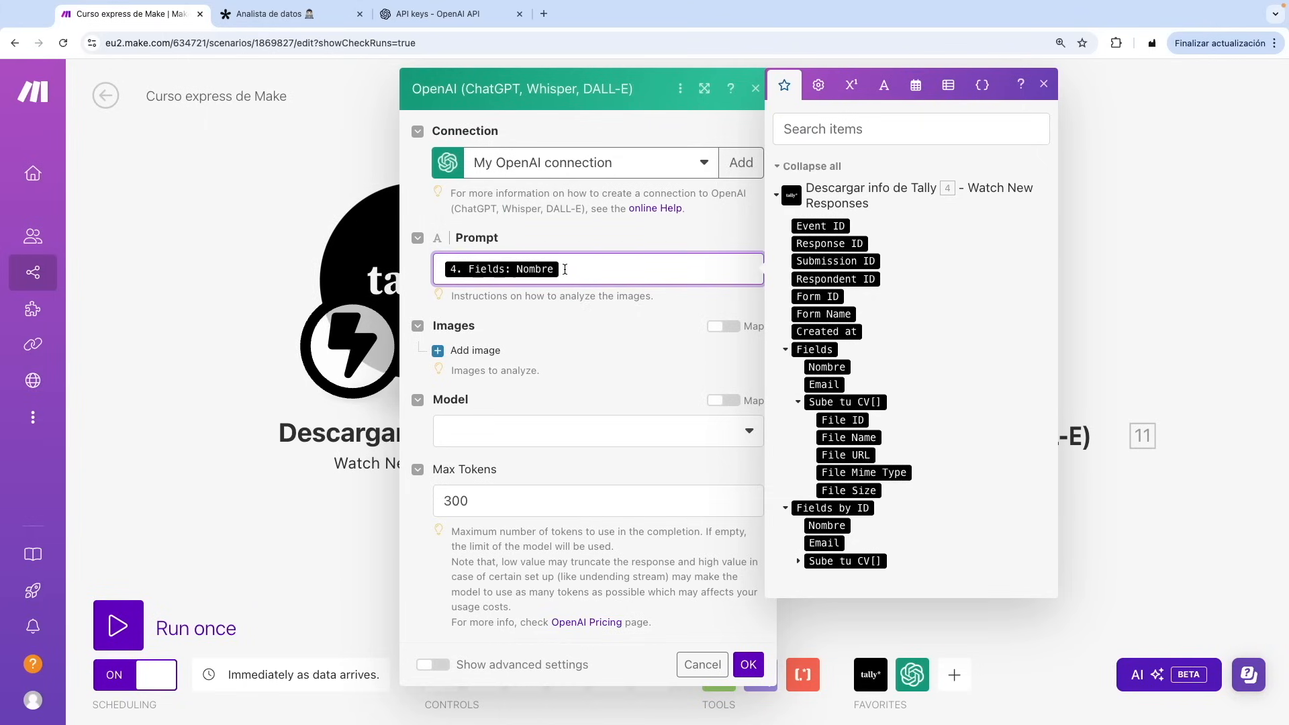
- Replace the Prompt's Nombre mapping with the File Name of Sube tu CV, using array index 2
key(BackSpace)
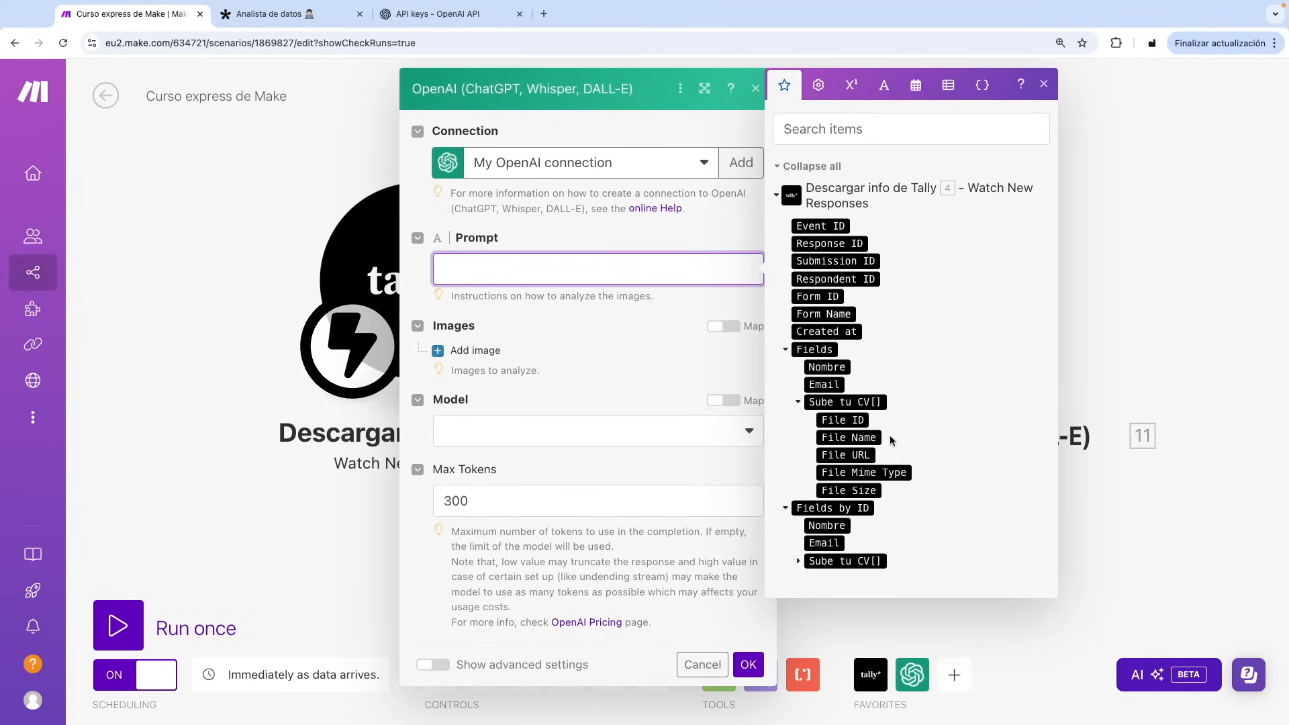
click(863, 438)
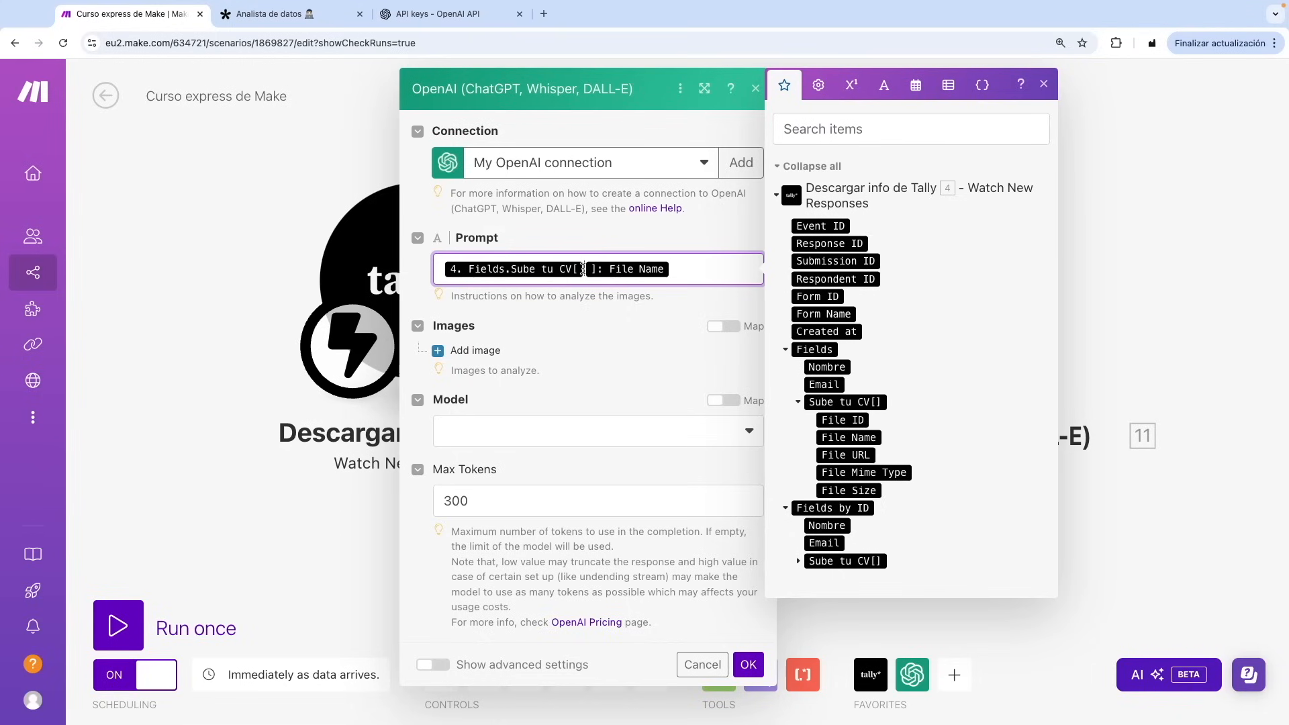
text(2)
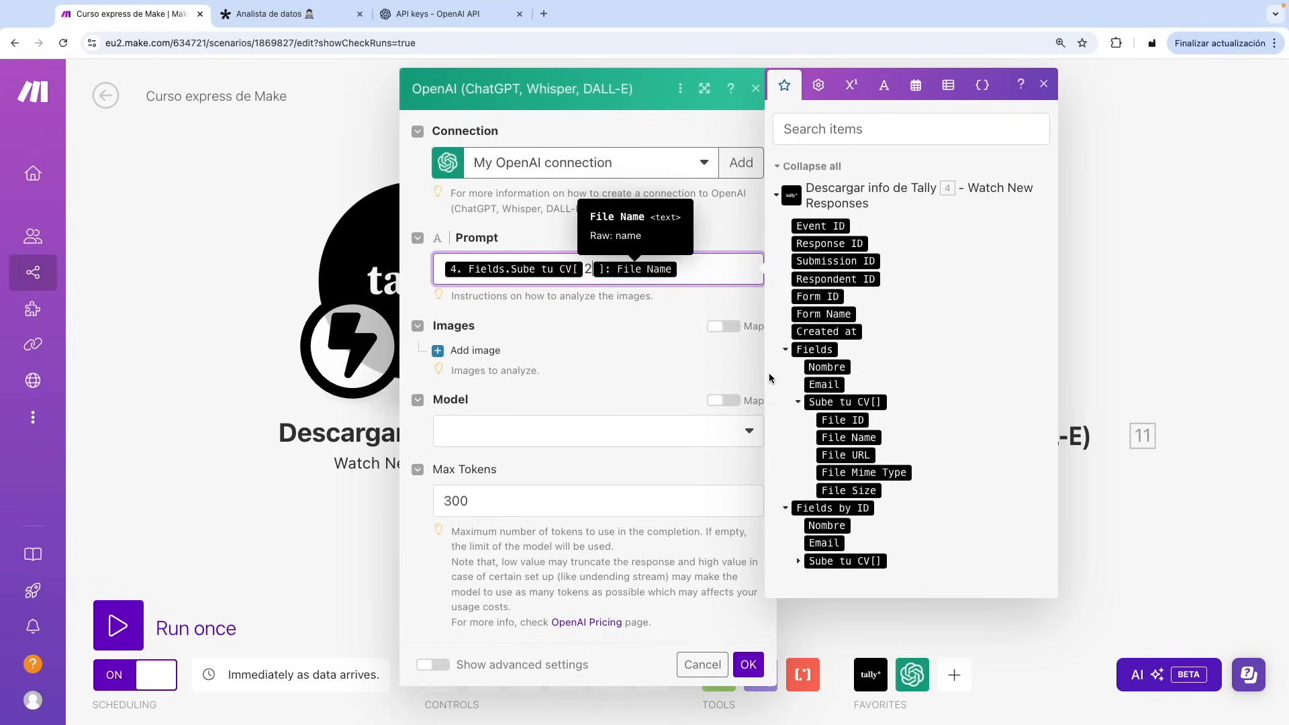
- Check the form's CV upload question and remove the array index from the Prompt's File Name mapping
click(280, 13)
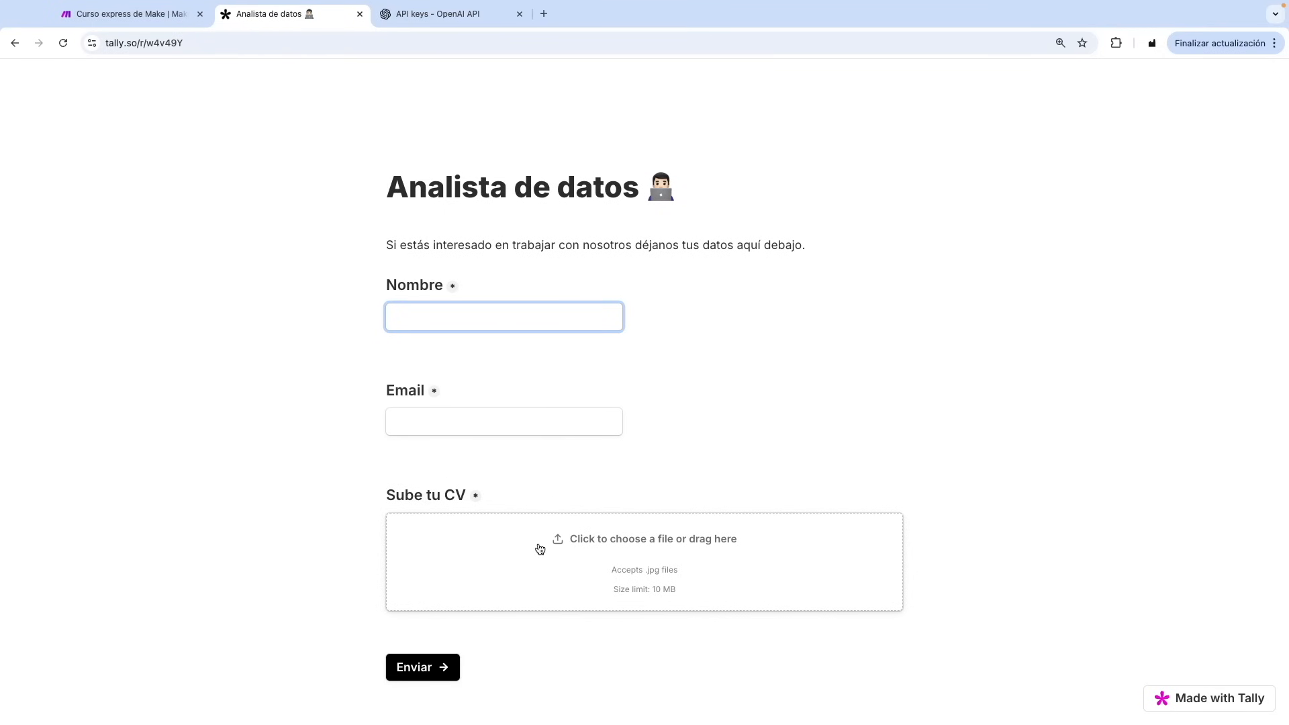
click(151, 26)
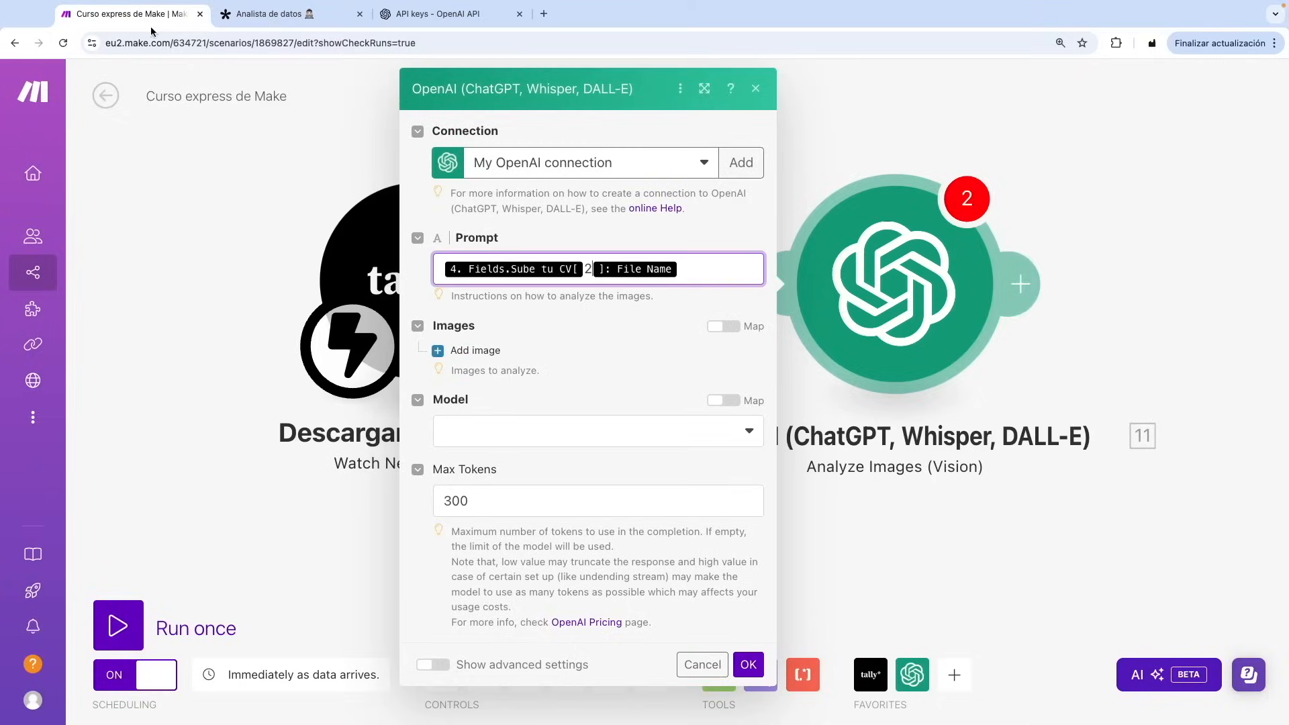
click(588, 269)
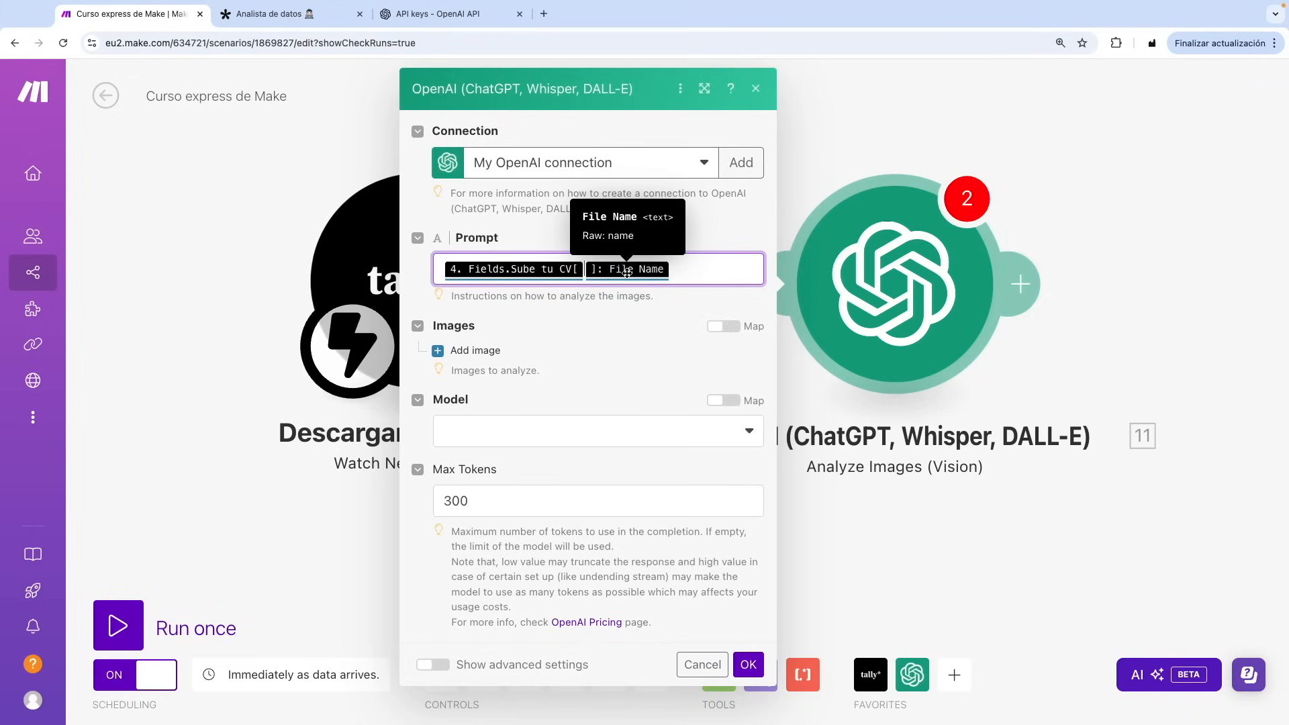
click(675, 270)
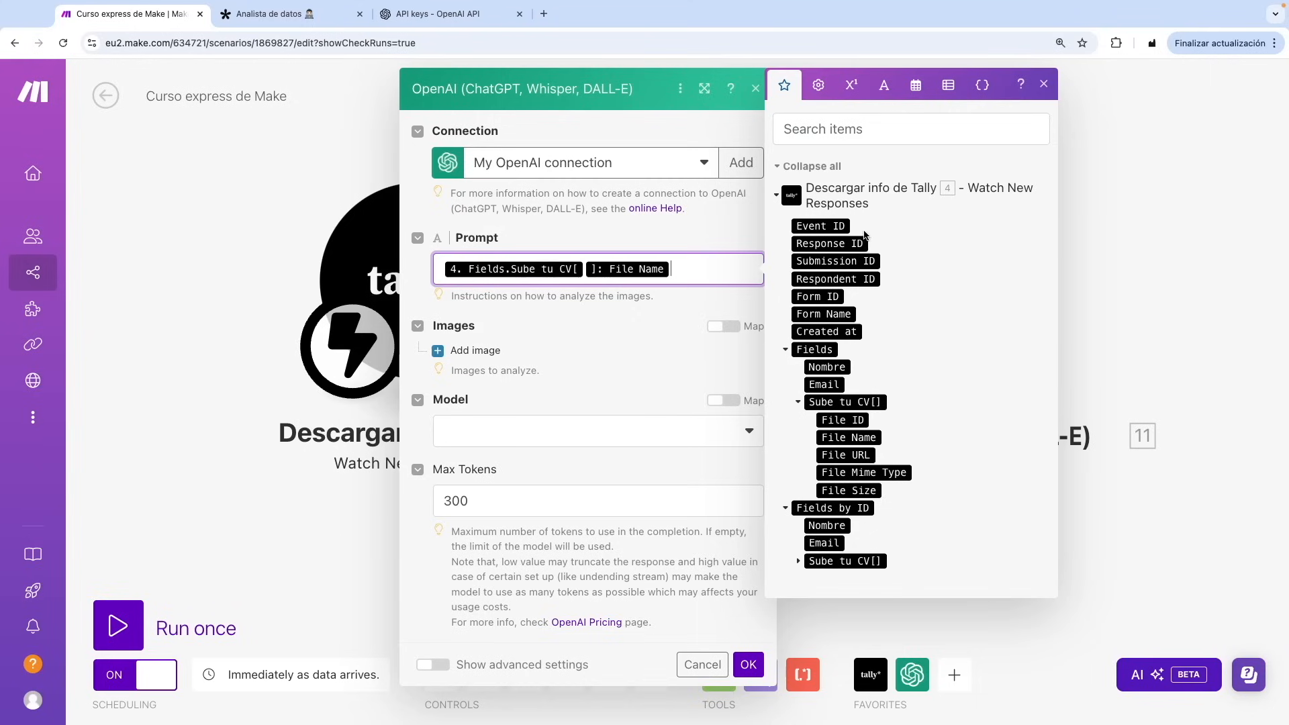
- Replace the Prompt's mapping with the prepared CV analysis instructions covering experience, English level, Python knowledge, JSON output format and job offer
drag(719, 265, 406, 270)
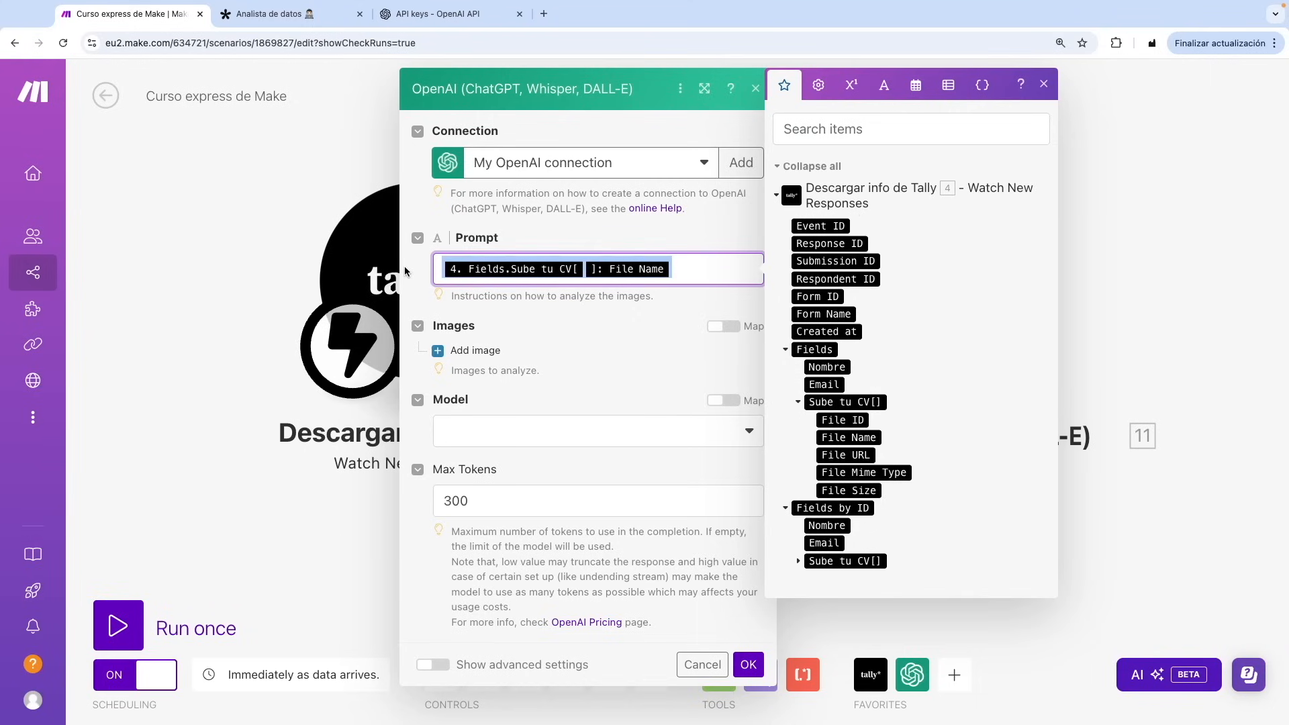
key(BackSpace)
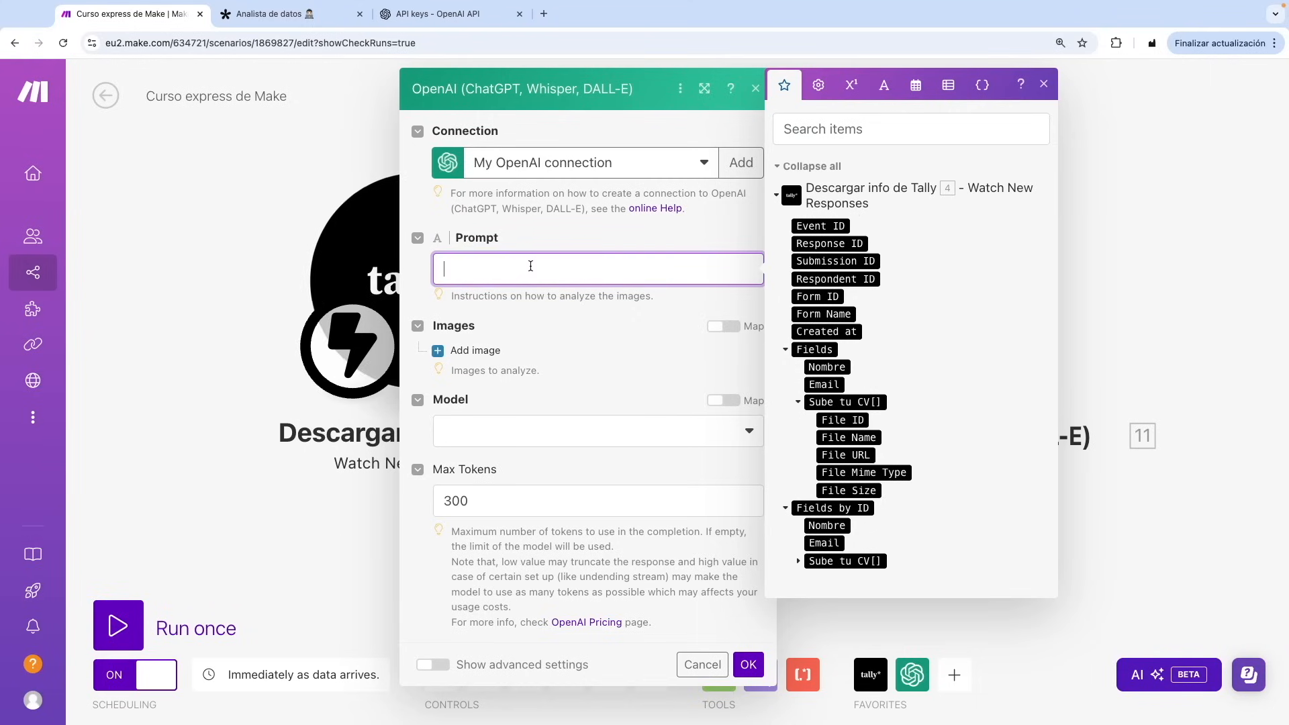
key(super+v)
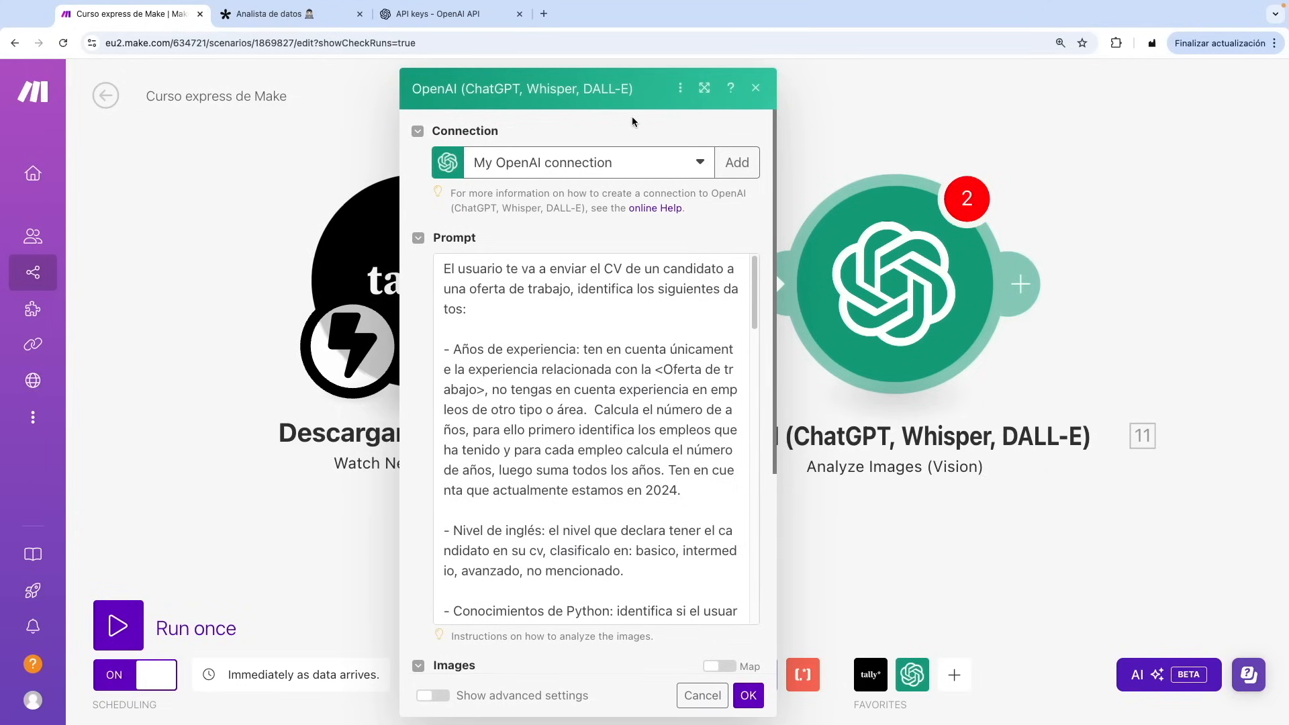
- Enlarge the module settings and review the prompt's requested candidate data, JSON response format and "Oferta de trabajo" text
click(705, 88)
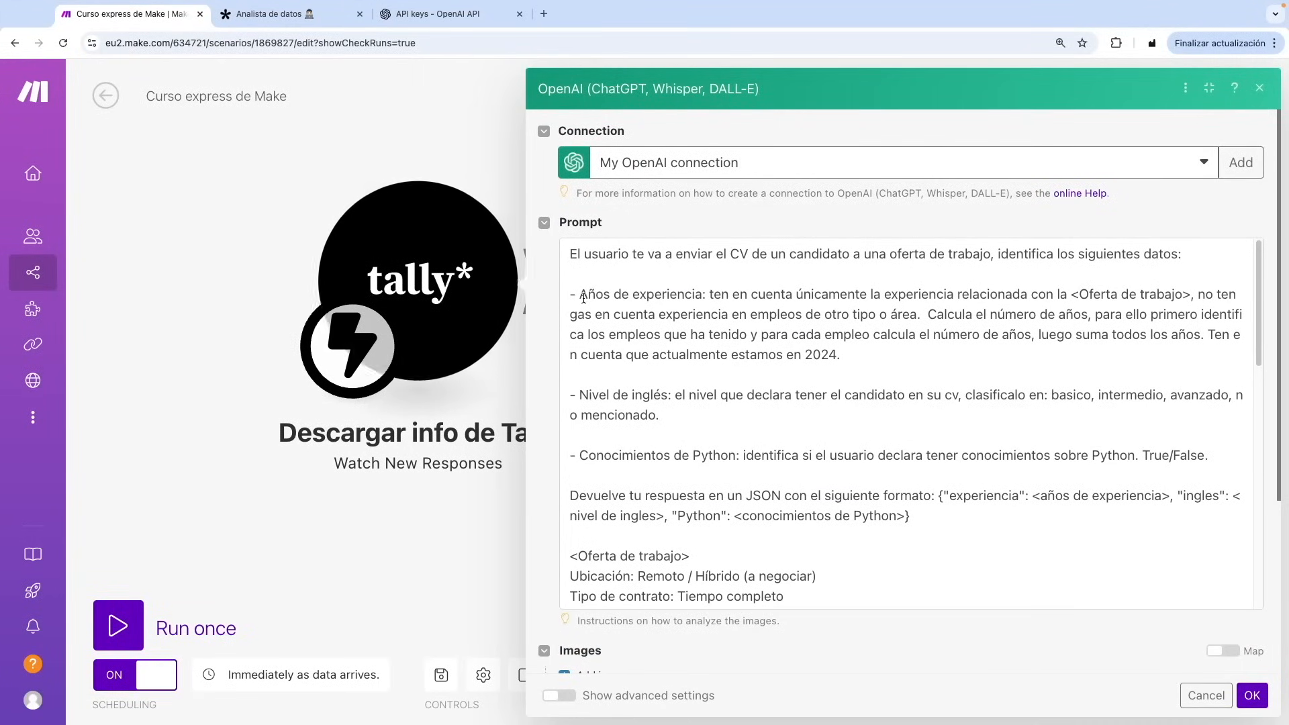
drag(579, 294, 695, 295)
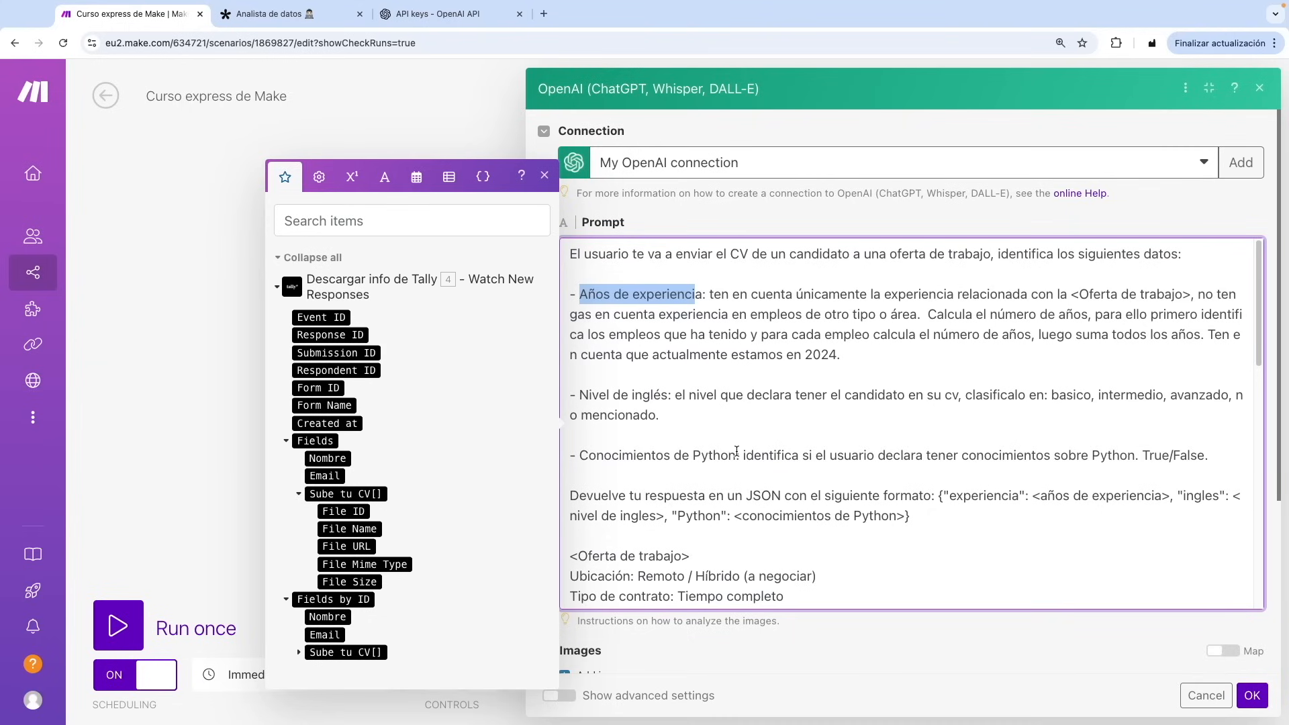
click(725, 472)
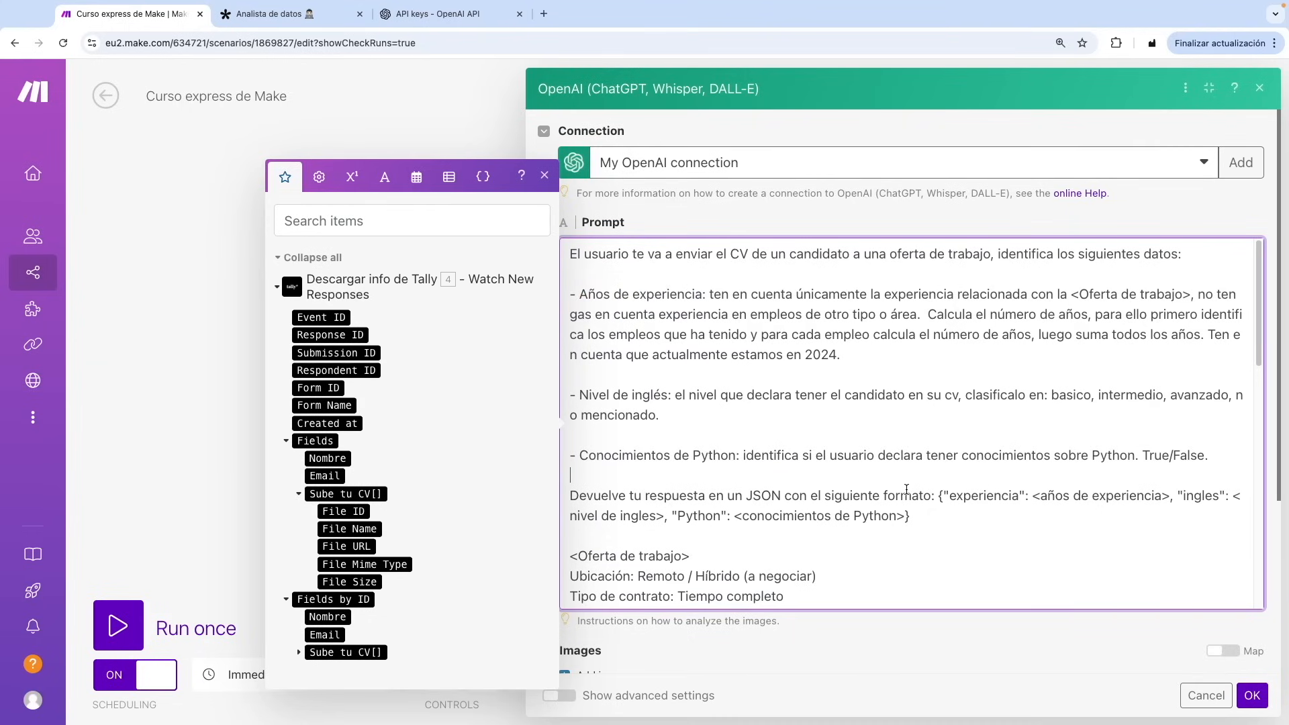
drag(947, 496, 905, 515)
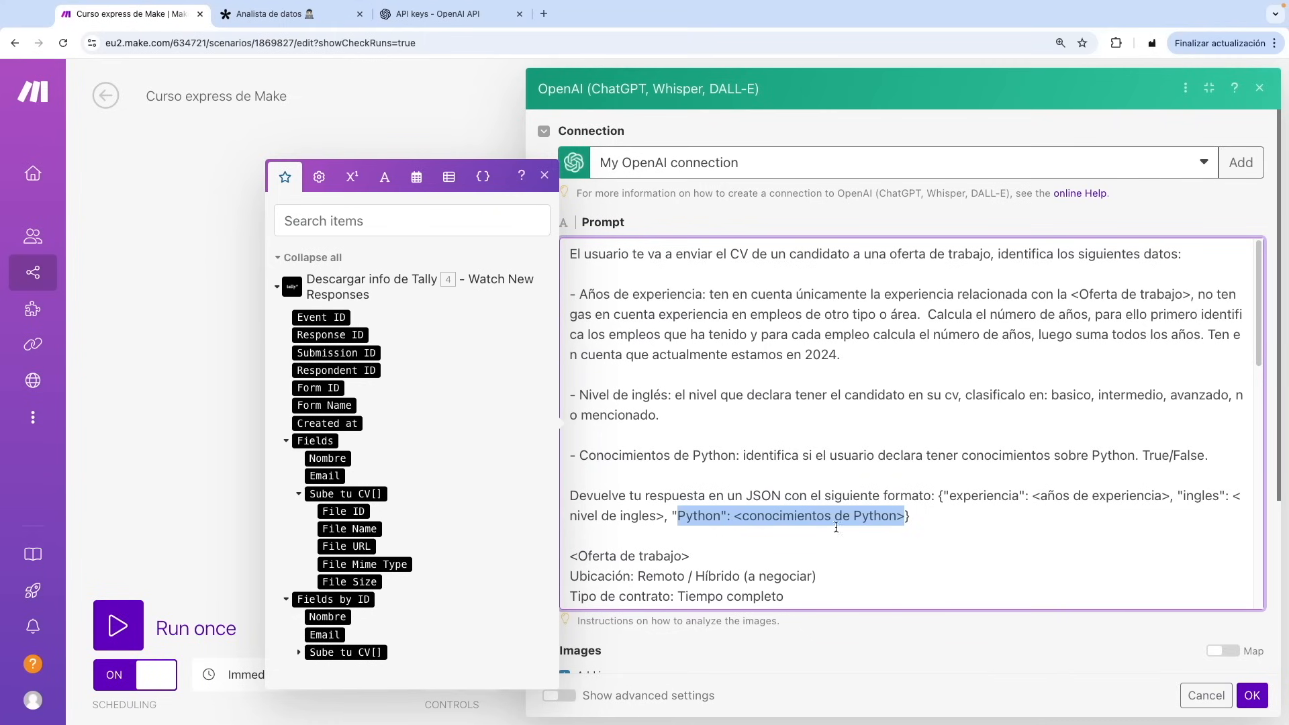
click(672, 534)
scroll(600, 376, down, 4)
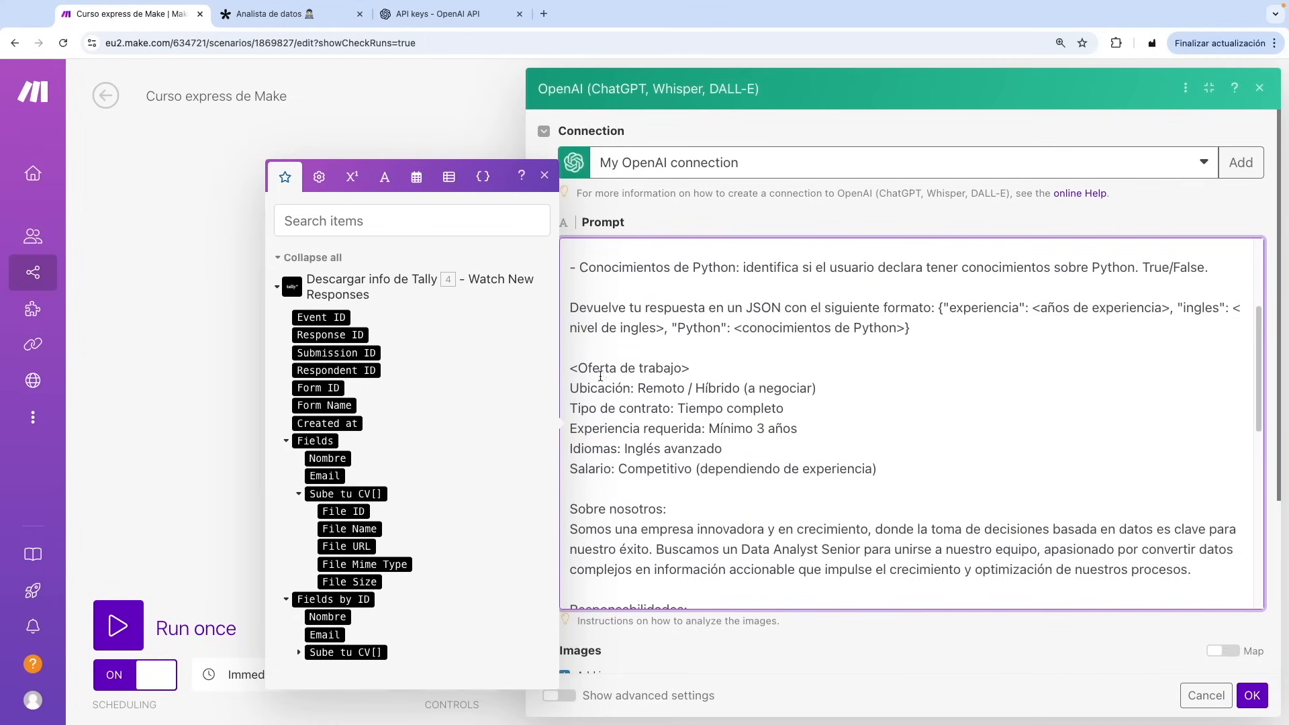
drag(571, 385, 764, 486)
scroll(800, 396, down, 2)
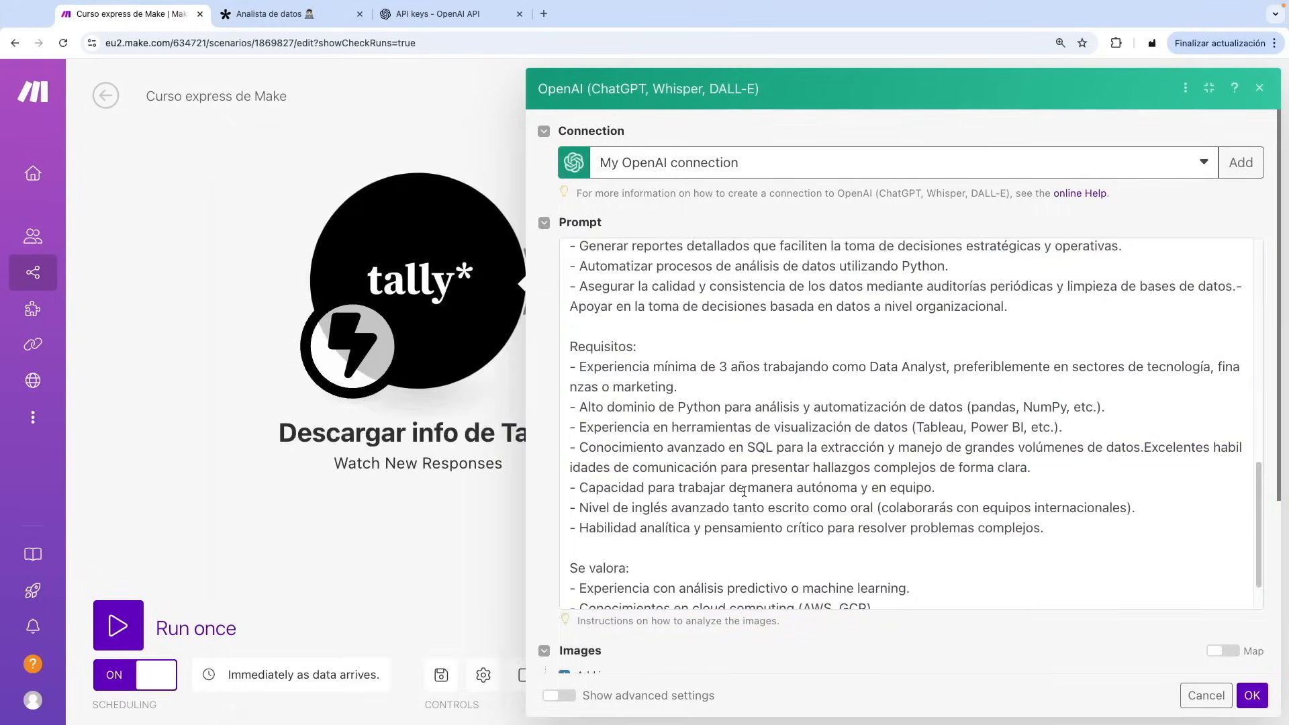
scroll(744, 492, up, 2)
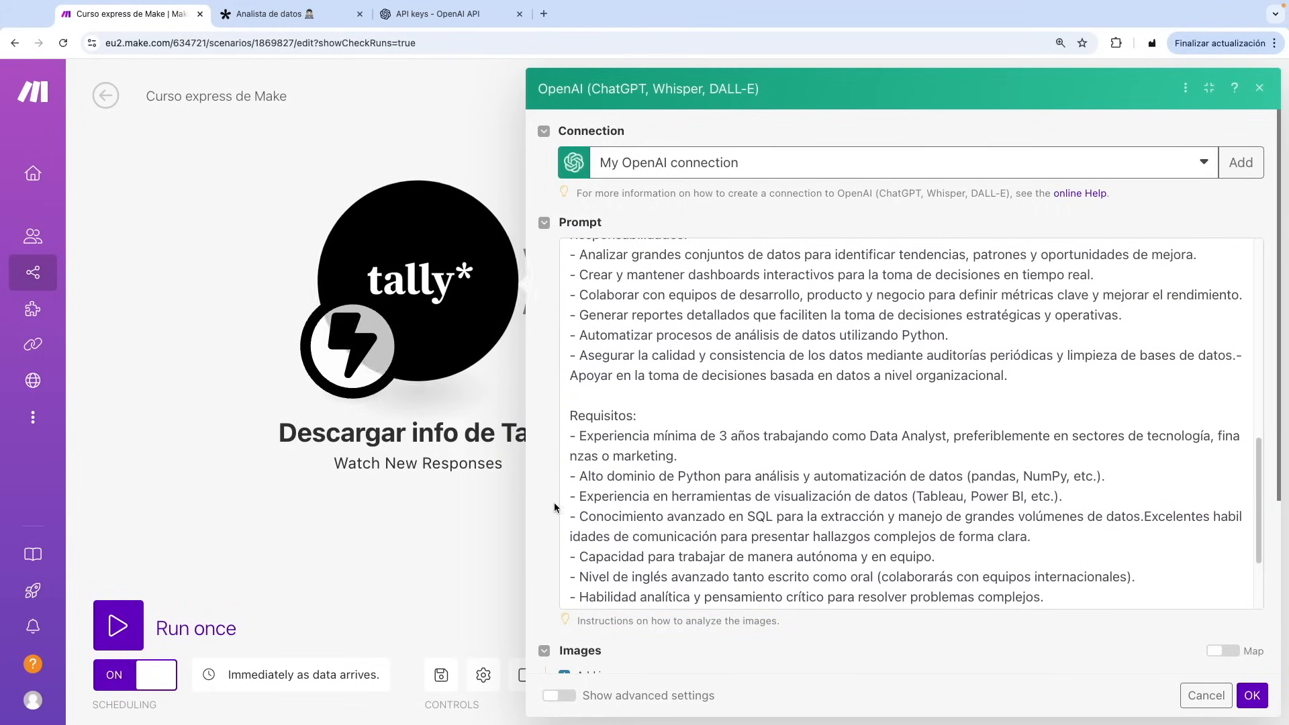
scroll(542, 521, down, 1)
- Add an image specified by Image URL and map it to the File URL of Sube tu CV
scroll(542, 521, down, 3)
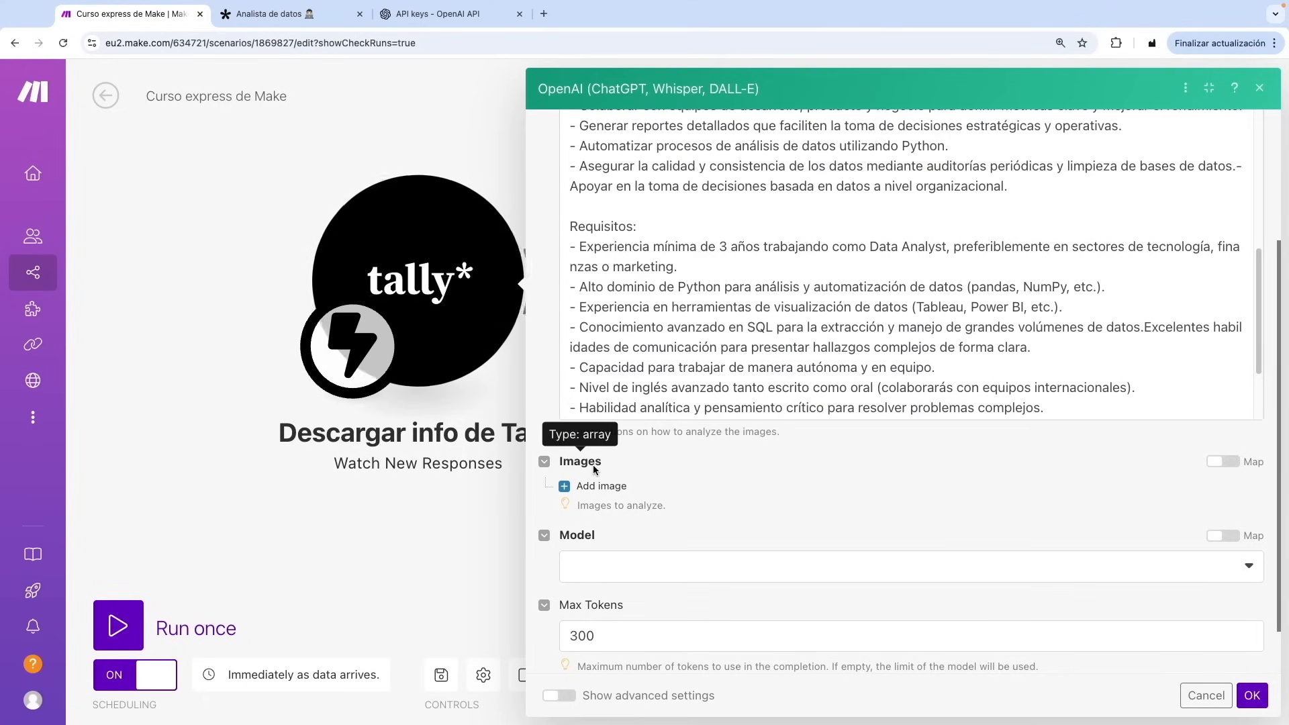
click(600, 486)
scroll(655, 452, down, 3)
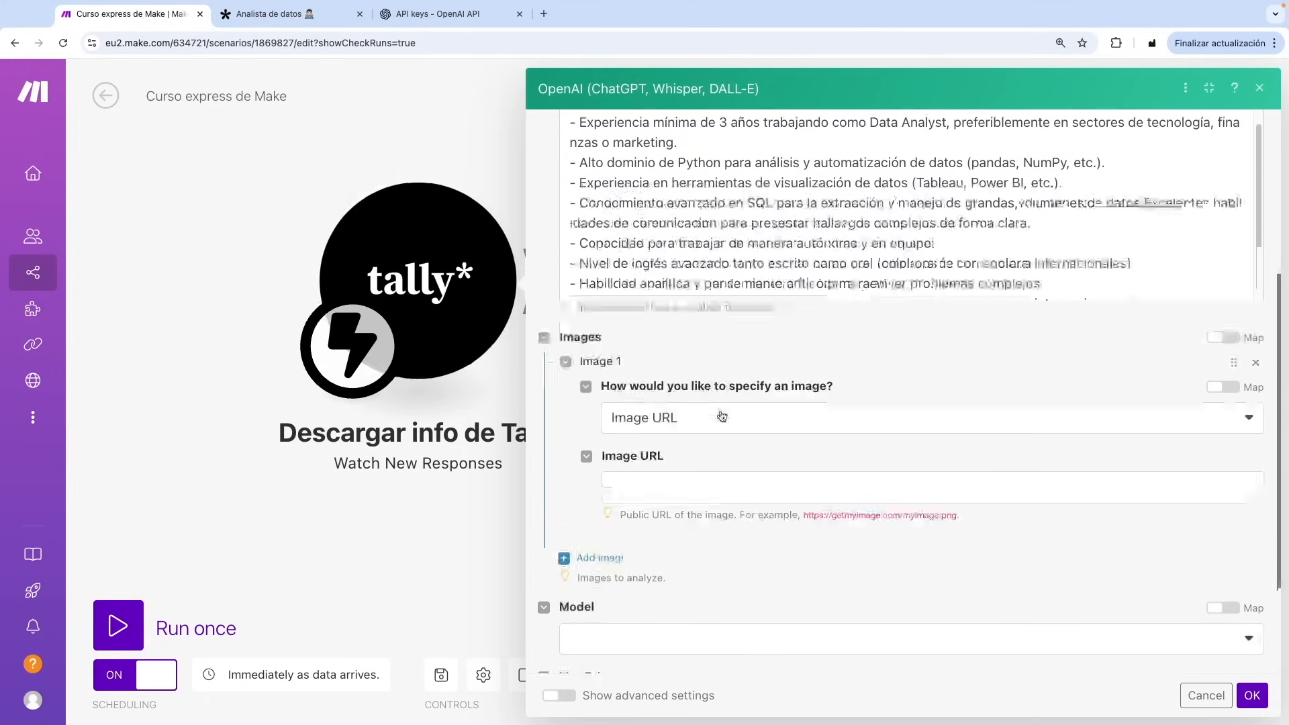
click(655, 452)
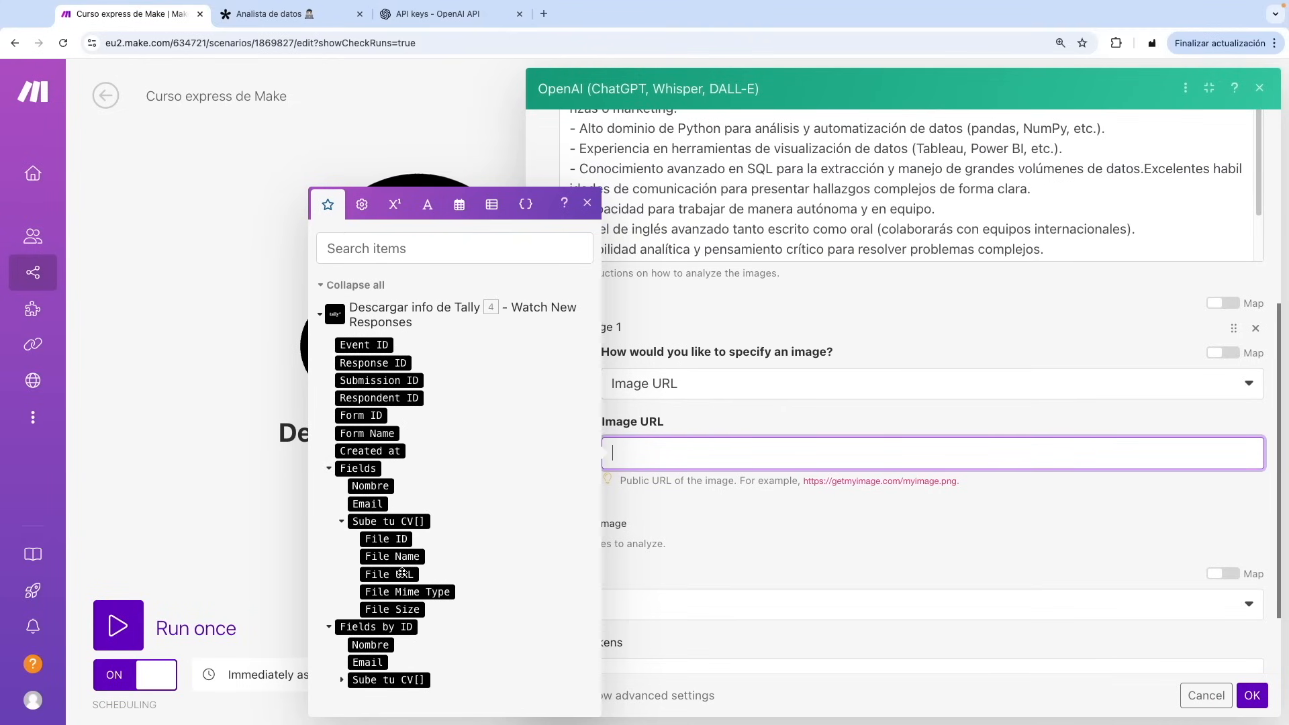
click(401, 574)
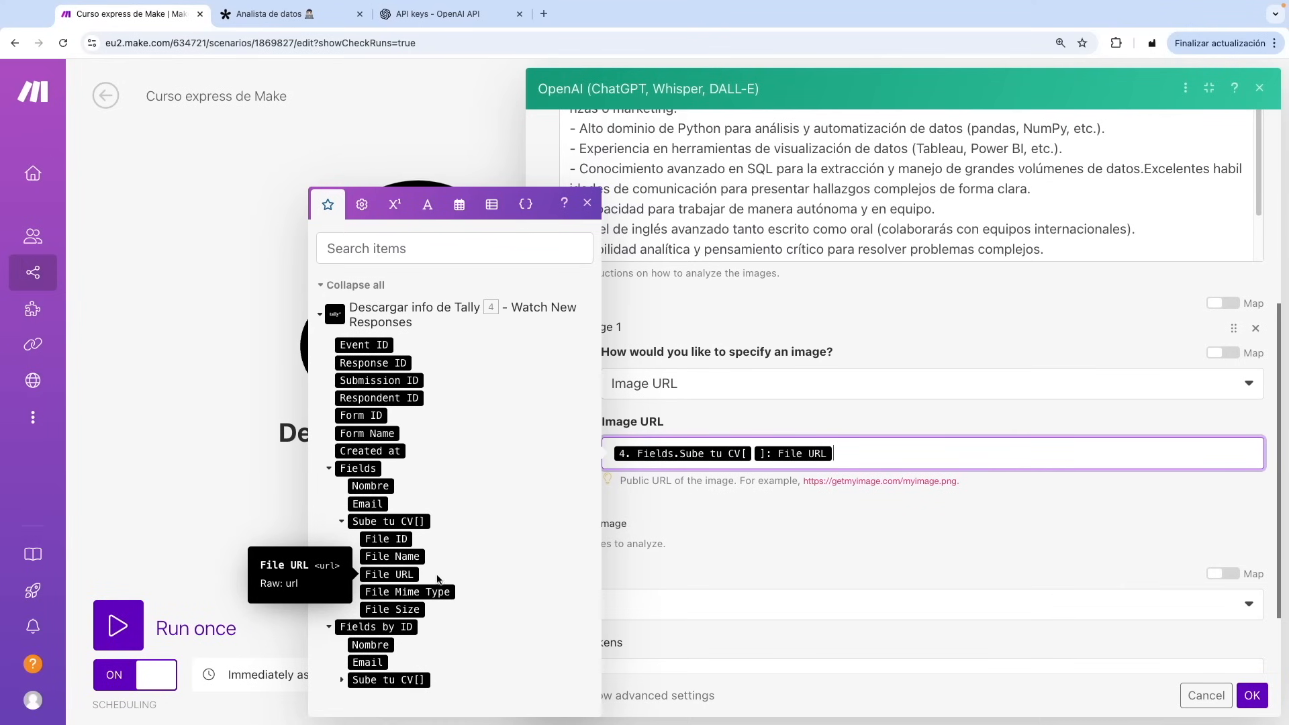
click(752, 500)
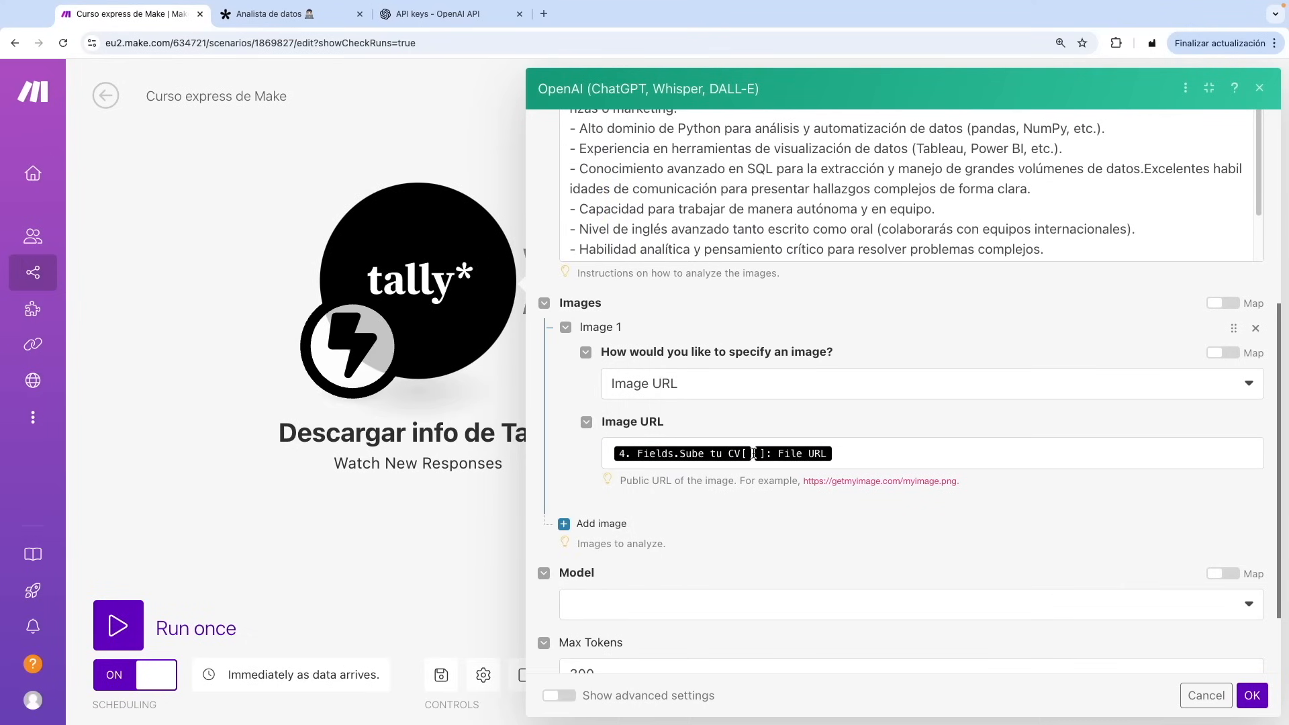
- Set the image analysis module's model to gpt-4o
scroll(754, 454, down, 2)
click(699, 509)
click(619, 337)
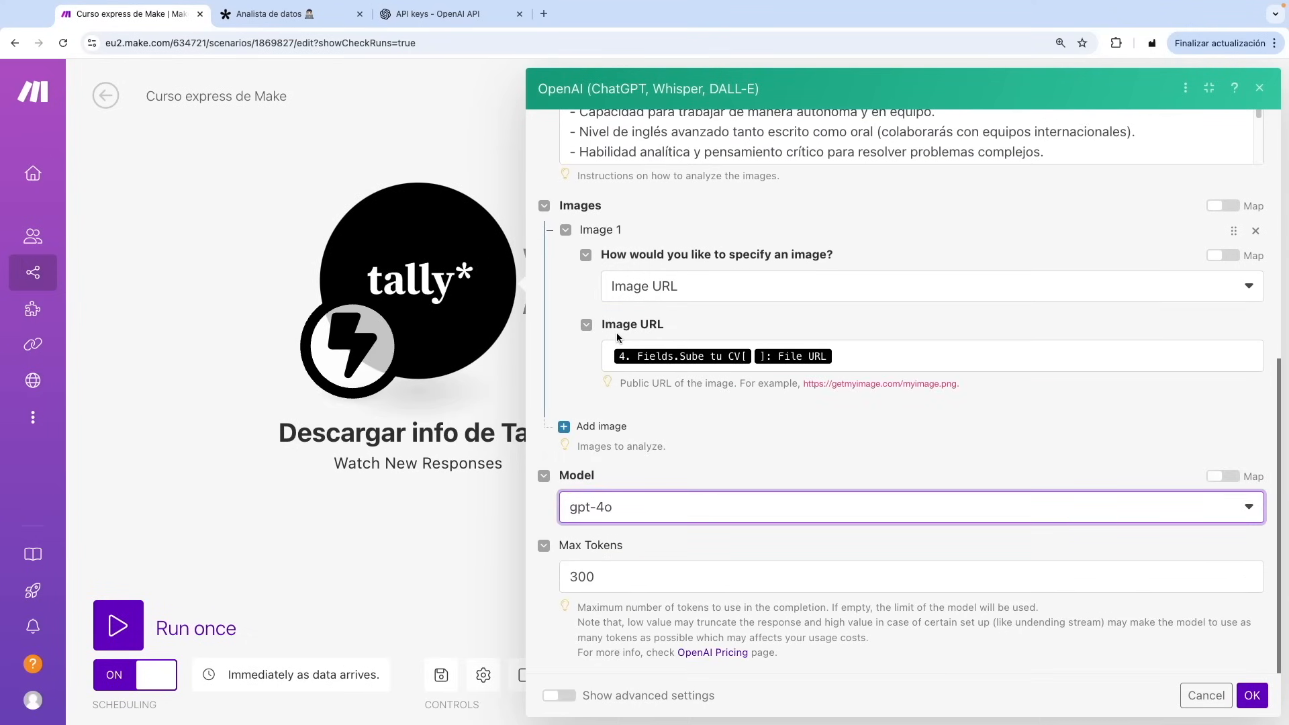
click(652, 441)
scroll(652, 441, up, 6)
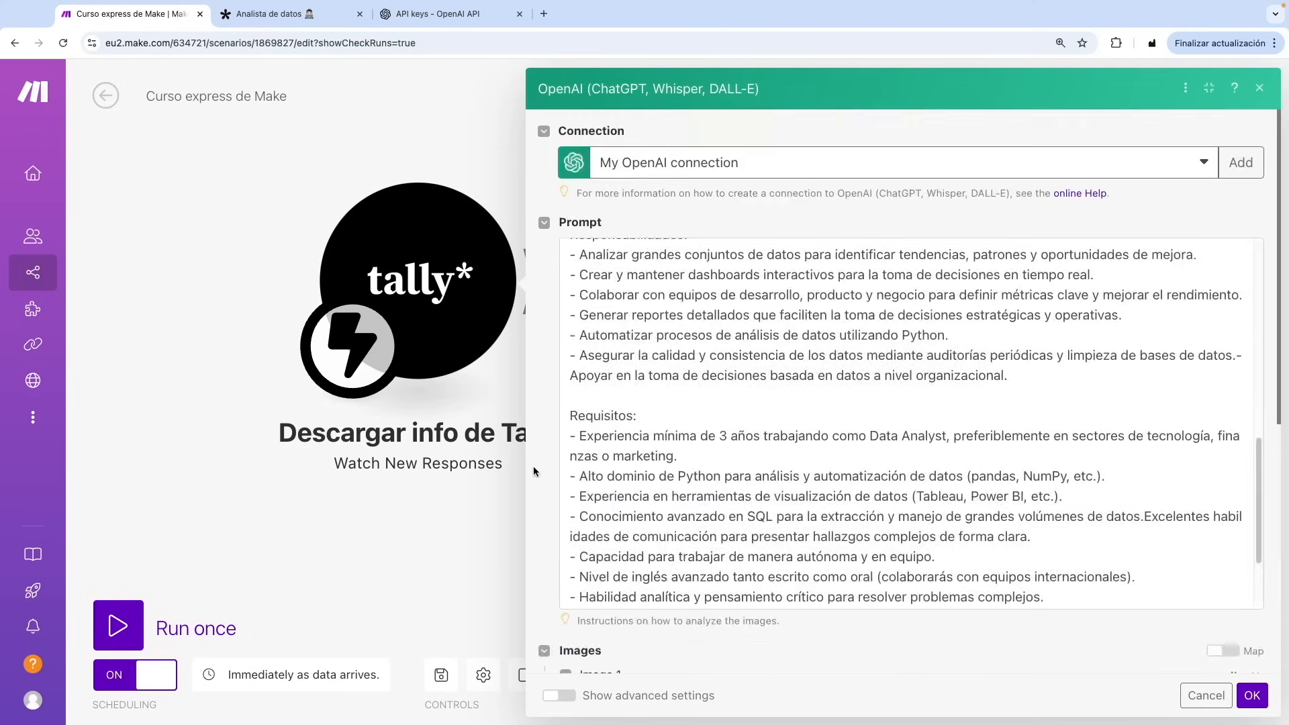
- Show the OpenAI module's advanced settings, review the token, temperature, Top P and number options, accept the settings and save the scenario
scroll(533, 466, down, 6)
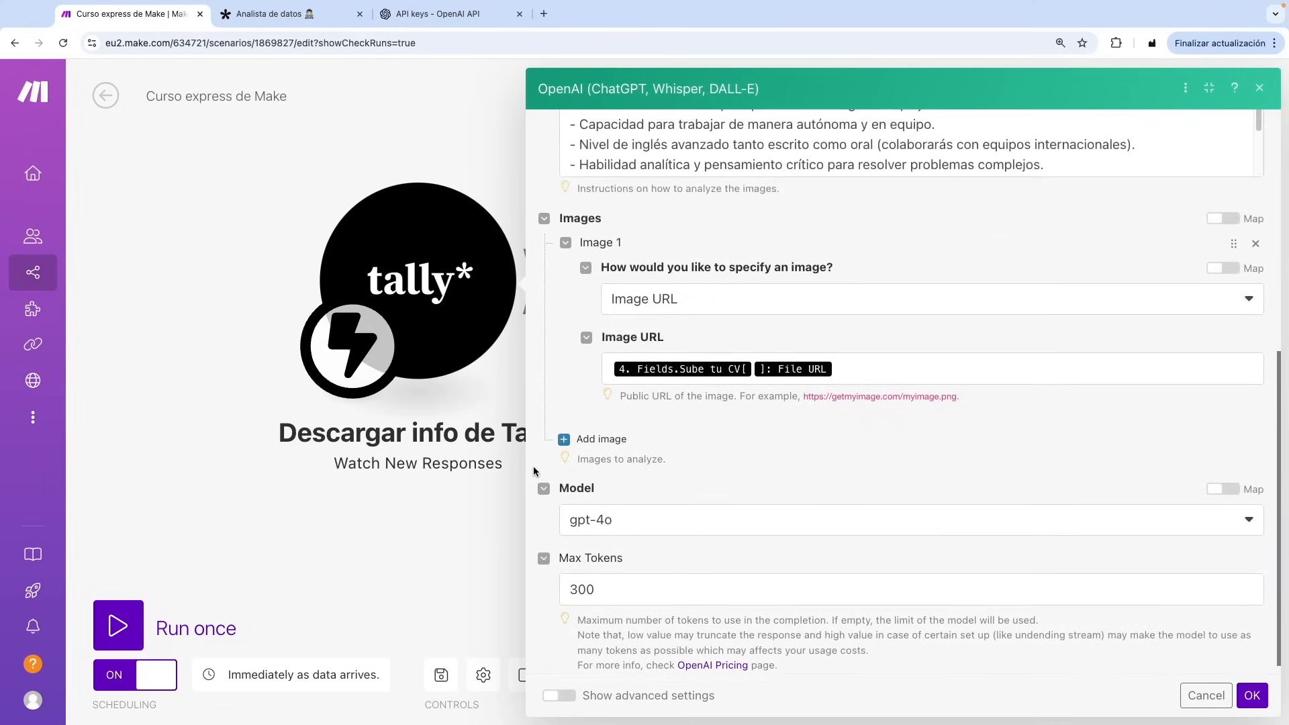
click(570, 699)
scroll(608, 606, down, 3)
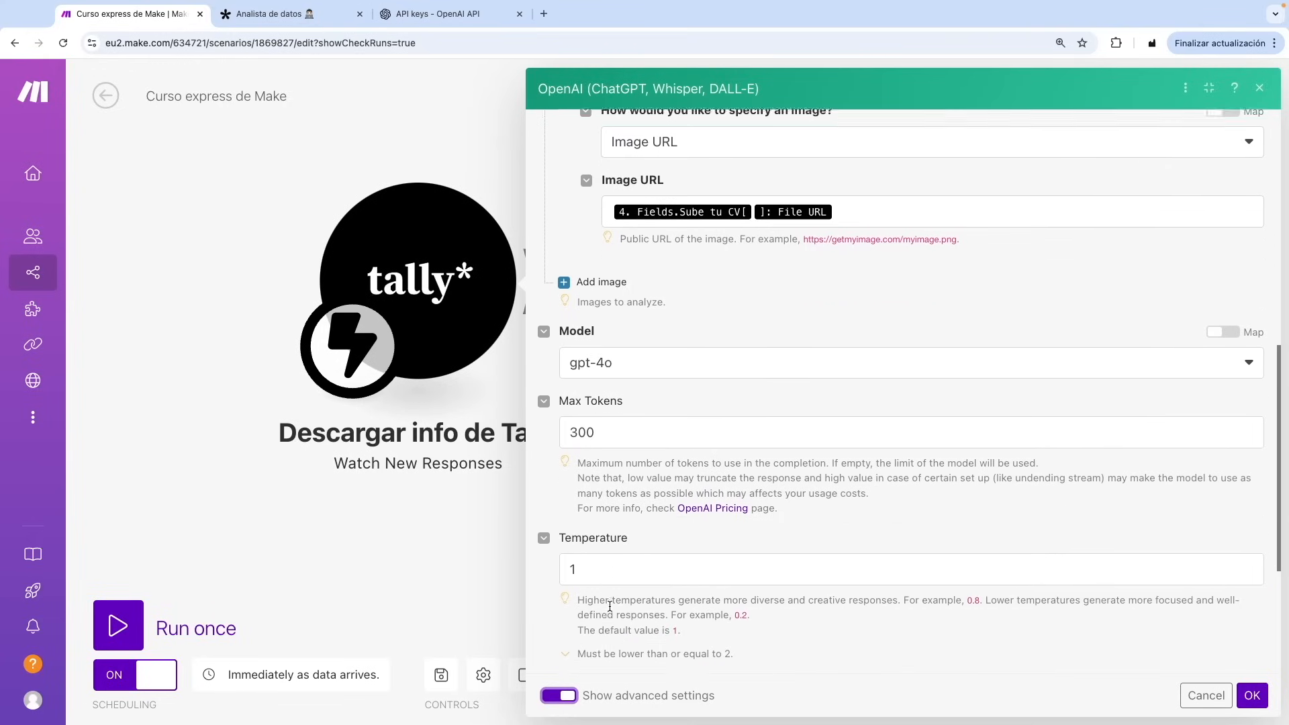
scroll(610, 607, down, 3)
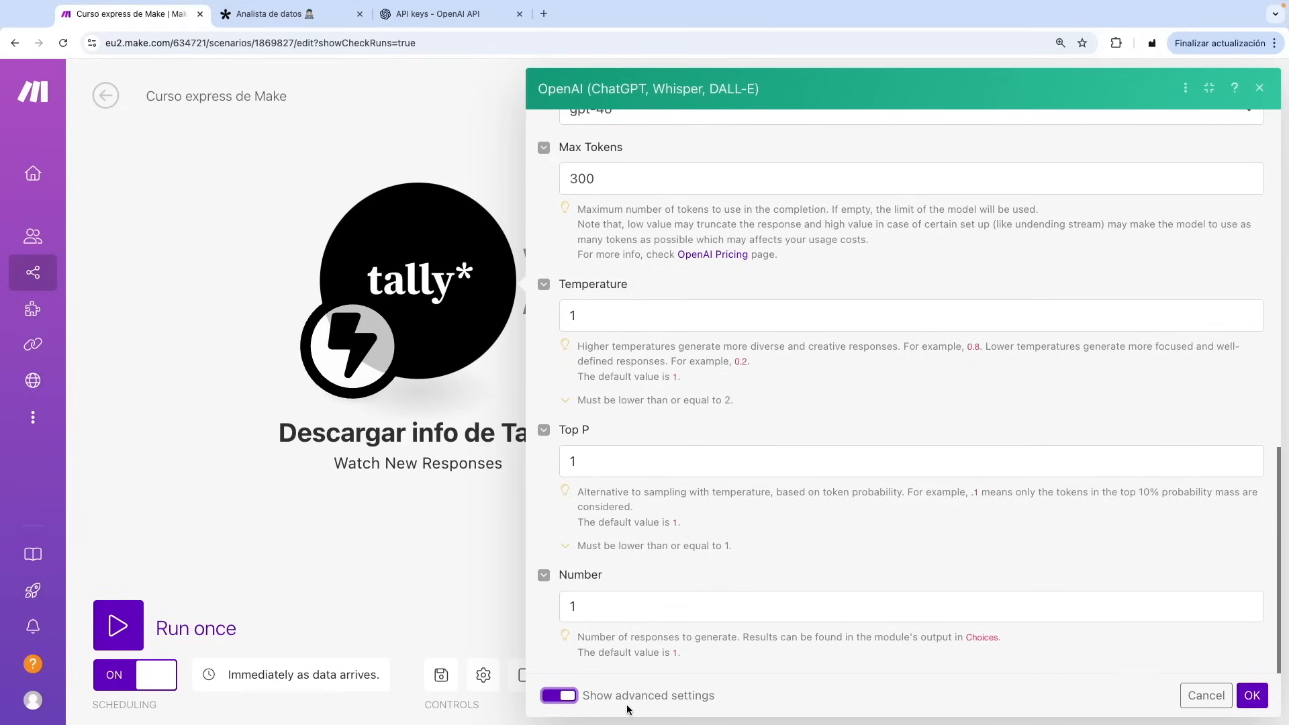
click(1253, 695)
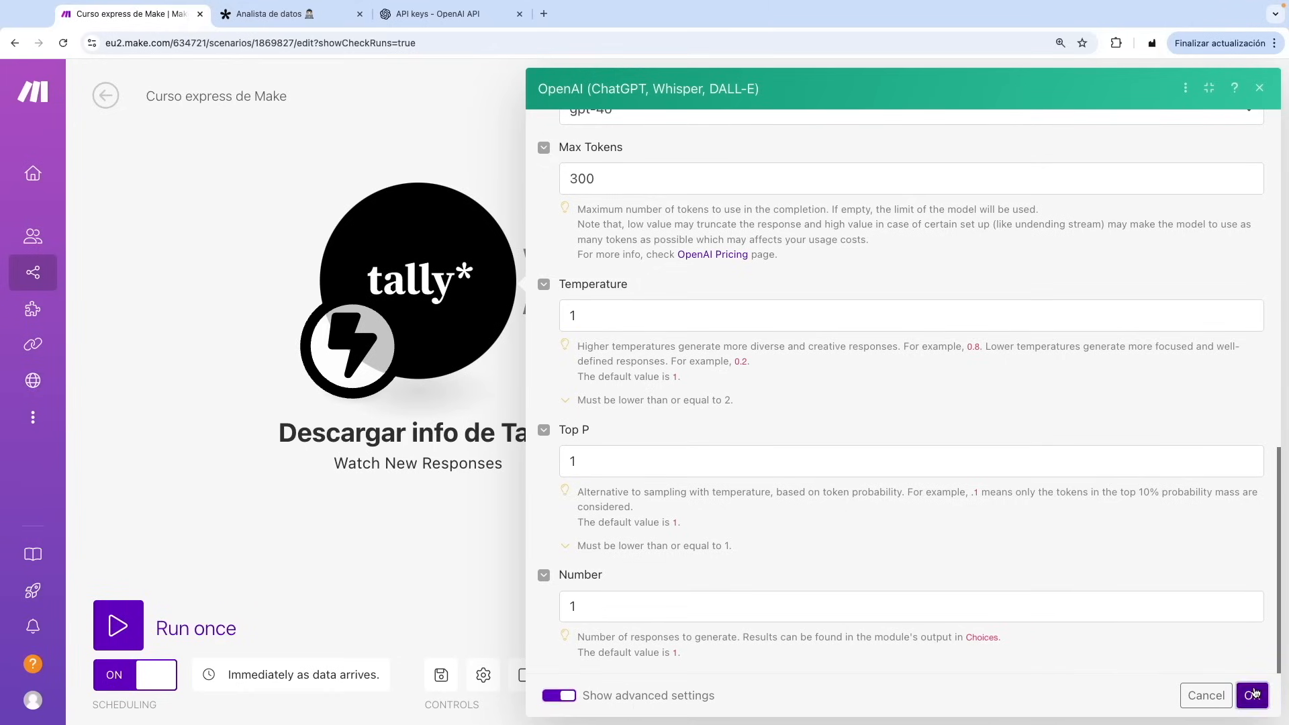
click(428, 663)
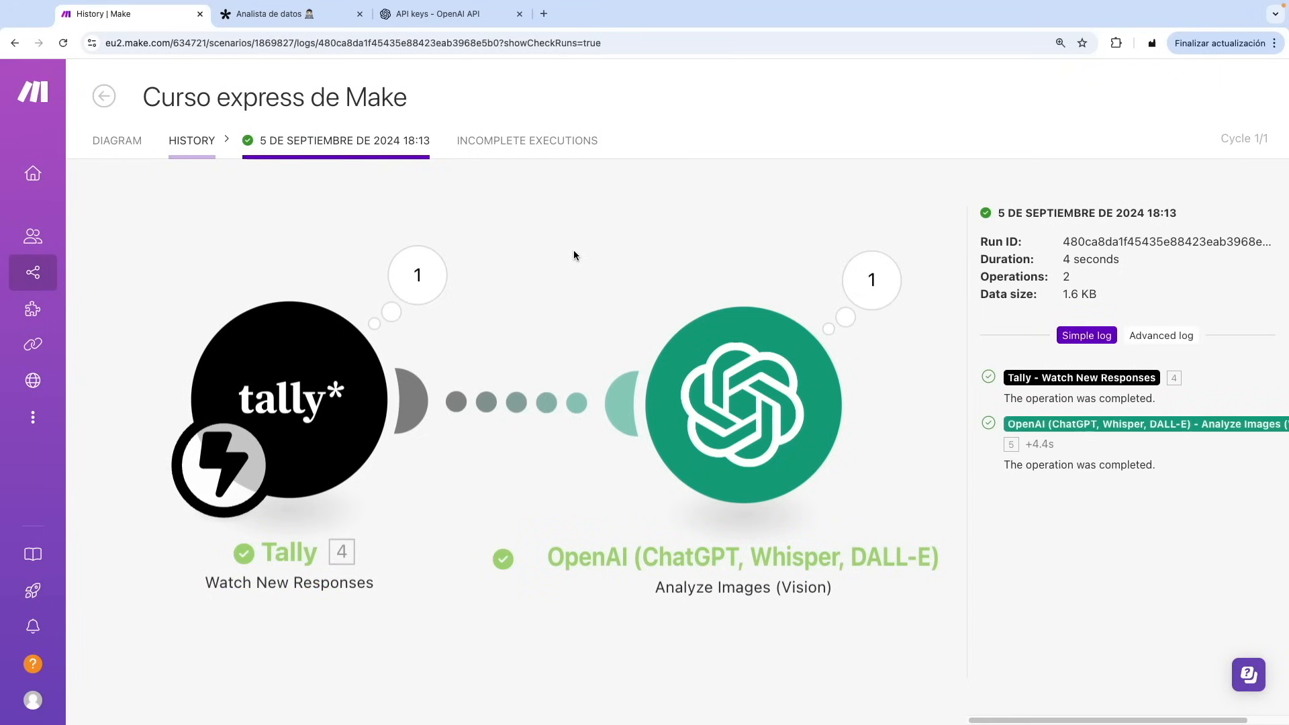
- Examine the OpenAI operation's input prompt and image URL in the run history, and compare the URL with the Tally output's File URL
click(848, 276)
click(1208, 88)
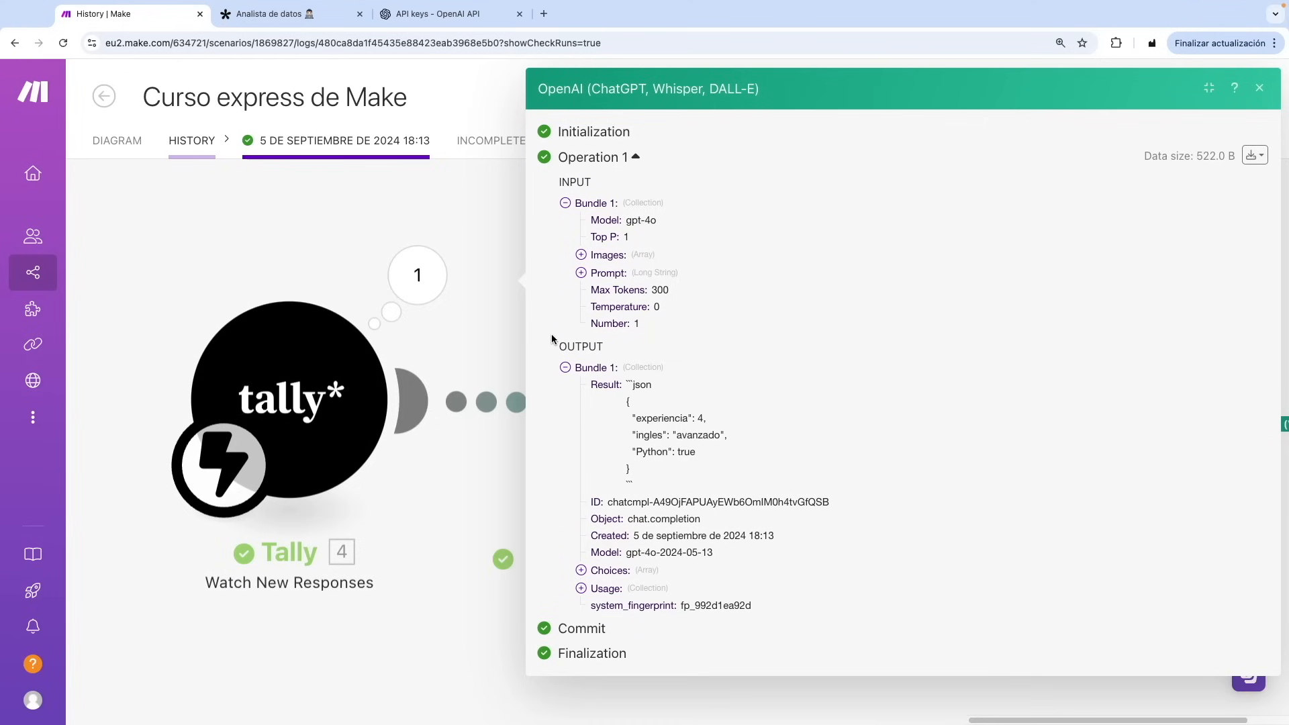
click(582, 273)
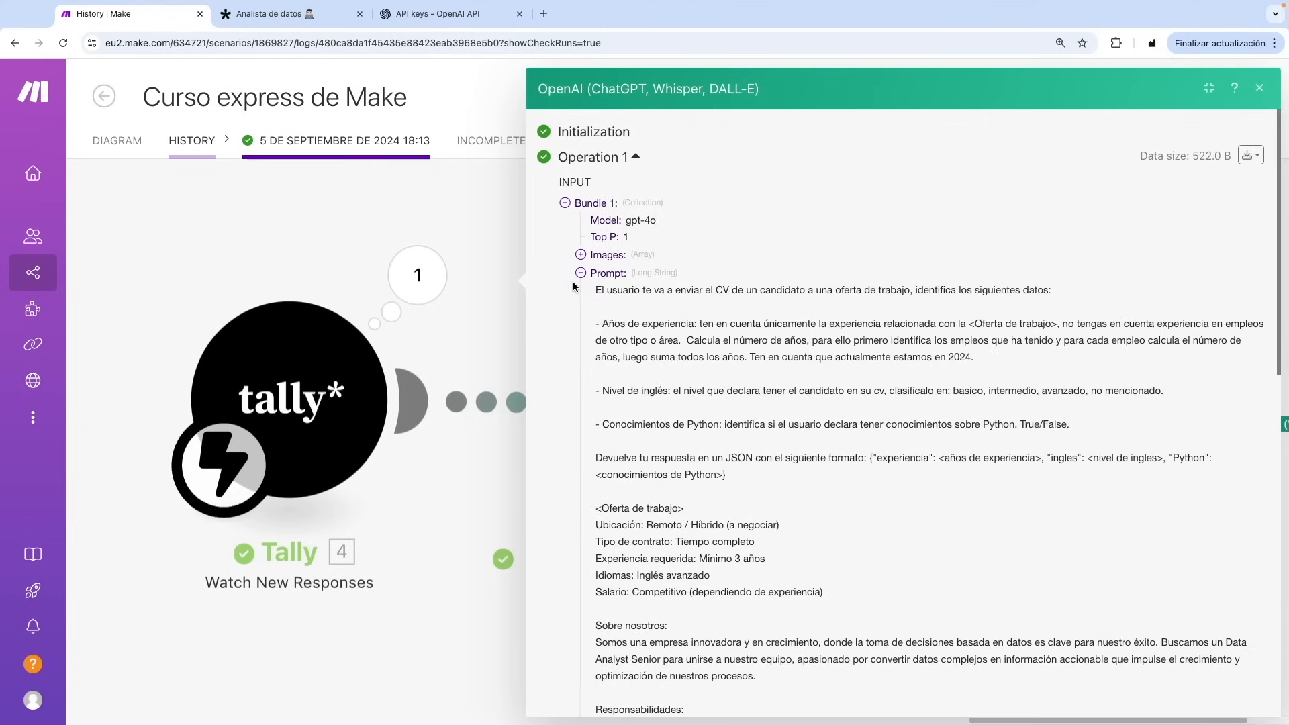
click(580, 272)
click(581, 255)
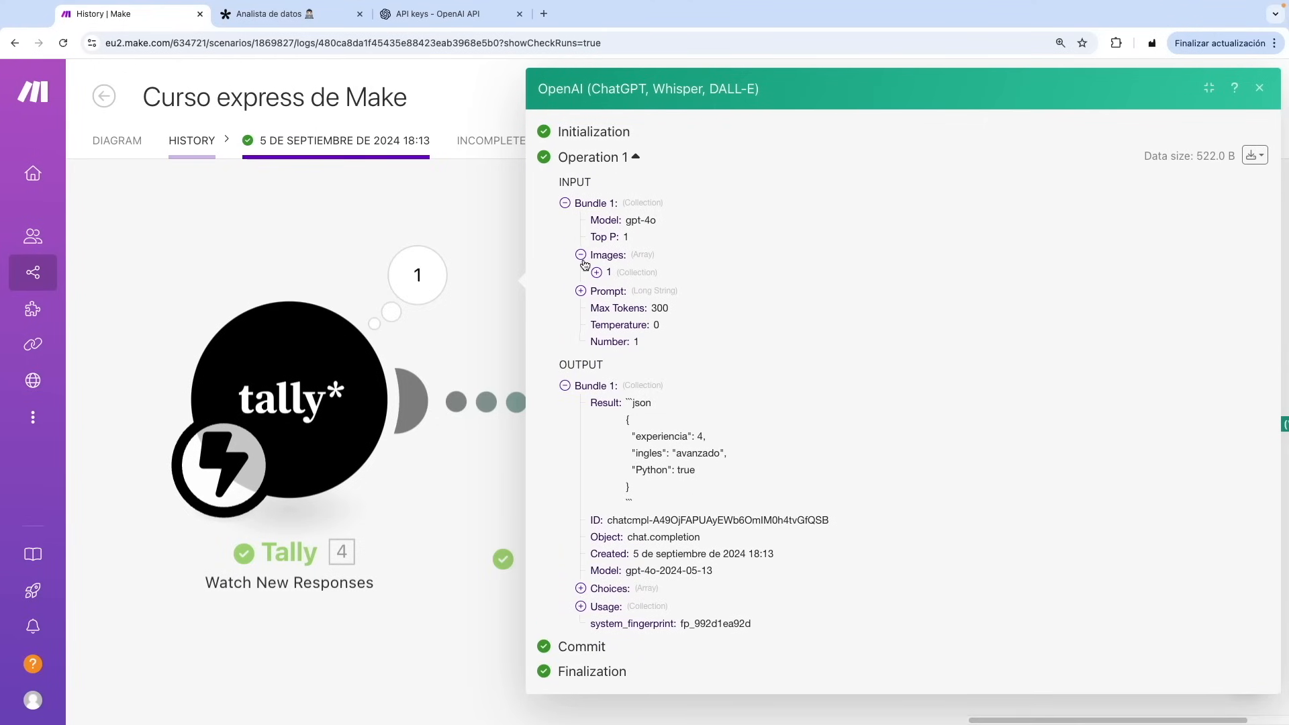
click(597, 272)
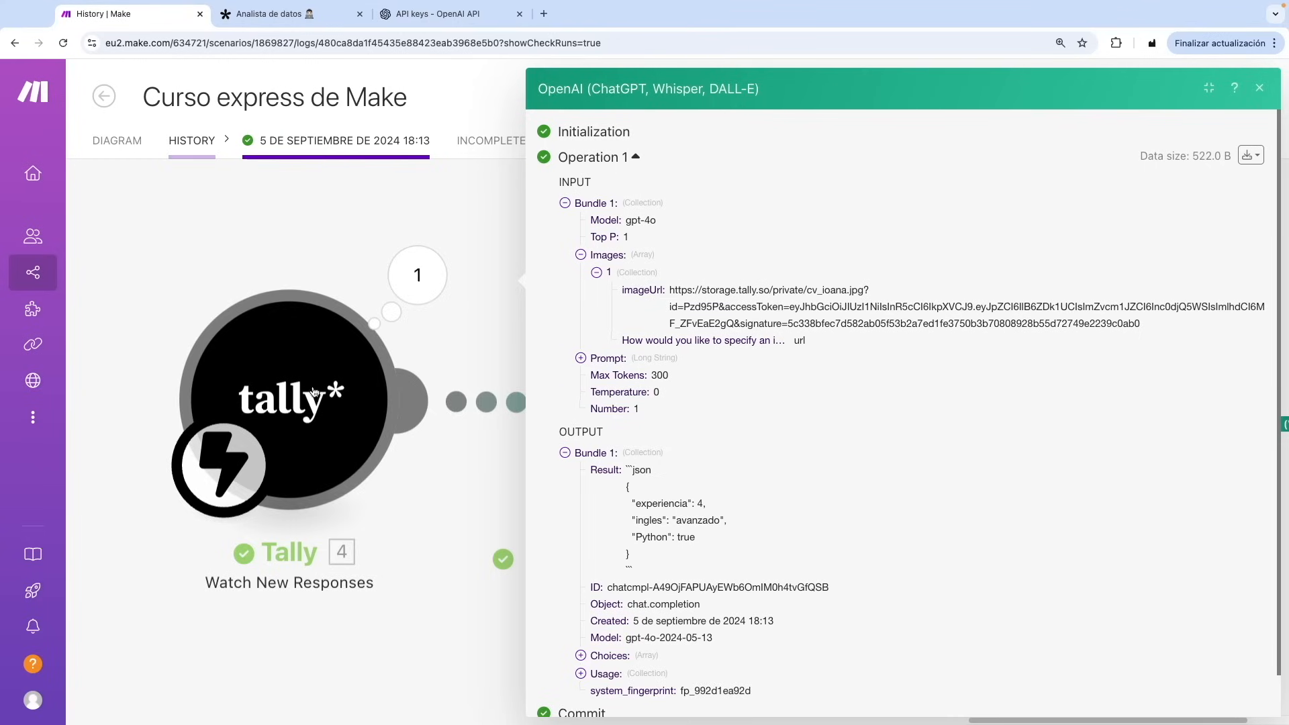
drag(670, 289, 1146, 327)
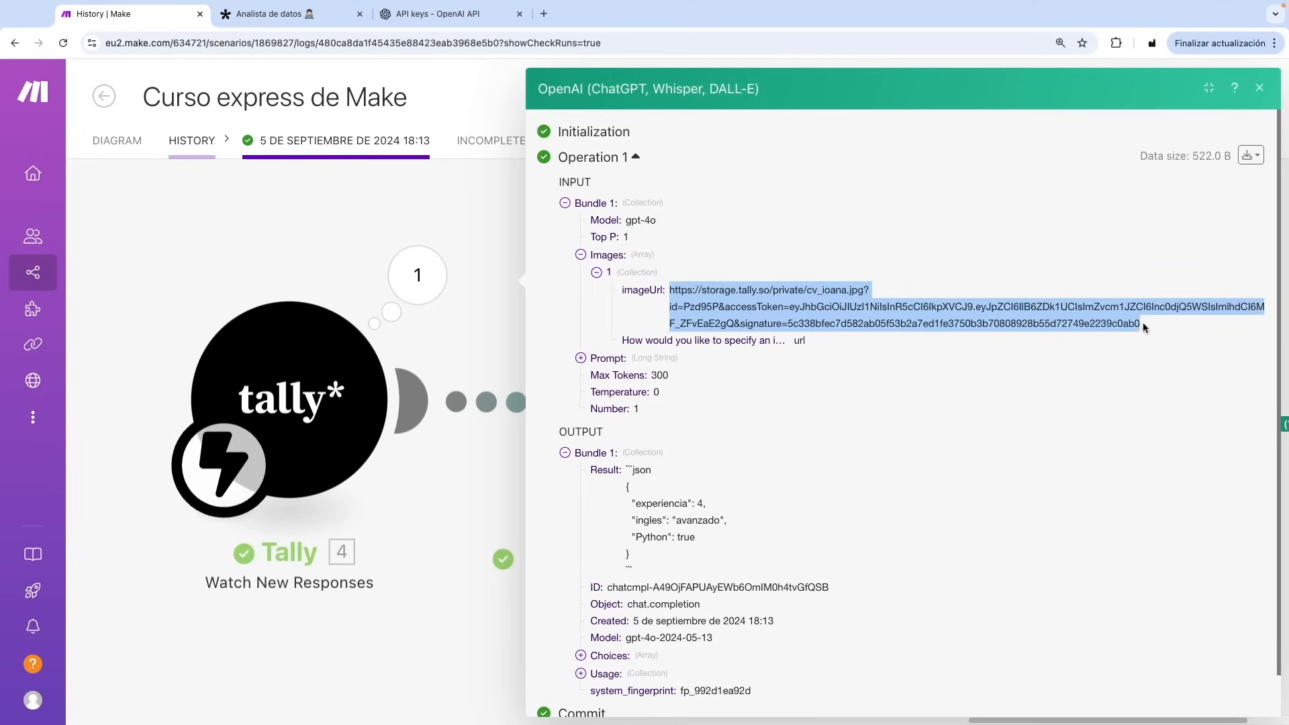
click(411, 304)
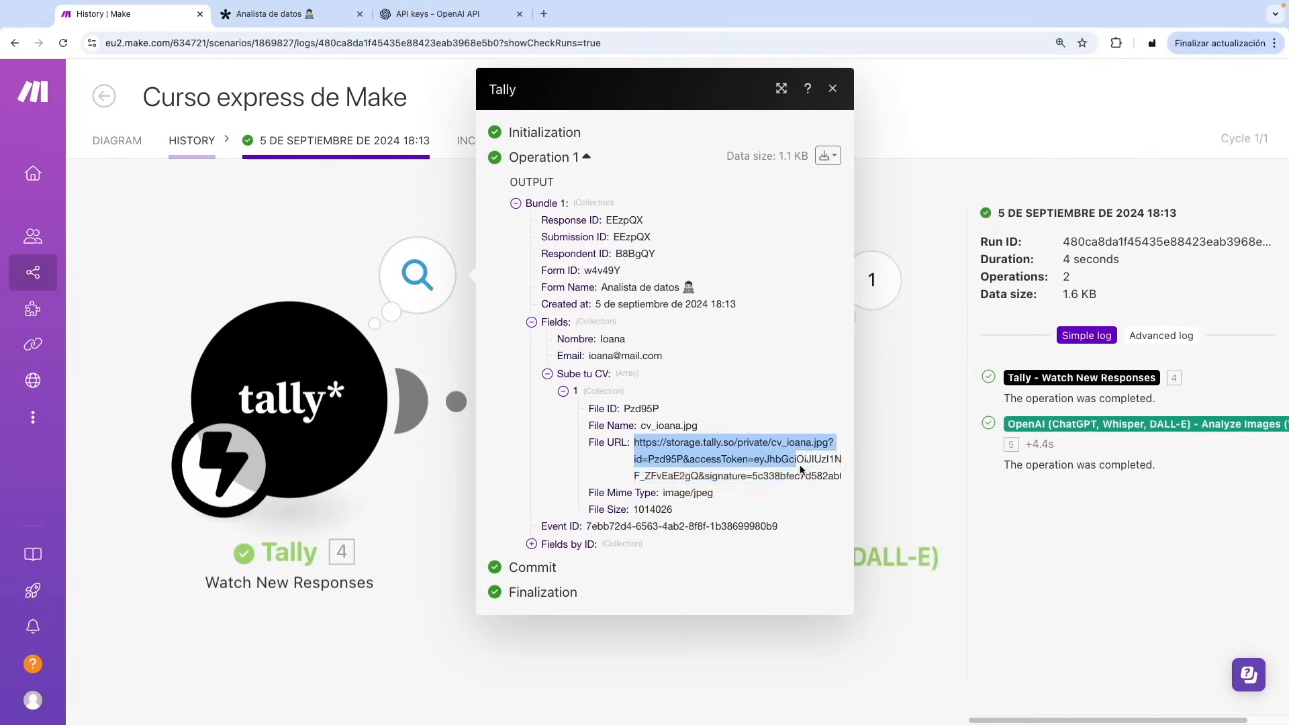
- Enlarge the OpenAI operation details and examine the JSON result for experience, English level and Python knowledge
click(871, 283)
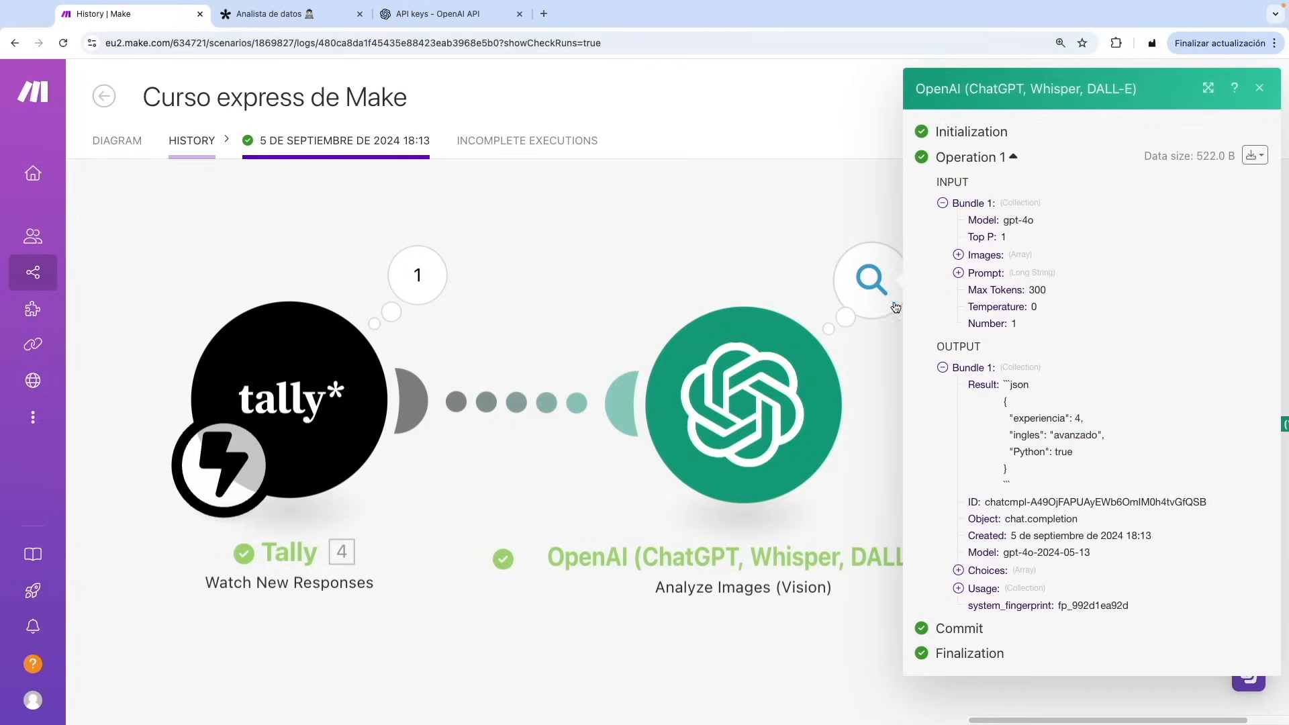
click(1208, 88)
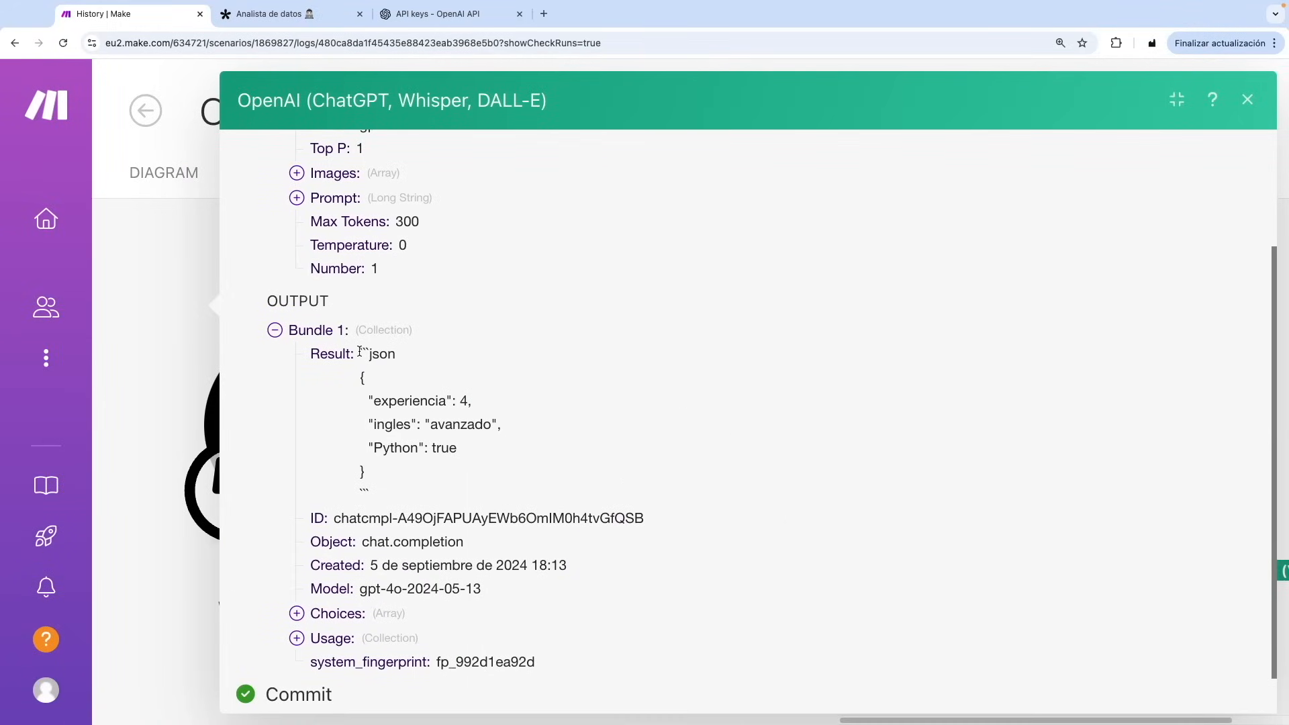
drag(359, 350, 371, 483)
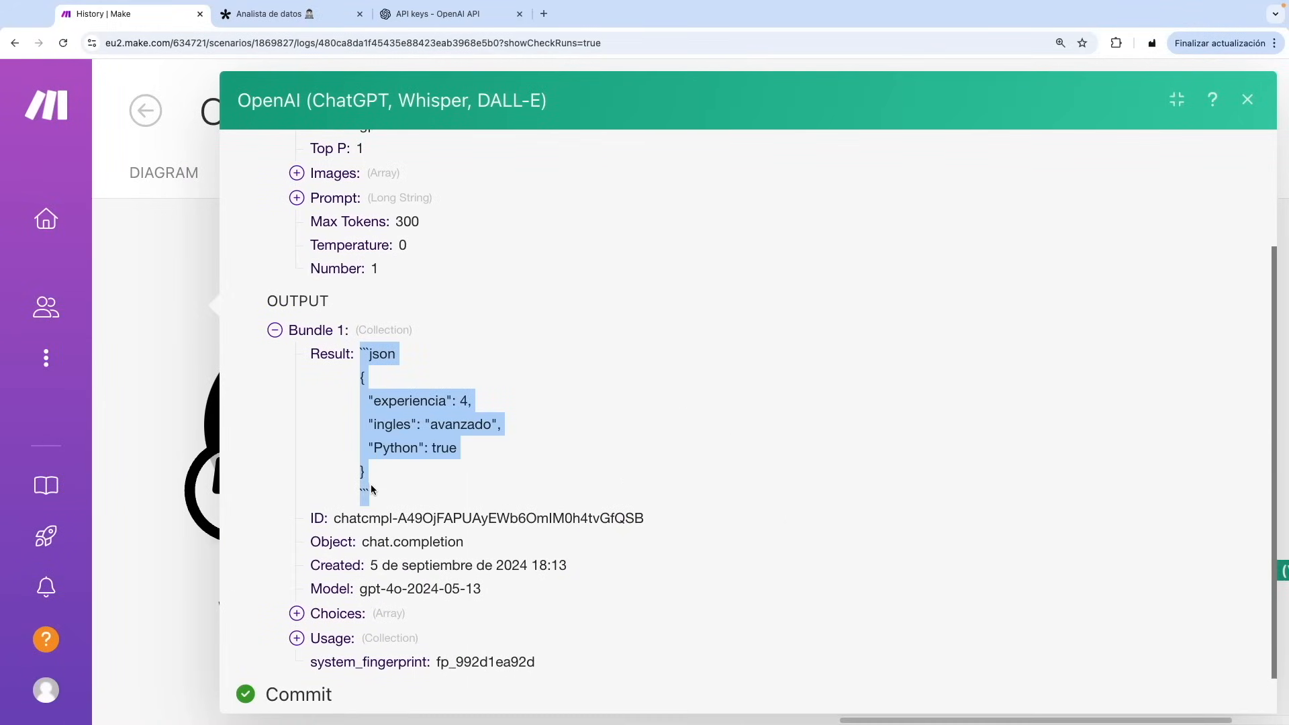
drag(361, 369, 374, 469)
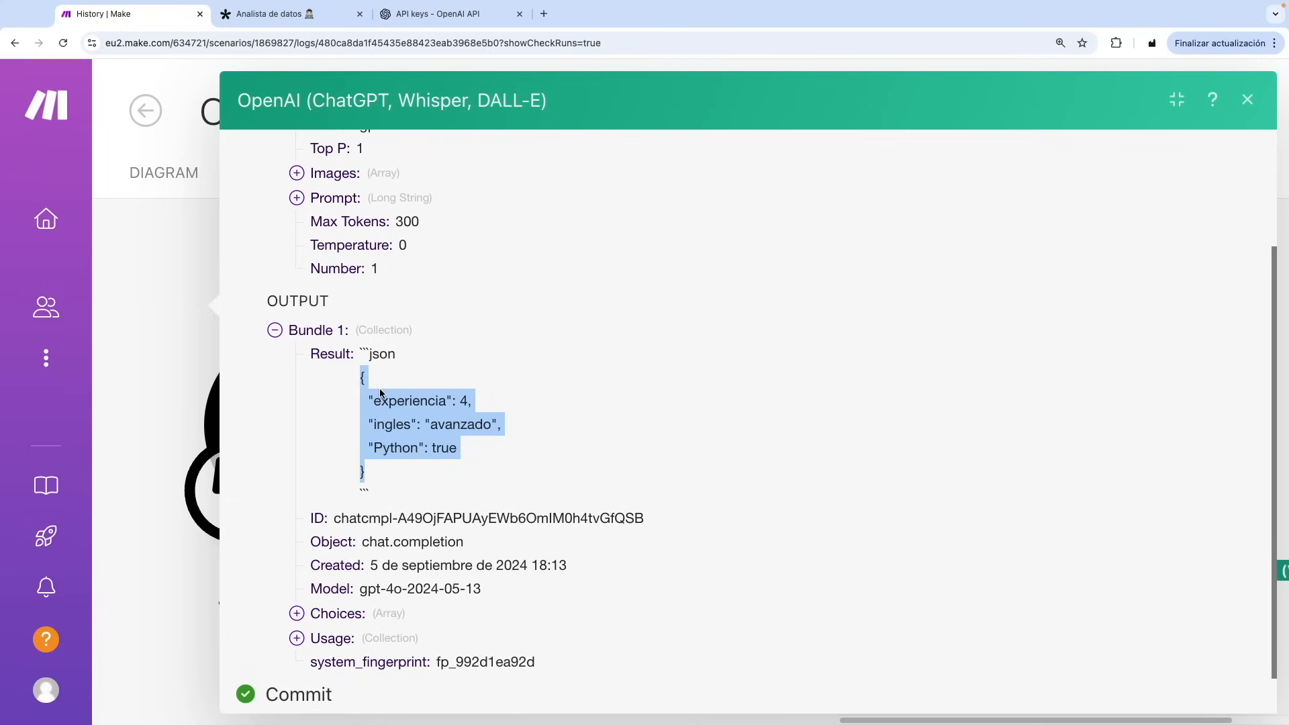
drag(374, 400, 478, 405)
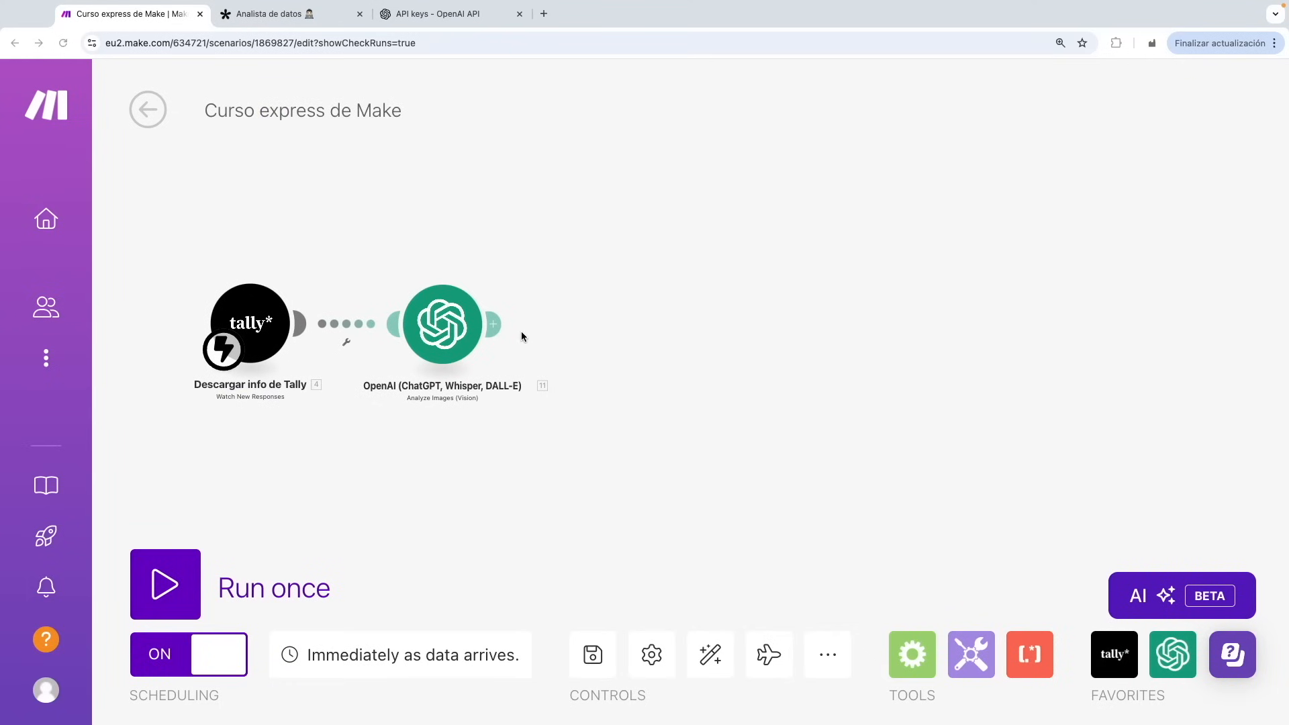
- Add an Airtable Create a Record module after the OpenAI module and move it farther away, leaving its settings unconfigured
scroll(521, 333, up, 3)
click(609, 353)
scroll(646, 361, left, 1)
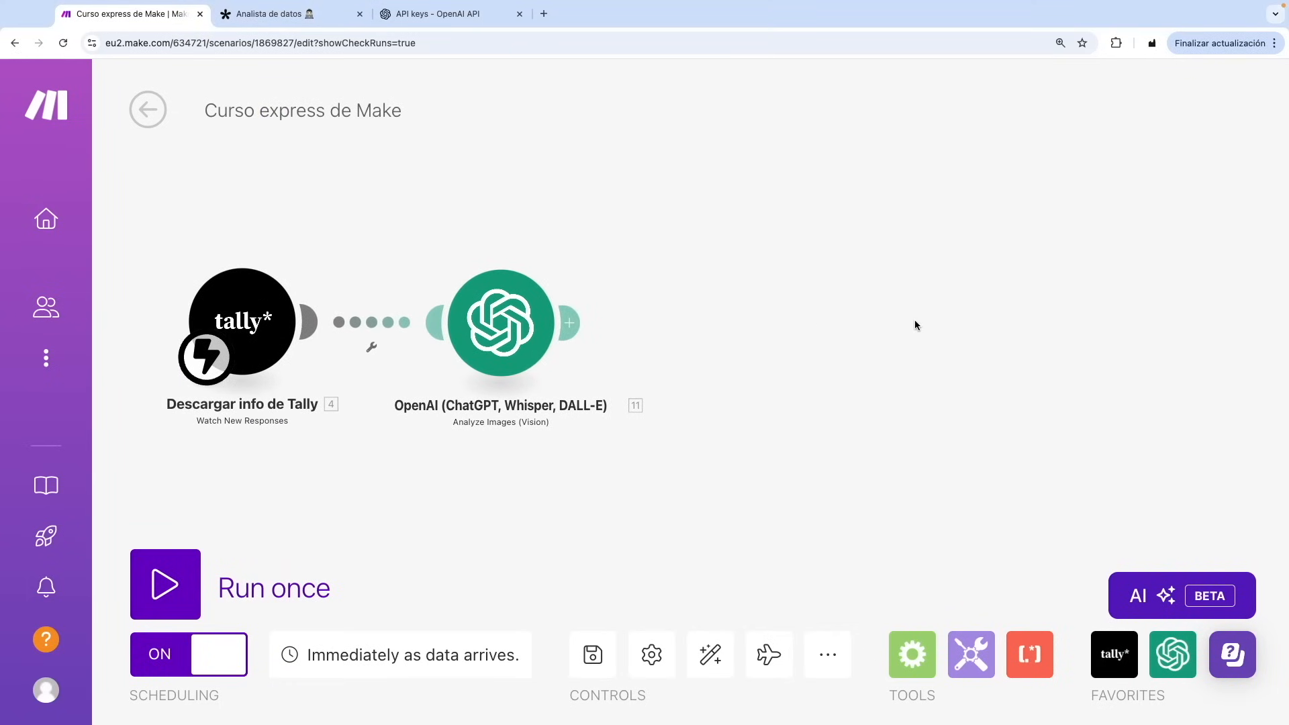
click(570, 323)
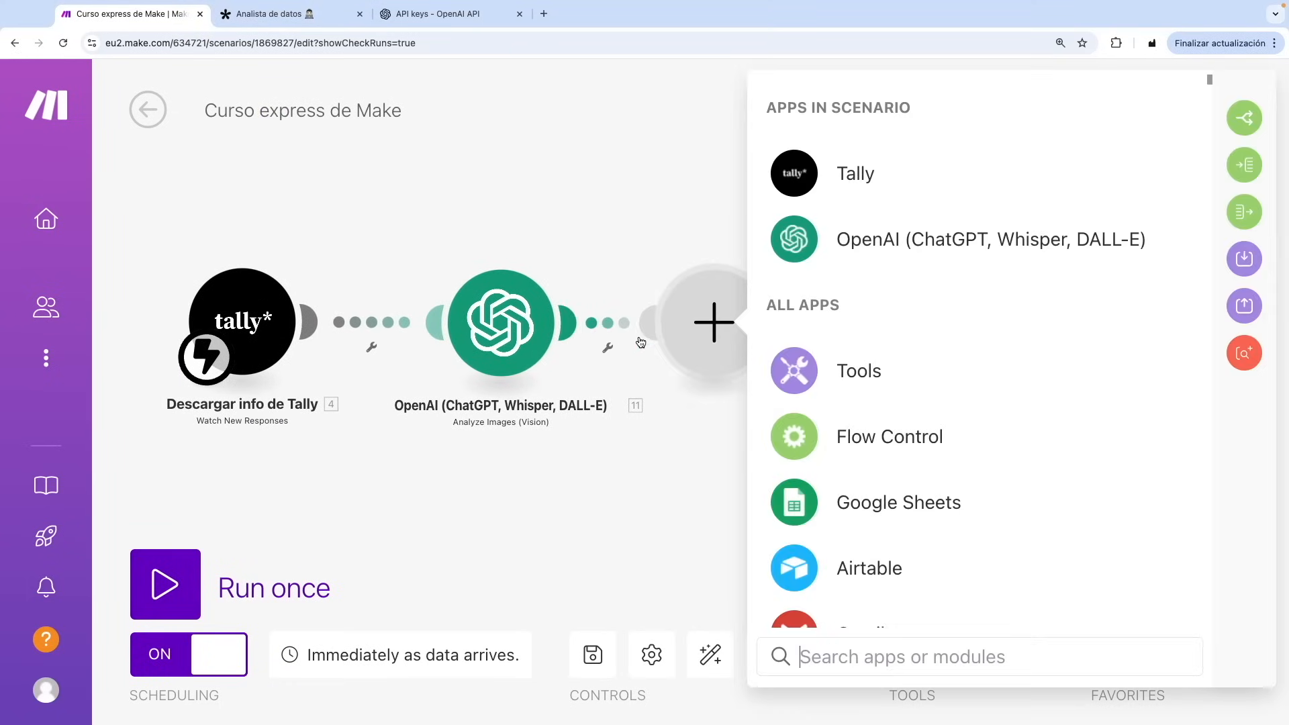
text(airt)
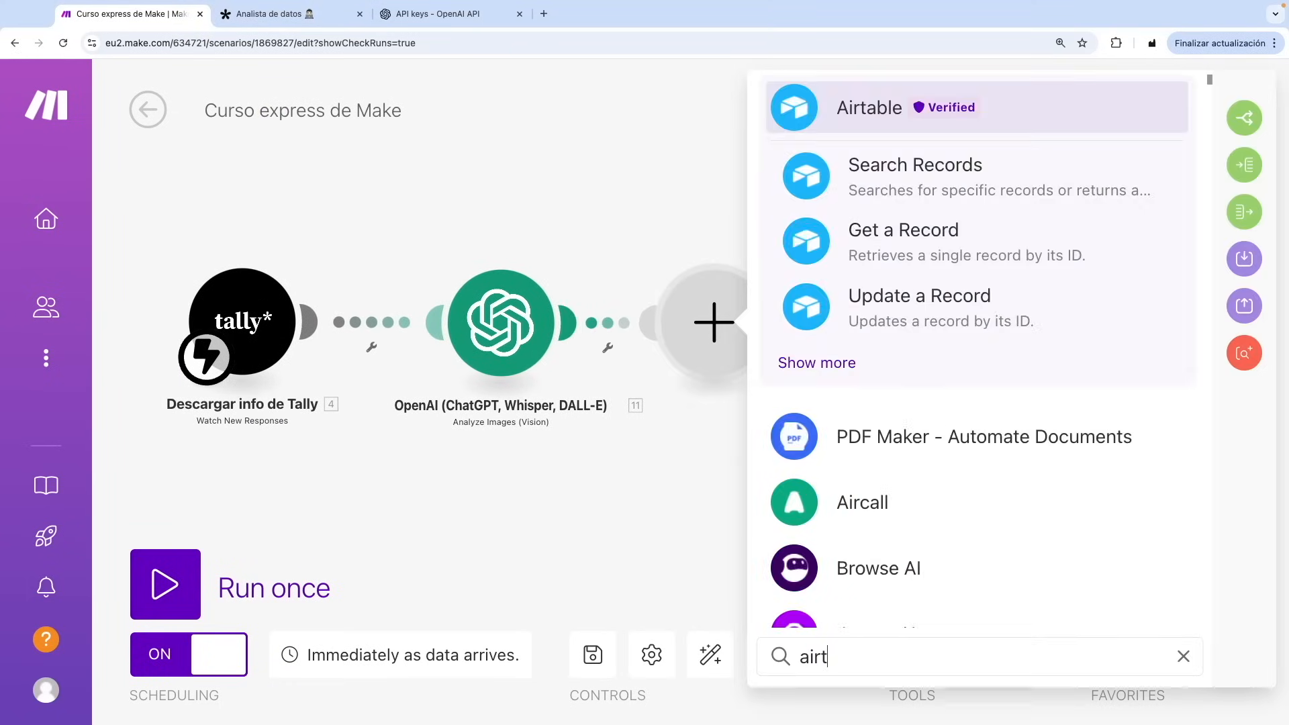
click(818, 364)
scroll(849, 407, down, 1)
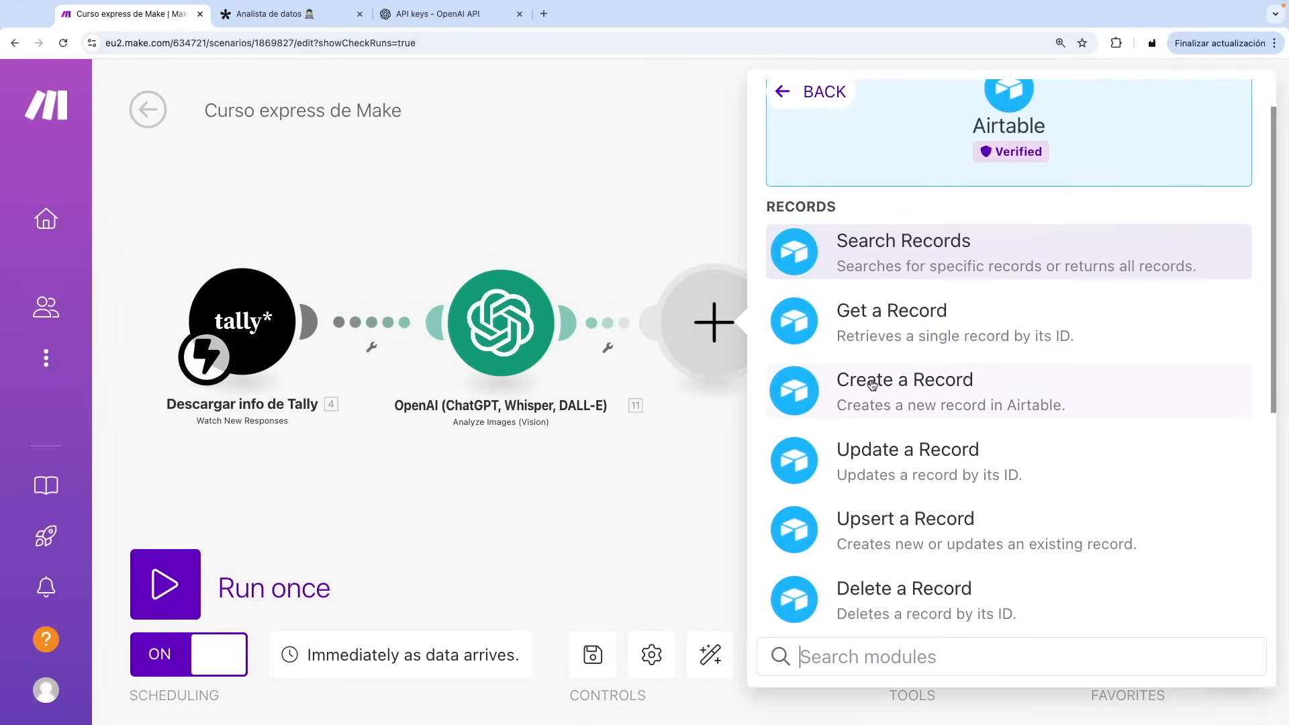
click(872, 386)
click(686, 477)
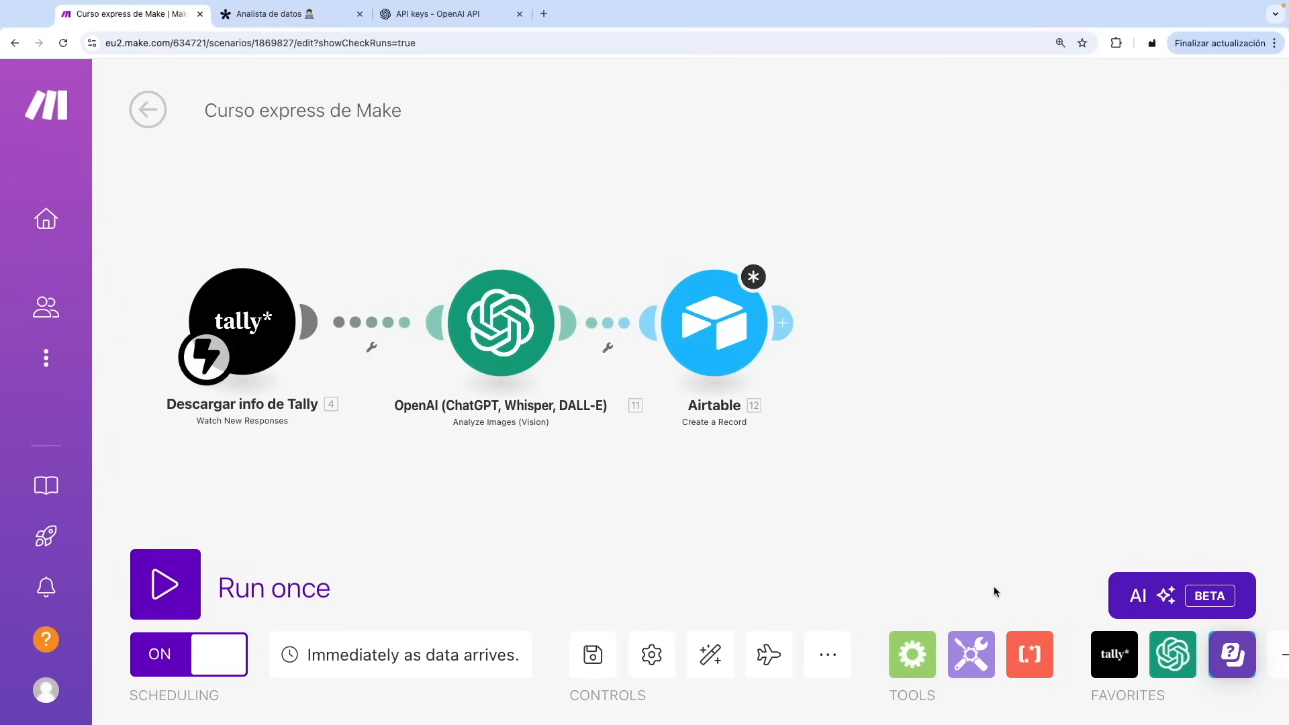
drag(720, 345, 900, 347)
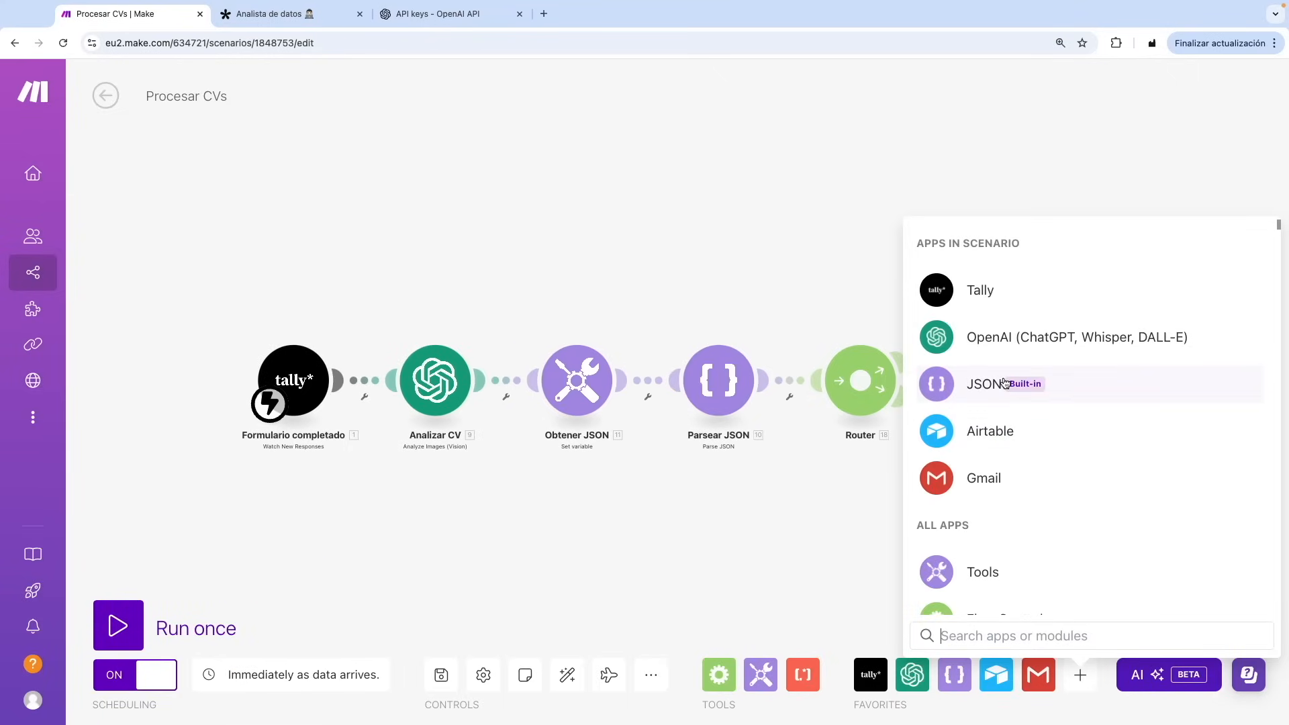
- Browse the available apps and review the Tools modules, covering variables, Sleep, aggregators and transformers, in the Procesar CVs scenario
scroll(1005, 383, down, 5)
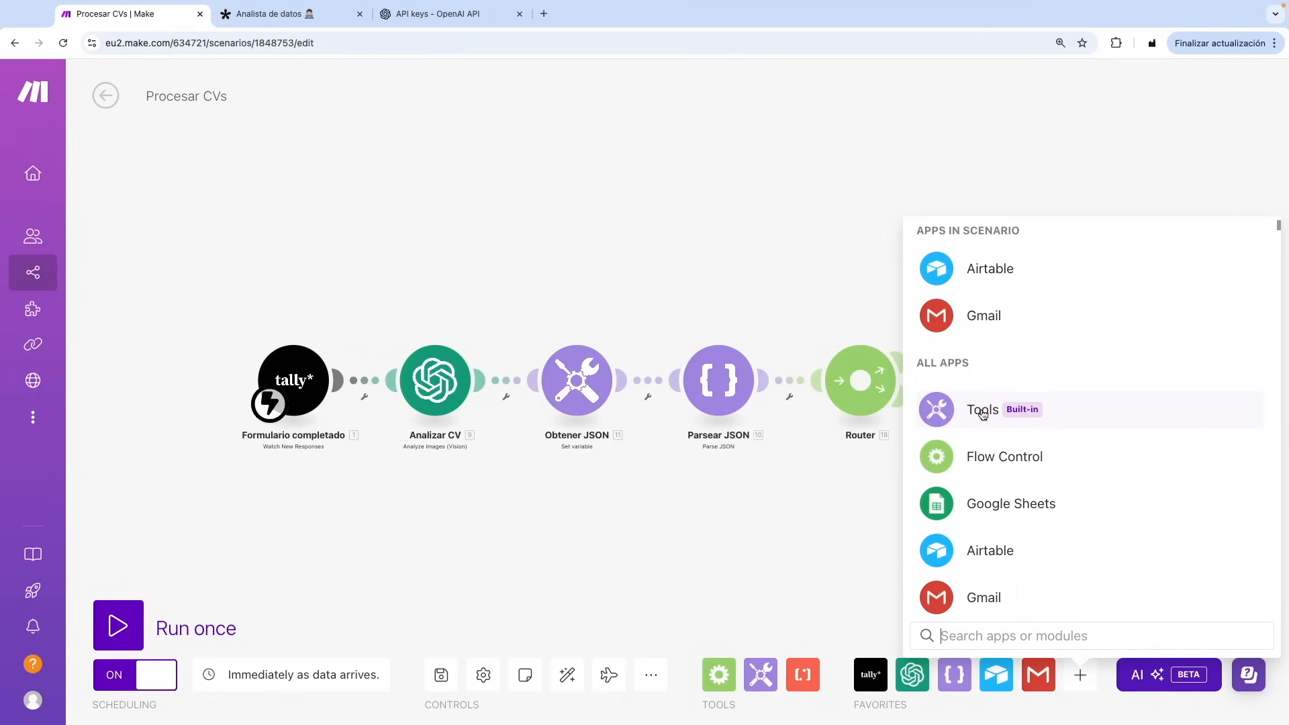
click(829, 537)
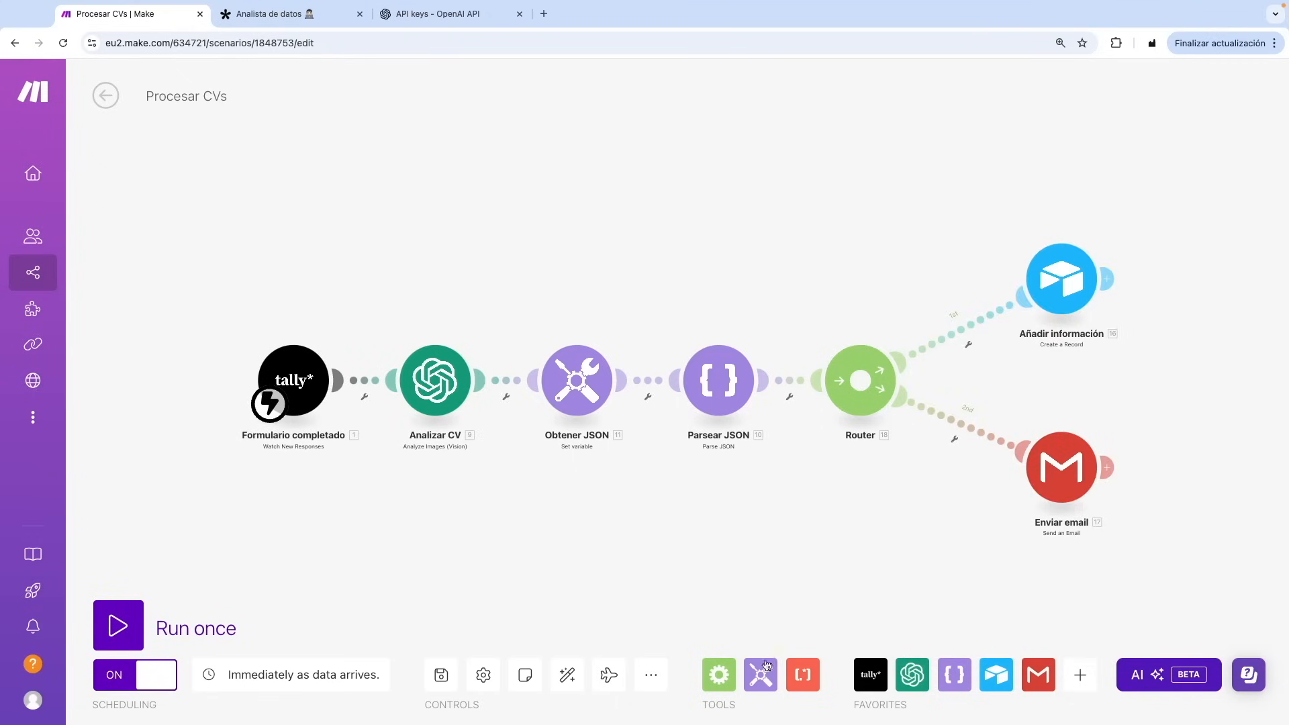
click(763, 675)
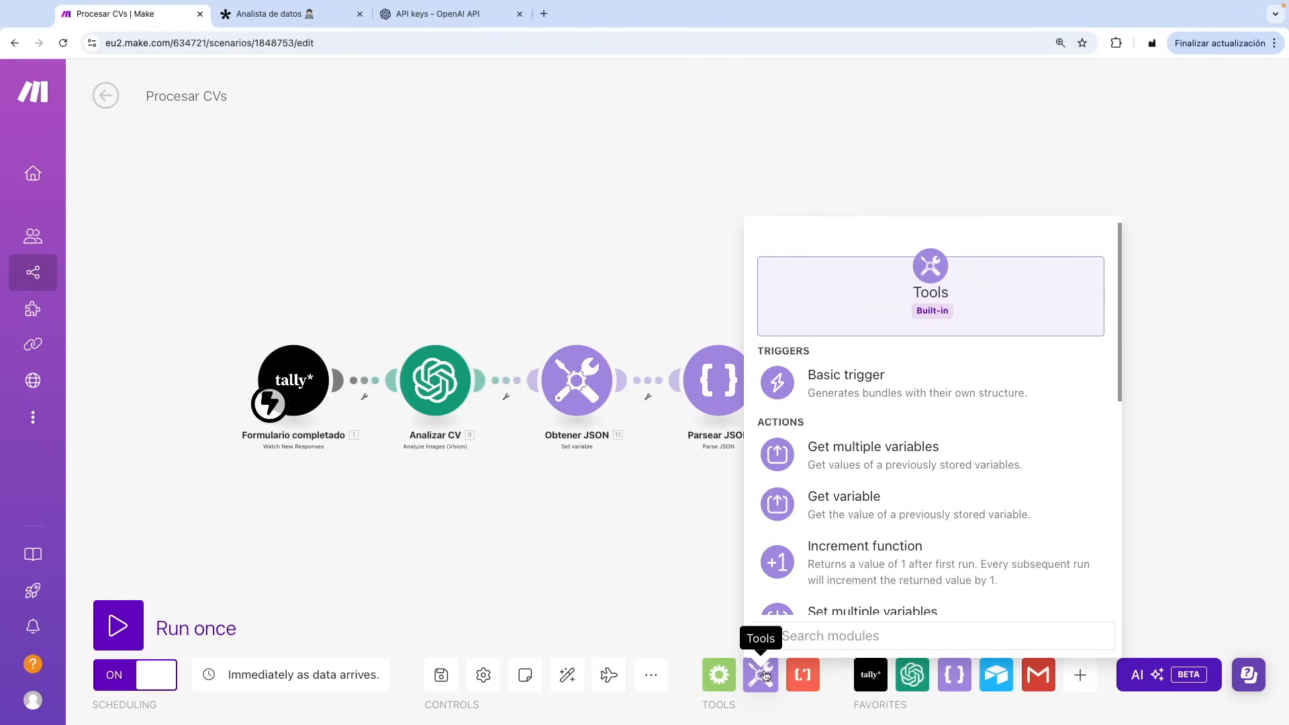
mouse_move(923, 319)
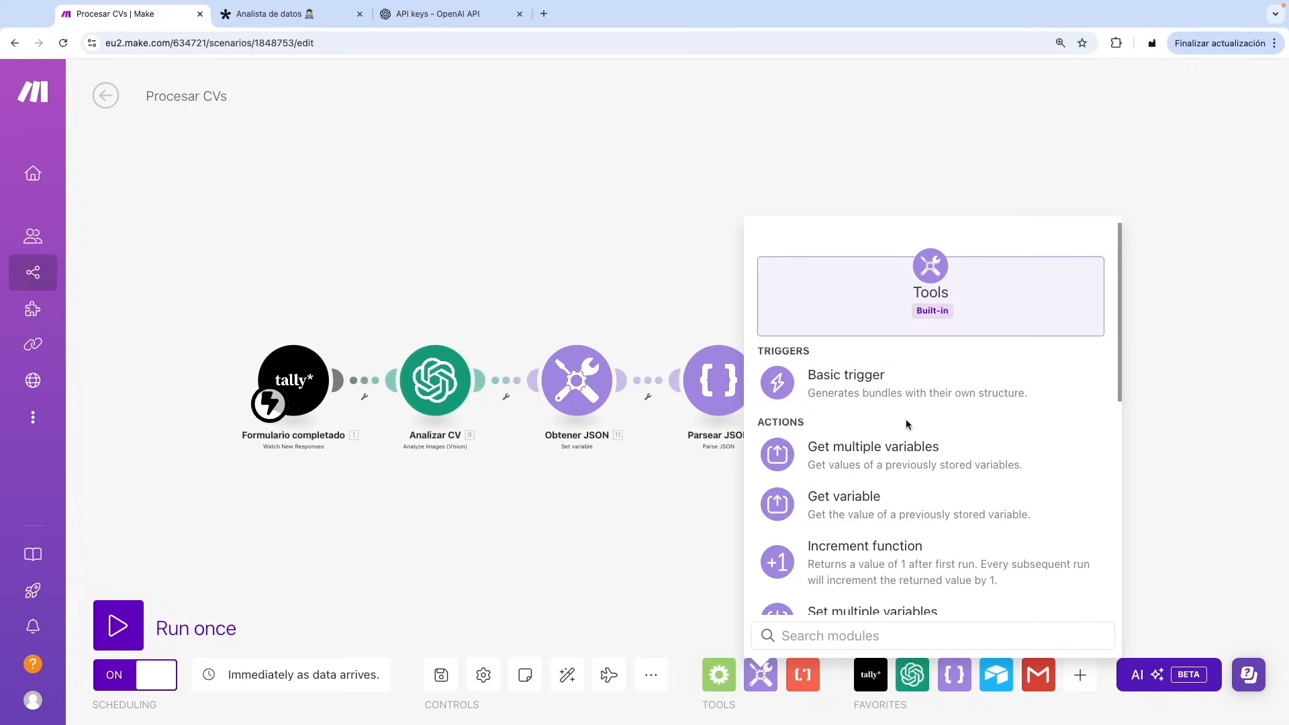
scroll(906, 422, down, 2)
scroll(903, 422, down, 1)
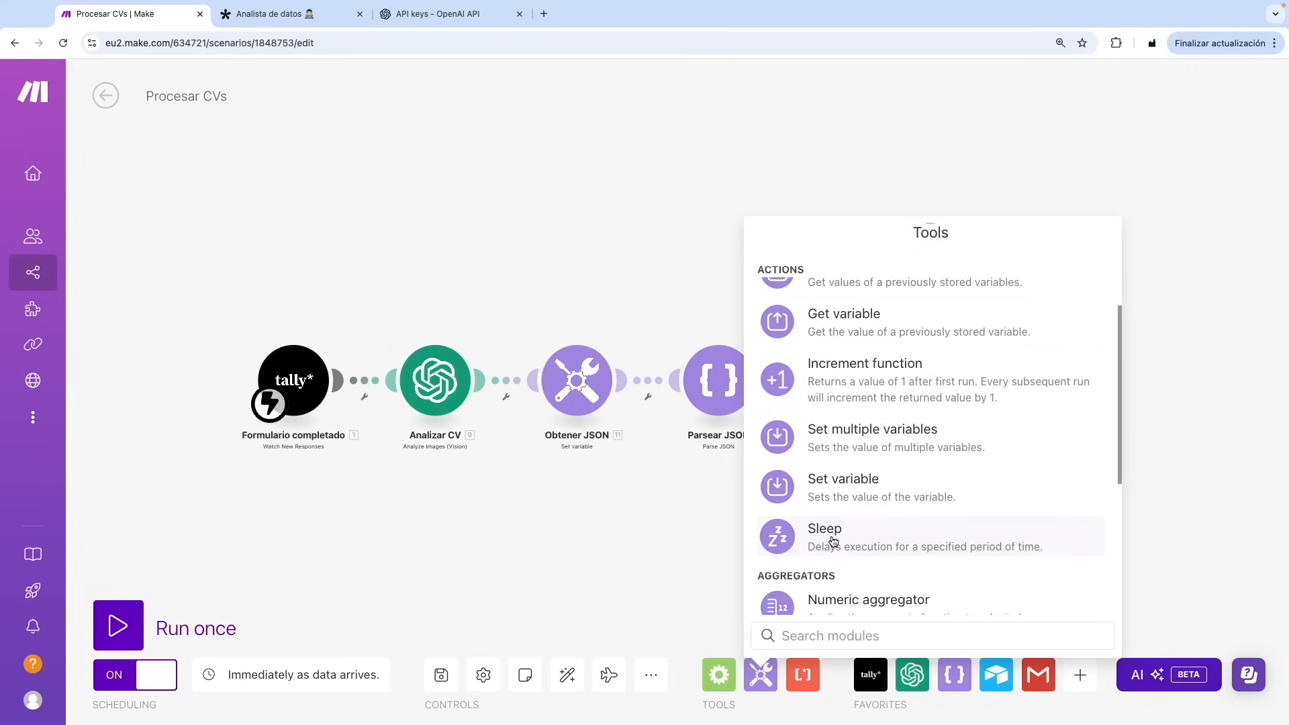
scroll(836, 497, down, 3)
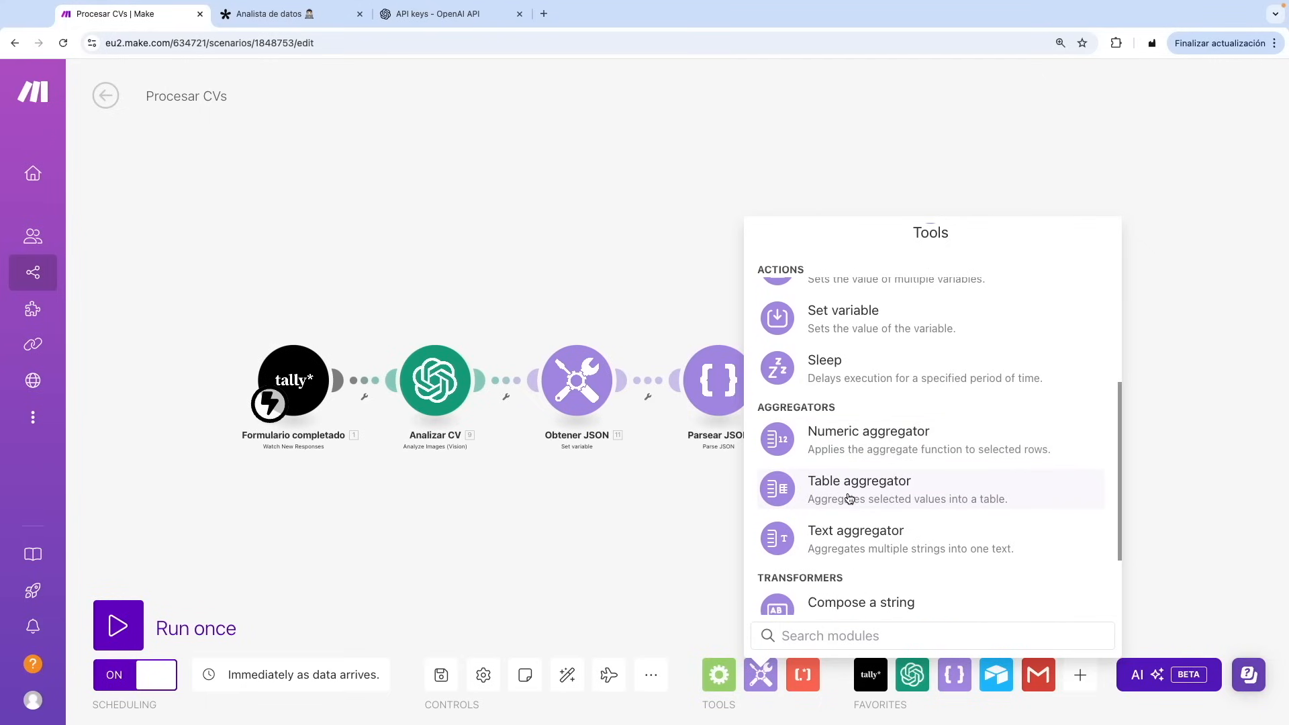
scroll(848, 521, down, 2)
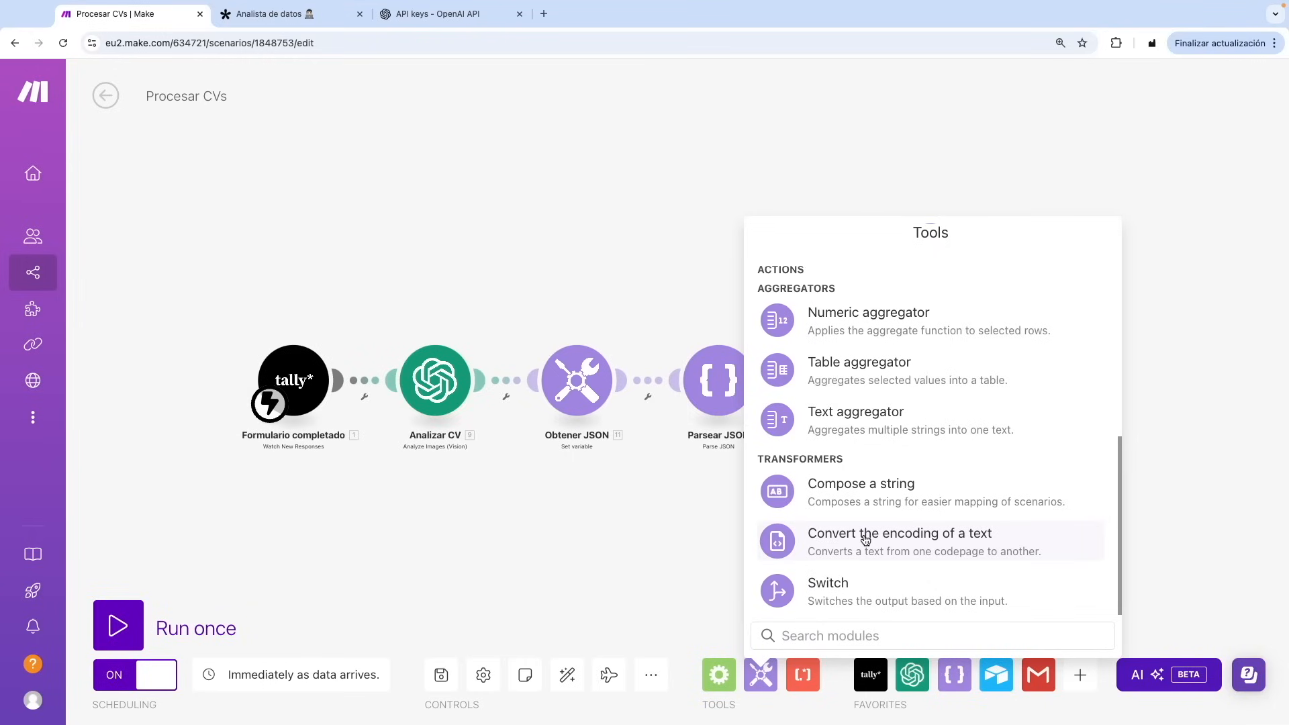
click(601, 490)
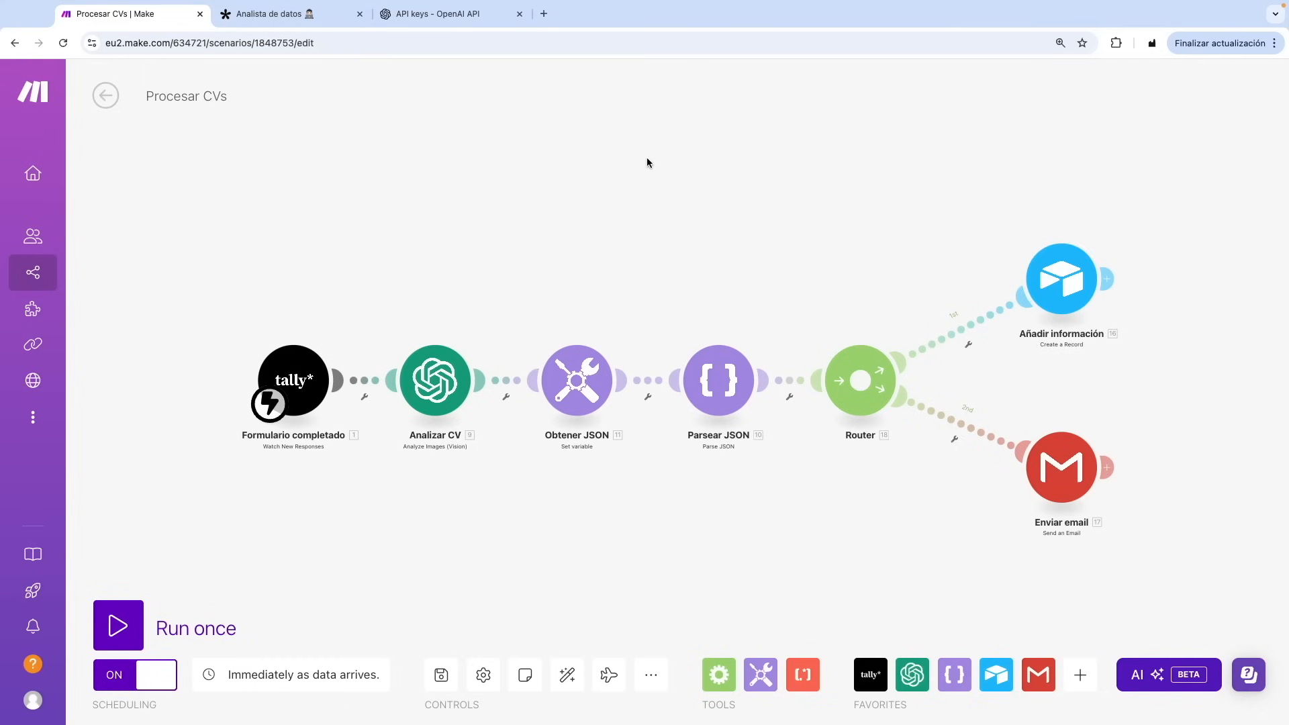
- Open the Obtener JSON module's variable settings and examine the JSON variable's mapped value
scroll(436, 382, up, 3)
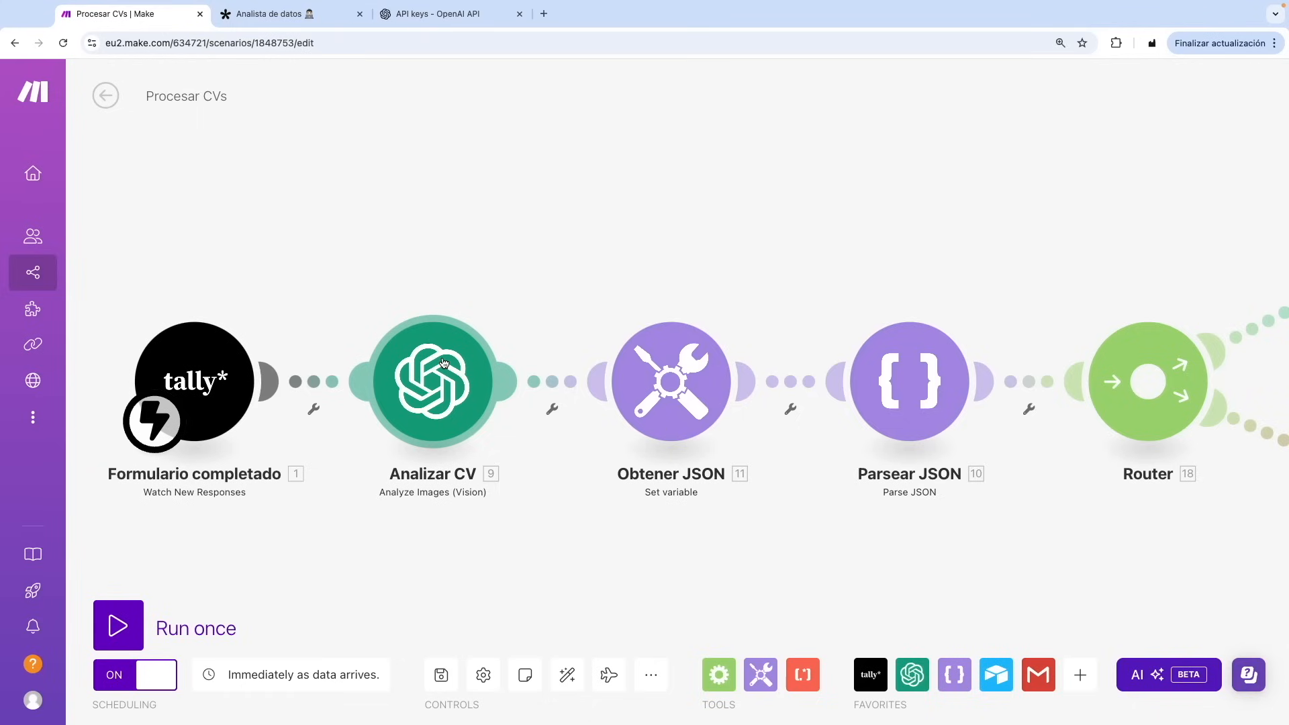
click(664, 384)
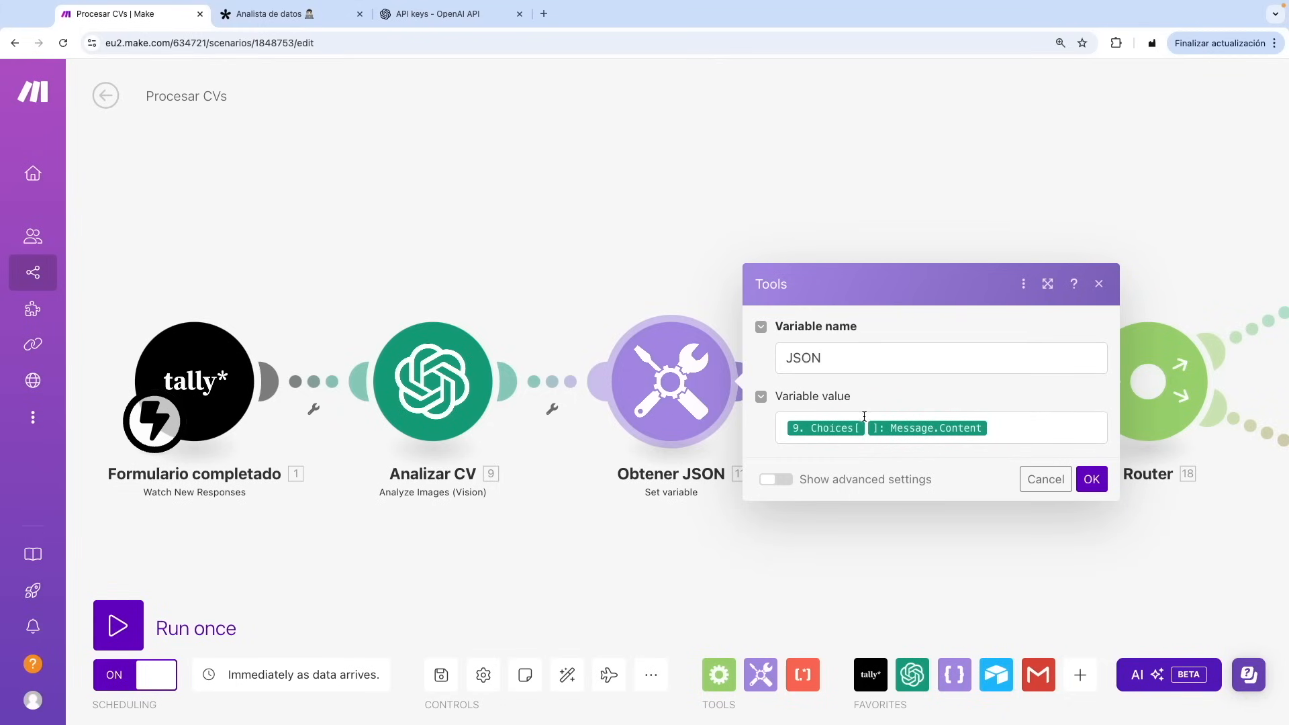
click(1012, 429)
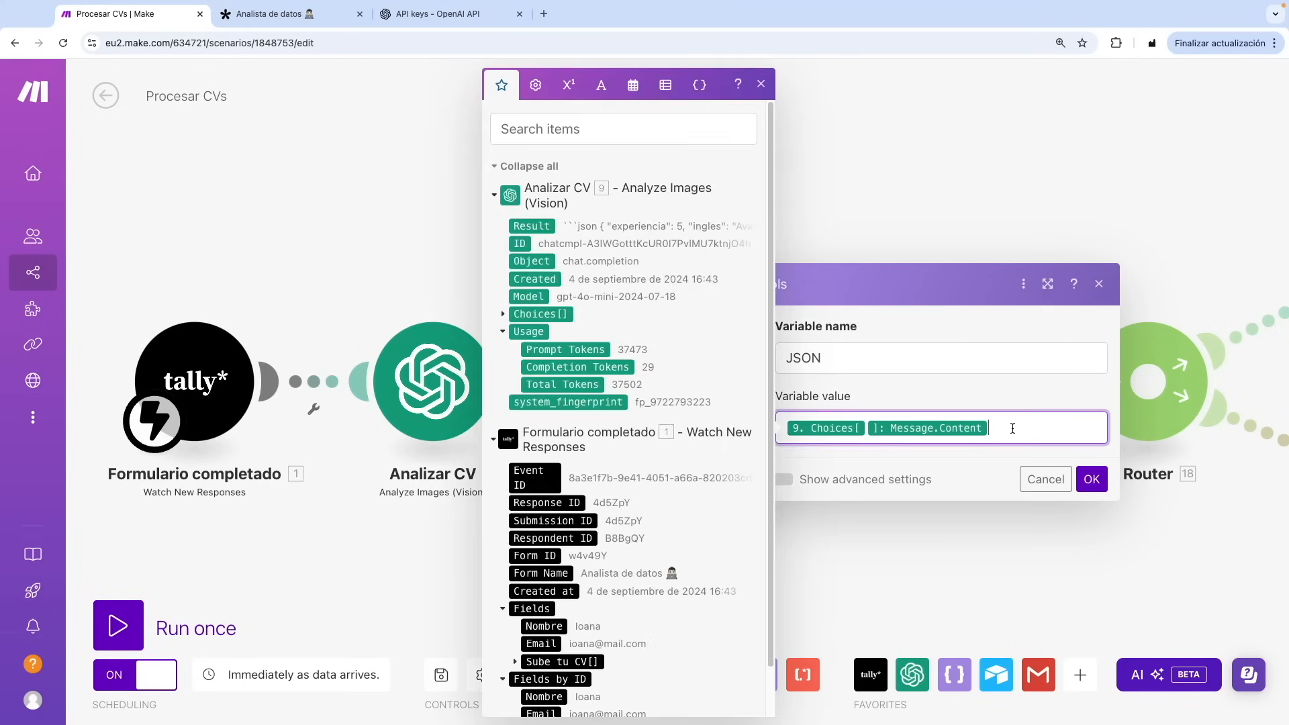
- Try adding plain text after the mapped Message.Content in the variable value, and erase it
text(Juan)
key(BackSpace)
key(BackSpace)
key(BackSpace)
key(BackSpace)
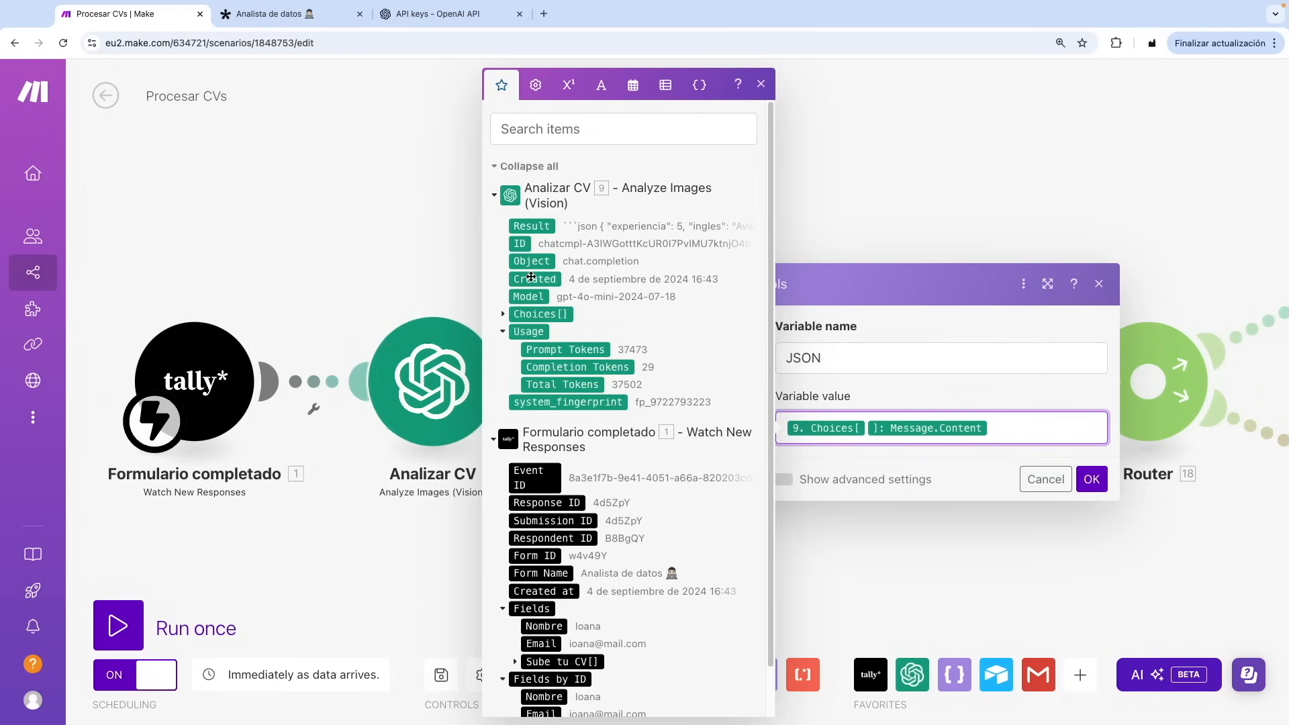
- Expand Choices and Message in the Analizar CV output to locate Content, and close the variable settings
click(504, 314)
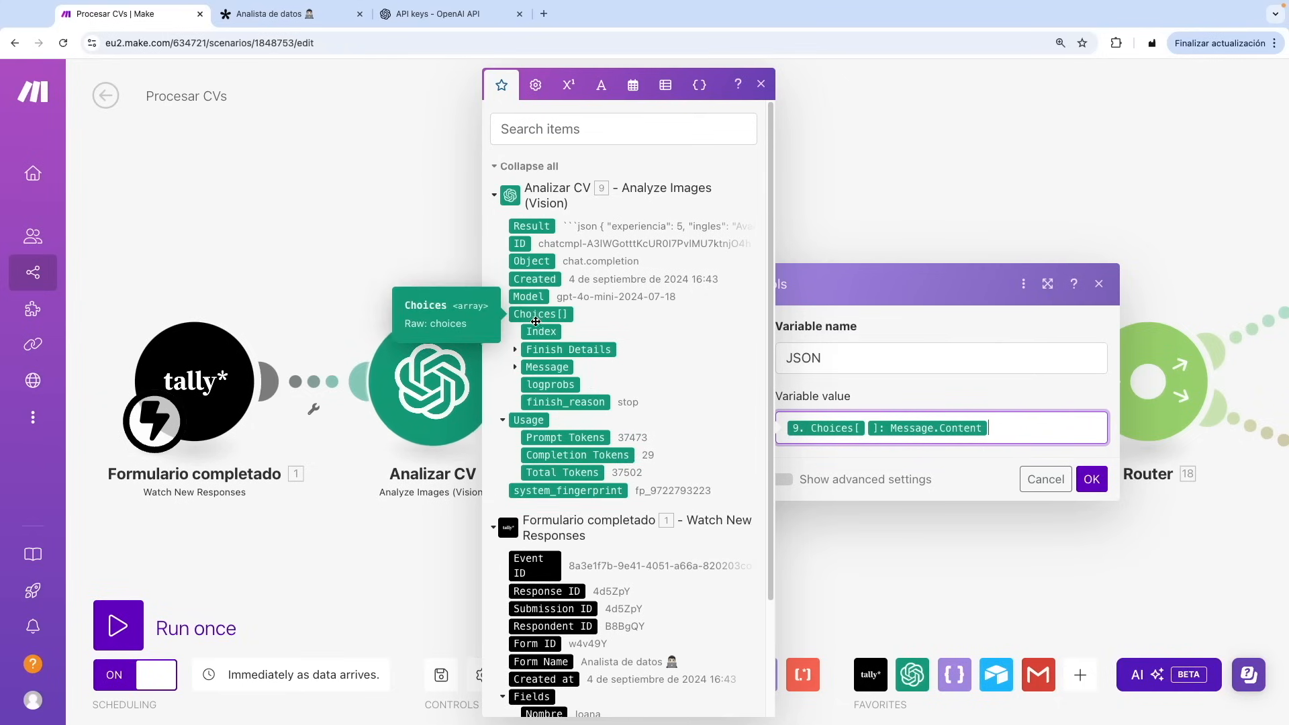
click(517, 366)
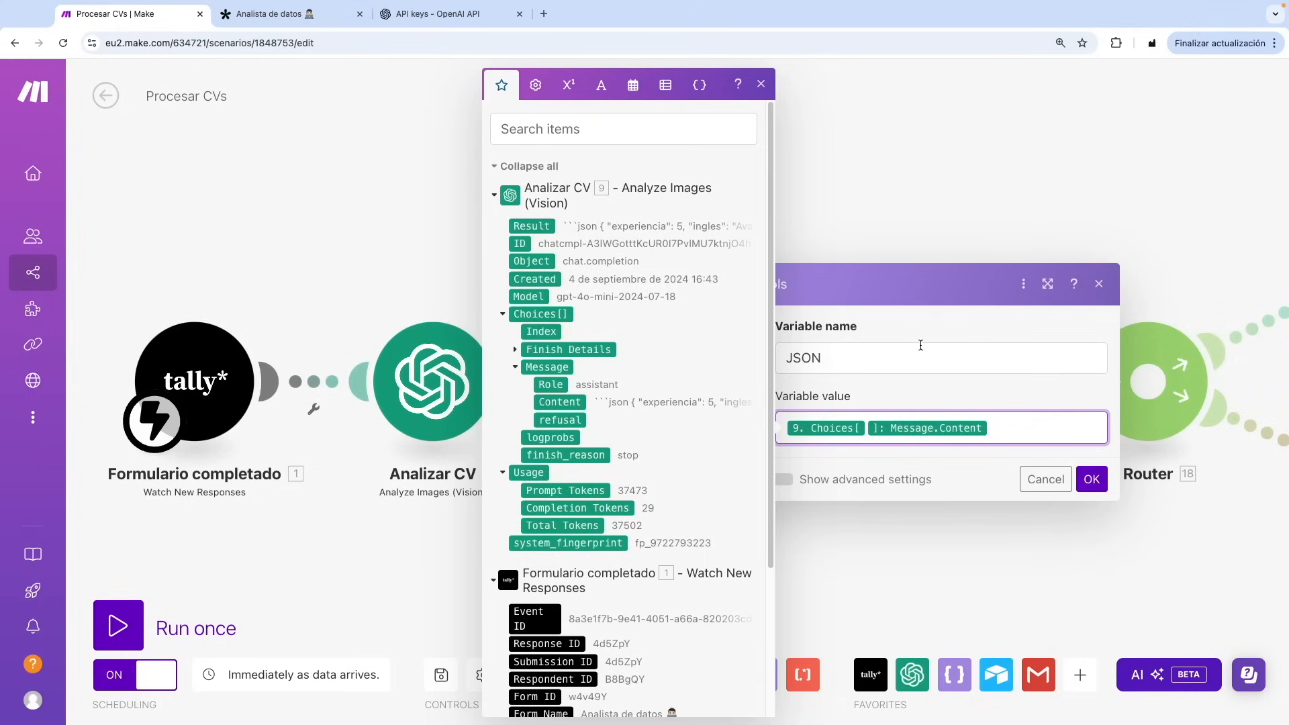
click(1099, 283)
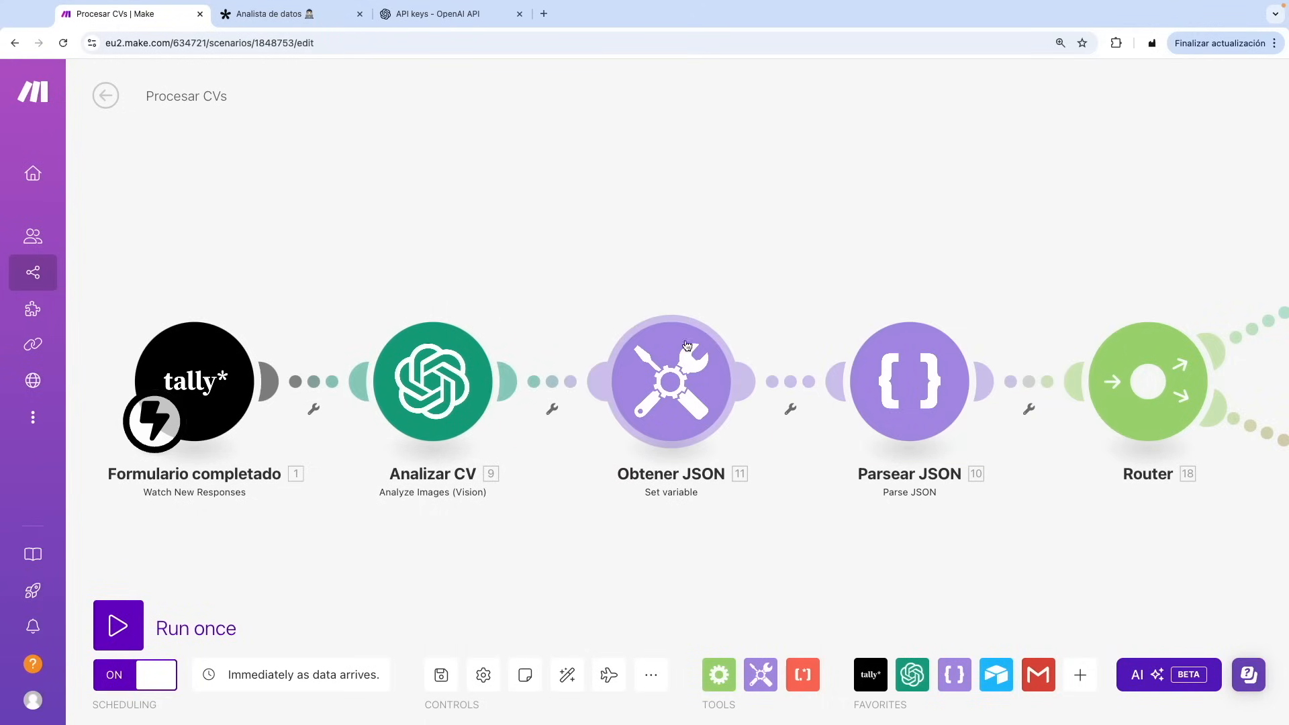
- Open the Parsear JSON module and examine its JSON string formula and the outputs available for mapping
scroll(650, 388, down, 2)
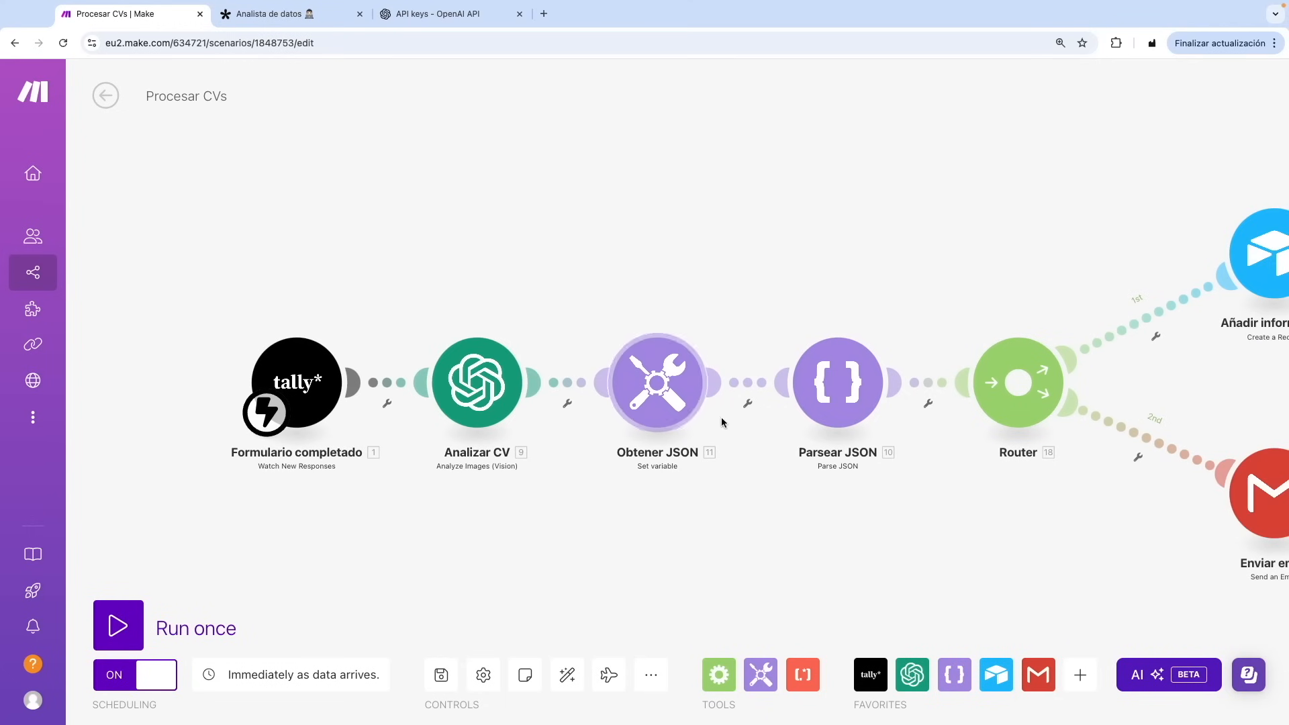
click(827, 380)
click(1026, 465)
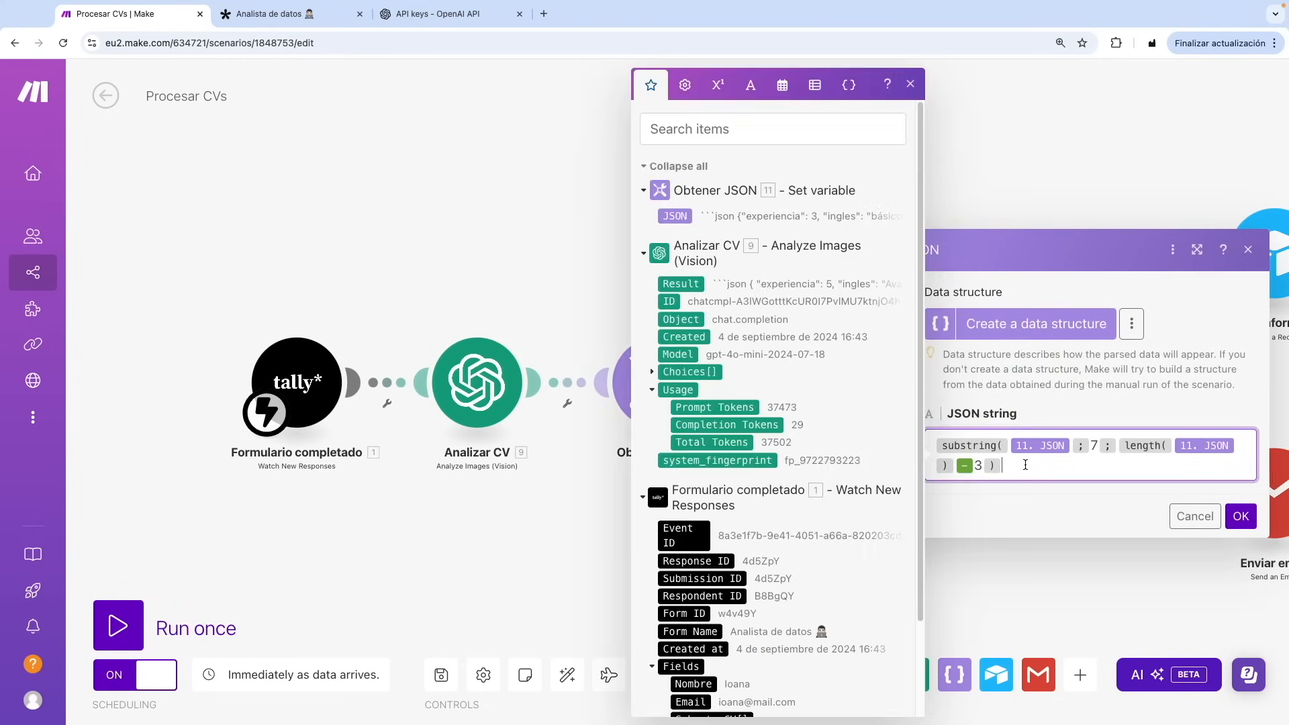
scroll(694, 473, down, 1)
scroll(694, 493, down, 3)
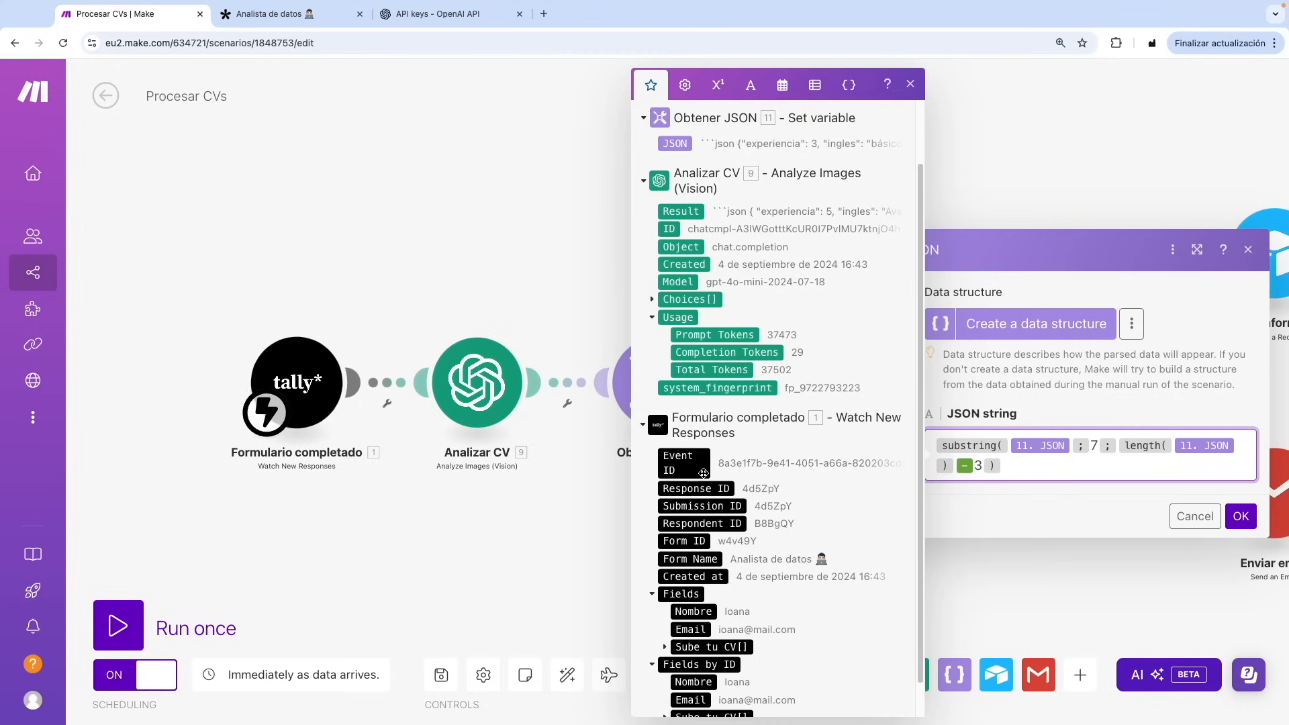
scroll(704, 474, up, 1)
scroll(679, 221, up, 2)
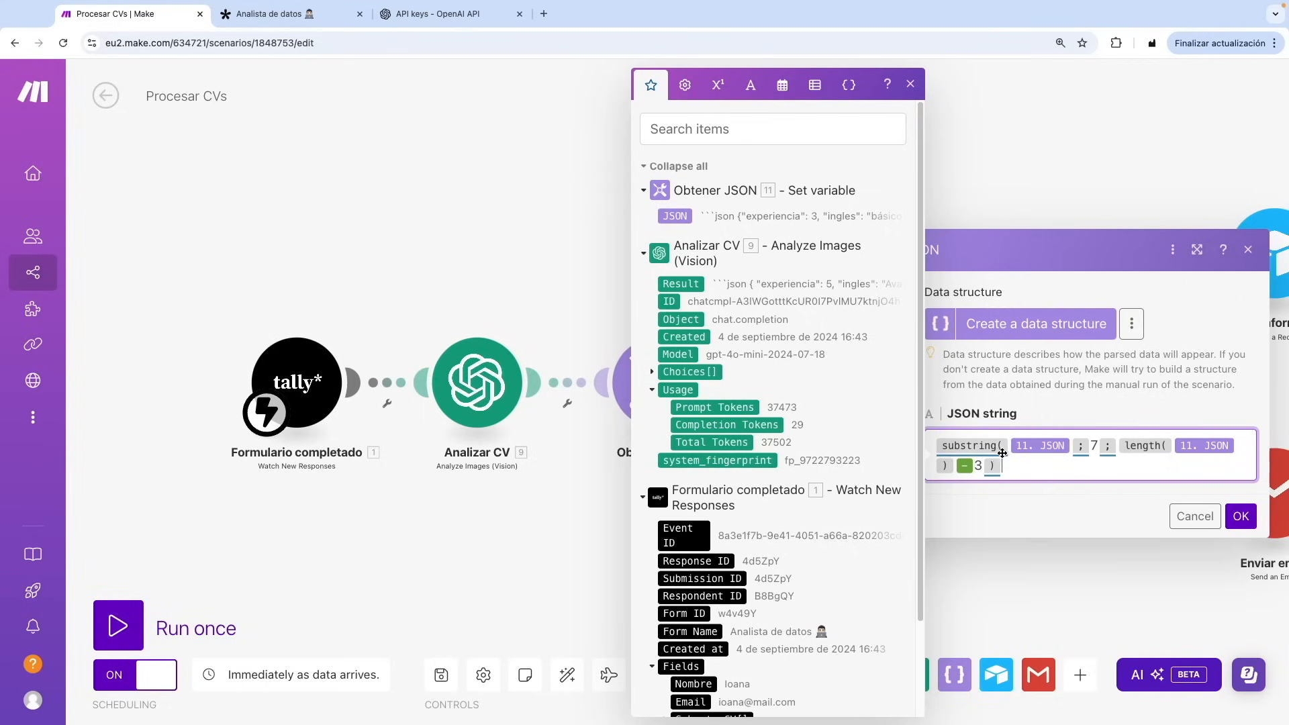
click(1064, 408)
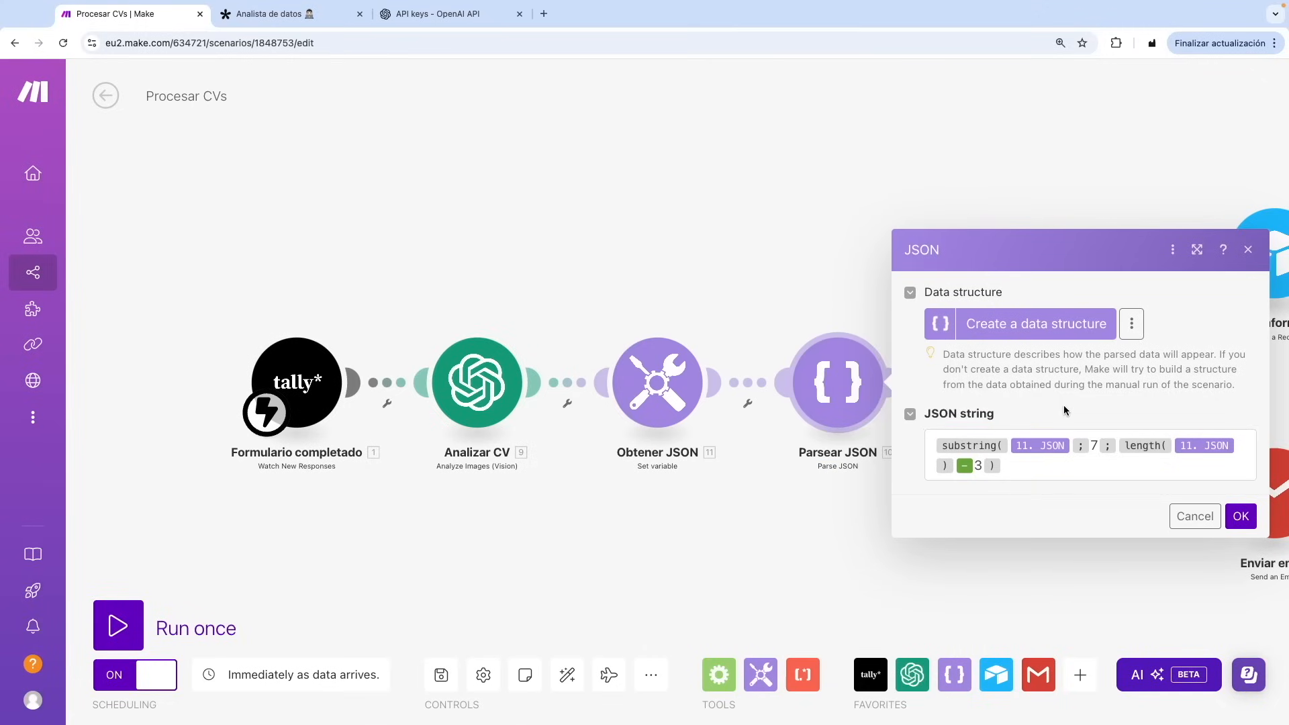
- Browse the general, math, text, and date and time functions available for Parsear JSON's JSON string
click(771, 666)
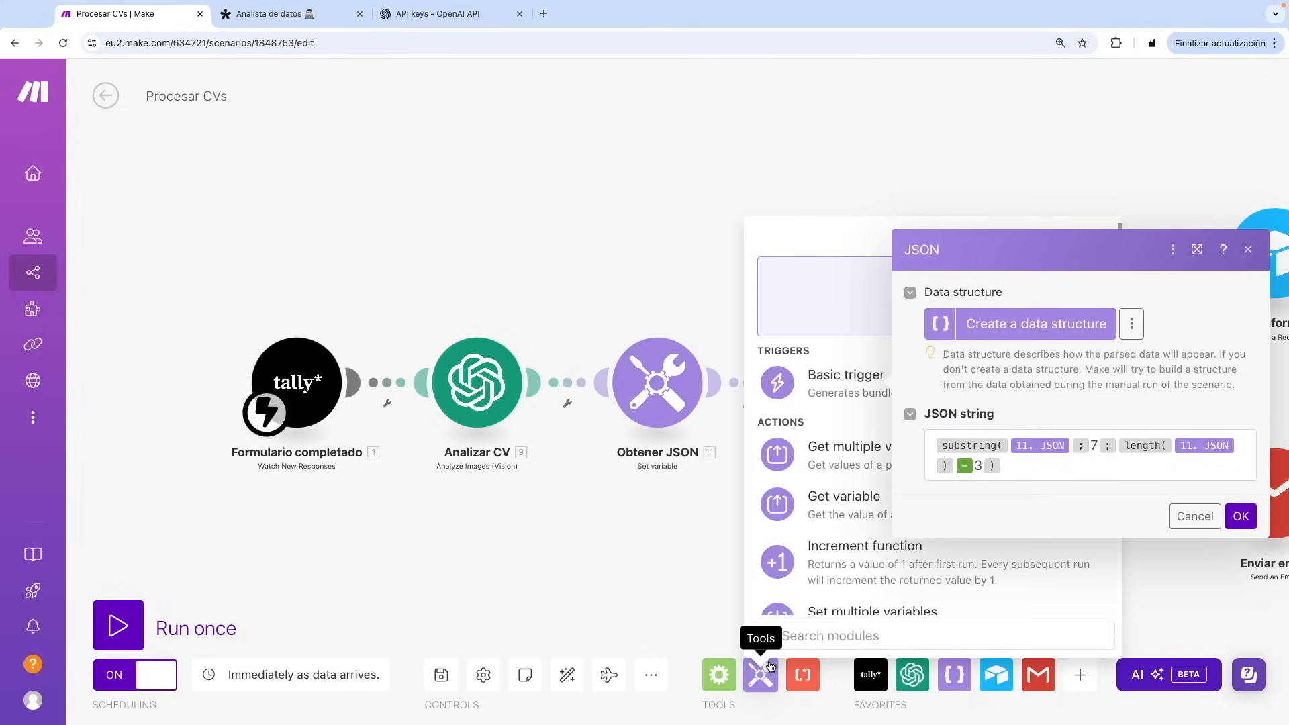
click(771, 666)
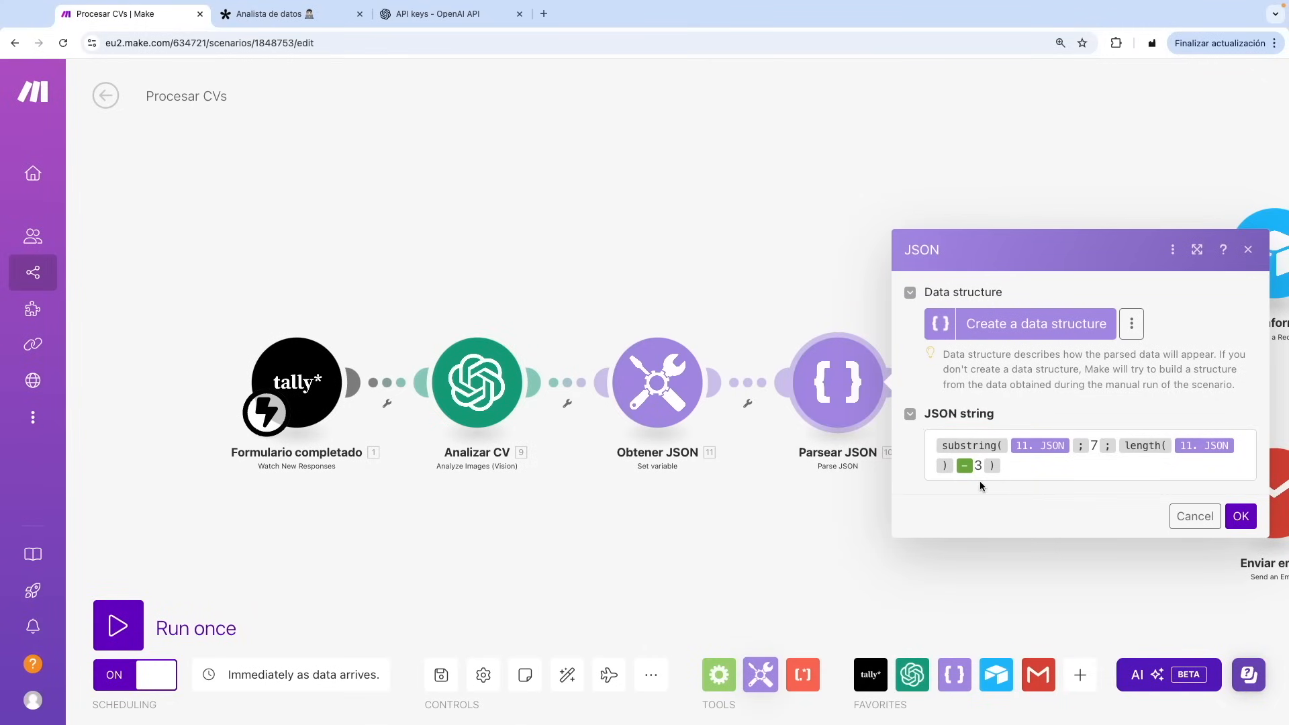
click(1019, 458)
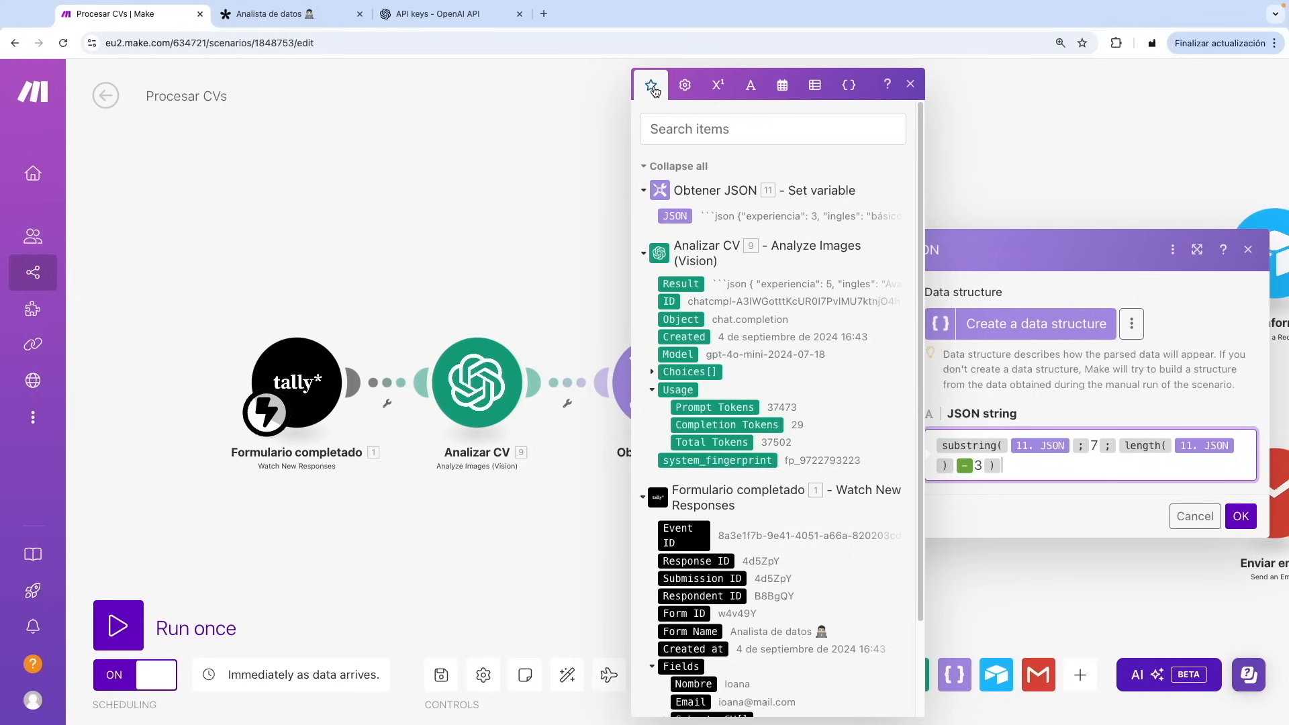
click(686, 84)
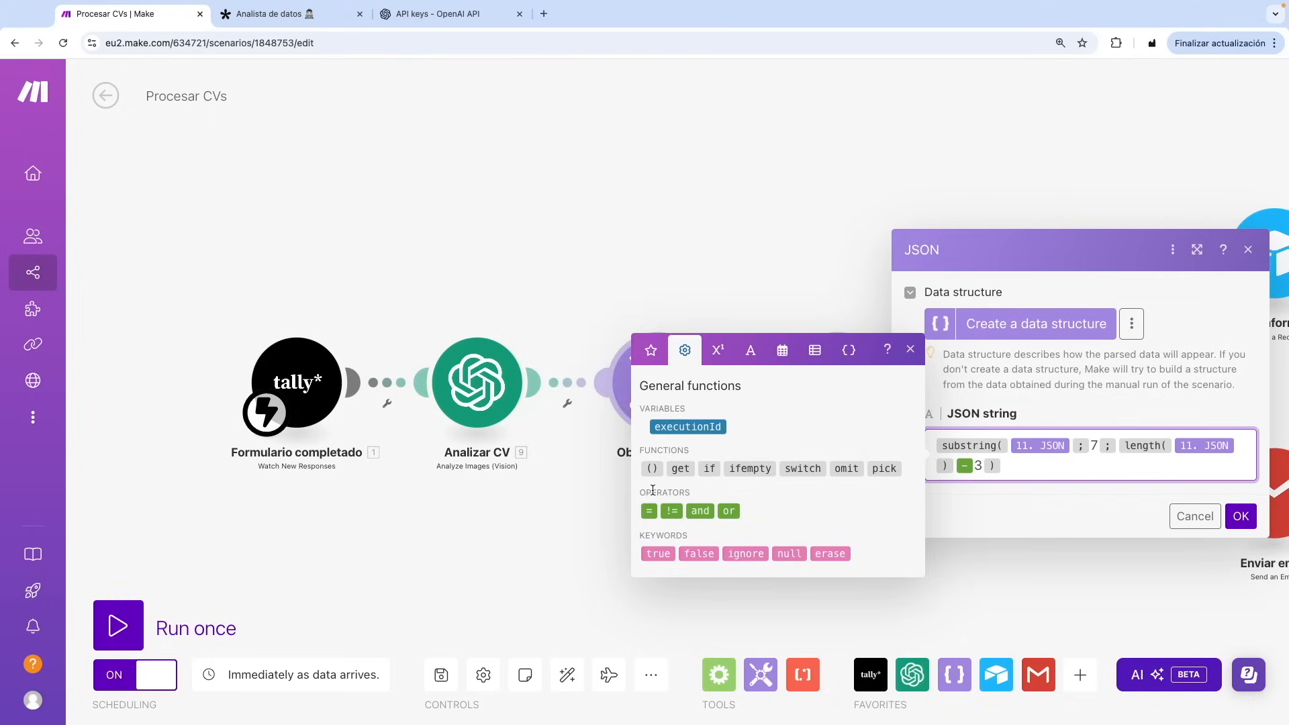
click(718, 350)
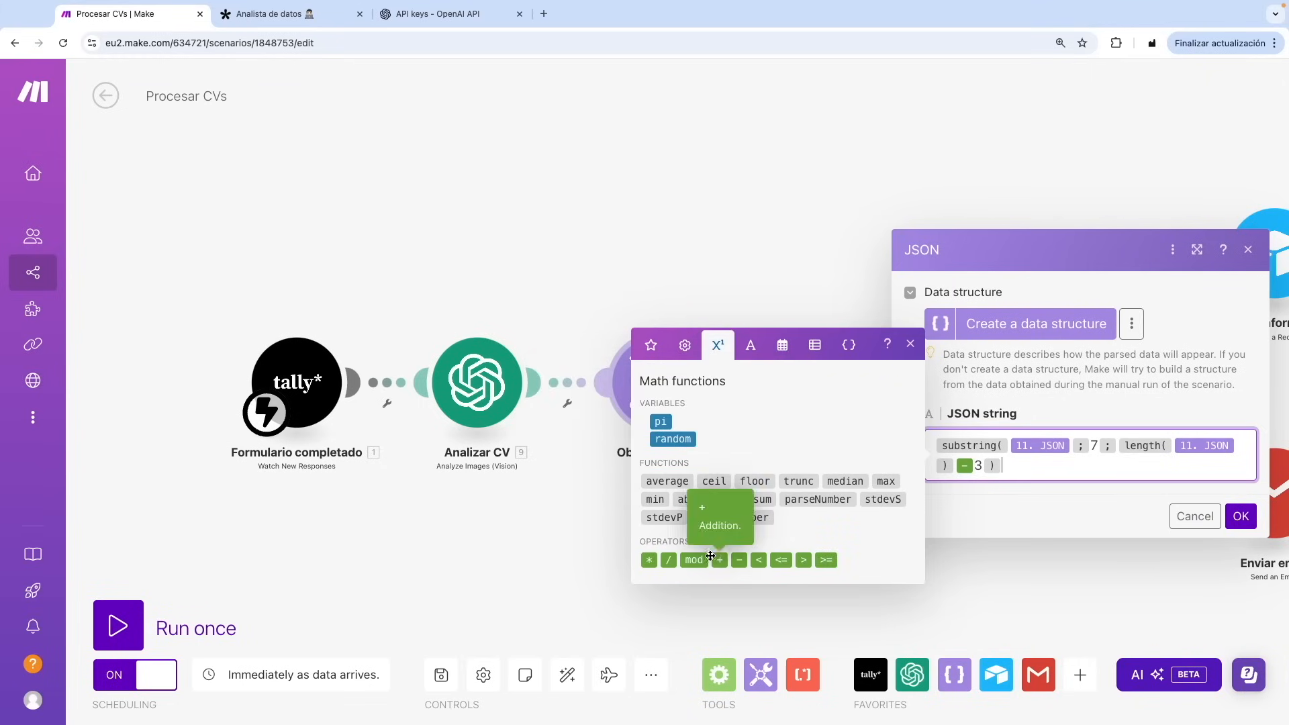
click(750, 346)
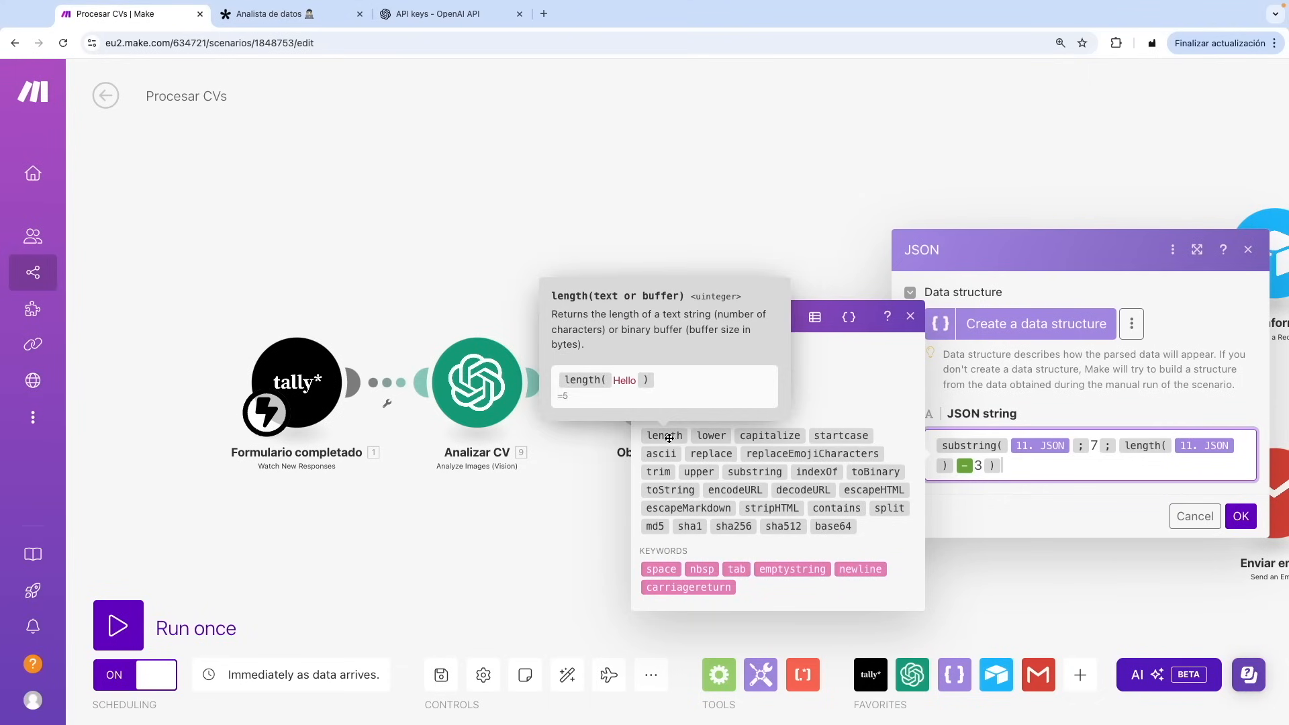
click(781, 317)
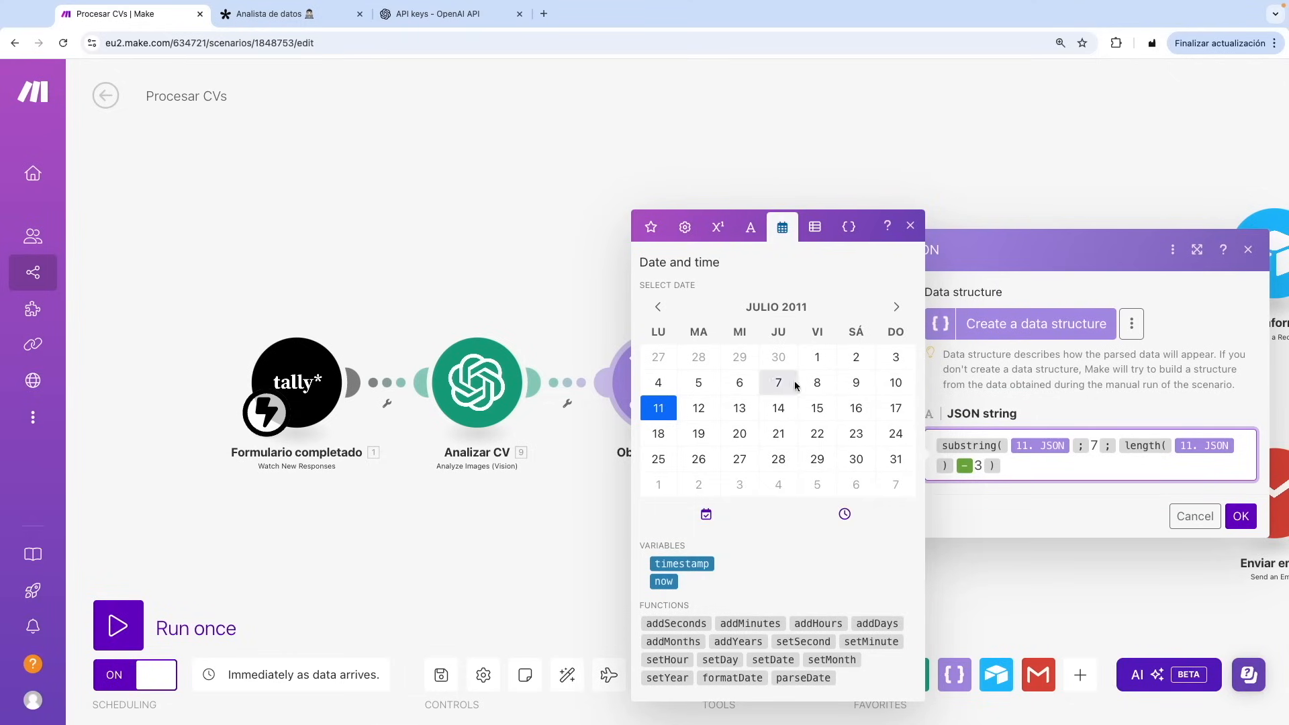
click(816, 229)
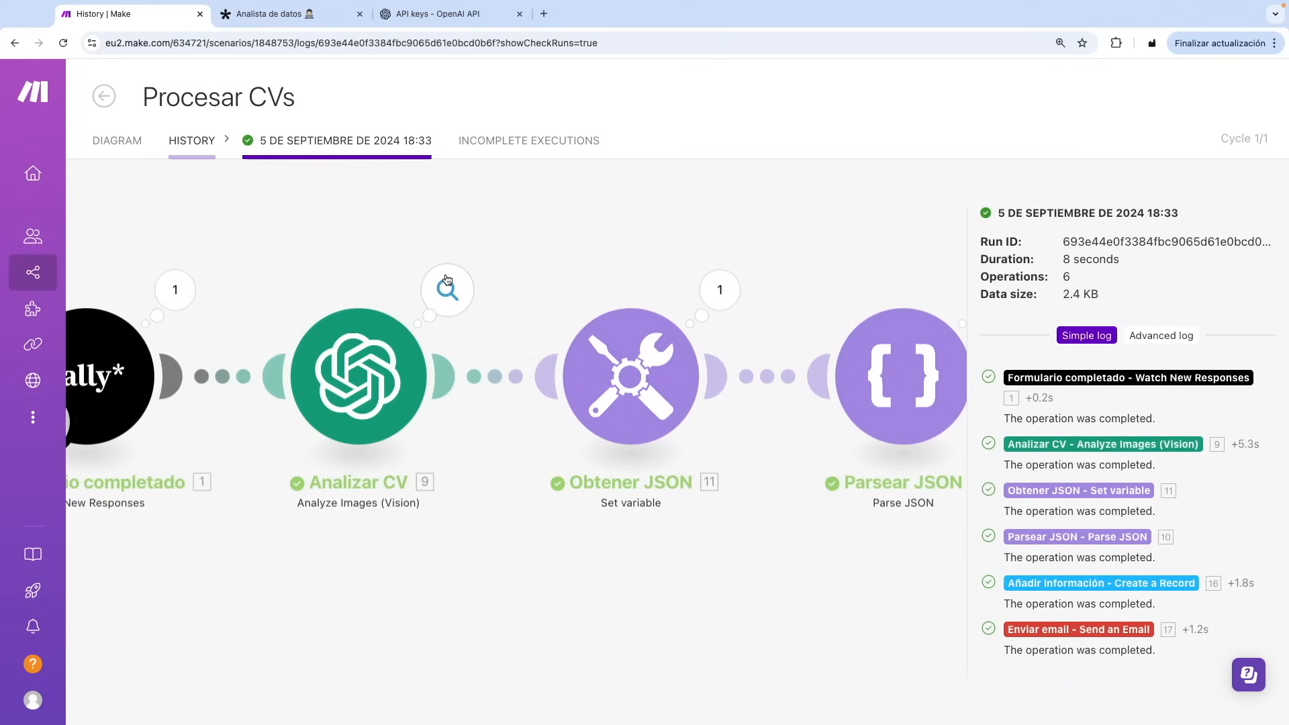
- Open the Analizar CV operation details in the run history and examine the Result text around the JSON
click(448, 289)
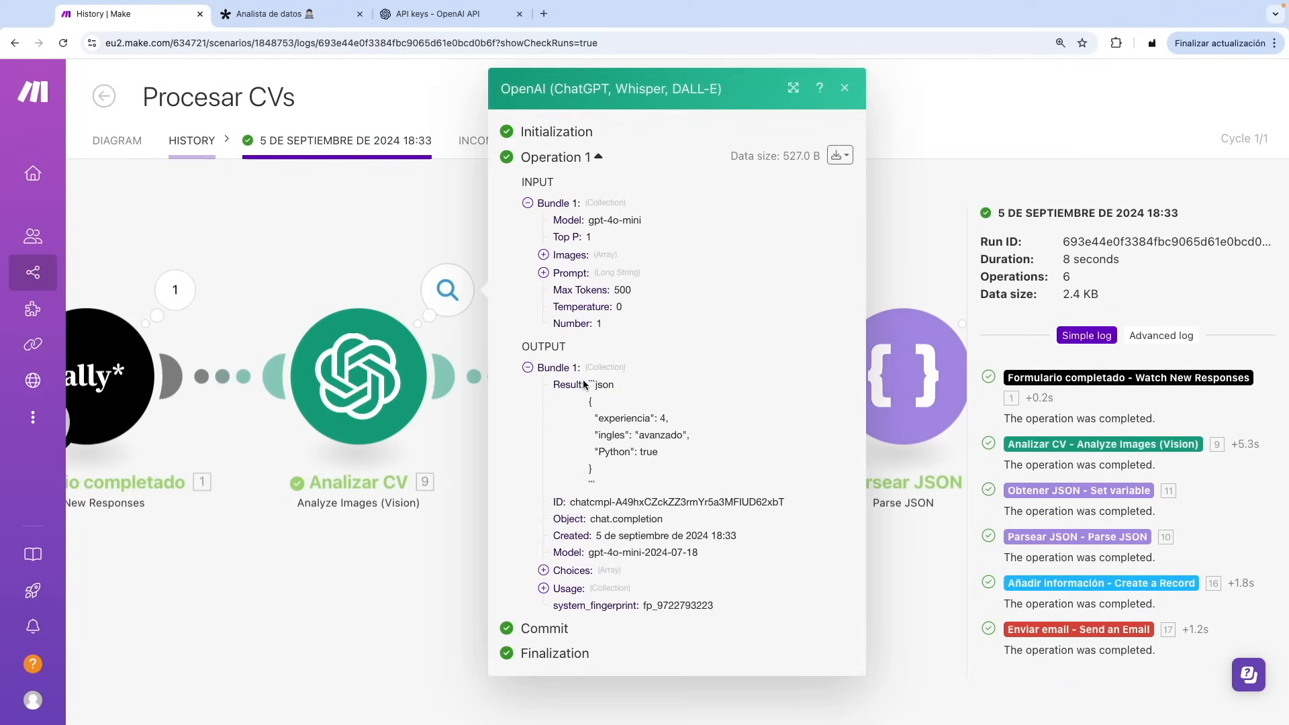
drag(590, 385, 609, 481)
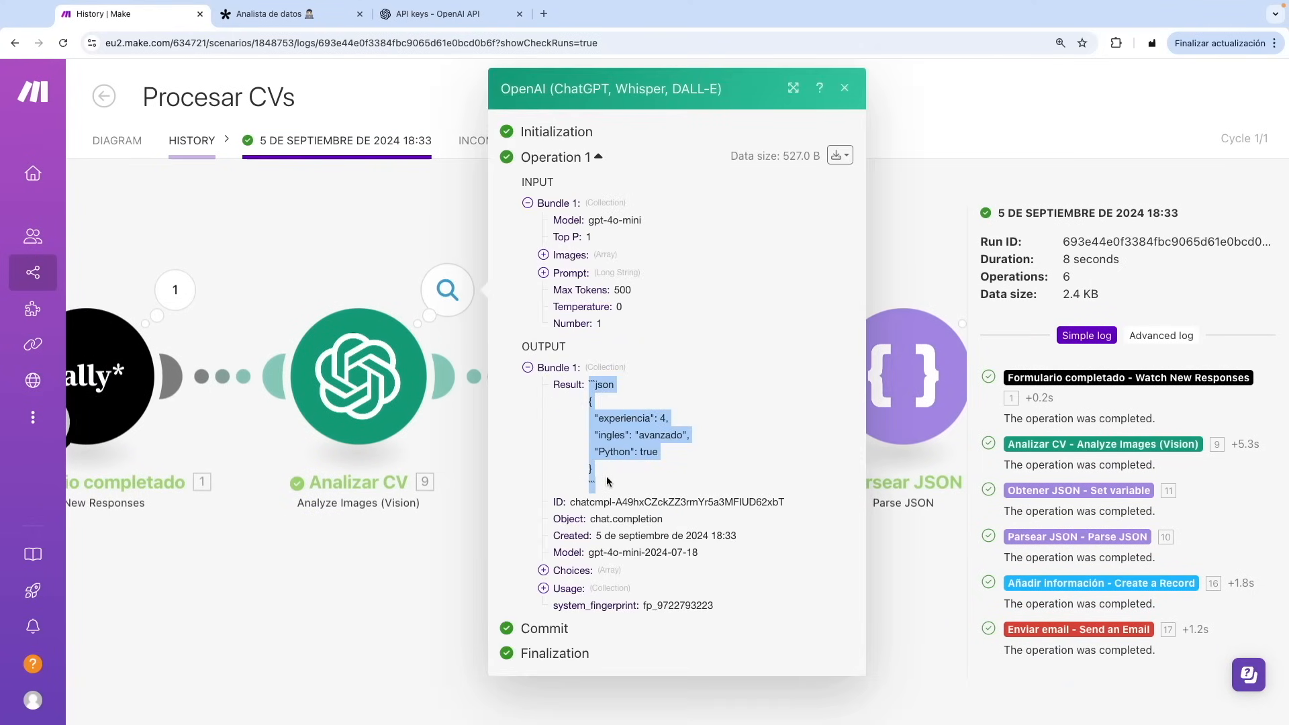
drag(554, 385, 583, 388)
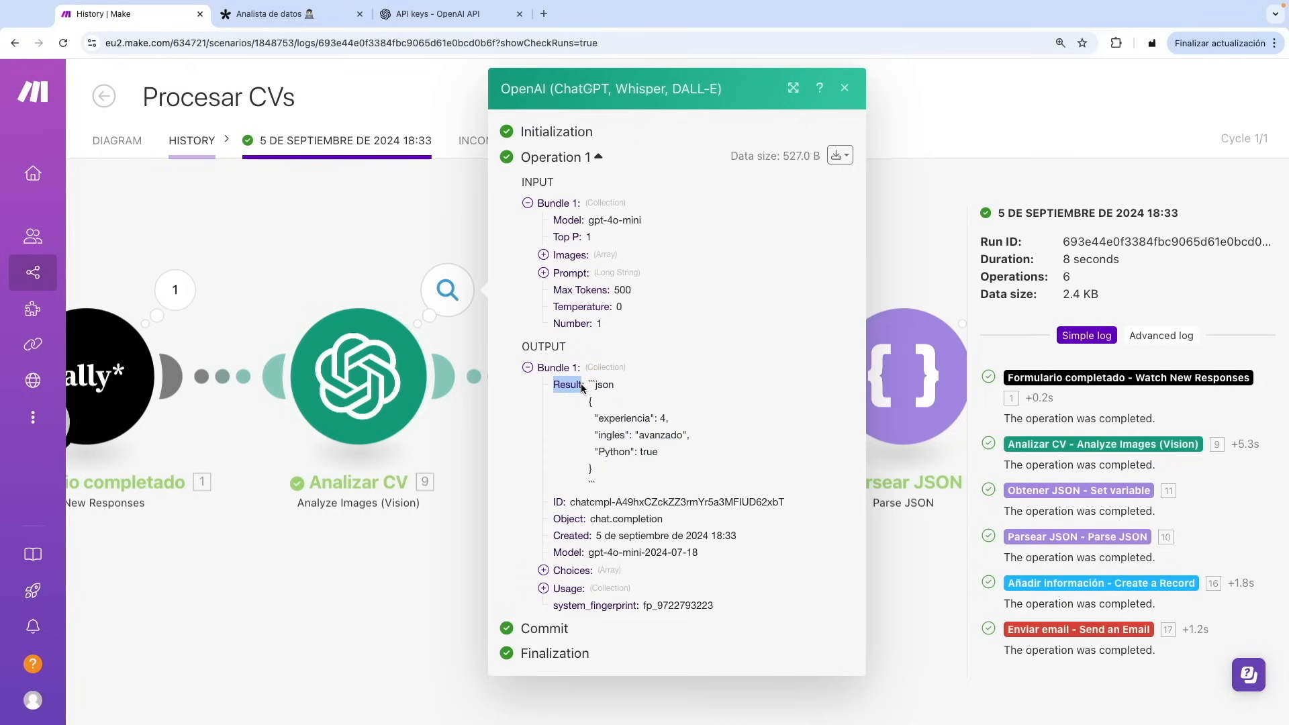
- Open the Parsear JSON operation details in the run history and compare the input JSON string with the output fields
drag(900, 578, 635, 583)
click(655, 398)
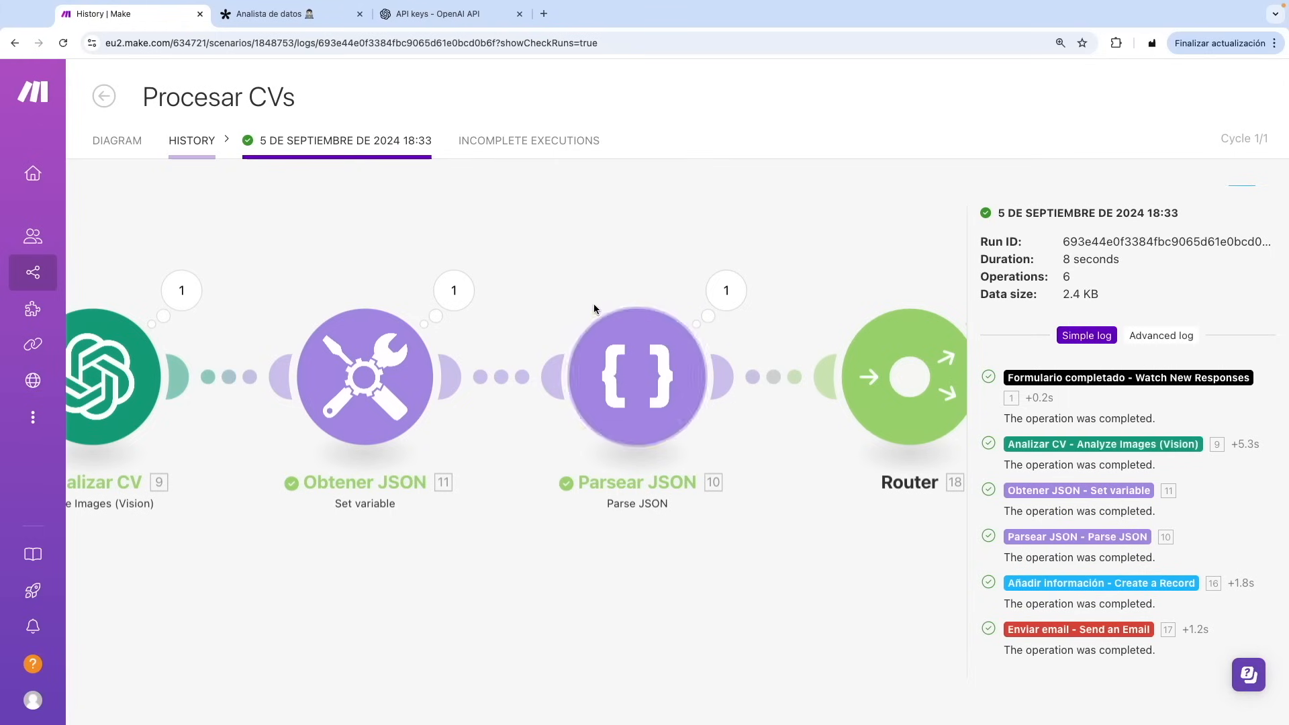
click(726, 291)
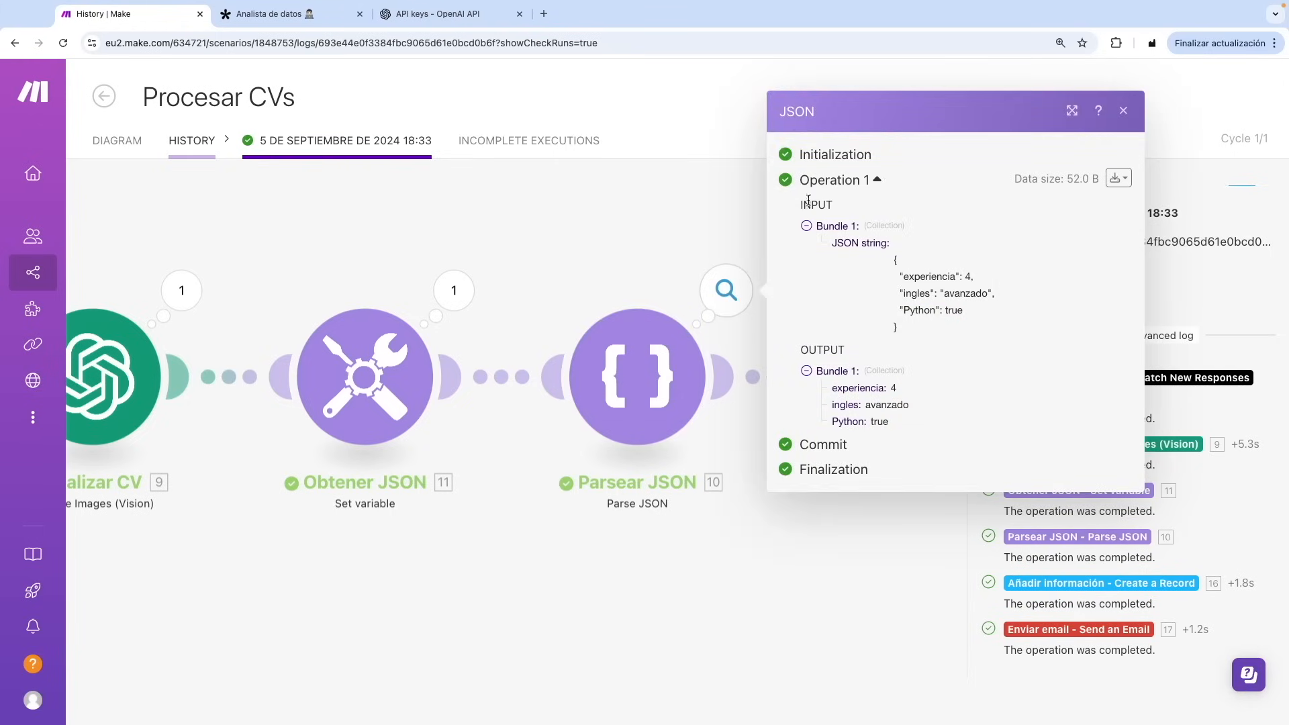
drag(898, 261, 915, 324)
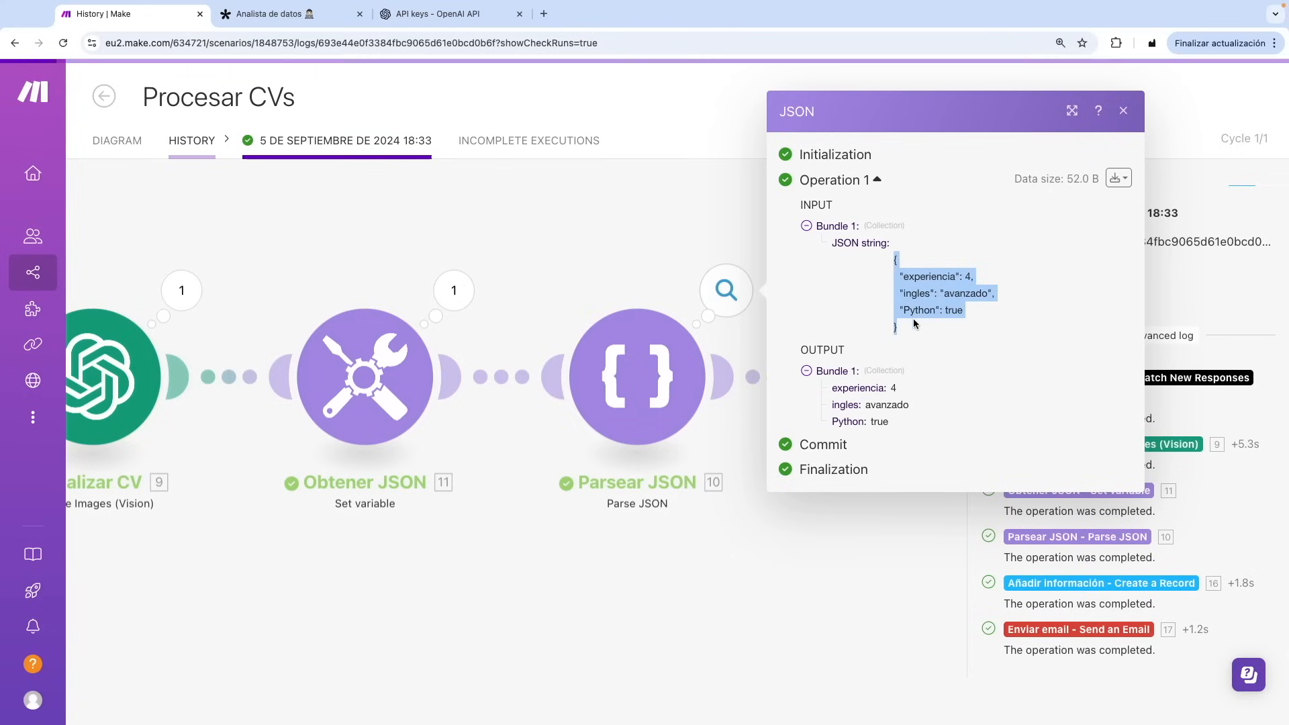
drag(833, 391, 882, 405)
click(837, 403)
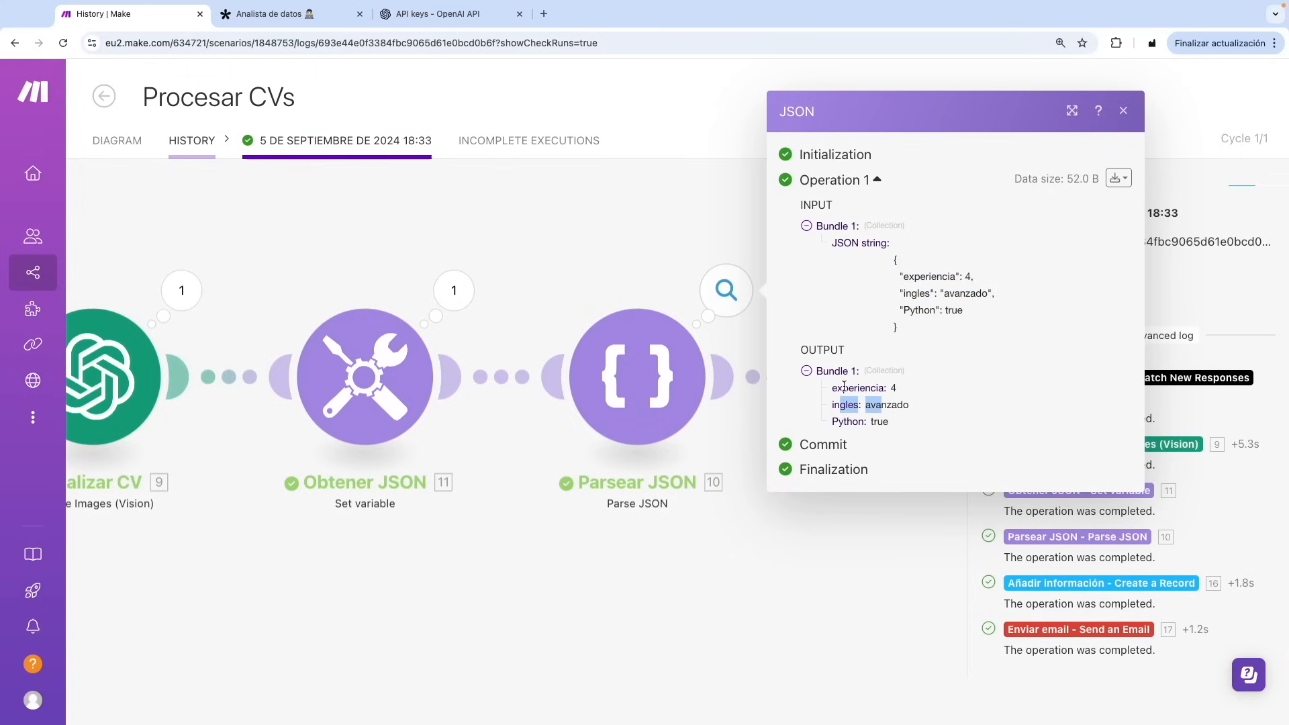
- Examine how the Airtable Añadir información module maps Años de experiencia, Nivel de Inglés and Conocimientos Python to the Parsear JSON outputs
drag(848, 500, 340, 610)
drag(649, 452, 492, 544)
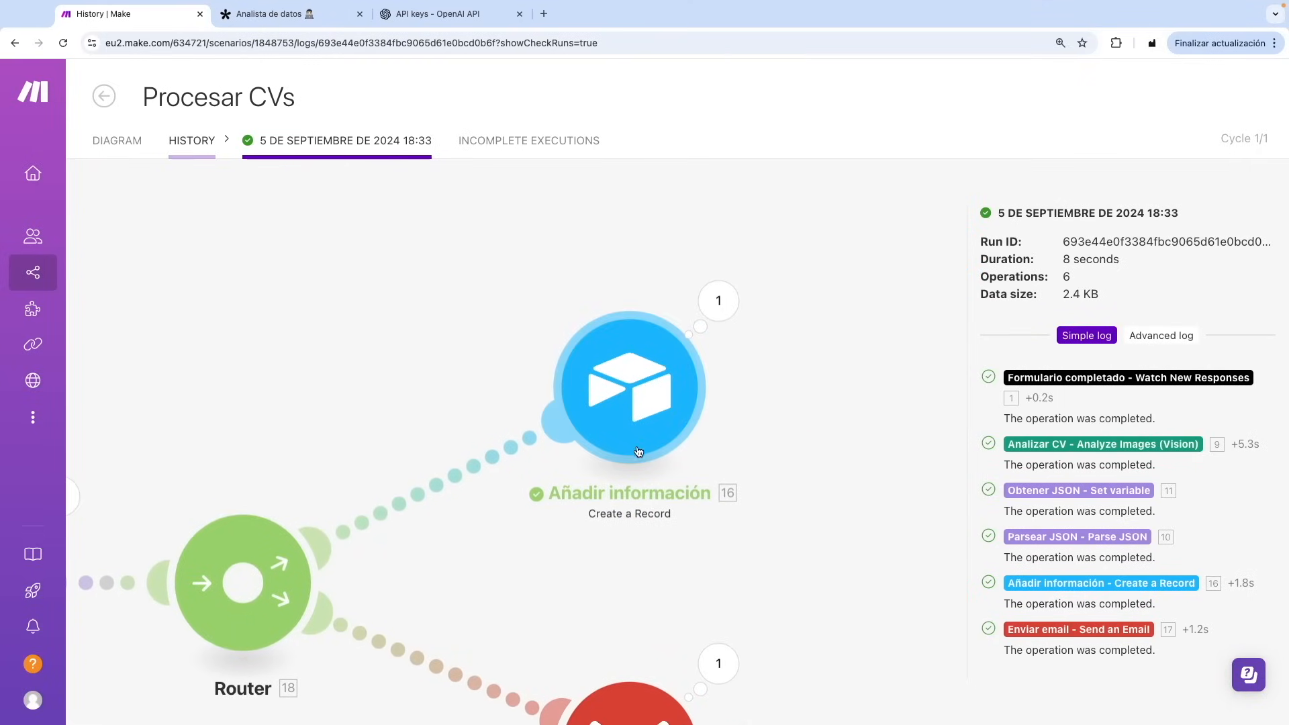
click(652, 380)
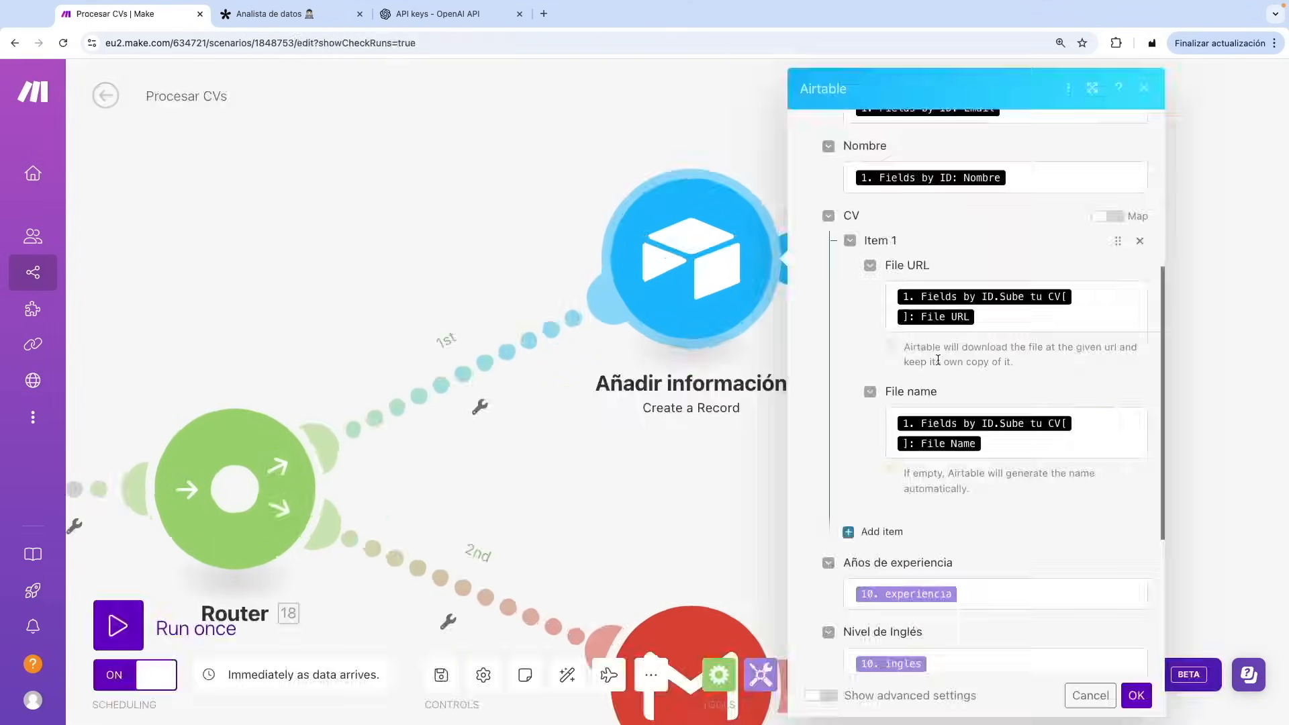
scroll(910, 341, down, 5)
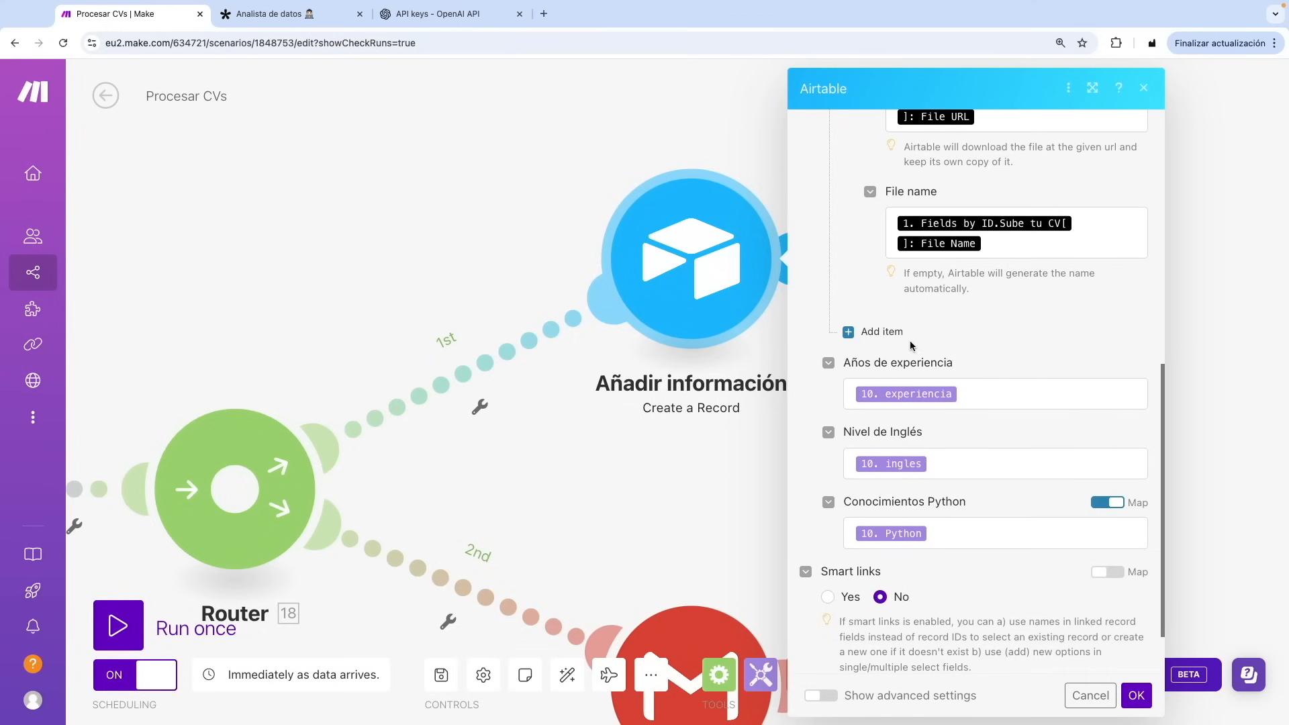
click(994, 397)
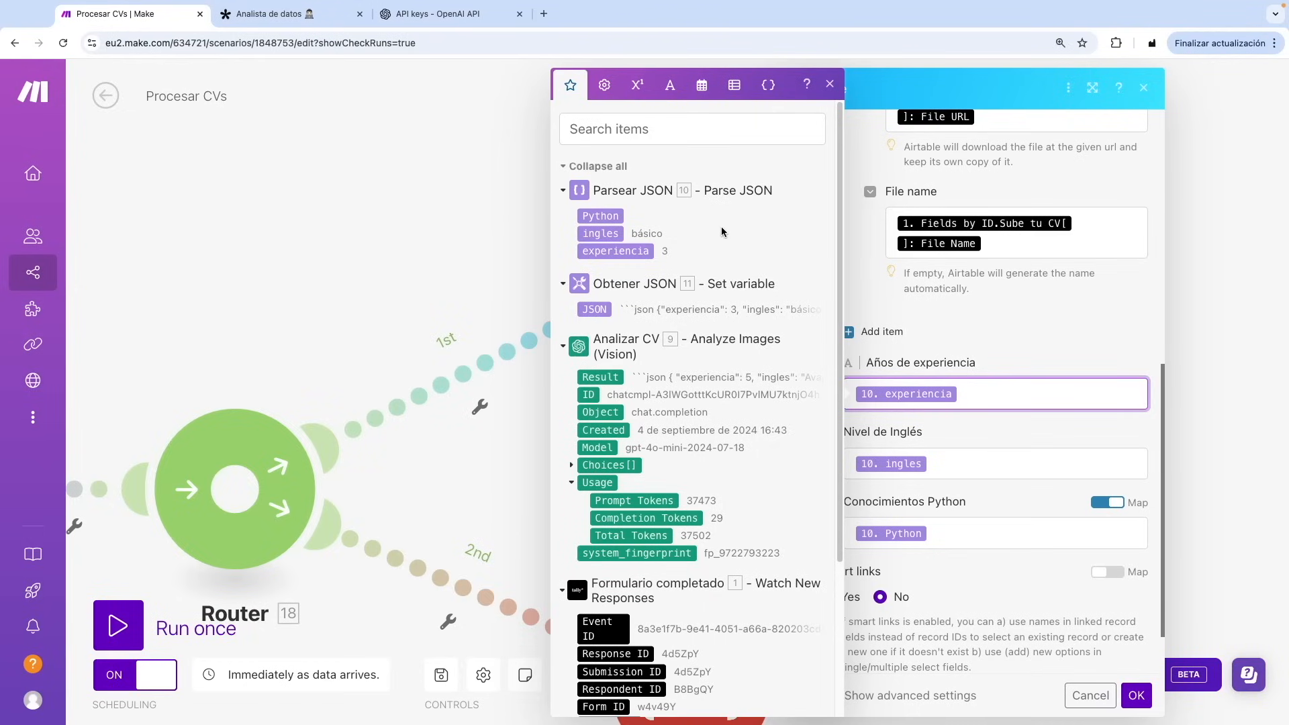
click(423, 245)
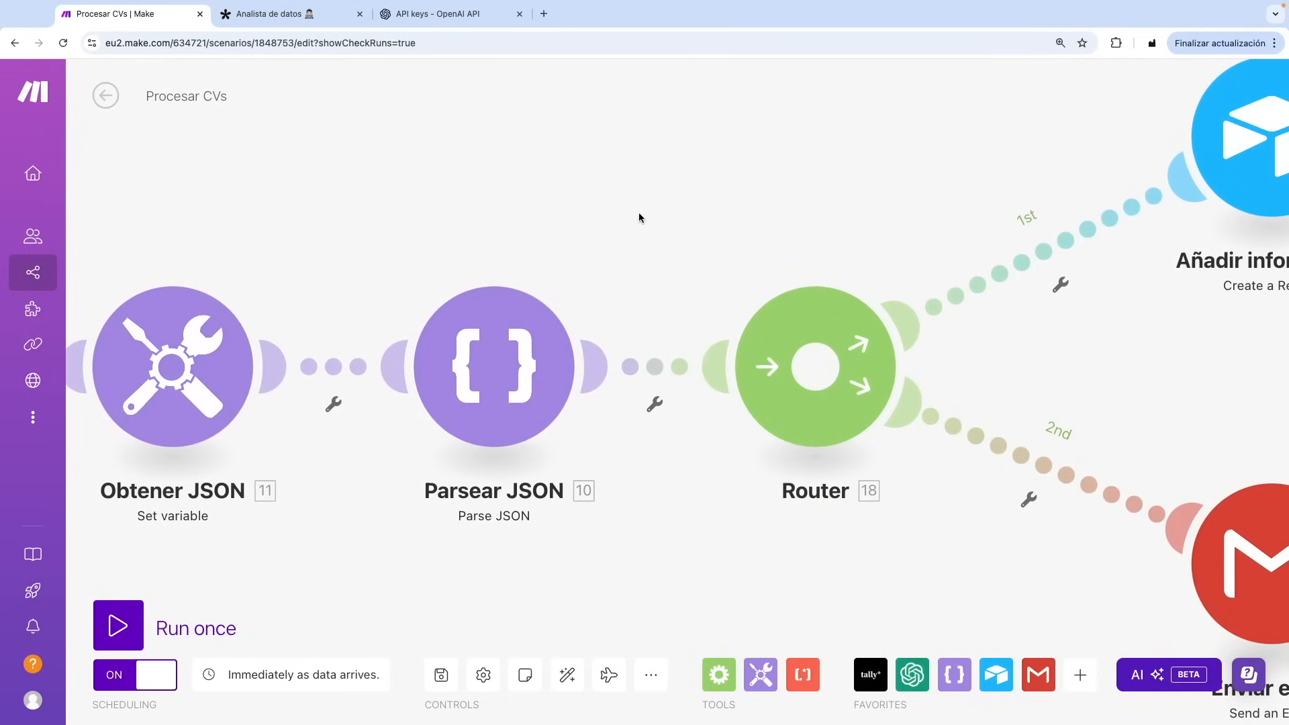
- Reopen the Parsear JSON module's JSON string formula and read the substring function's description and examples
click(499, 359)
click(717, 451)
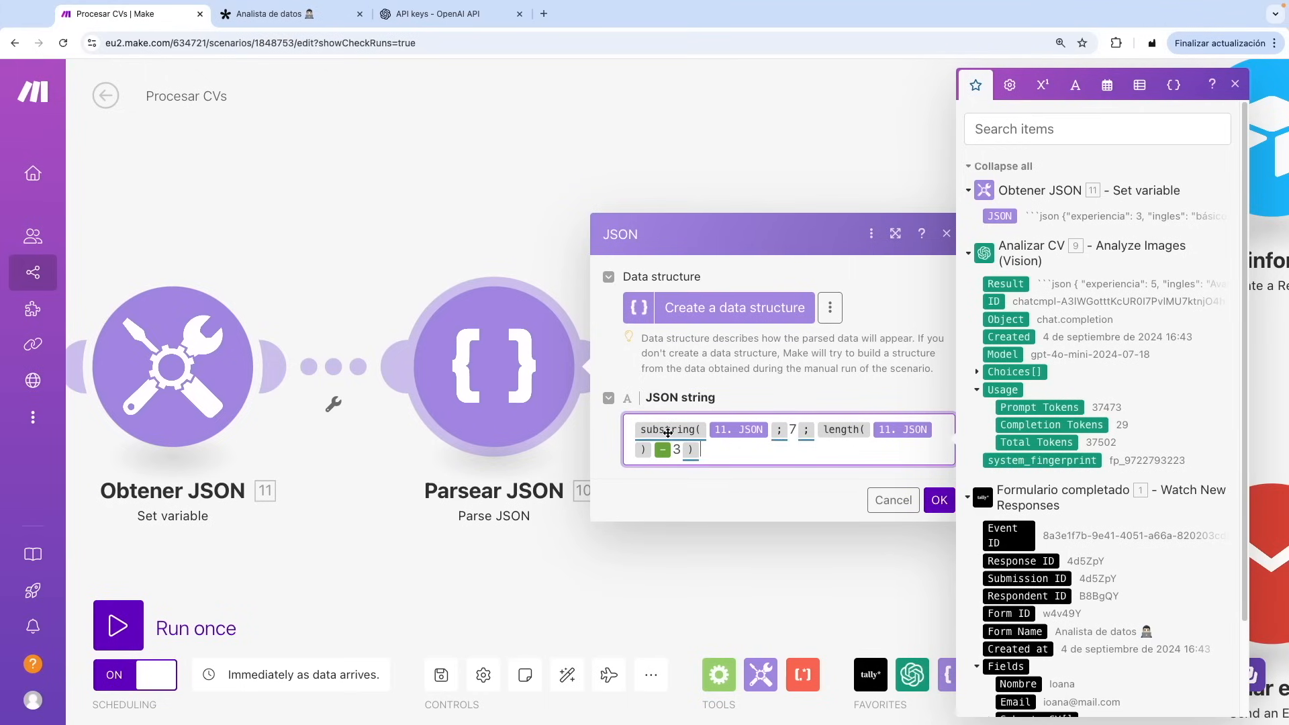
mouse_move(688, 433)
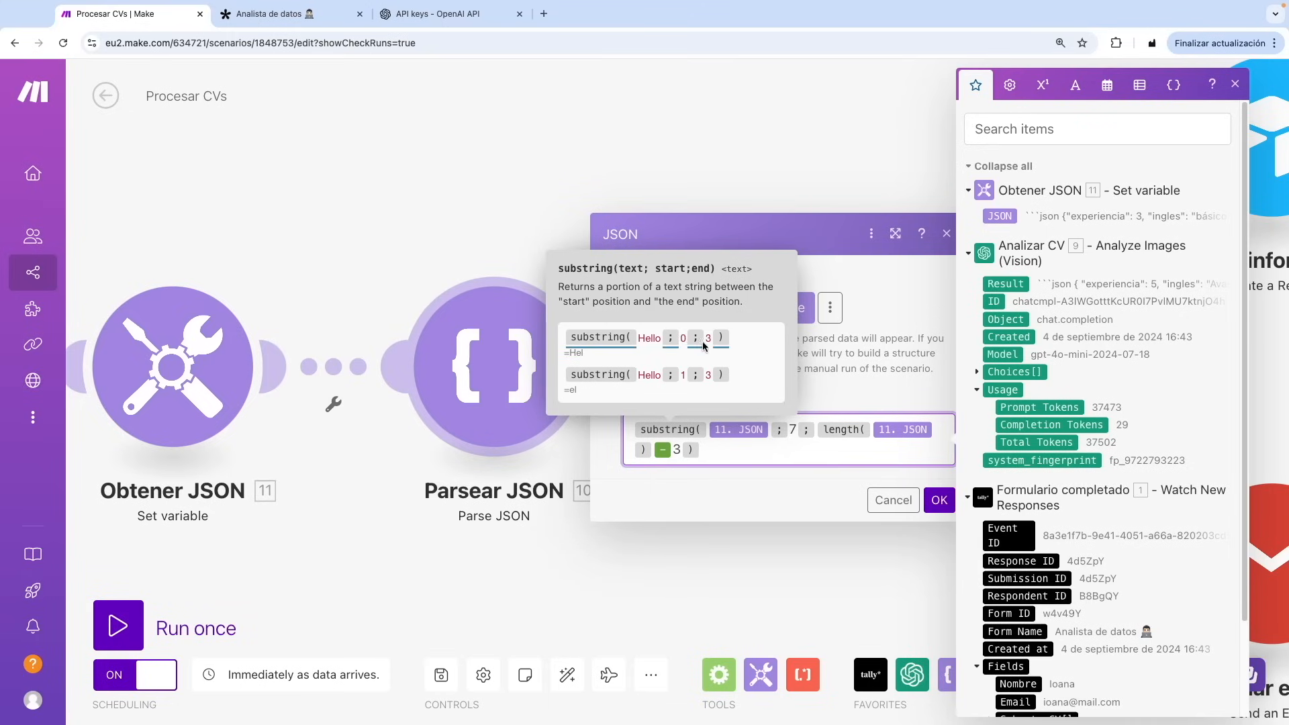
click(575, 352)
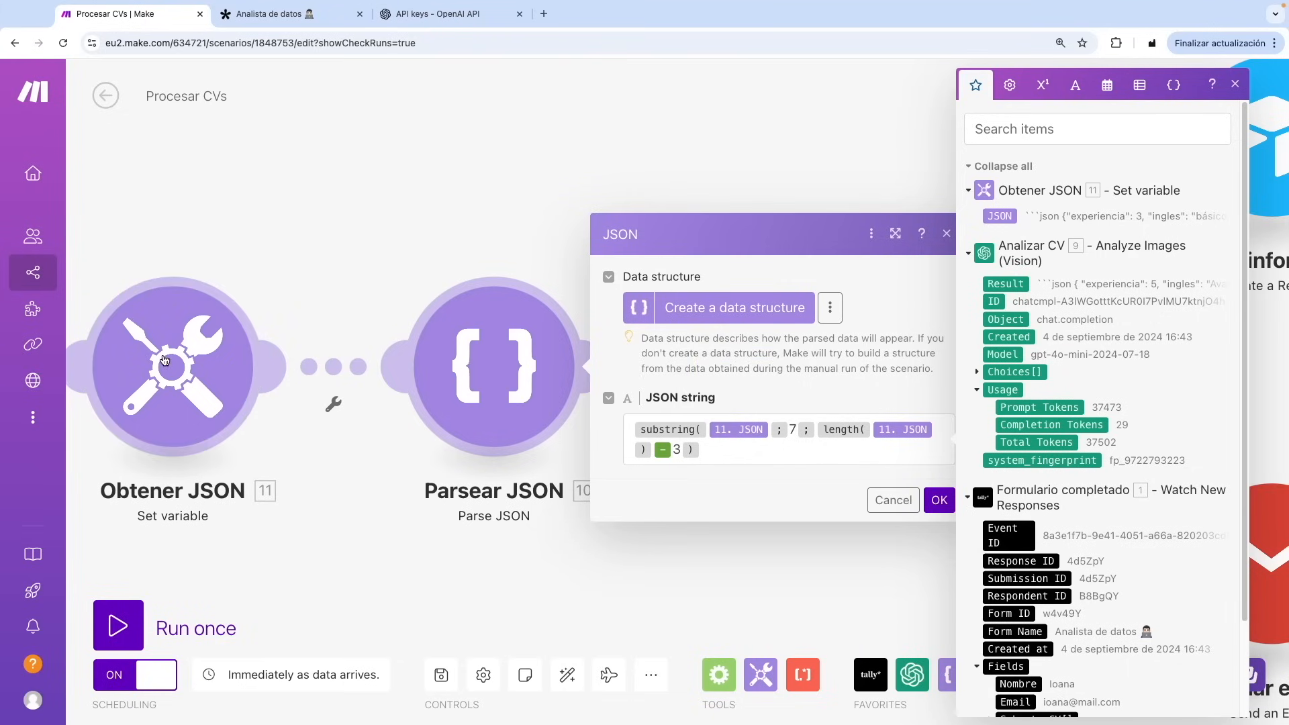
- Open the Obtener JSON operation details in the run history and examine the variable value from its opening to closing backticks
click(795, 428)
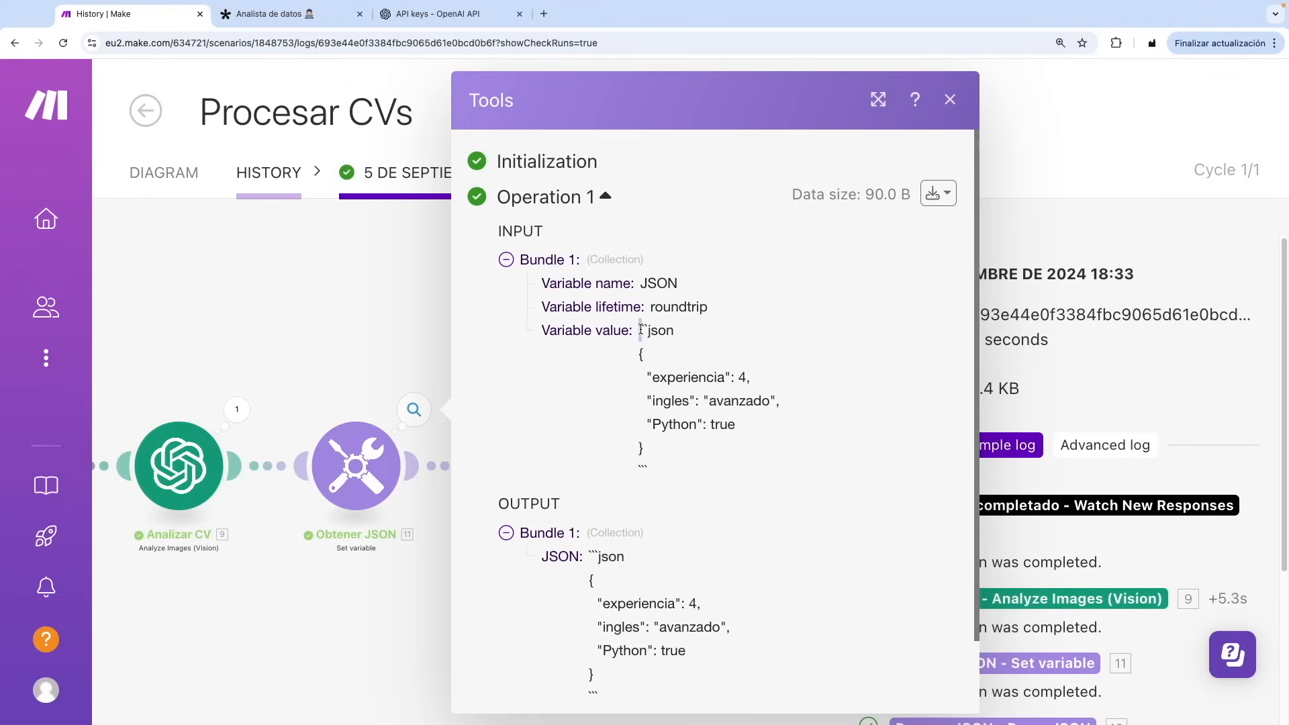
drag(640, 330, 688, 336)
drag(663, 470, 626, 463)
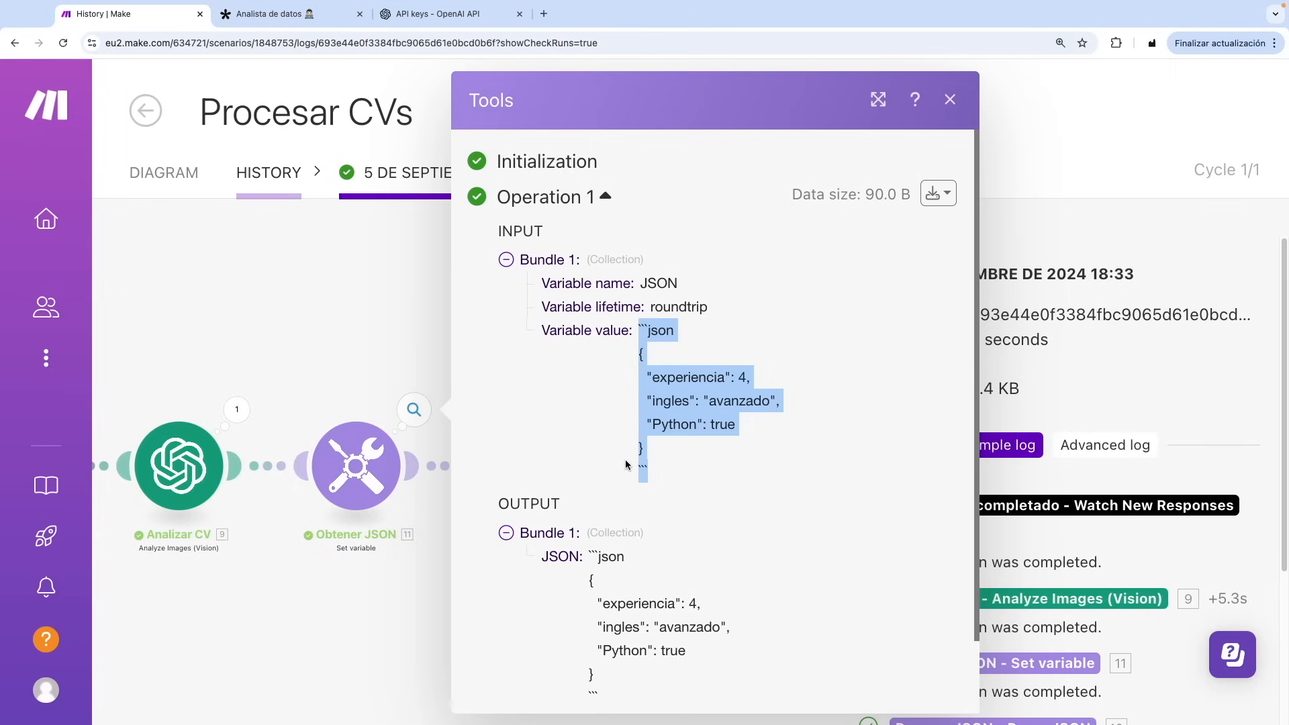
click(360, 325)
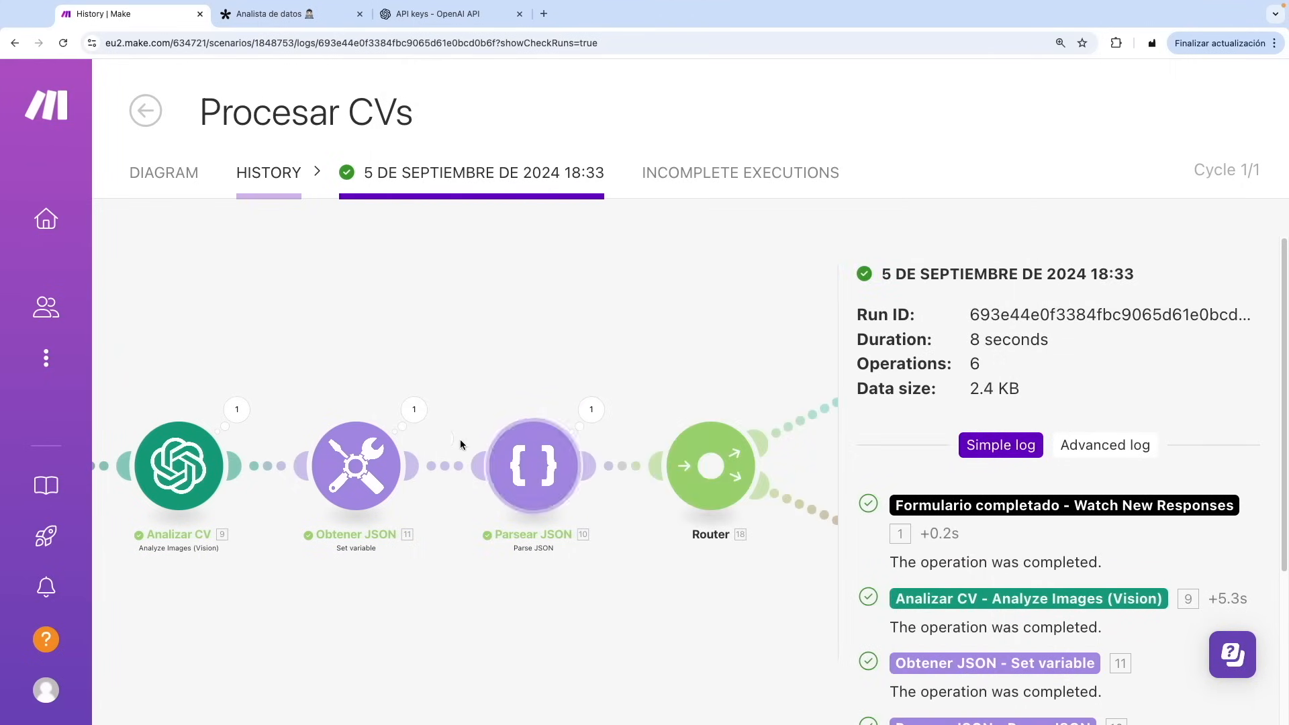
click(414, 410)
drag(629, 329, 680, 458)
click(412, 339)
- Open the Parsear JSON operation details in the run history and examine the trimmed JSON string input
click(608, 407)
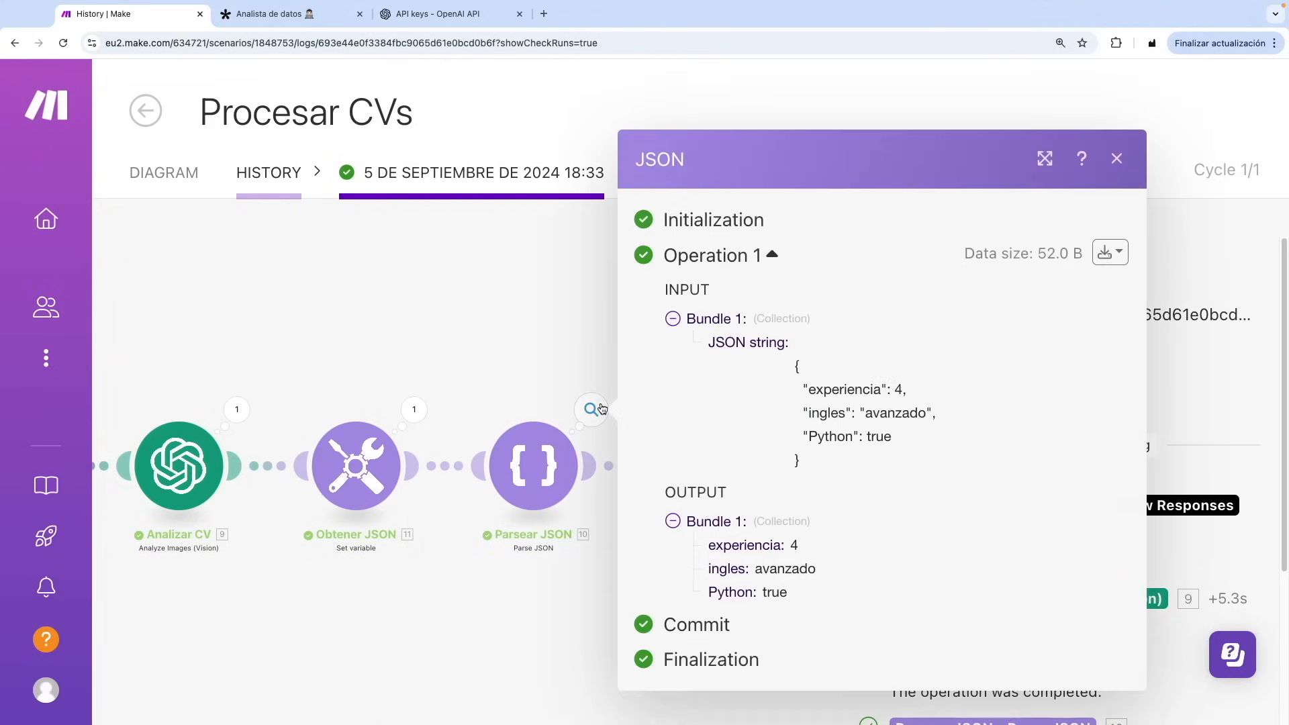
drag(797, 341, 812, 462)
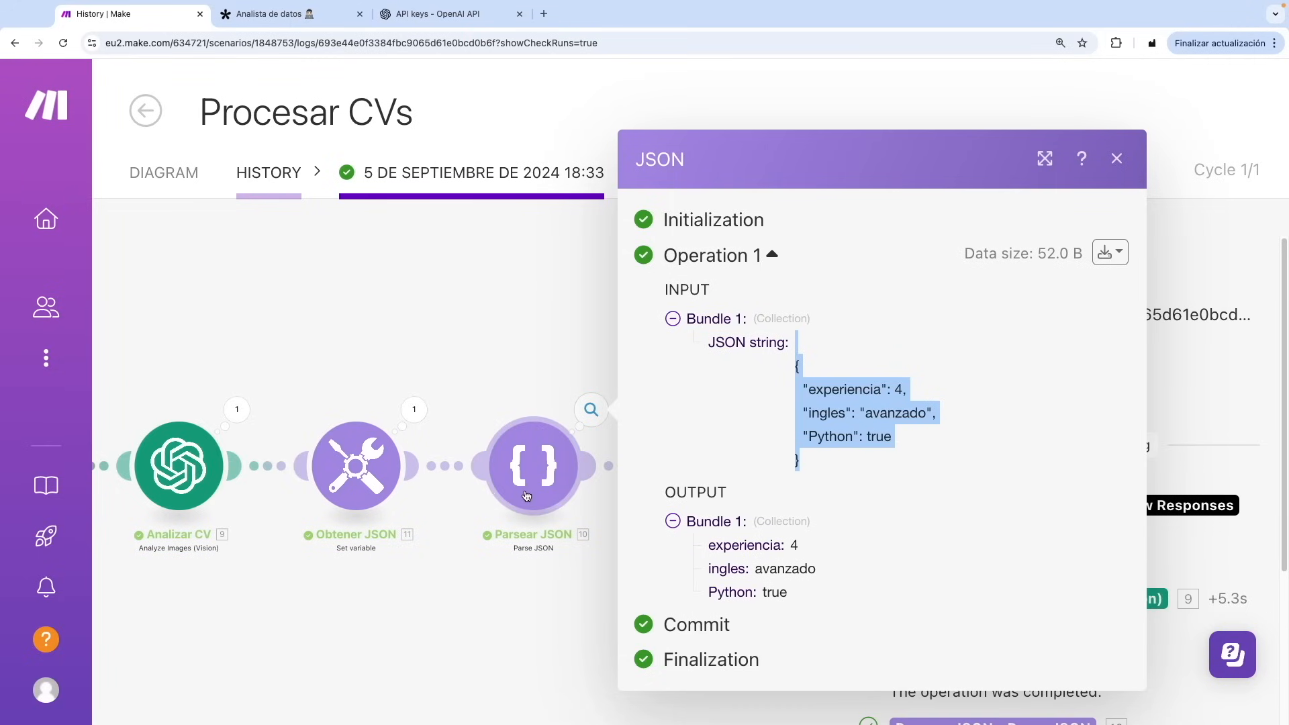
click(808, 365)
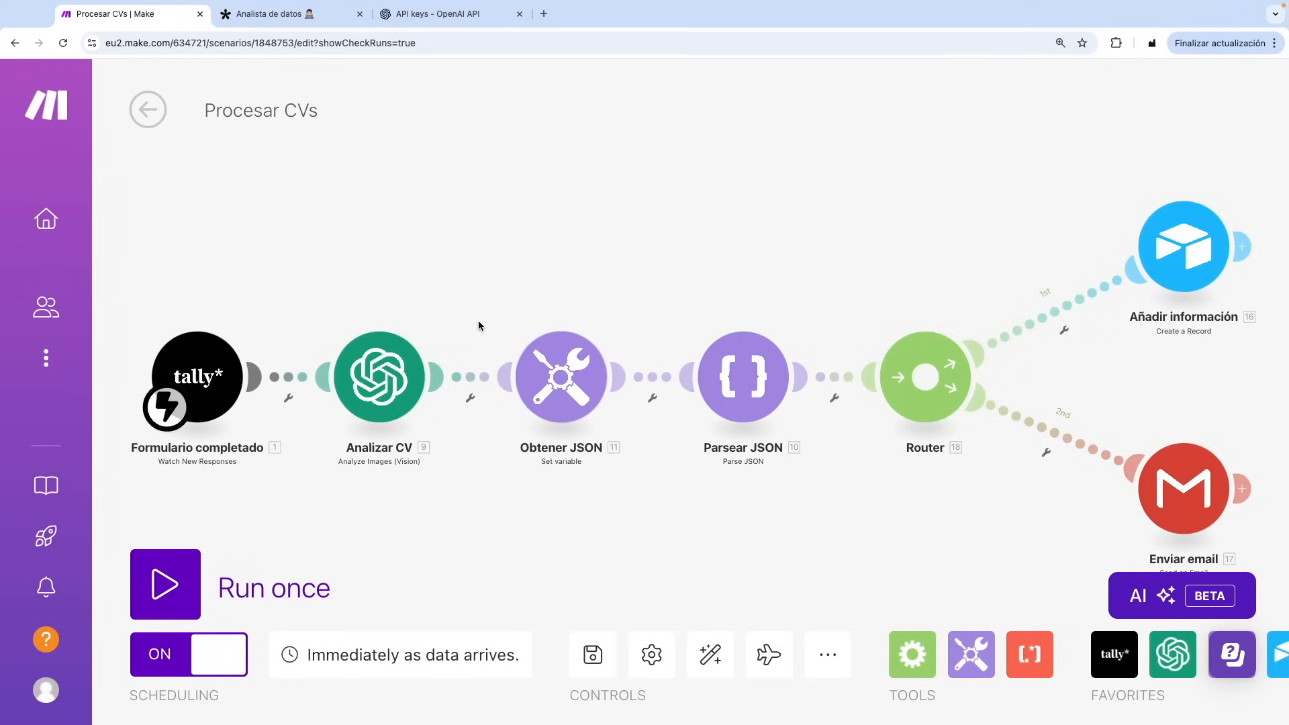
- Export the scenario's blueprint, and open and close the Import Blueprint dialog without selecting a file
click(830, 656)
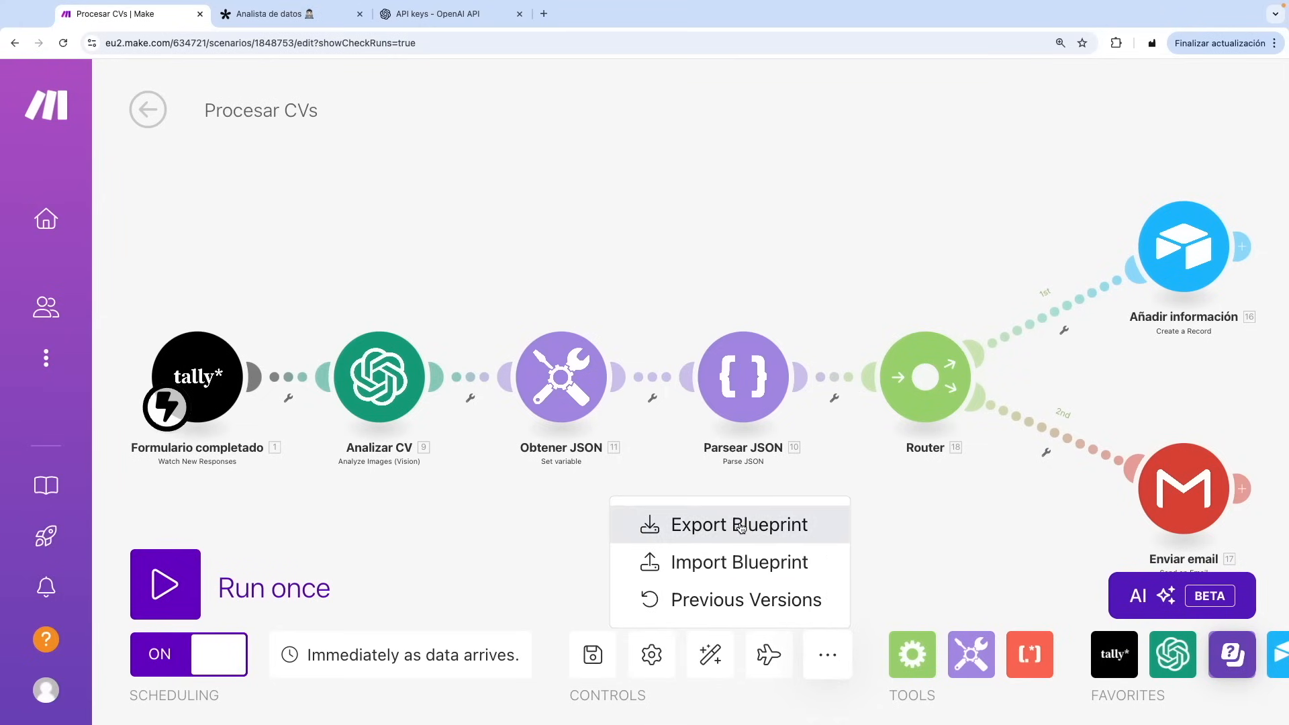
click(698, 524)
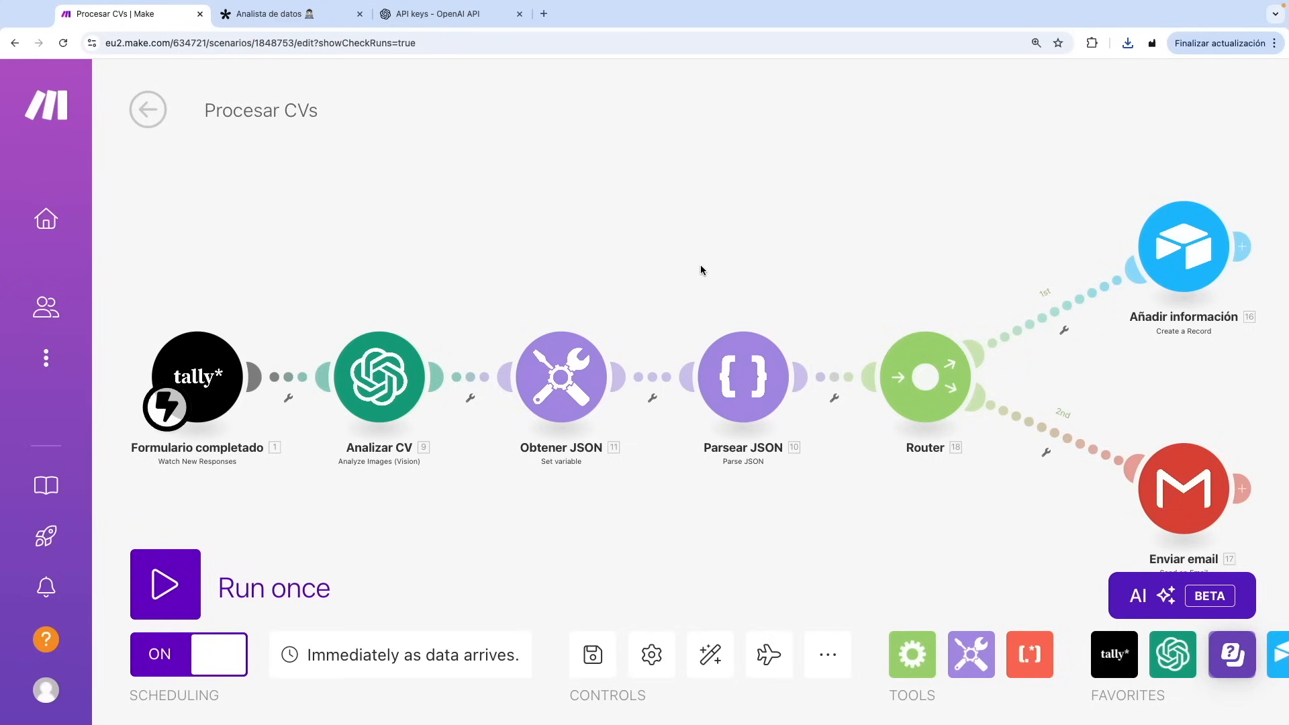
click(827, 651)
click(782, 561)
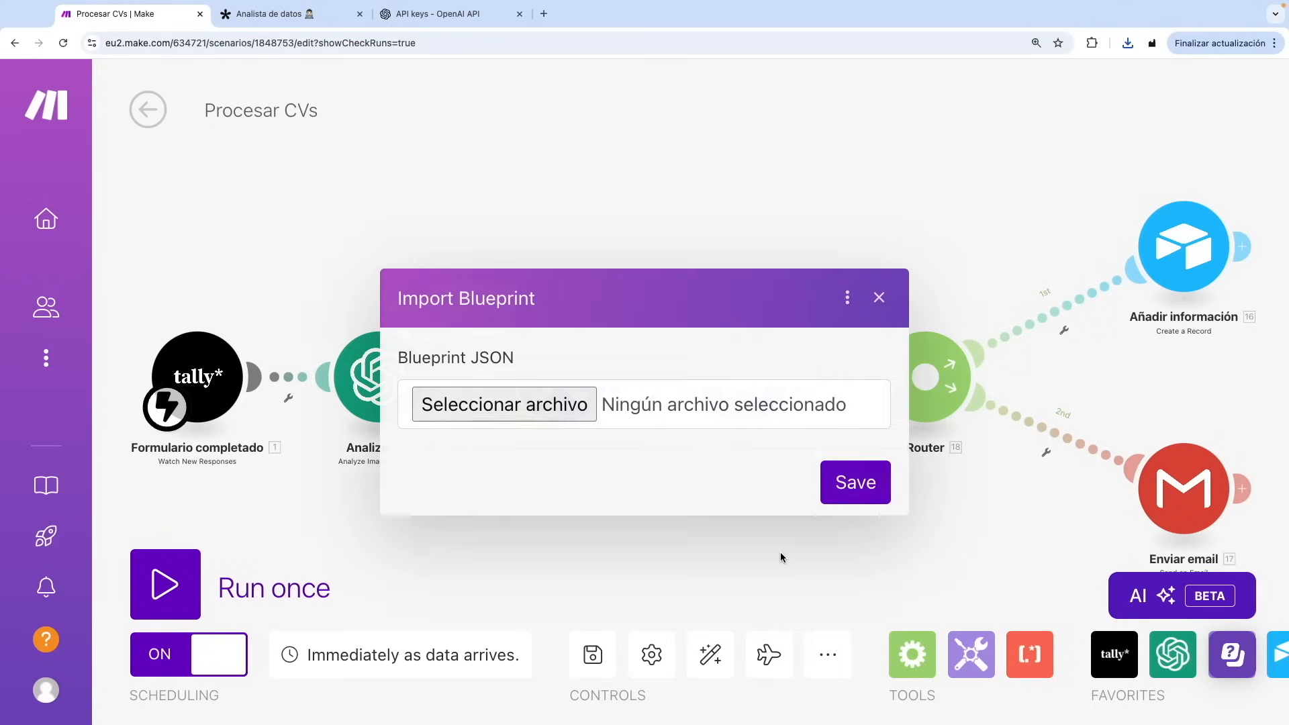
click(877, 298)
- Review the Flow Control modules and examine the scenario's router with its Airtable and Gmail branches
scroll(549, 300, down, 2)
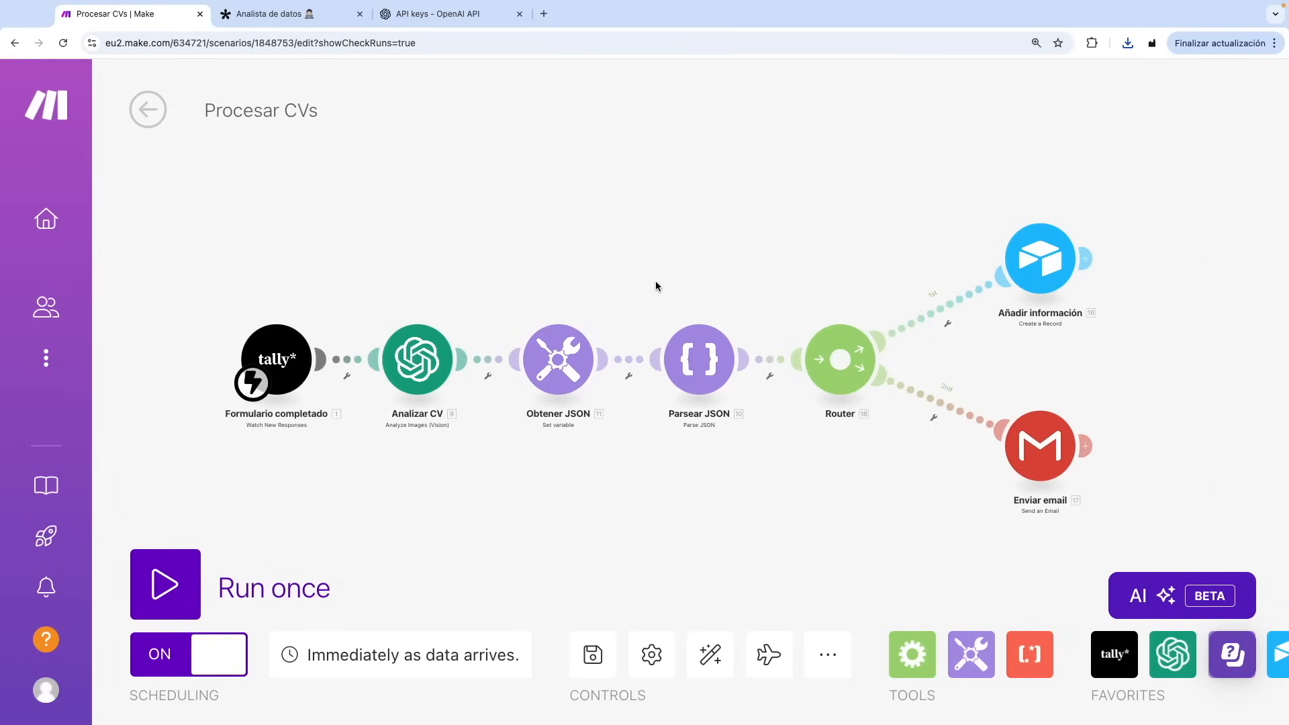
scroll(818, 421, up, 4)
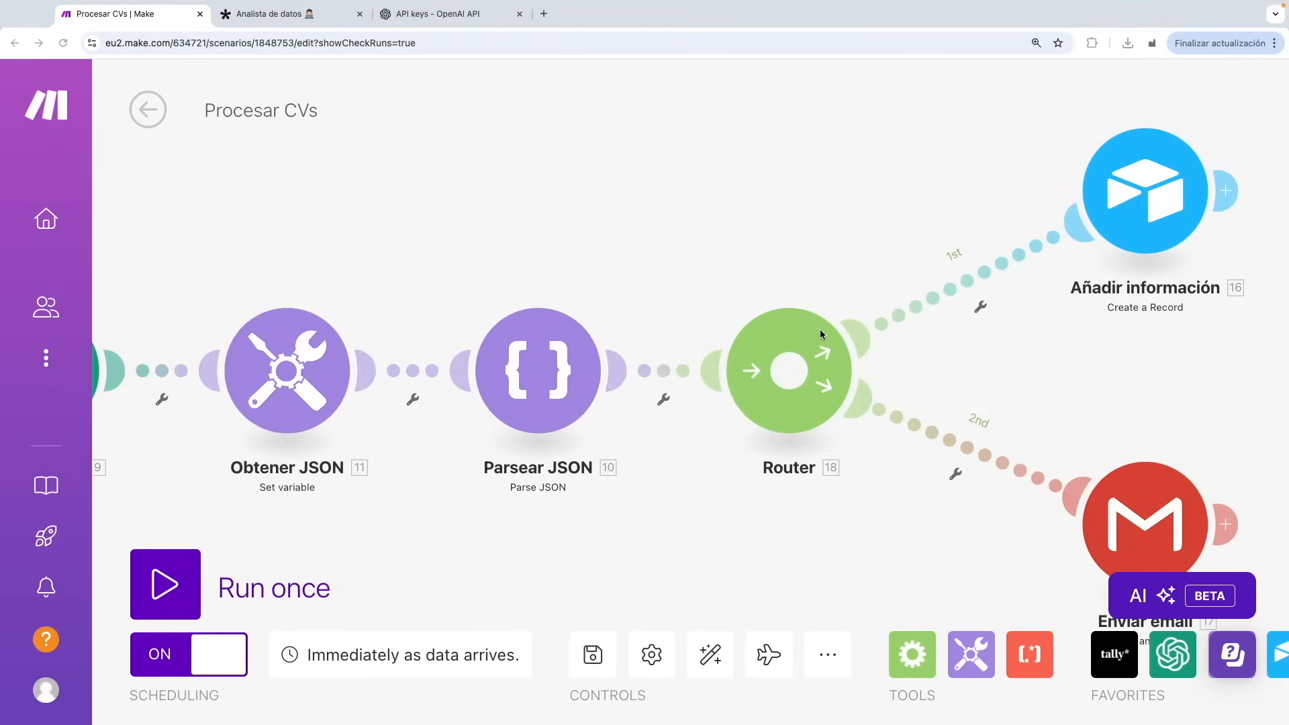
scroll(807, 326, down, 3)
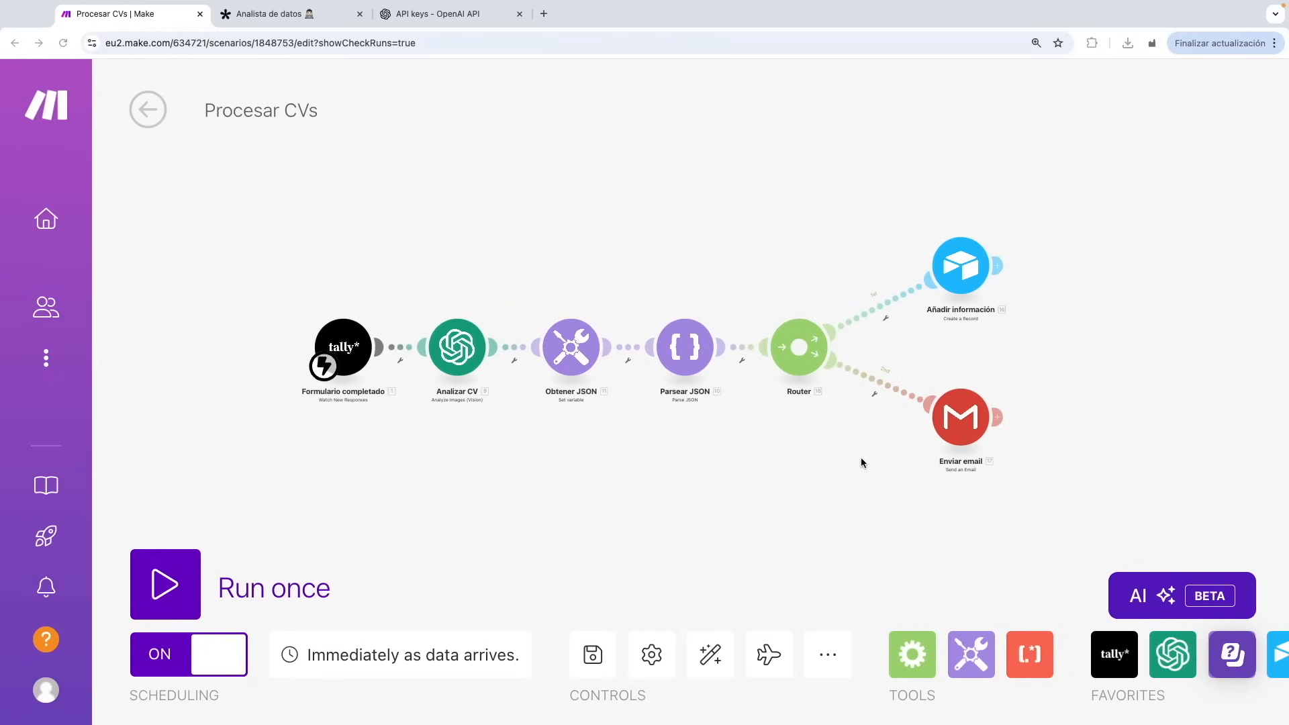
click(912, 655)
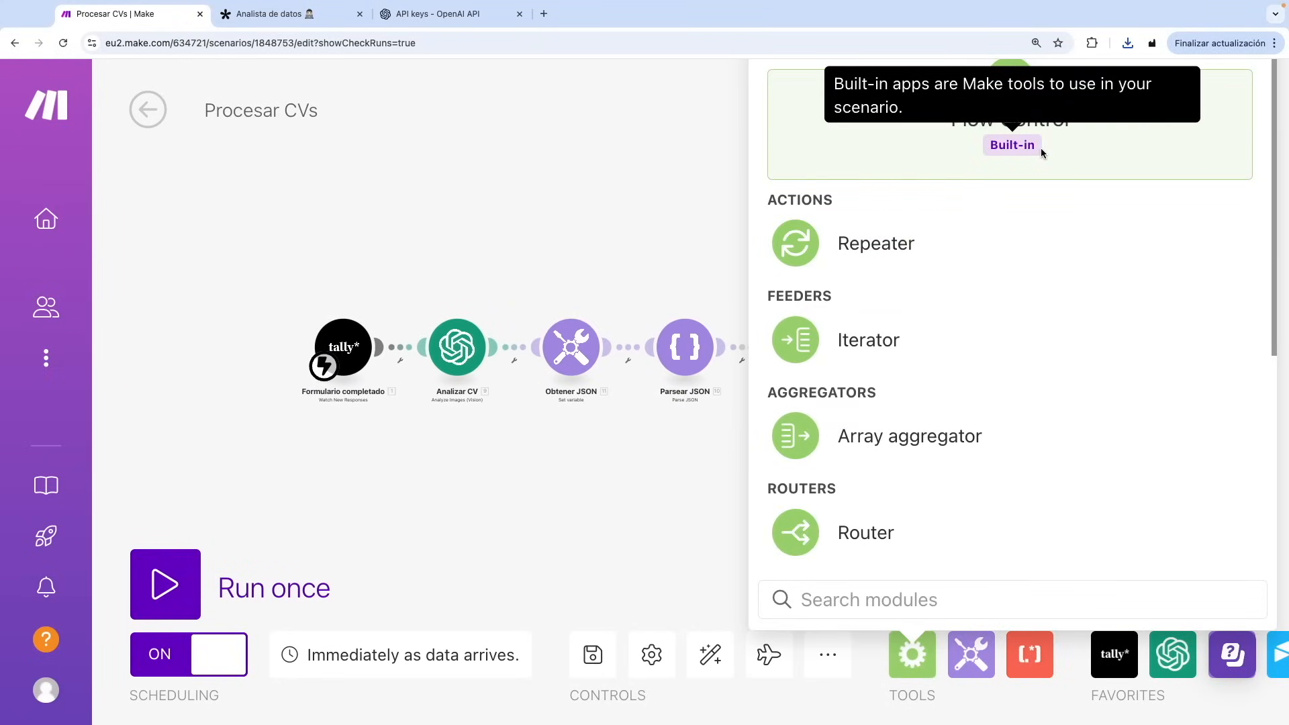
click(672, 219)
scroll(938, 365, up, 4)
drag(746, 198, 738, 205)
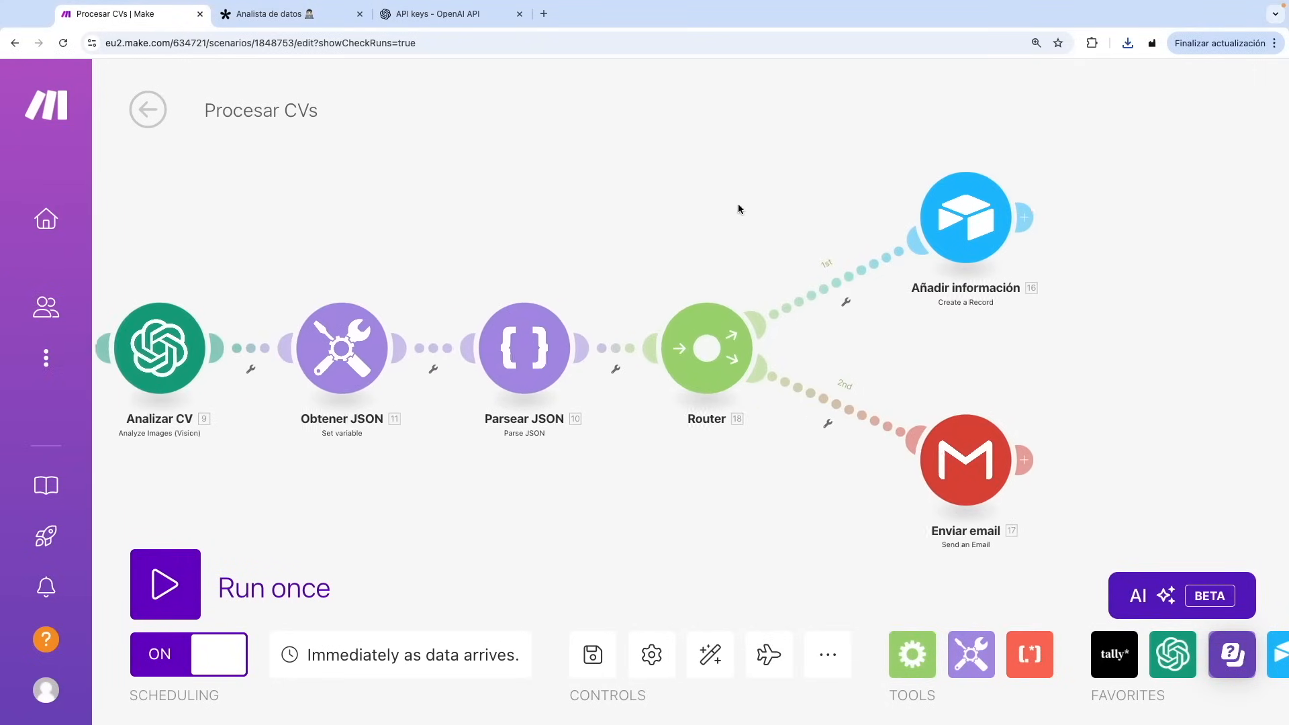
scroll(638, 386, up, 3)
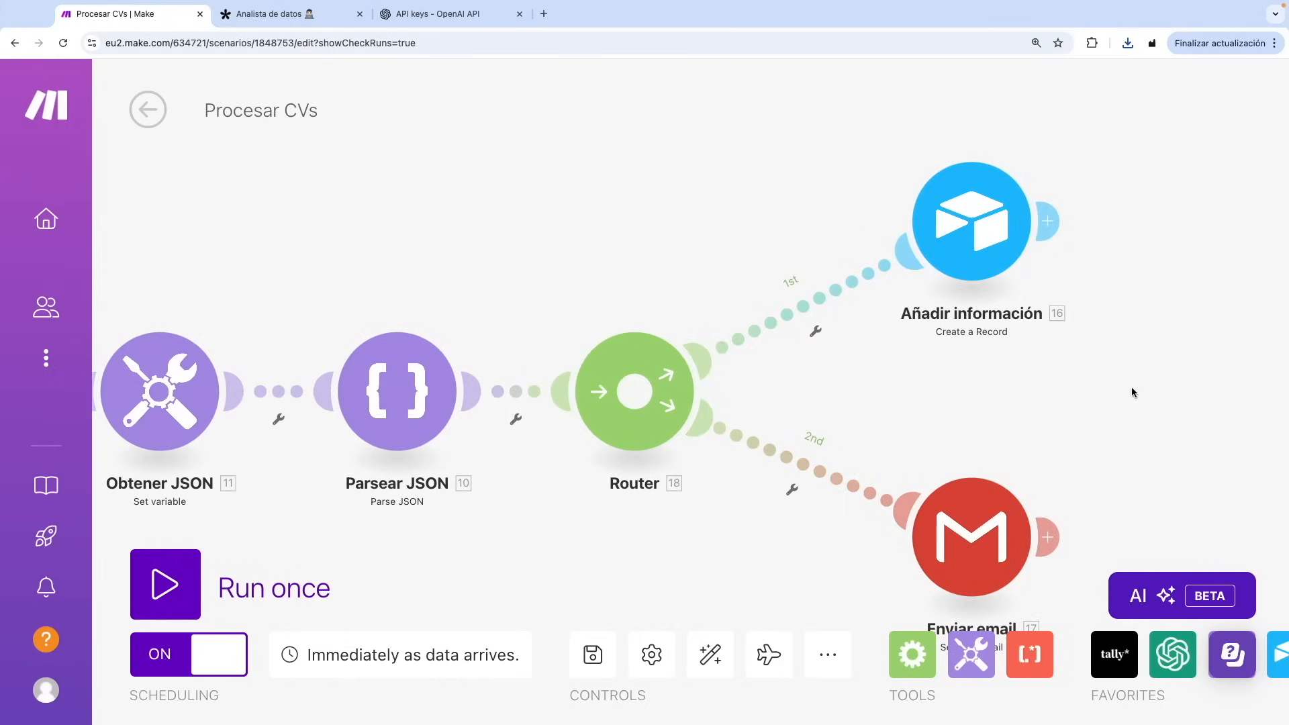
drag(1026, 459, 951, 362)
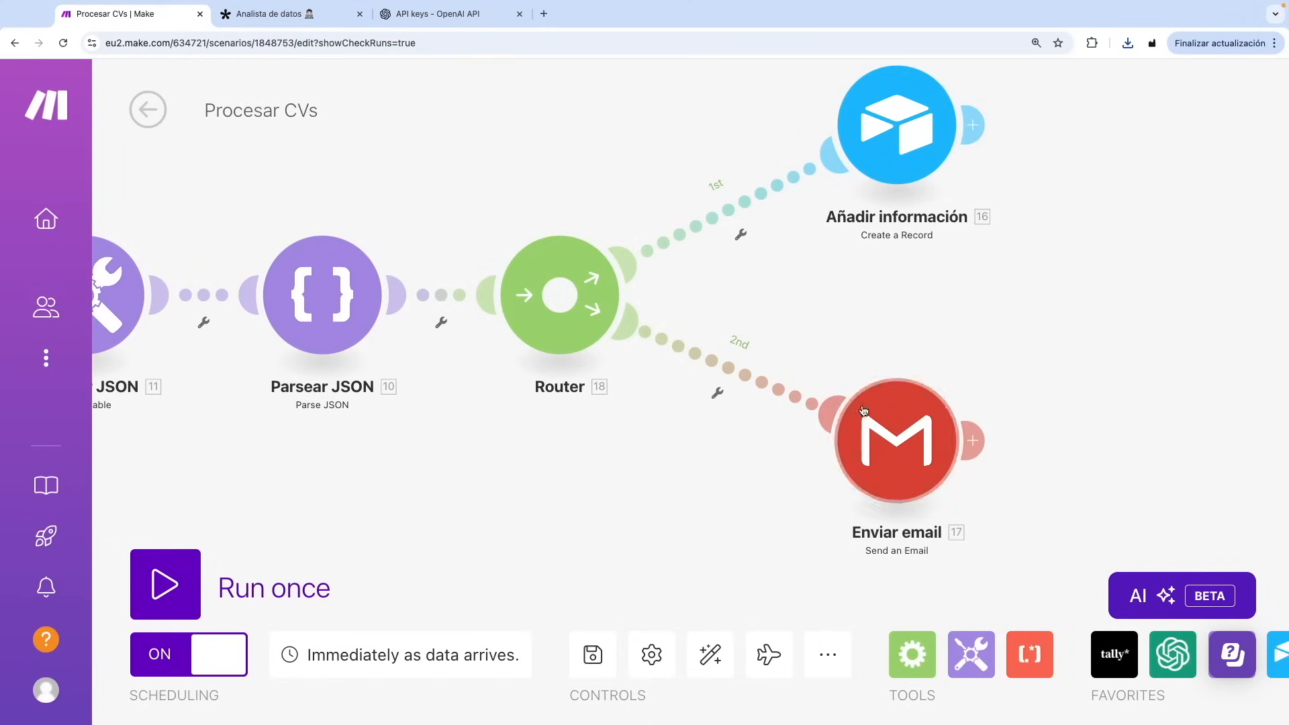
- Reposition the Router, Formulario completado and Analizar CV modules to widen the gap between Analizar CV and Obtener JSON
drag(544, 259, 559, 257)
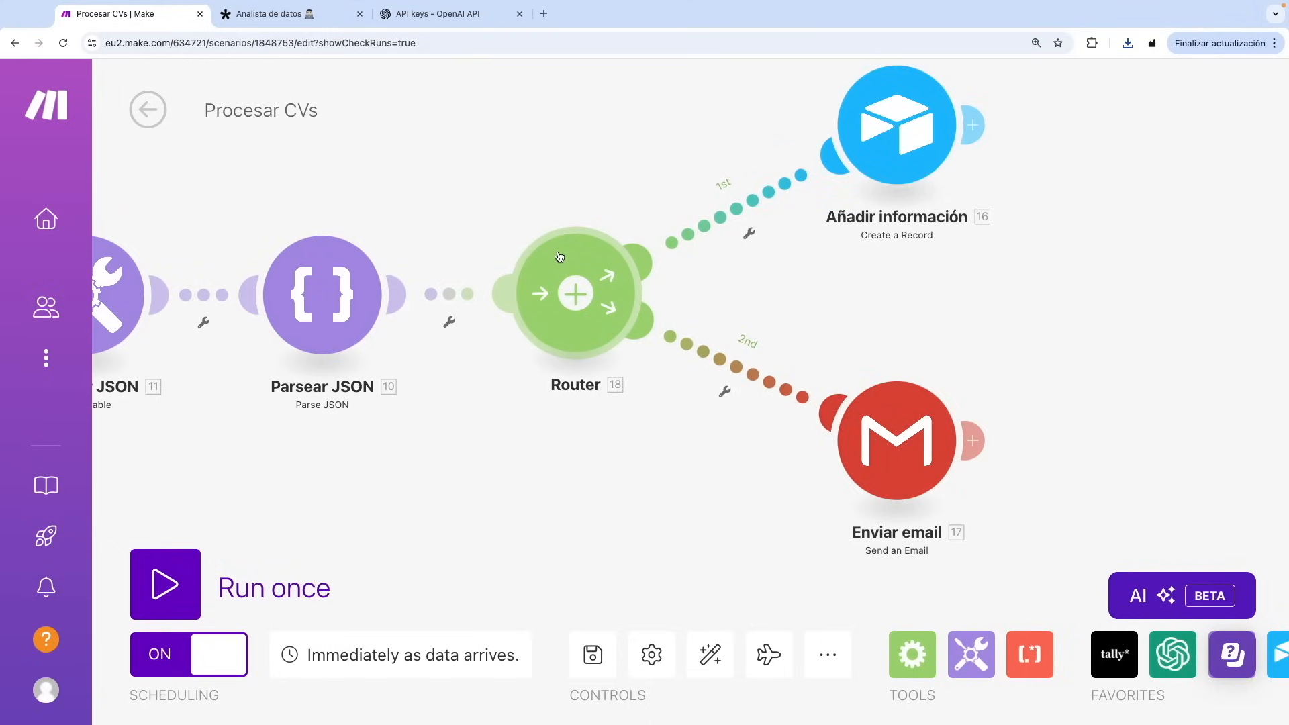
scroll(875, 258, down, 10)
scroll(577, 287, up, 6)
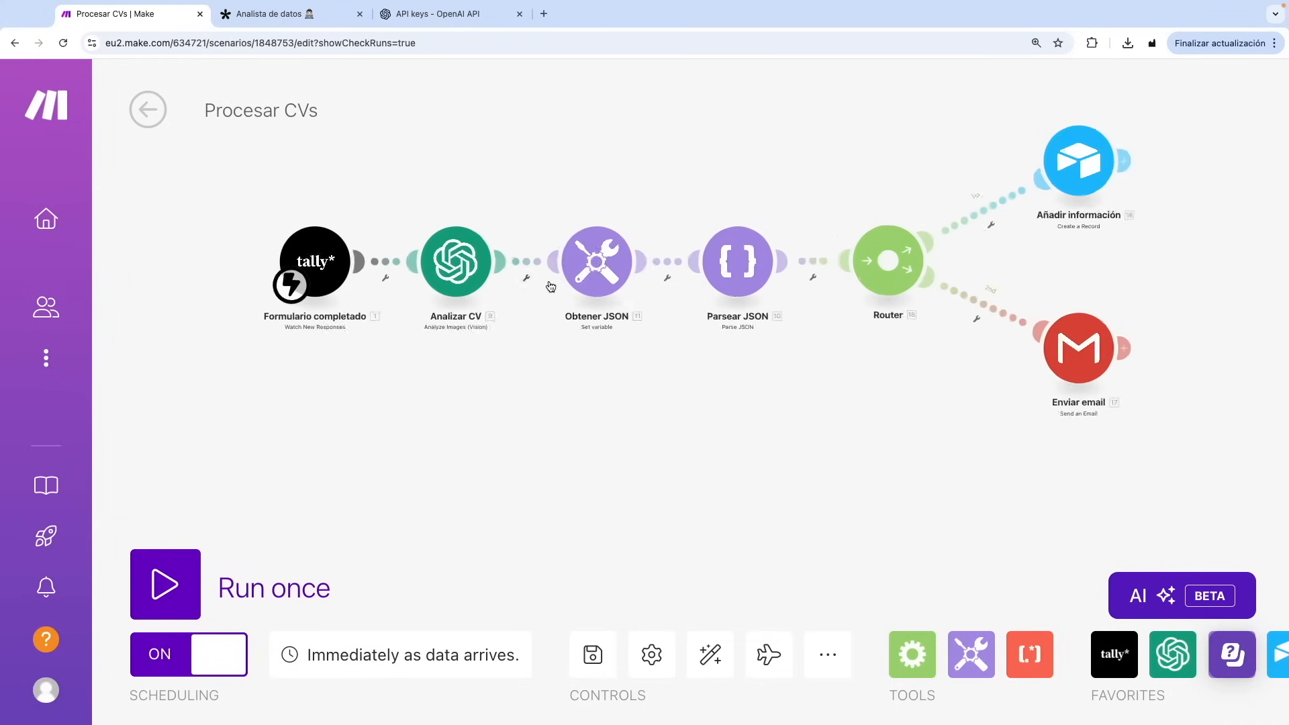
drag(541, 370, 600, 390)
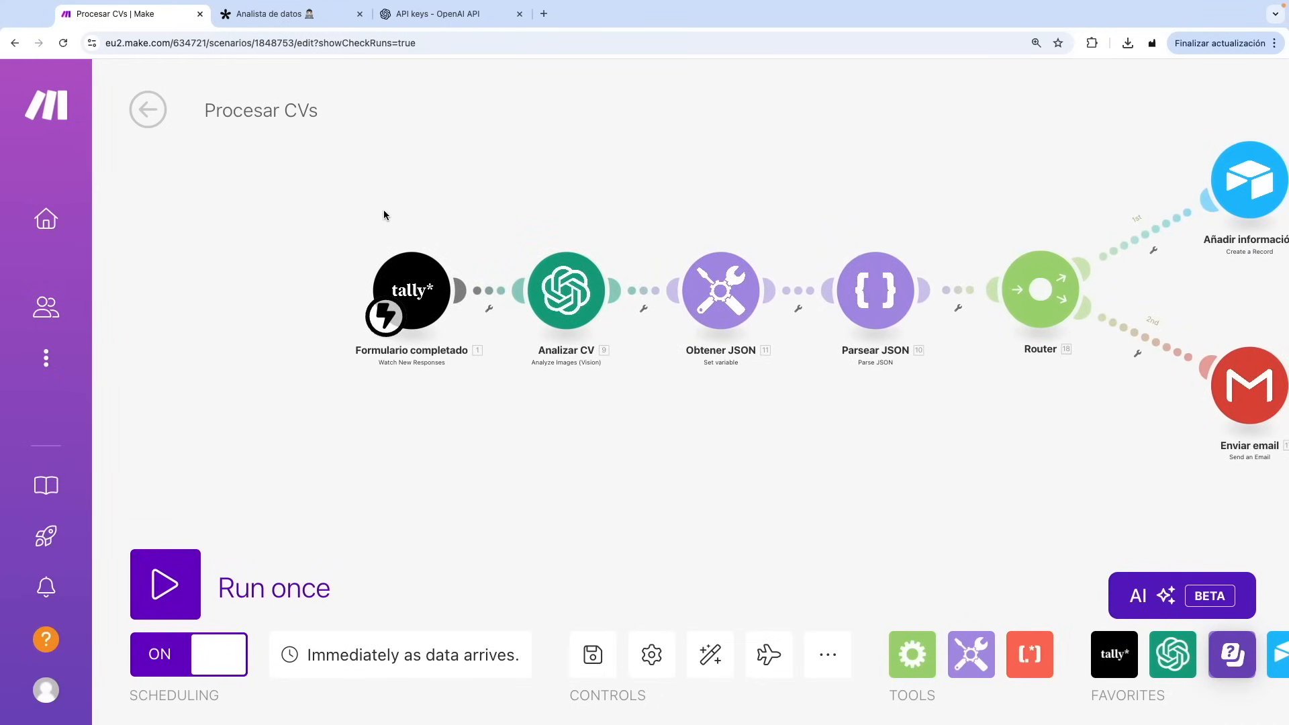
drag(419, 286, 362, 284)
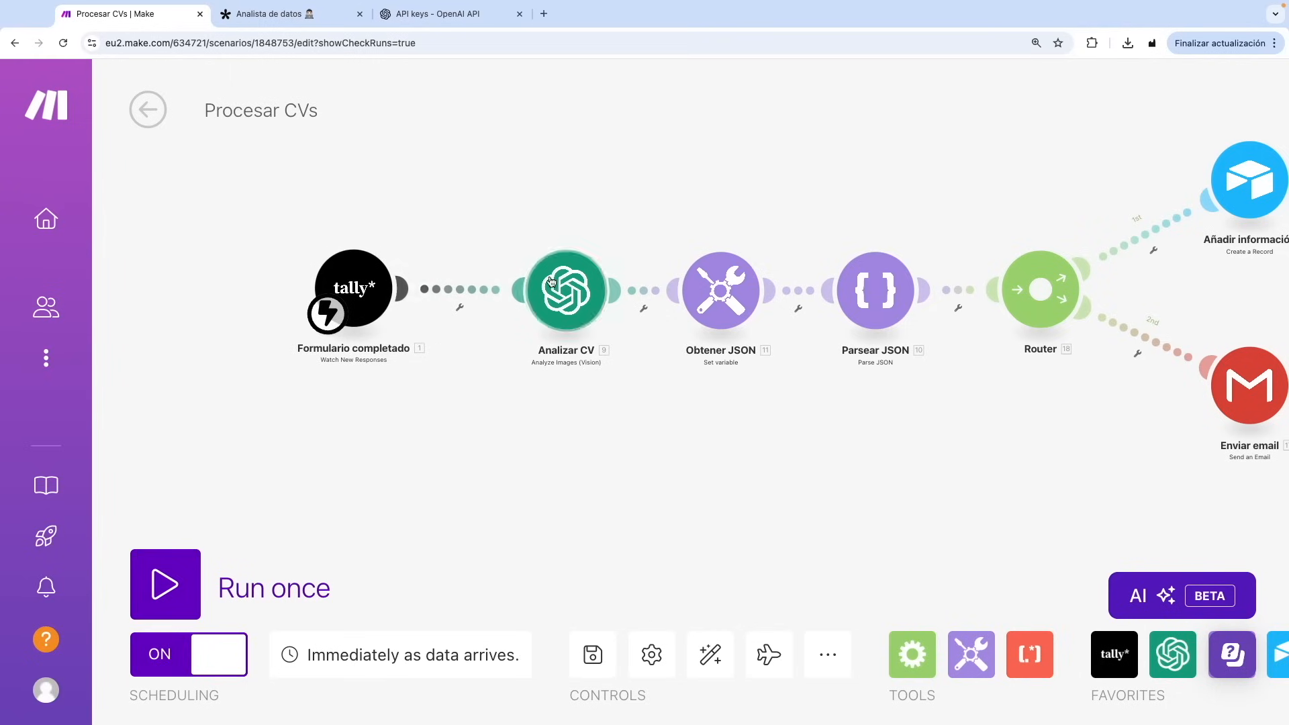
drag(562, 286, 483, 296)
- Insert a router on the connection between Analizar CV and Obtener JSON
scroll(602, 290, up, 3)
right_click(603, 287)
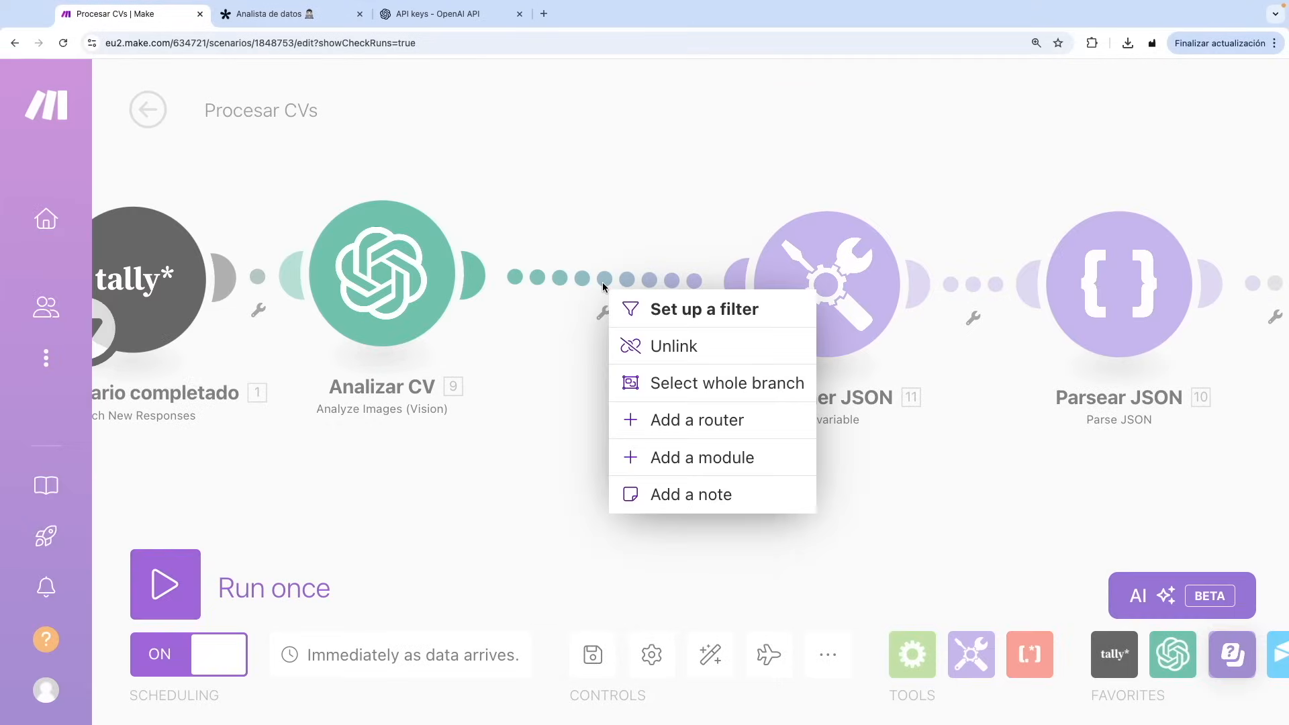
click(705, 420)
- Add an OpenAI Create a Completion (Prompt) module below the flow and link it as a second route of the router after Analizar CV
scroll(582, 232, down, 5)
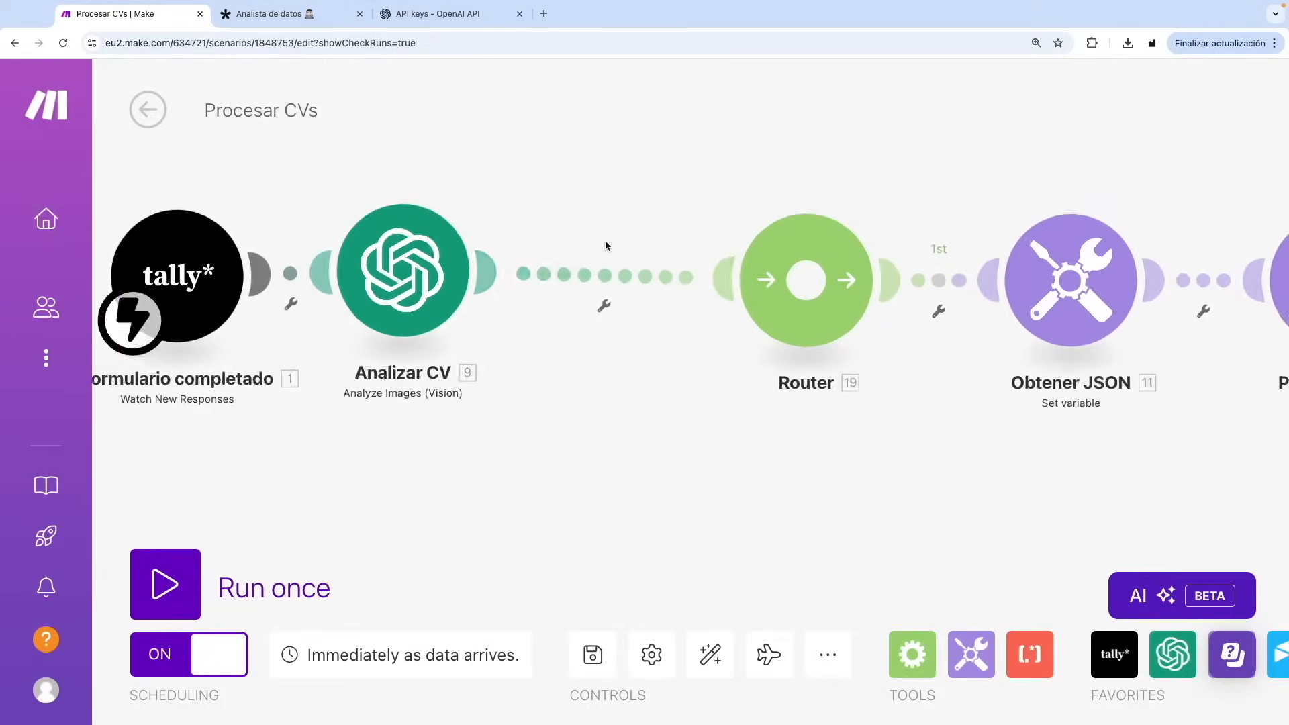
scroll(583, 231, up, 5)
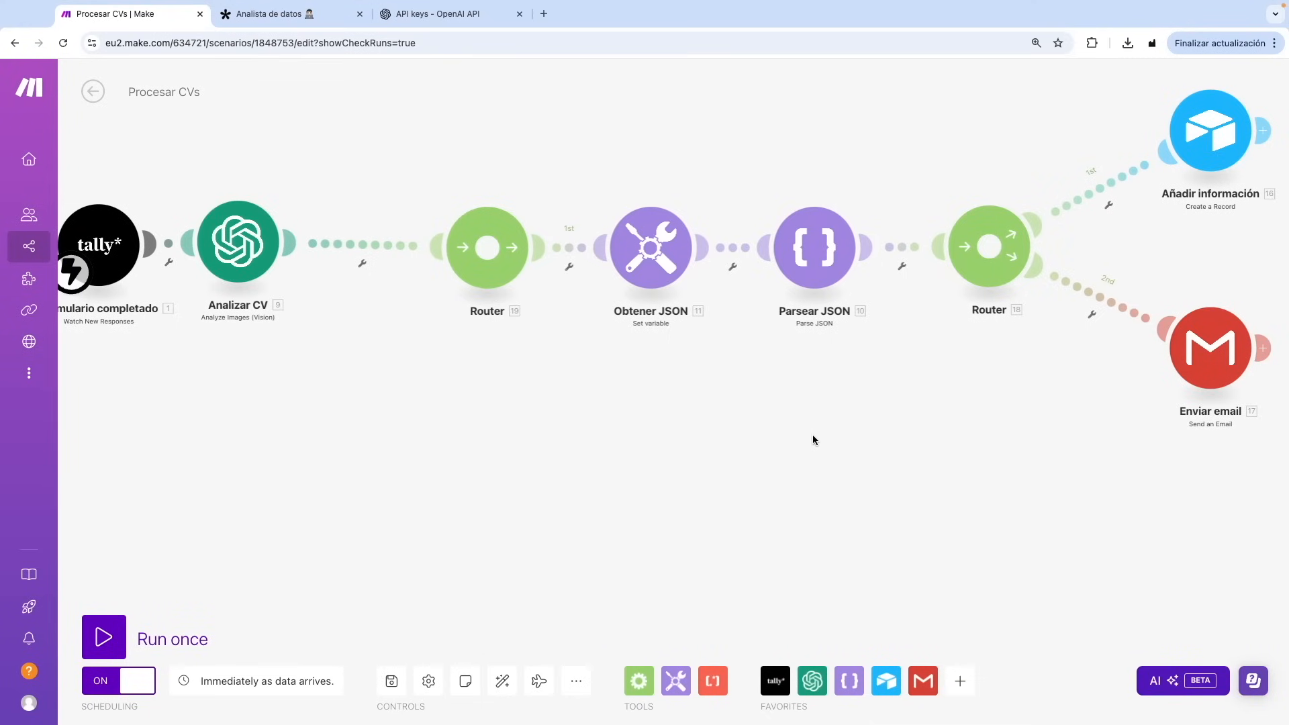
click(813, 681)
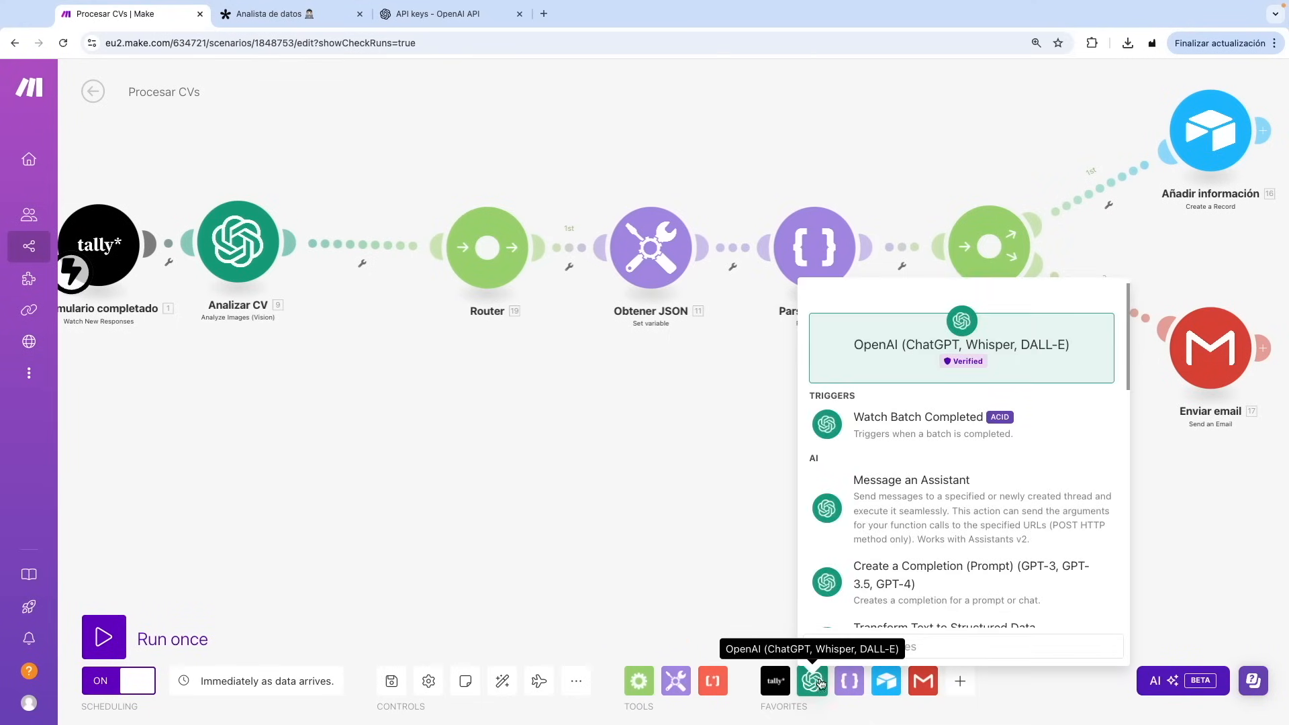
scroll(941, 503, down, 1)
click(920, 537)
drag(920, 534, 487, 287)
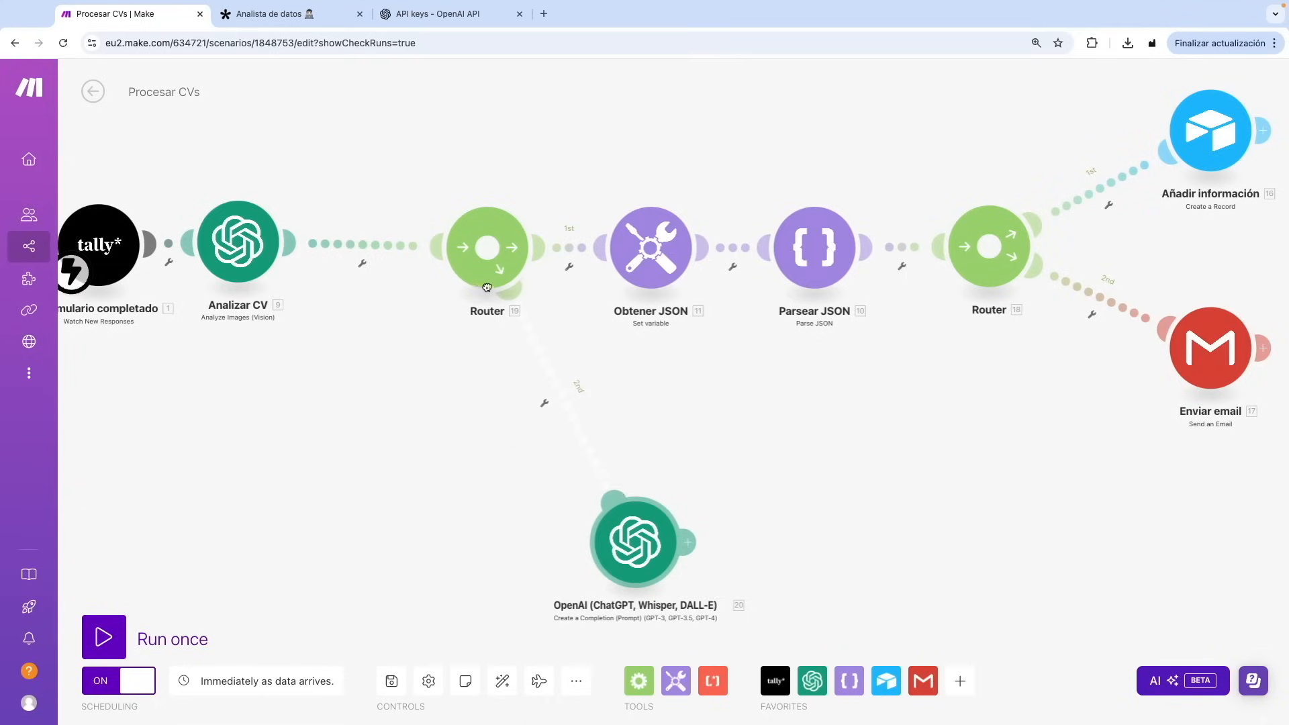
- Add a Flow Control router and attach it after the Airtable Añadir información module
scroll(560, 427, down, 5)
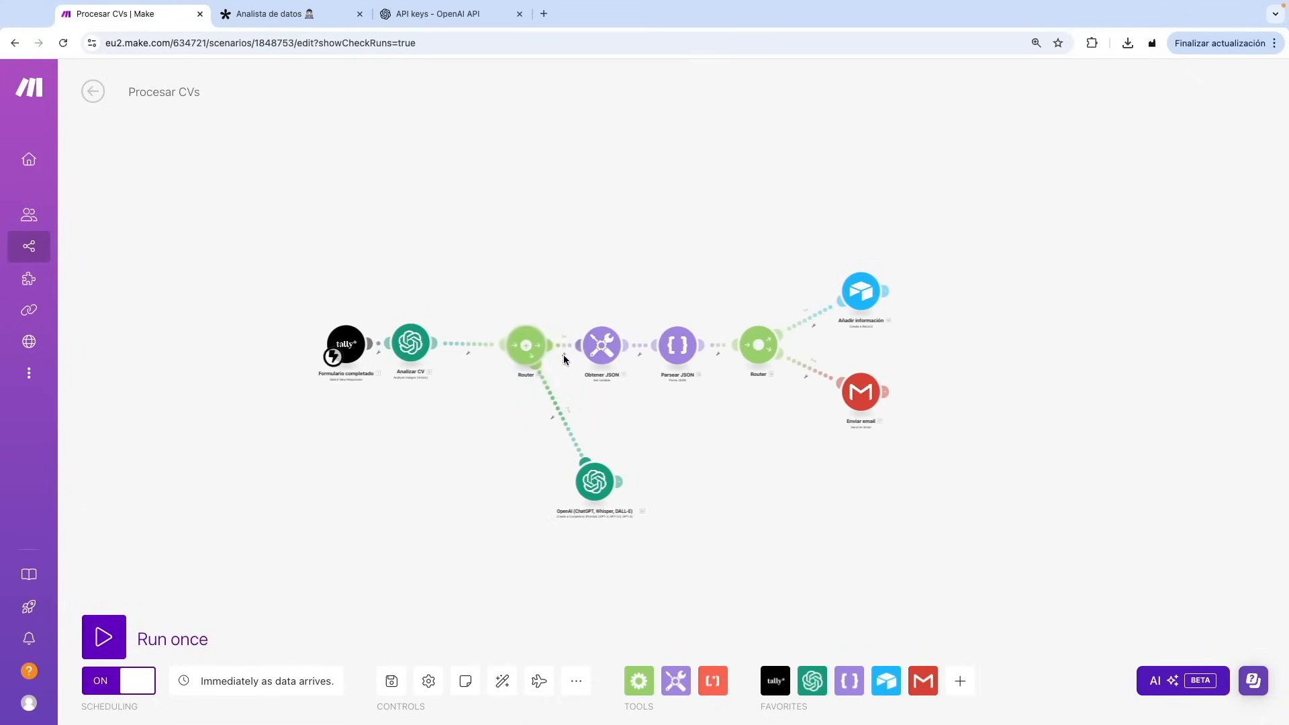
scroll(641, 378, up, 5)
drag(841, 452, 551, 505)
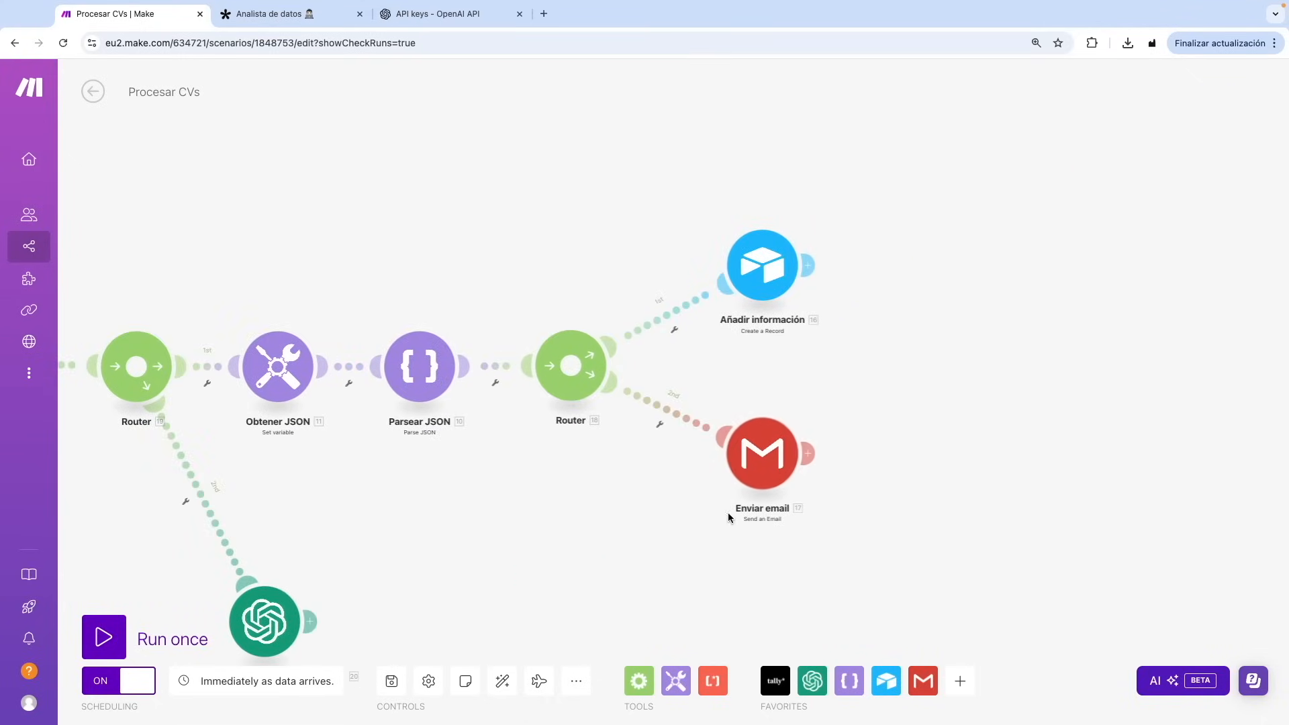
click(643, 678)
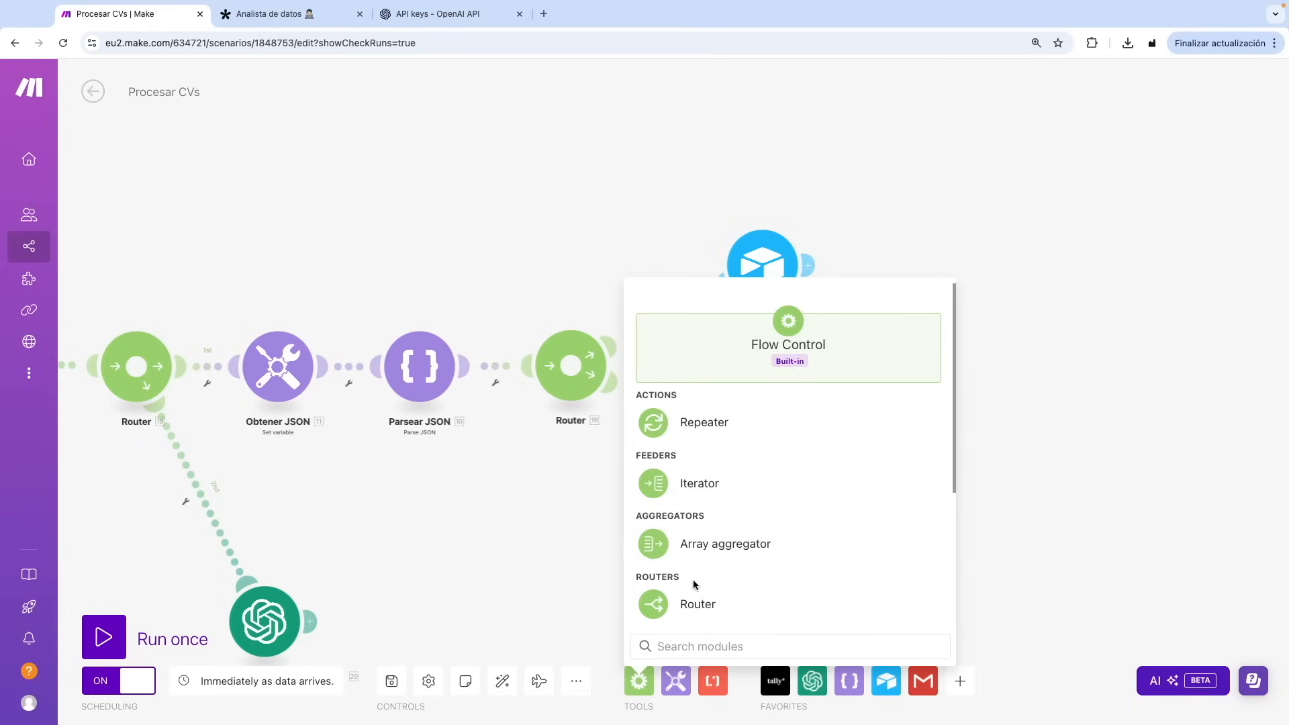
click(691, 605)
drag(689, 611, 912, 272)
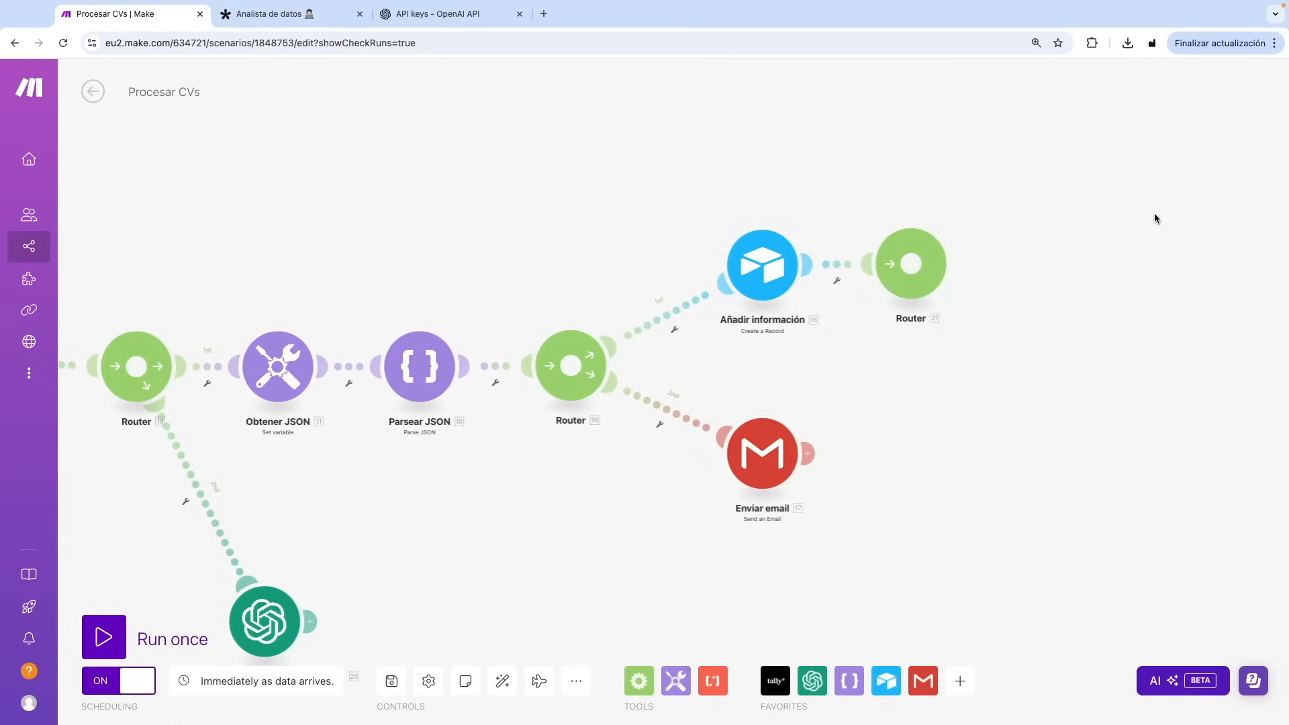
- Close the OpenAI completion module's settings without configuring them and delete that module from the second route
scroll(1042, 304, up, 3)
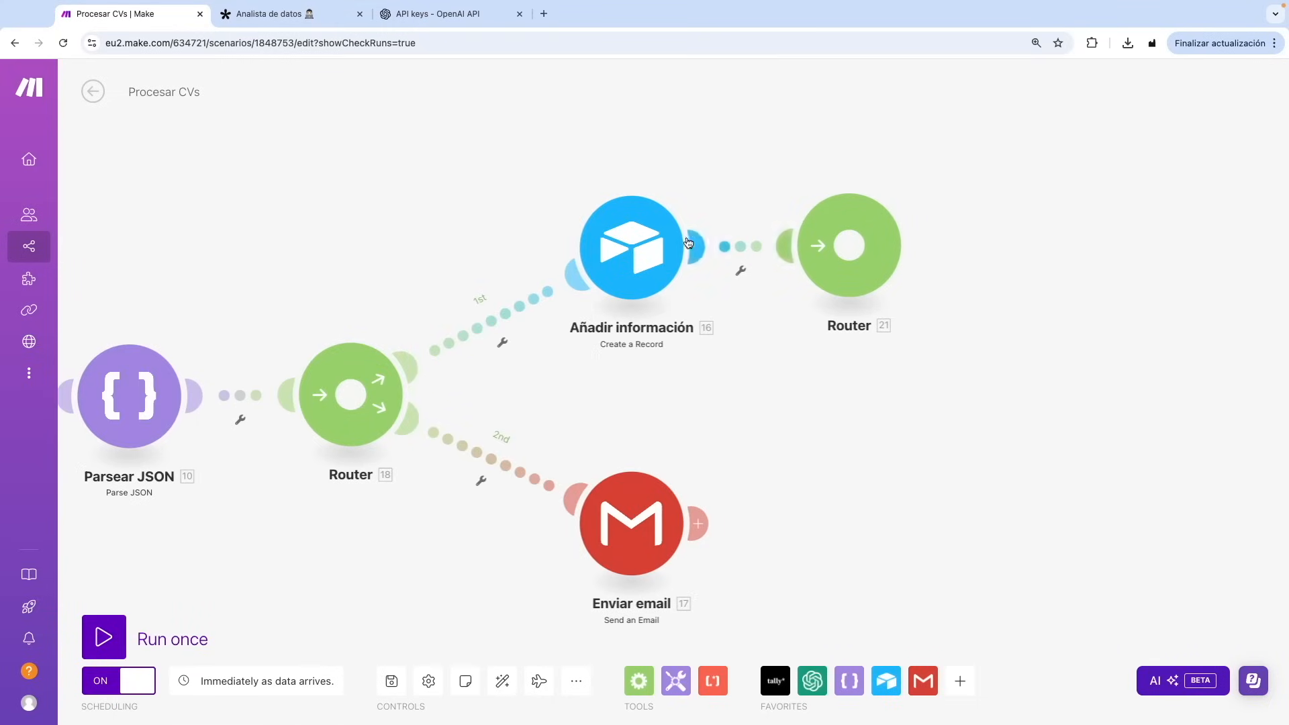
scroll(1008, 239, down, 4)
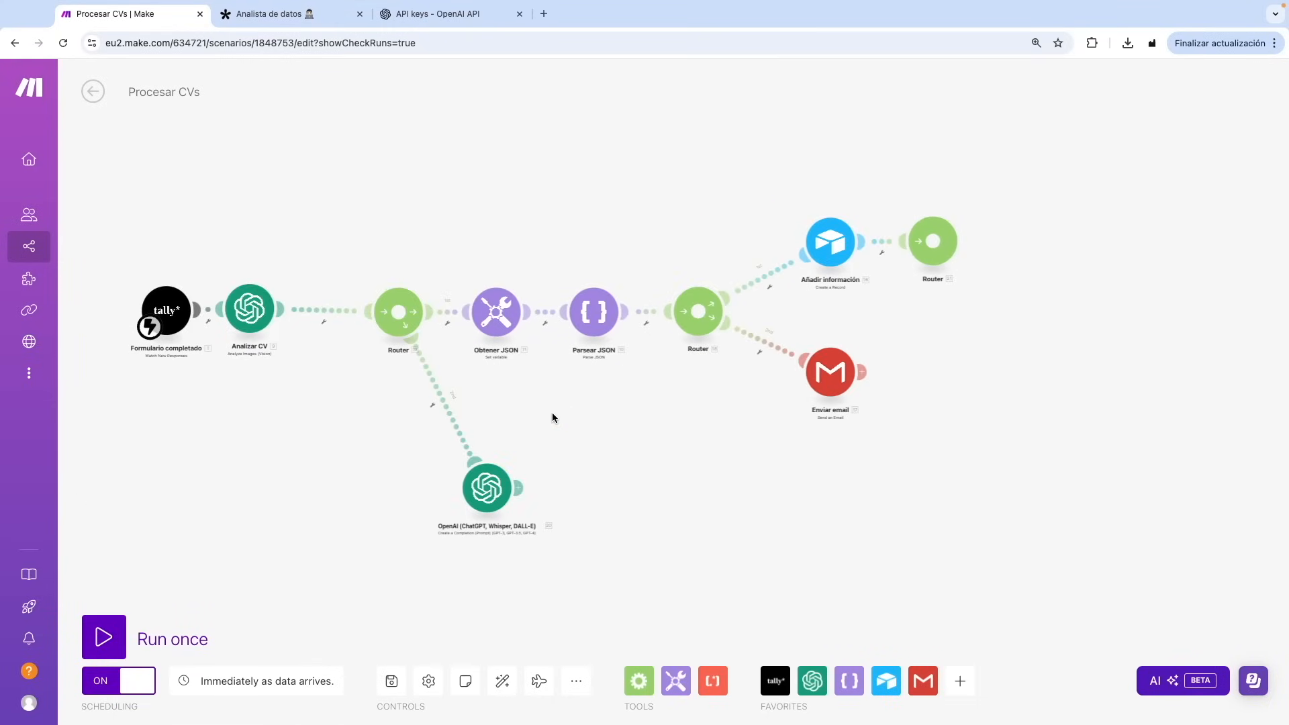
scroll(433, 470, up, 3)
drag(433, 473, 623, 473)
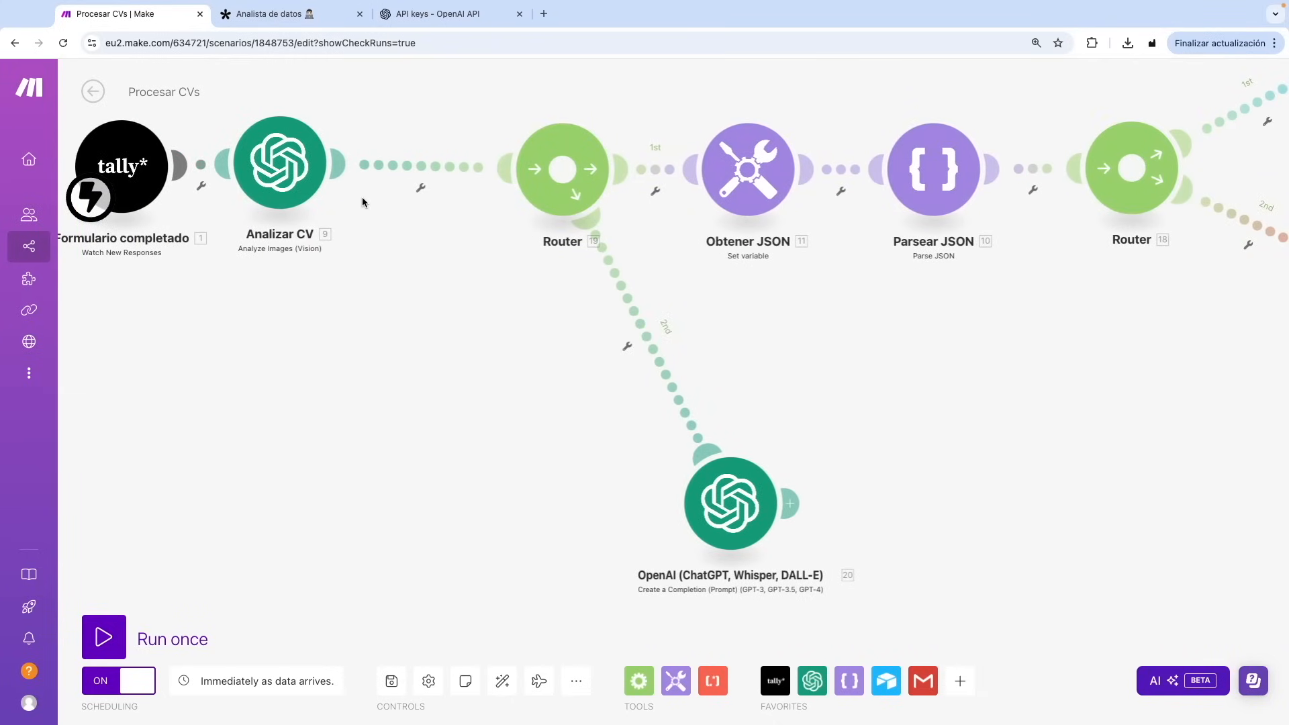
scroll(299, 221, down, 3)
click(578, 404)
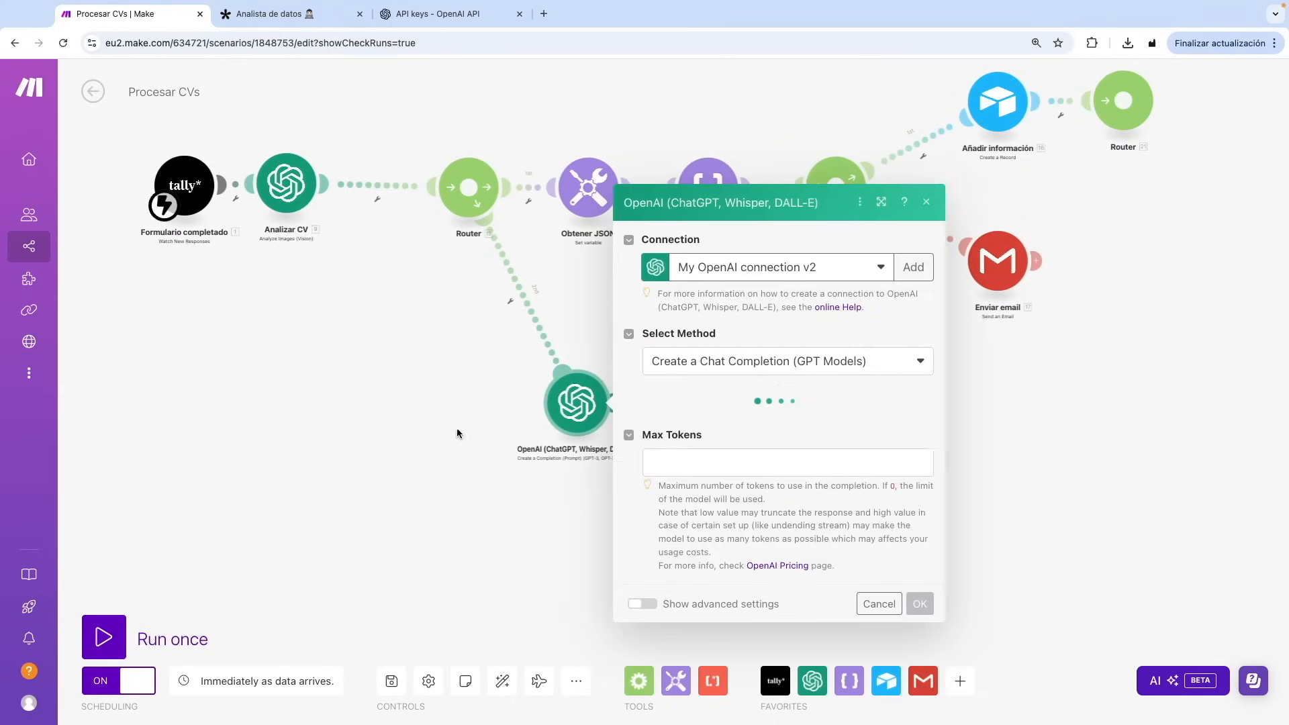
click(472, 441)
right_click(576, 403)
click(629, 581)
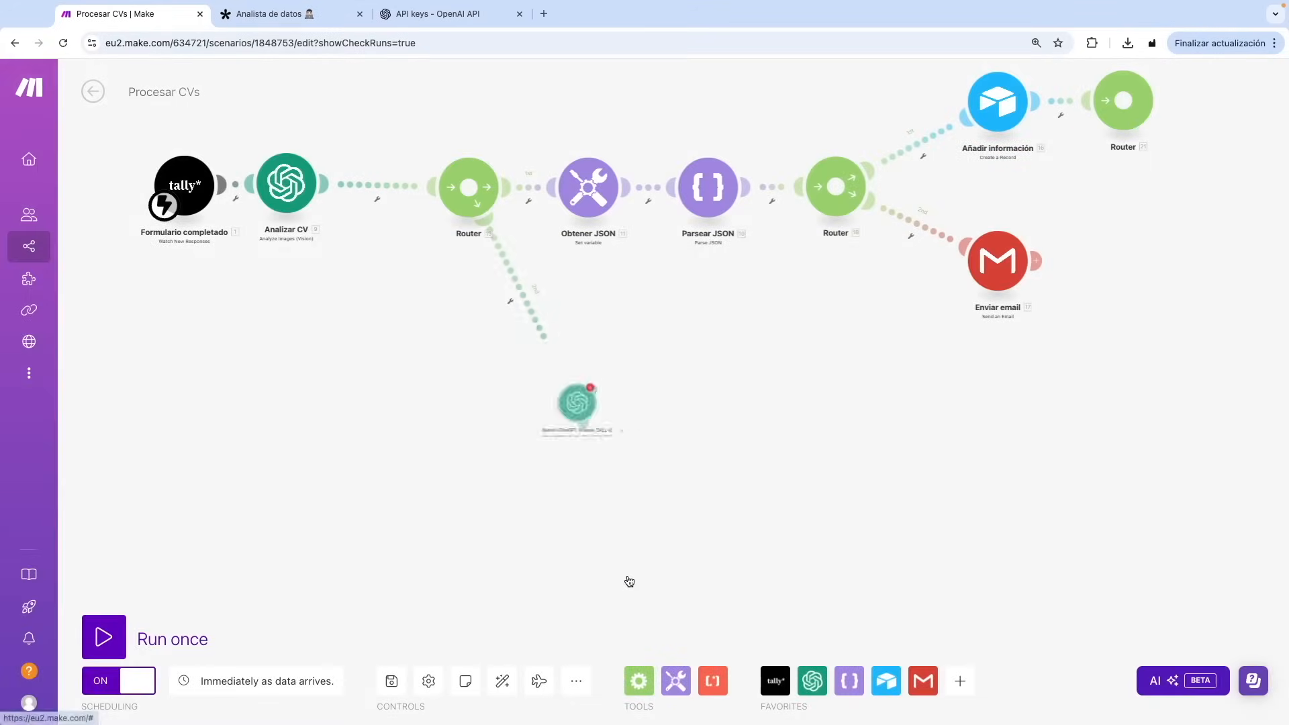
- Clone the Analizar CV module, link the copy below the flow as the router's second route, and check its prompt
right_click(289, 185)
click(322, 288)
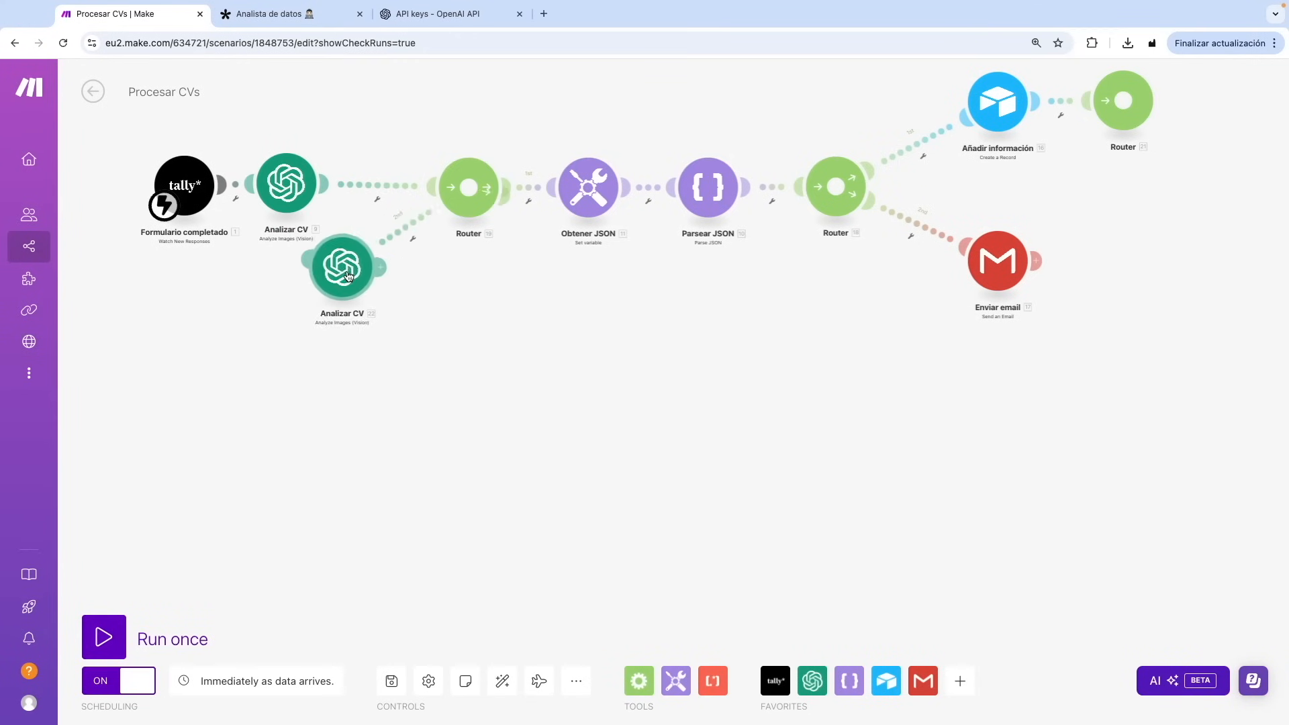
click(557, 378)
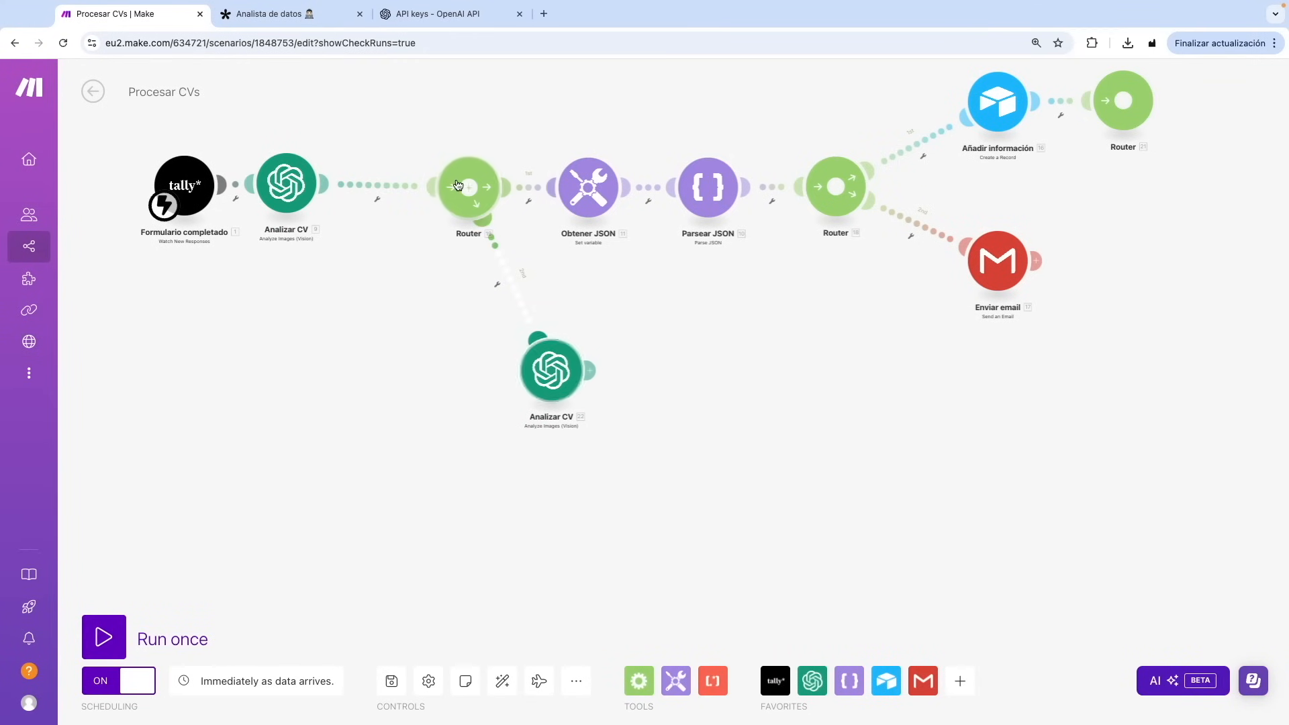
click(550, 378)
click(662, 272)
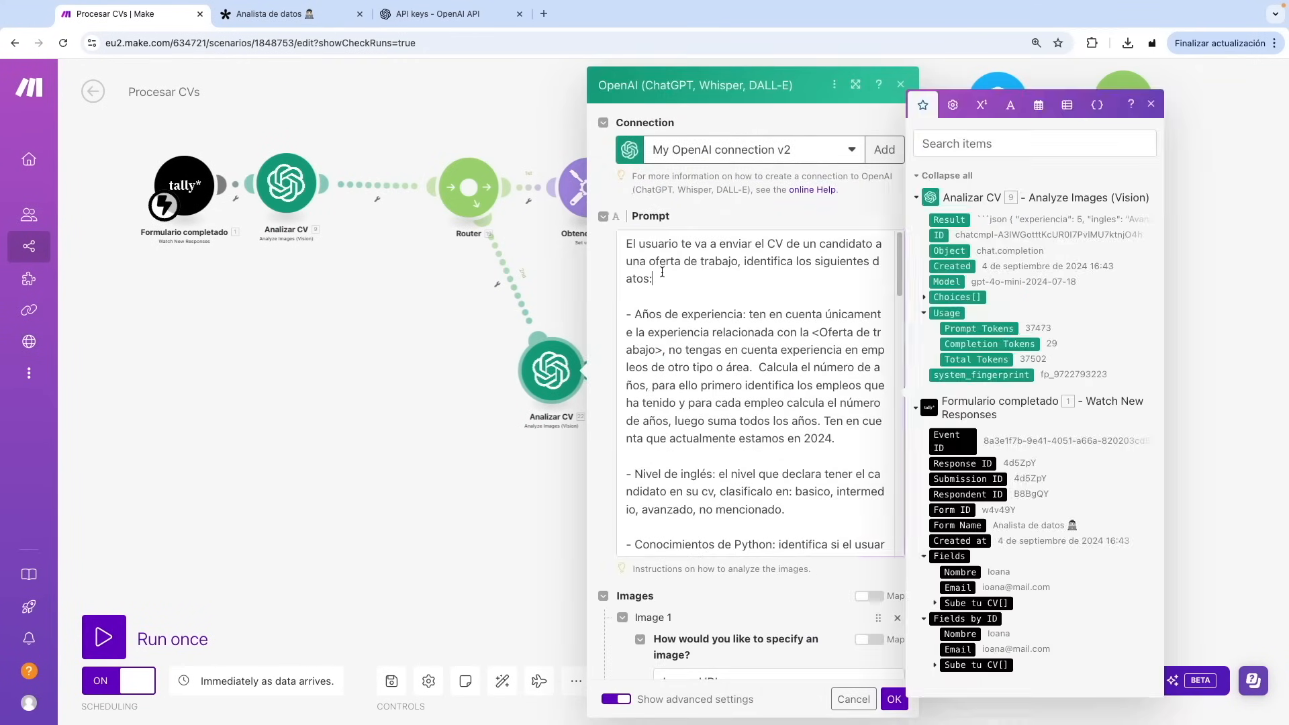
drag(661, 274, 624, 256)
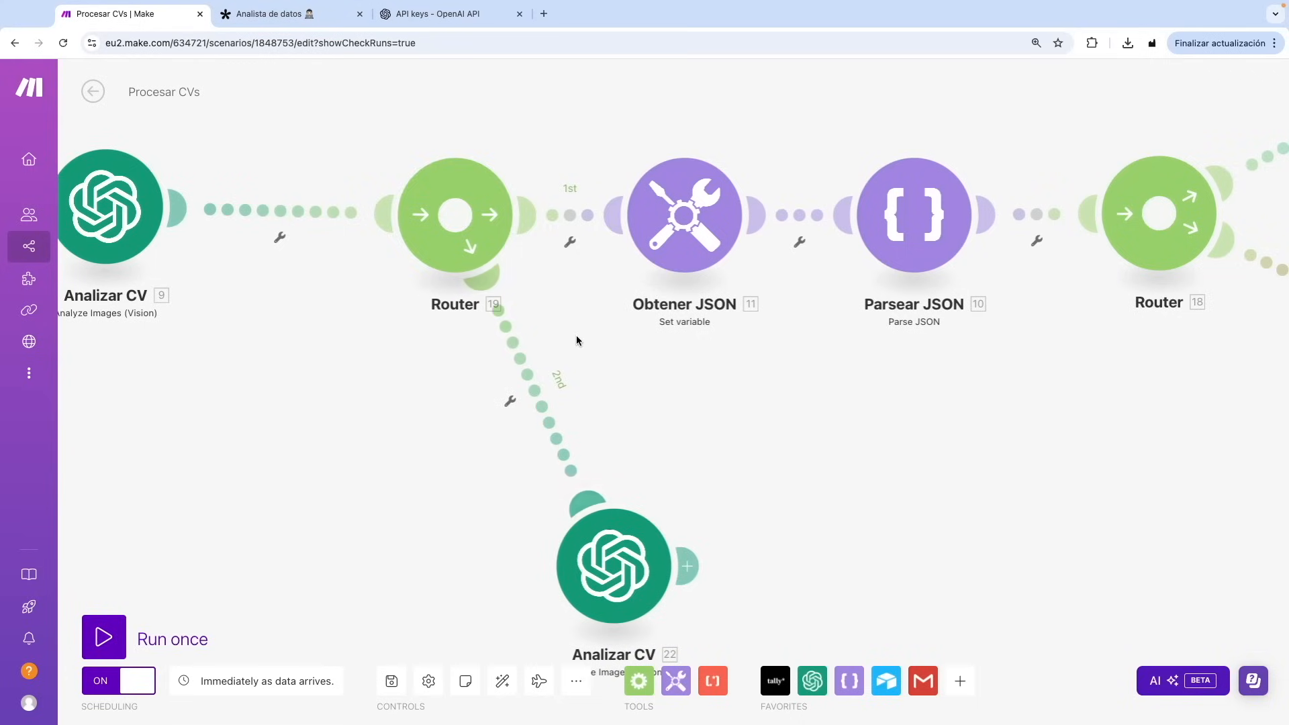
- Delete the router after Añadir información and move the Añadir información and Enviar email modules further apart
drag(899, 363, 223, 506)
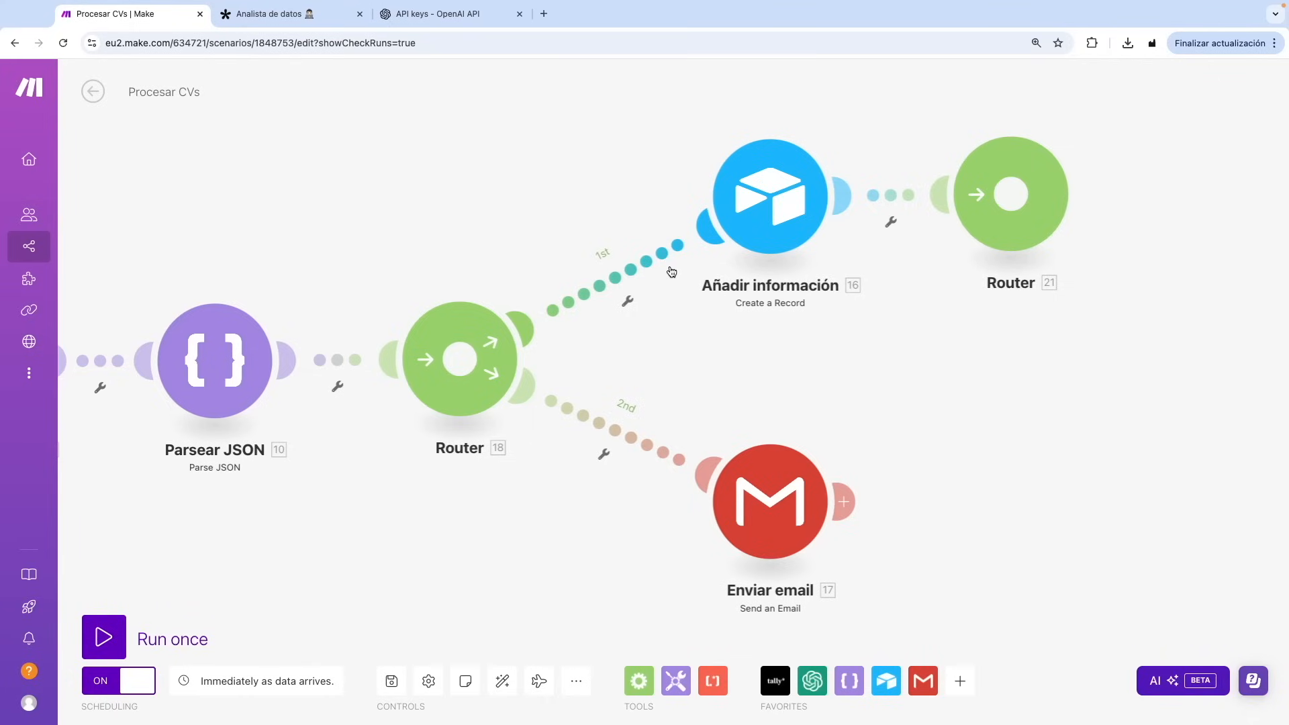
right_click(1014, 215)
click(1051, 323)
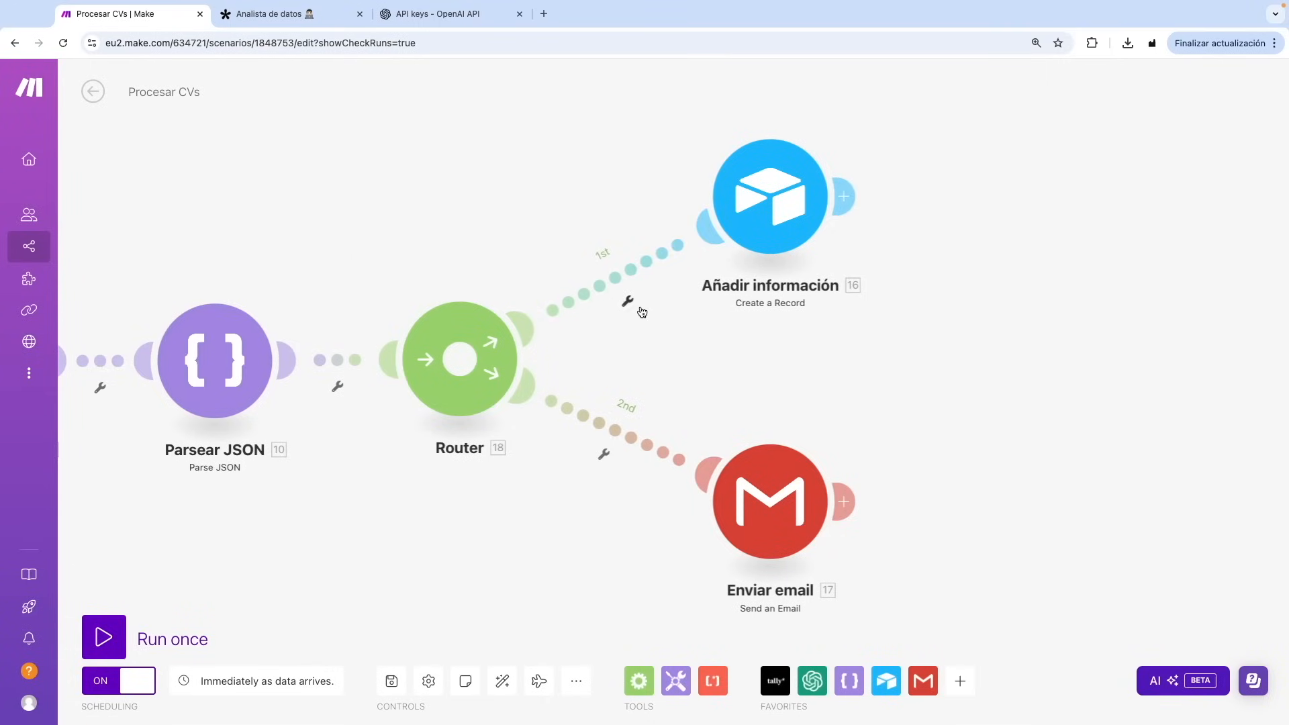
drag(770, 200, 789, 174)
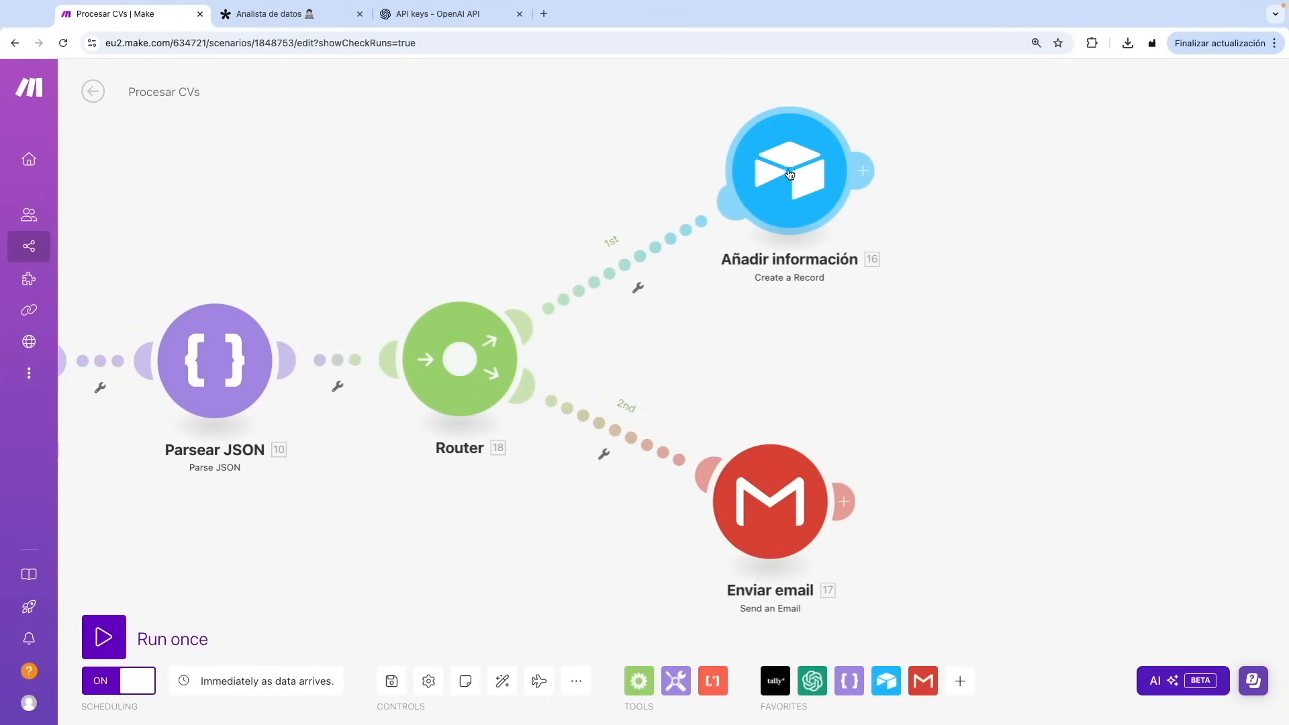
drag(771, 503, 806, 513)
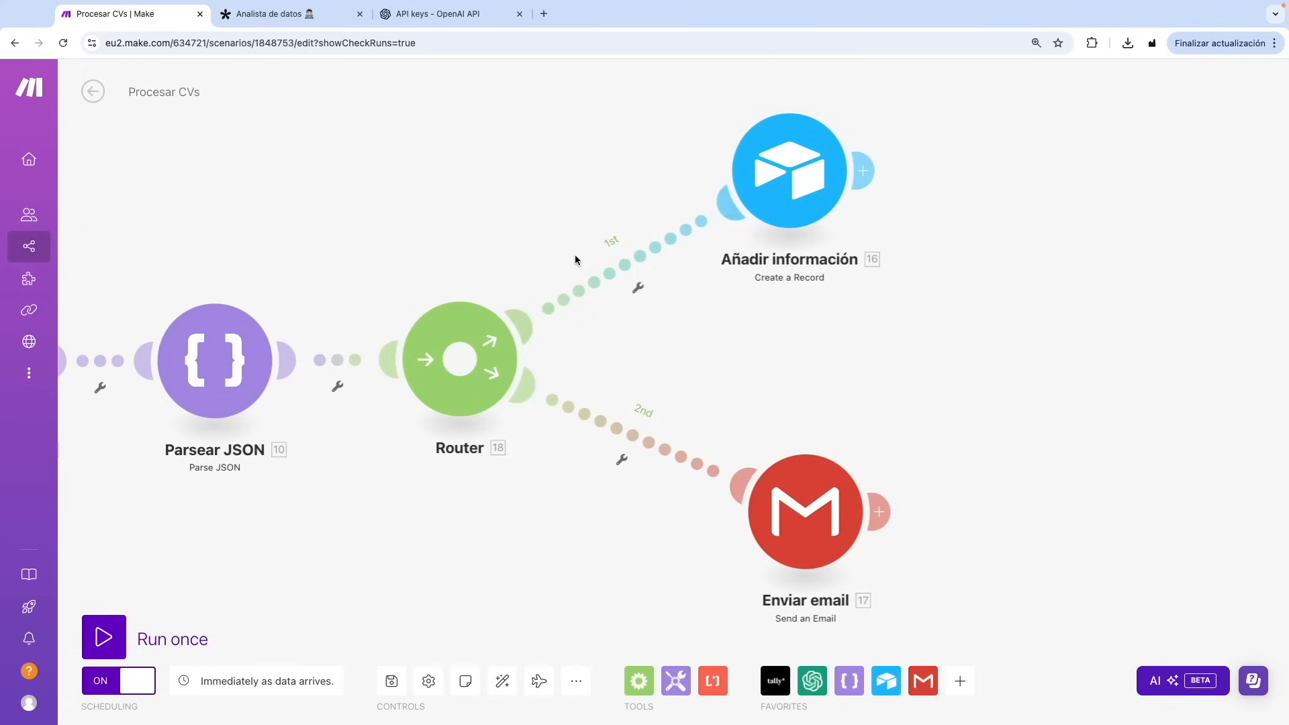
- Start a filter on the route to Añadir información with Parsear JSON's experiencia value as the condition's first operand
scroll(575, 255, up, 2)
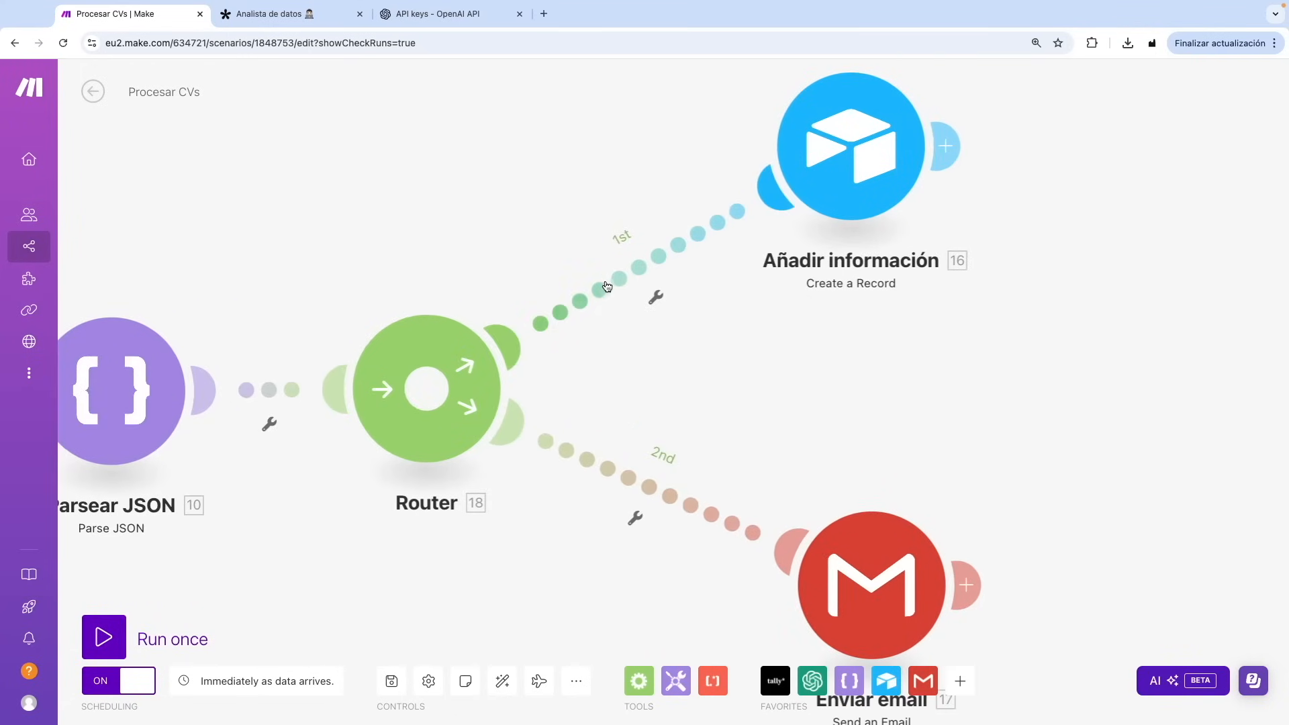
click(636, 278)
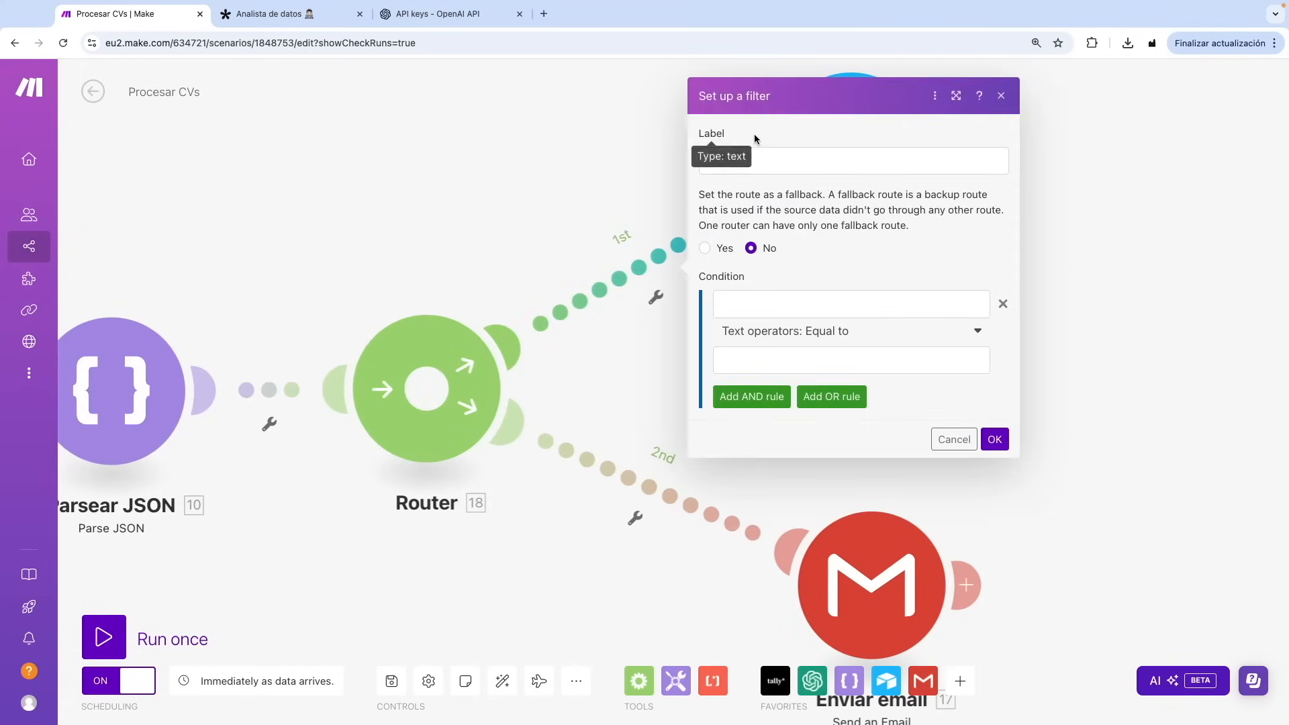
drag(700, 96, 790, 100)
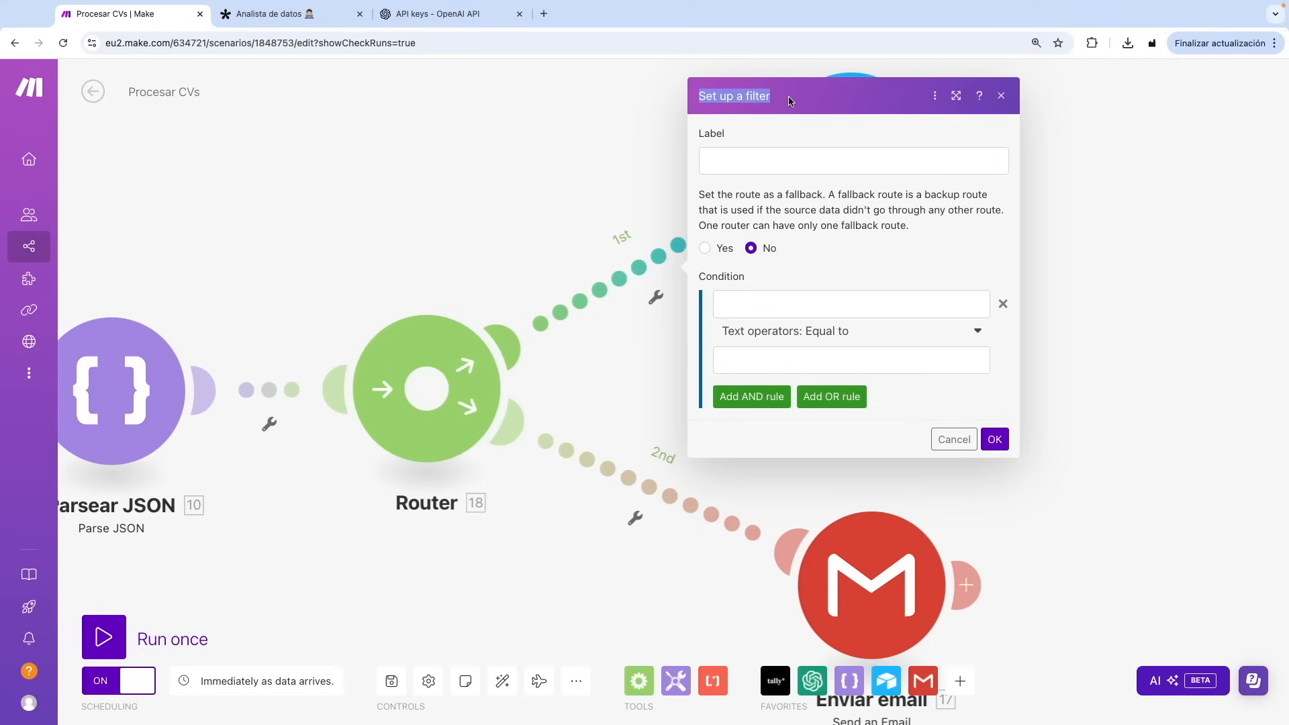
click(792, 307)
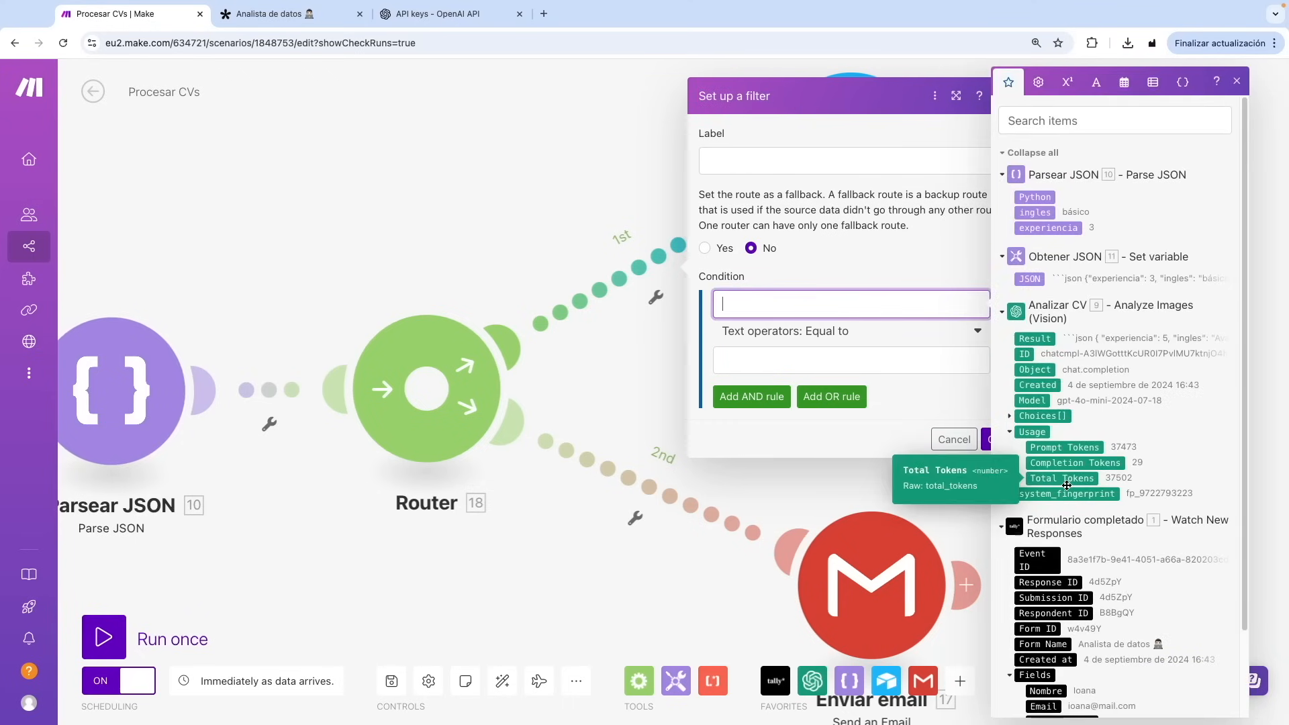
click(1048, 229)
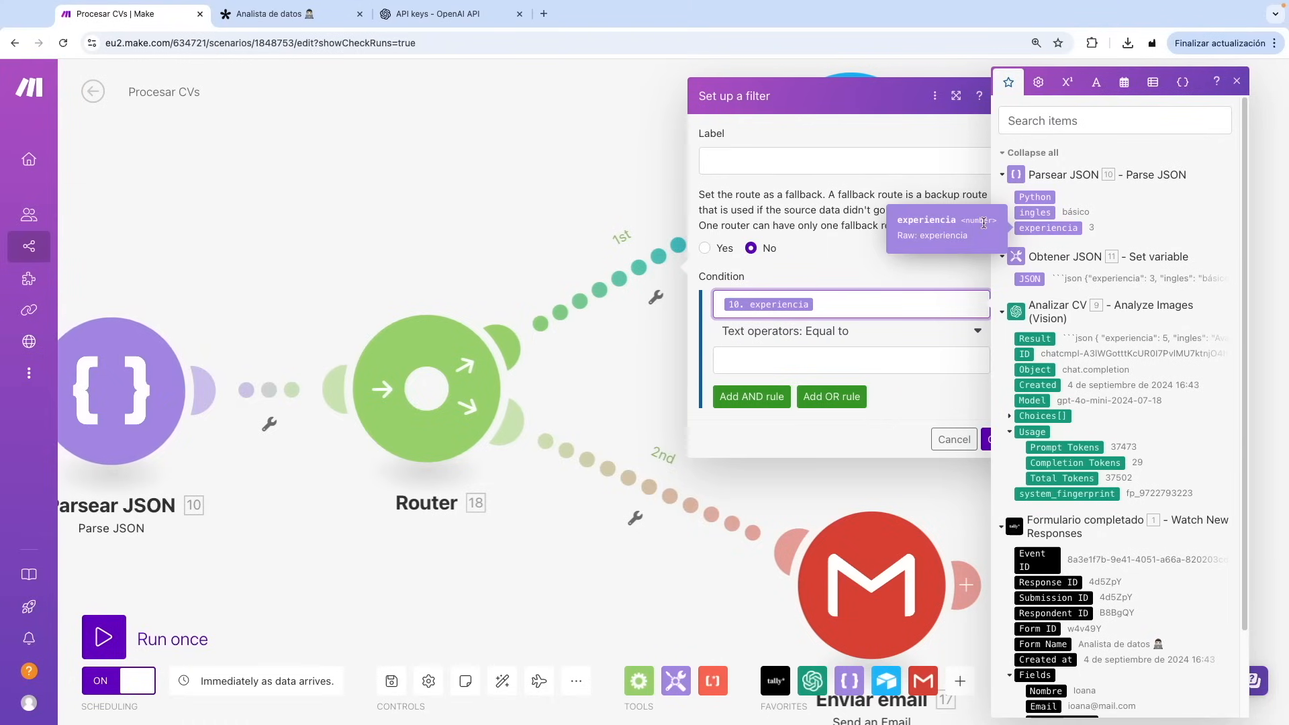
- Set the filter condition to the numeric operator Greater than with the value 5 and save the filter
click(814, 336)
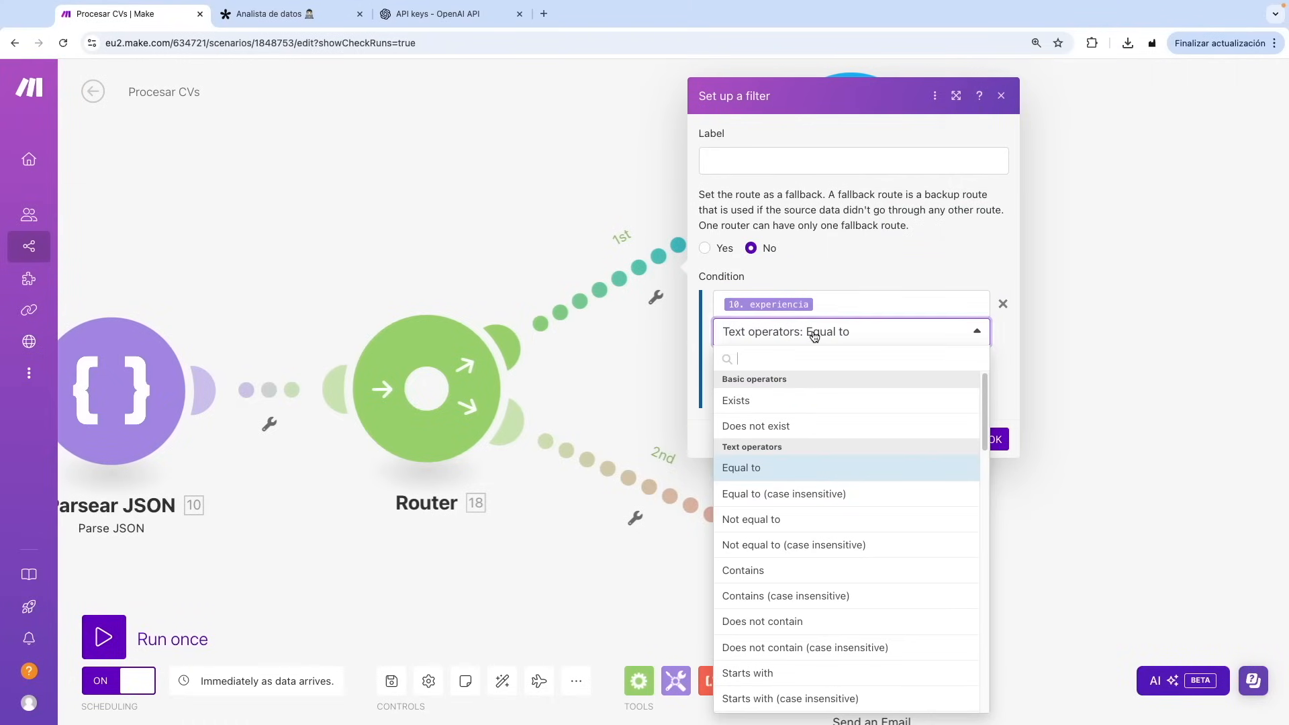
scroll(807, 440, down, 2)
scroll(806, 440, down, 6)
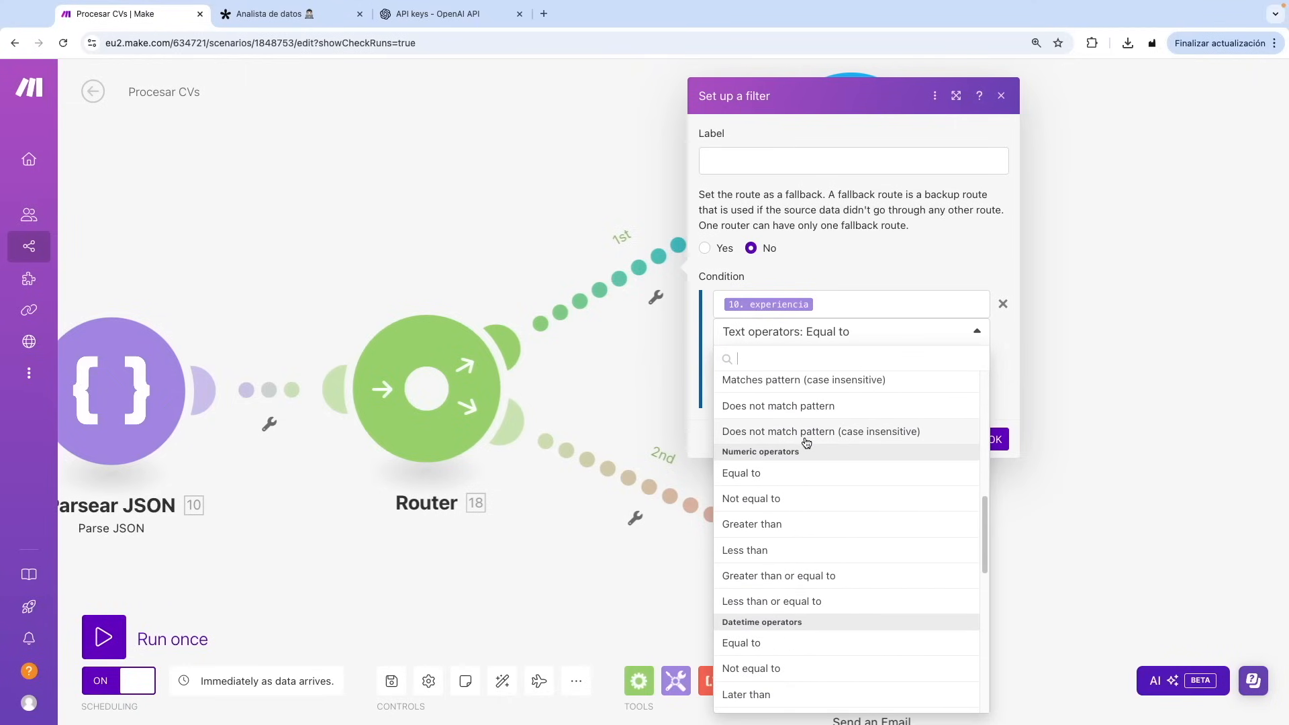
click(779, 524)
click(789, 360)
text(2)
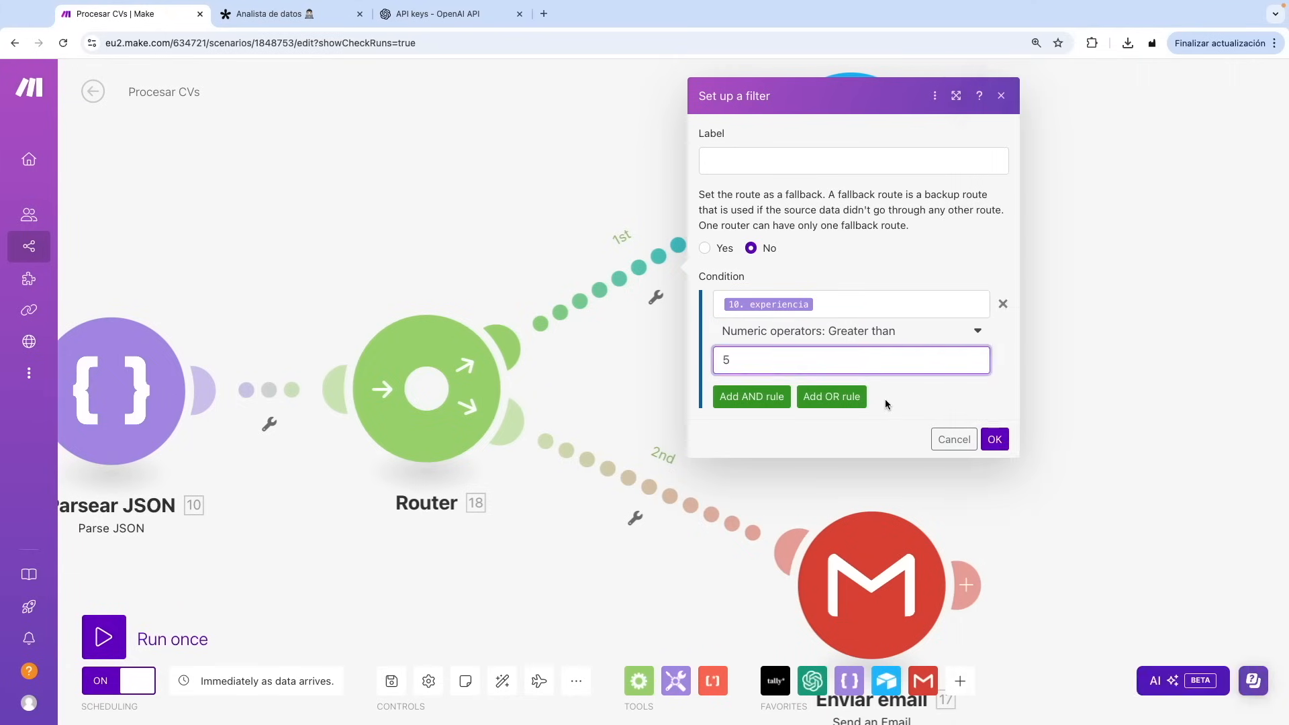
click(985, 440)
- Add a filter on the route to Enviar email requiring experiencia to be numerically Less than or equal to 5
scroll(841, 125, down, 2)
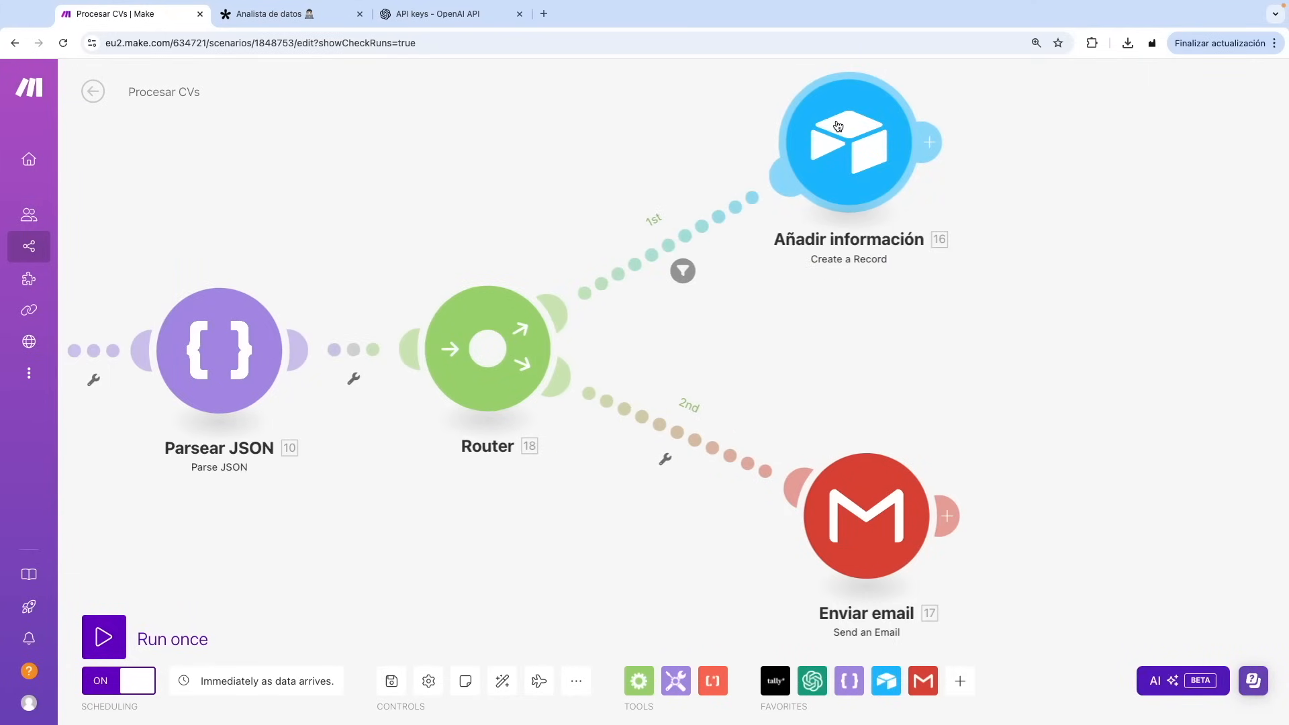
click(666, 458)
click(676, 482)
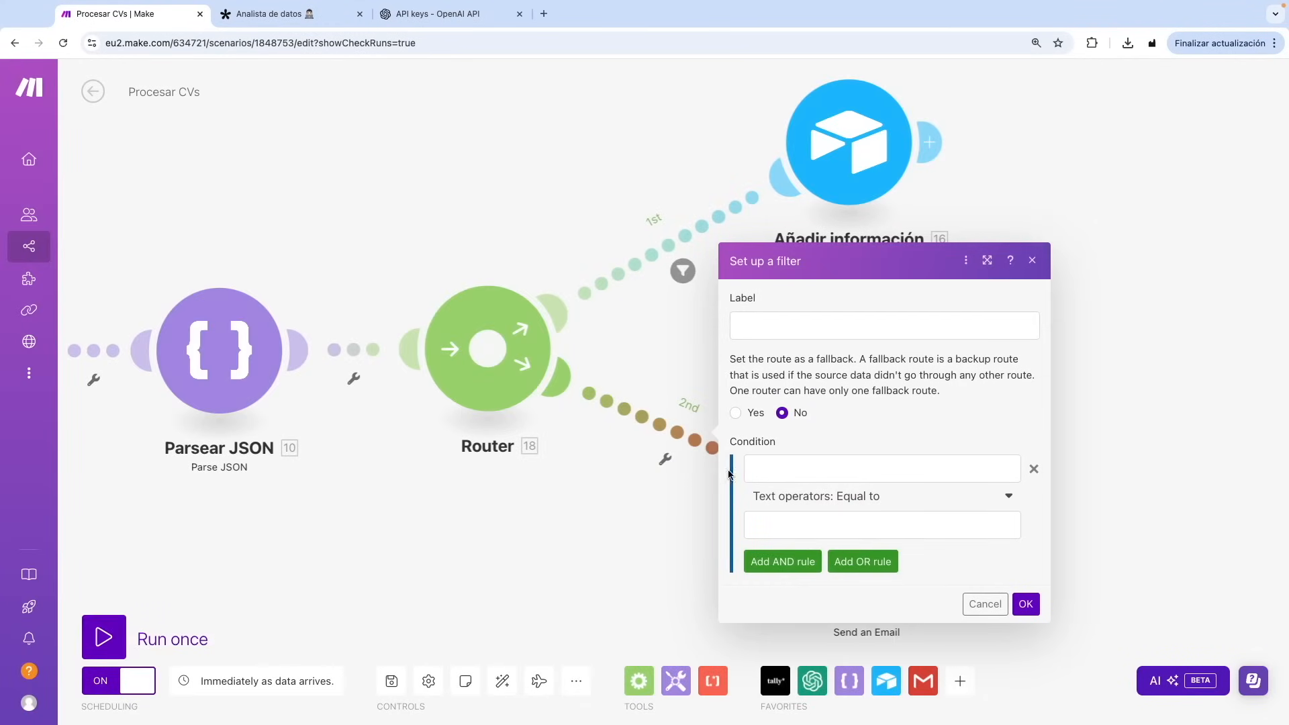
click(833, 469)
click(1077, 228)
click(836, 500)
click(822, 659)
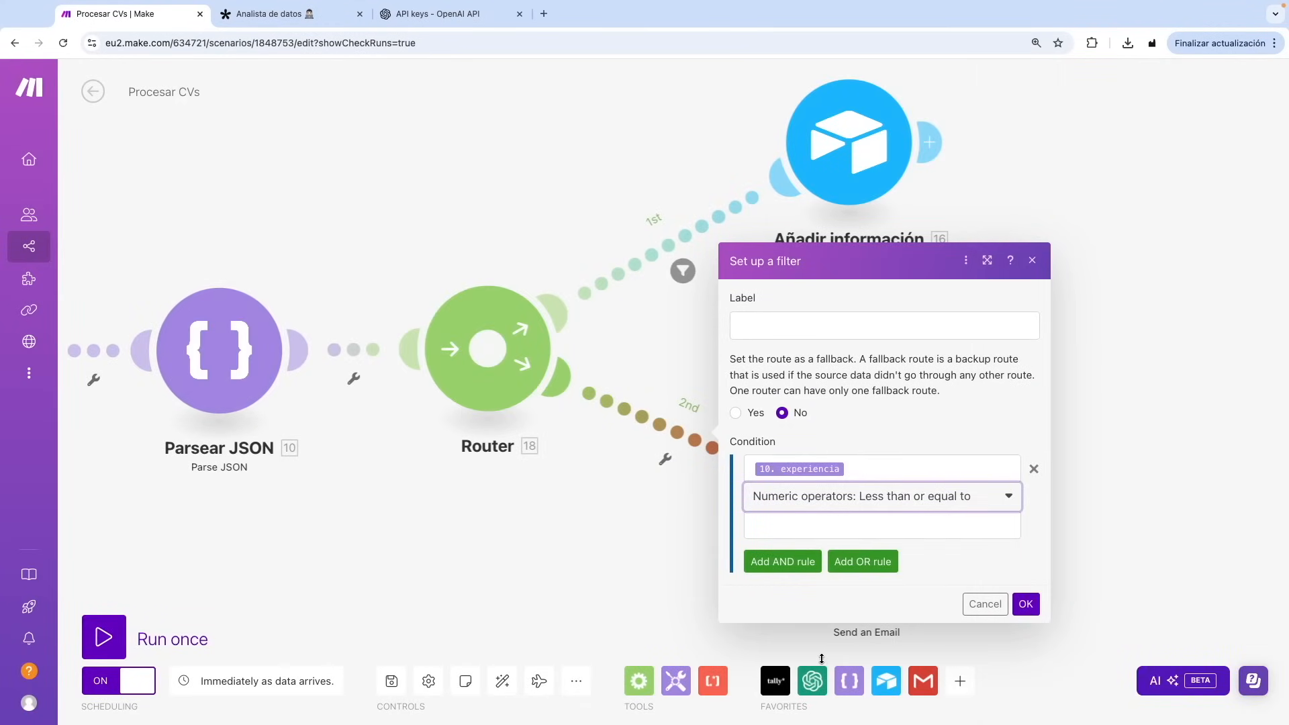
click(841, 524)
click(979, 580)
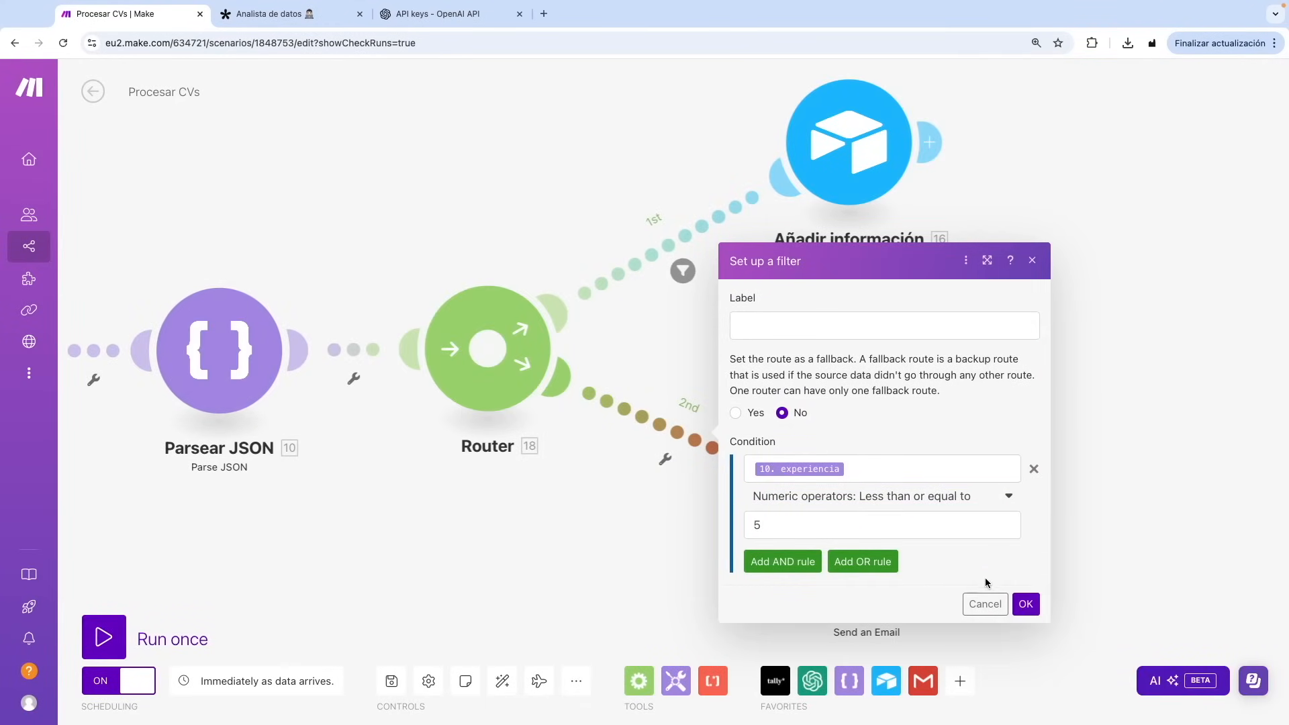
click(1026, 604)
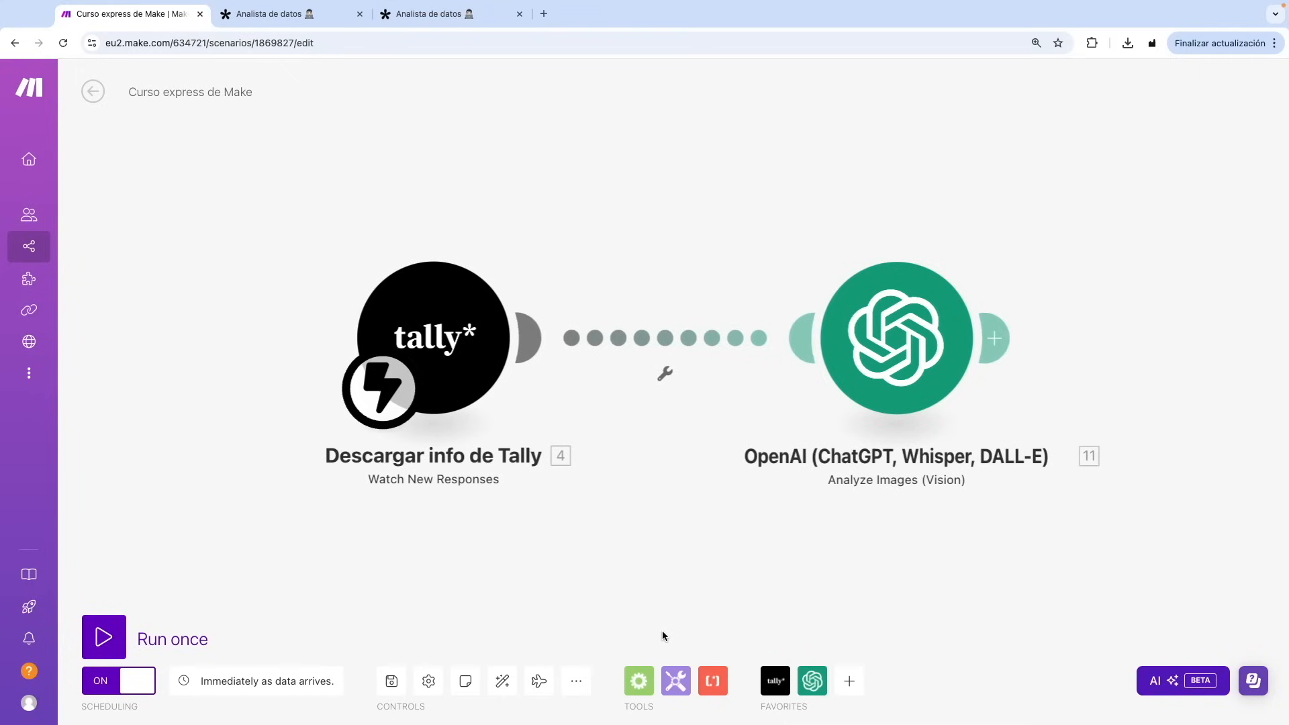
- Switch to the Analista de datos form in Tally, allow multiple files for the Sube tu CV field, and publish the form
click(639, 681)
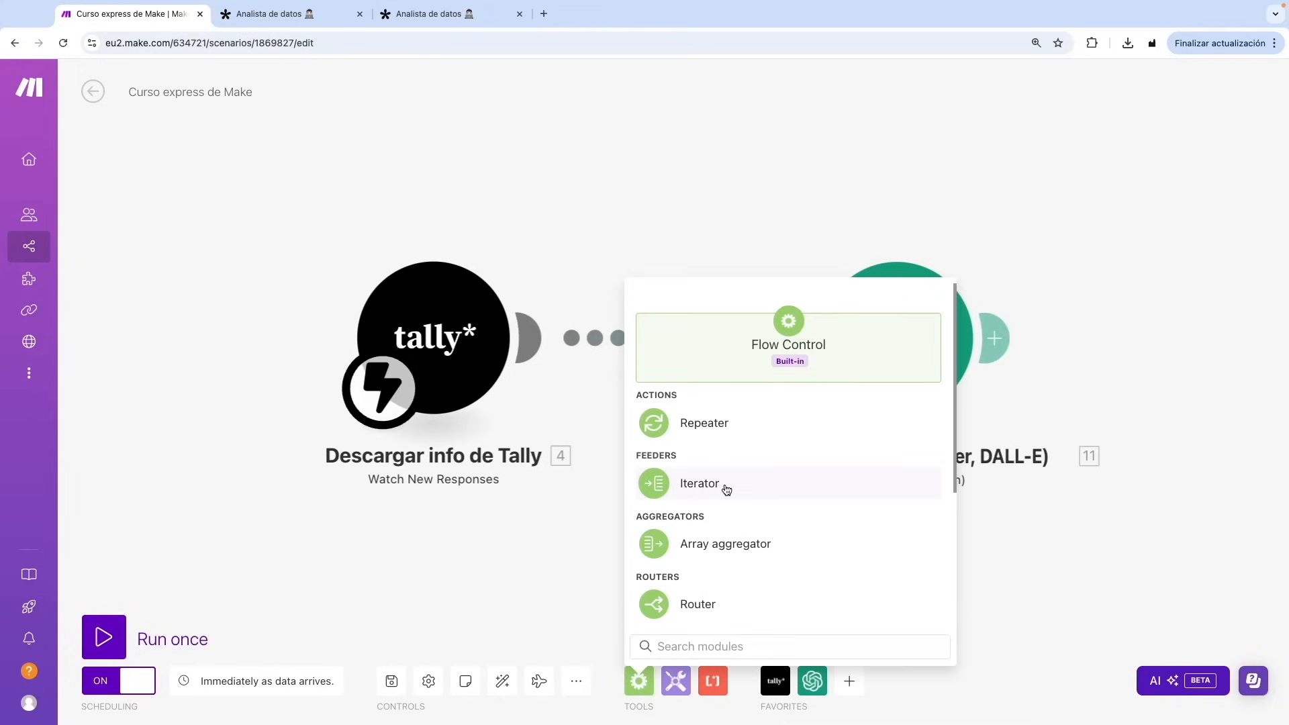
click(315, 15)
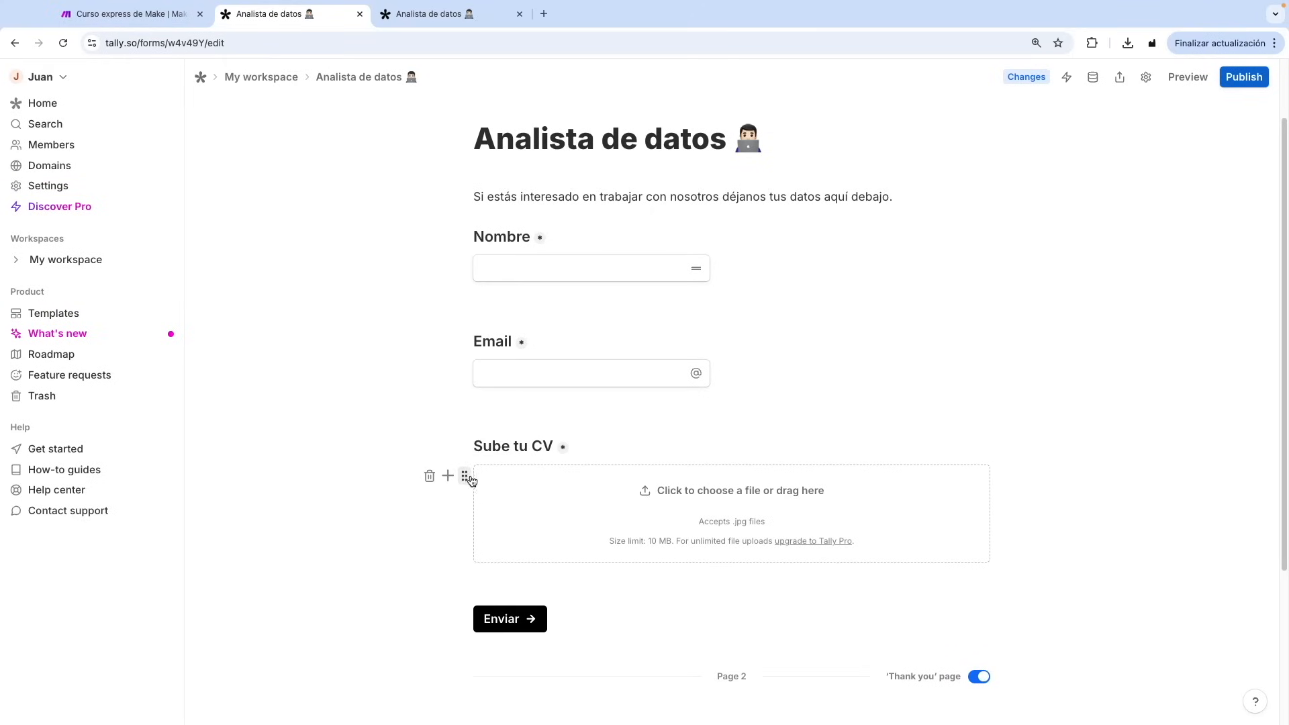
click(466, 477)
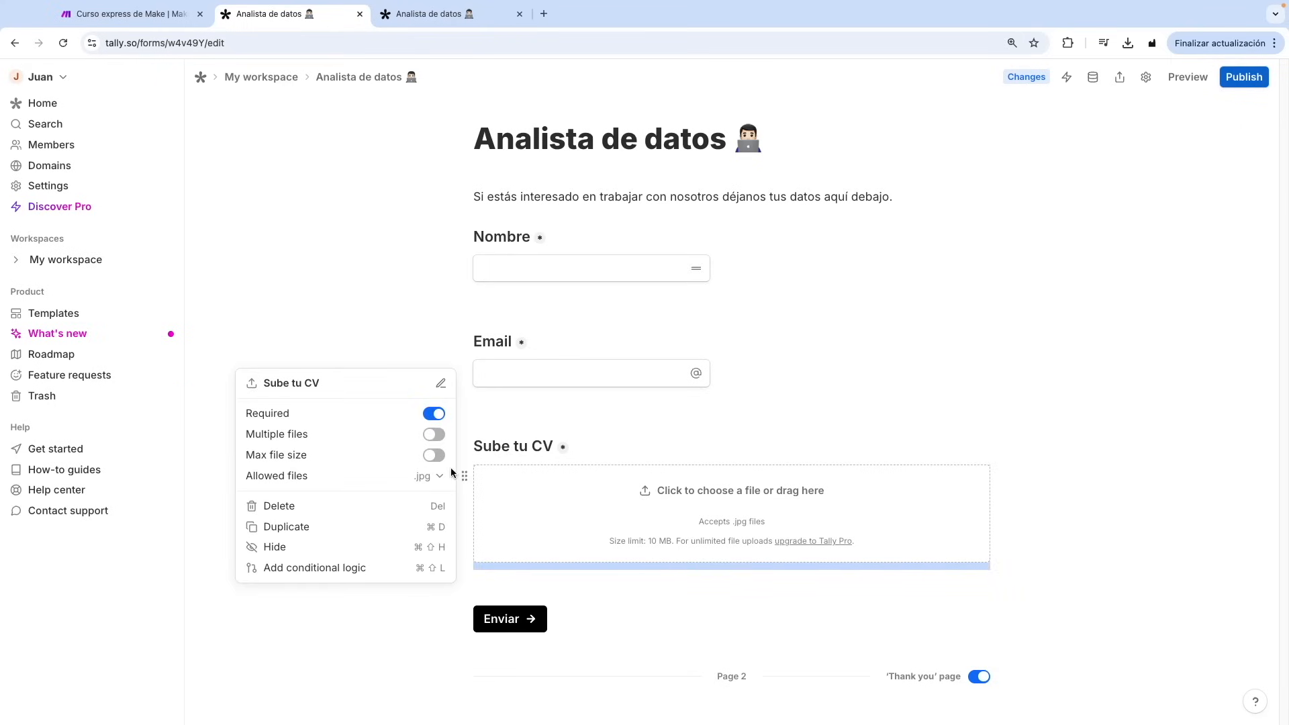
click(434, 434)
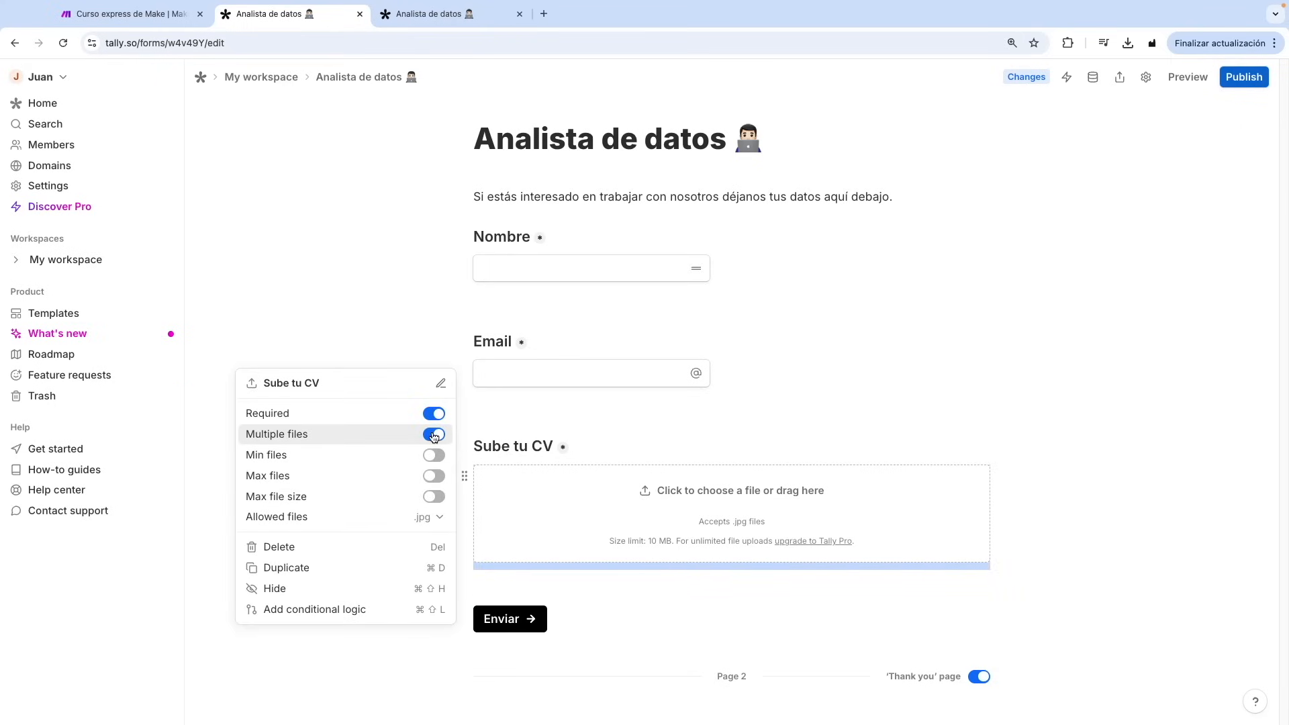
click(1255, 78)
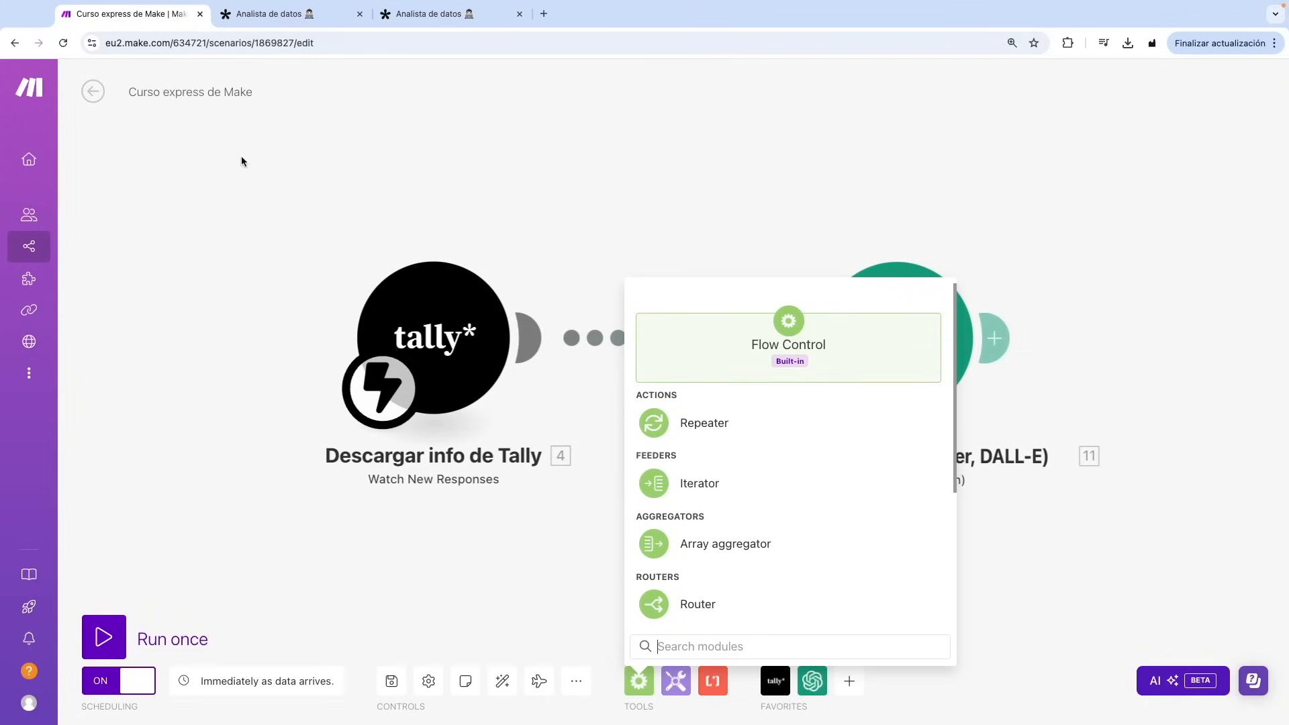
- In the Curso express de Make scenario, open the OpenAI Analyze Images module and add a second image entry
click(356, 223)
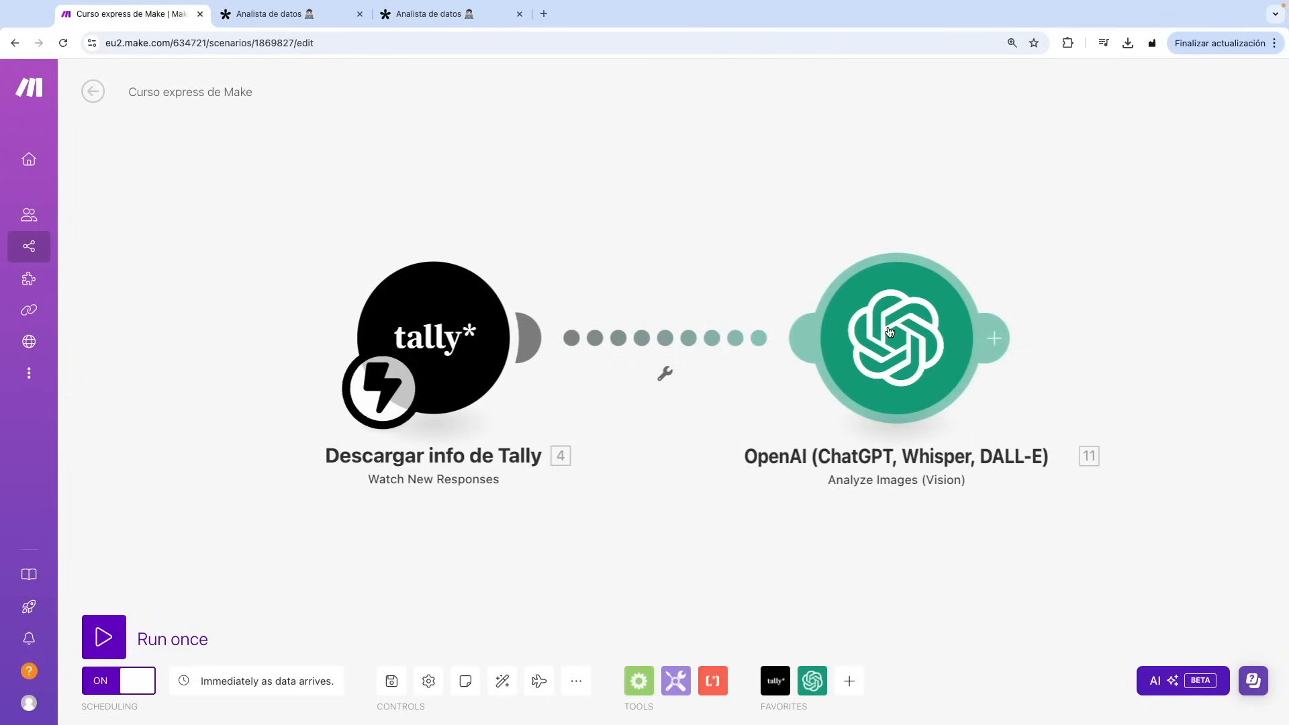
drag(700, 233, 492, 210)
click(679, 309)
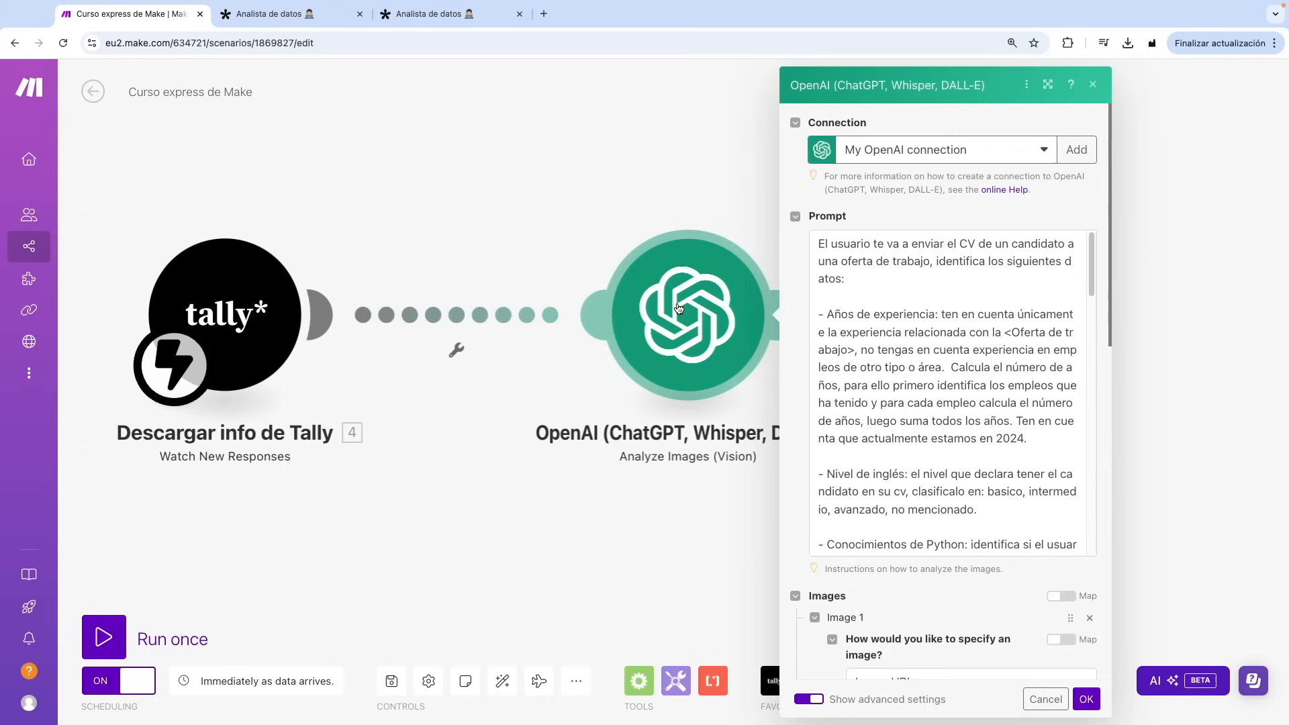
scroll(873, 470, down, 5)
scroll(825, 584, down, 3)
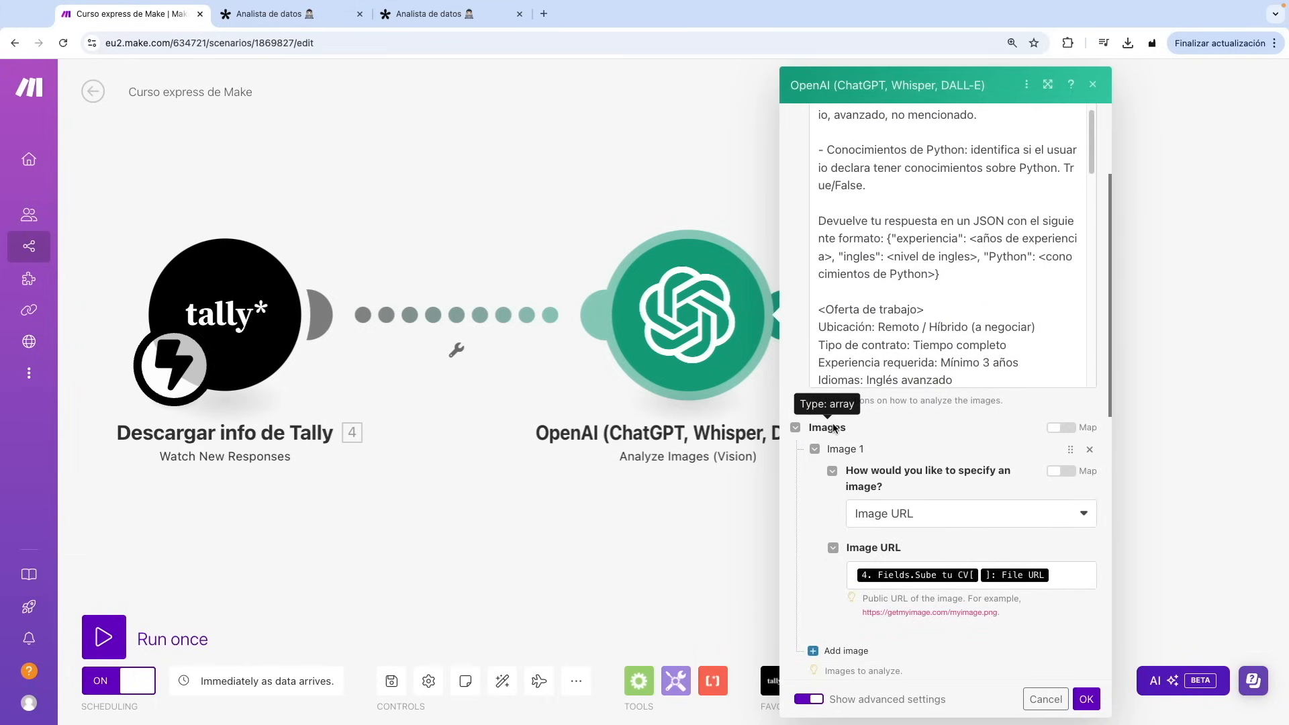
scroll(816, 560, down, 2)
click(833, 562)
scroll(833, 563, down, 3)
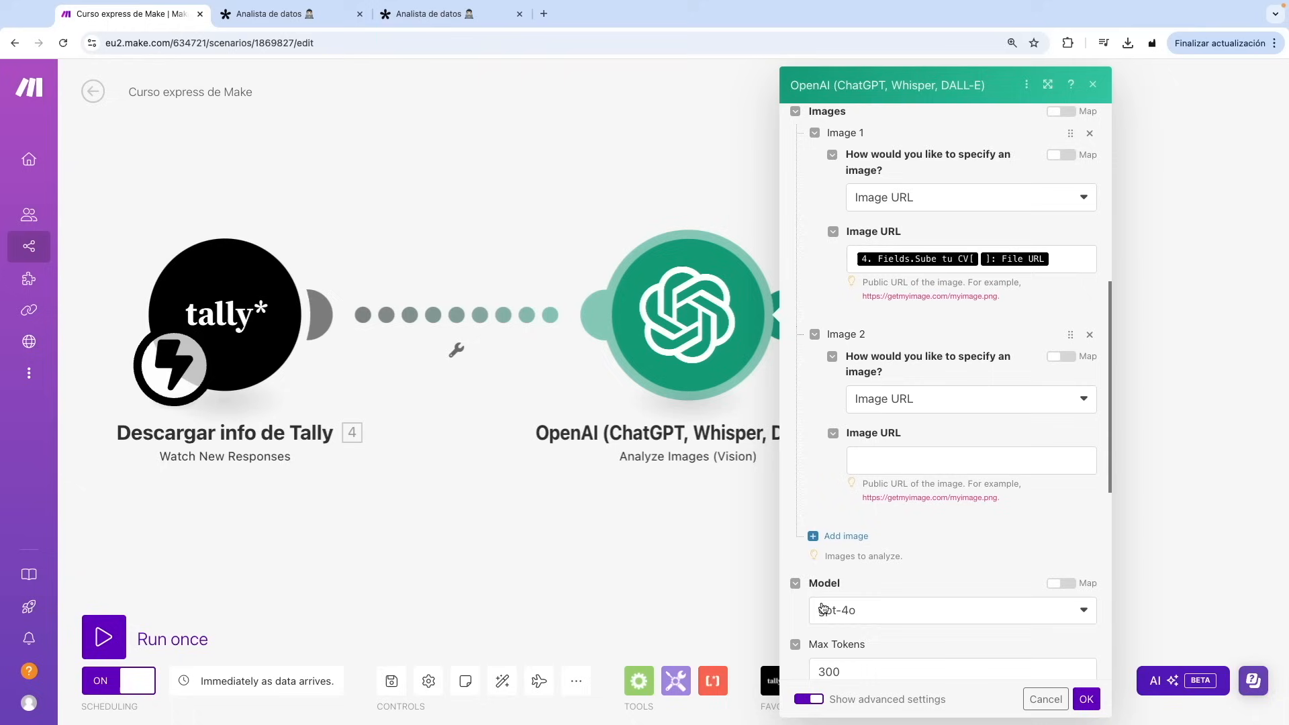
- Map Image 2's URL to the File URL of Sube tu CV[2], and set the Sube tu CV index in Image 1's URL to 1
click(905, 464)
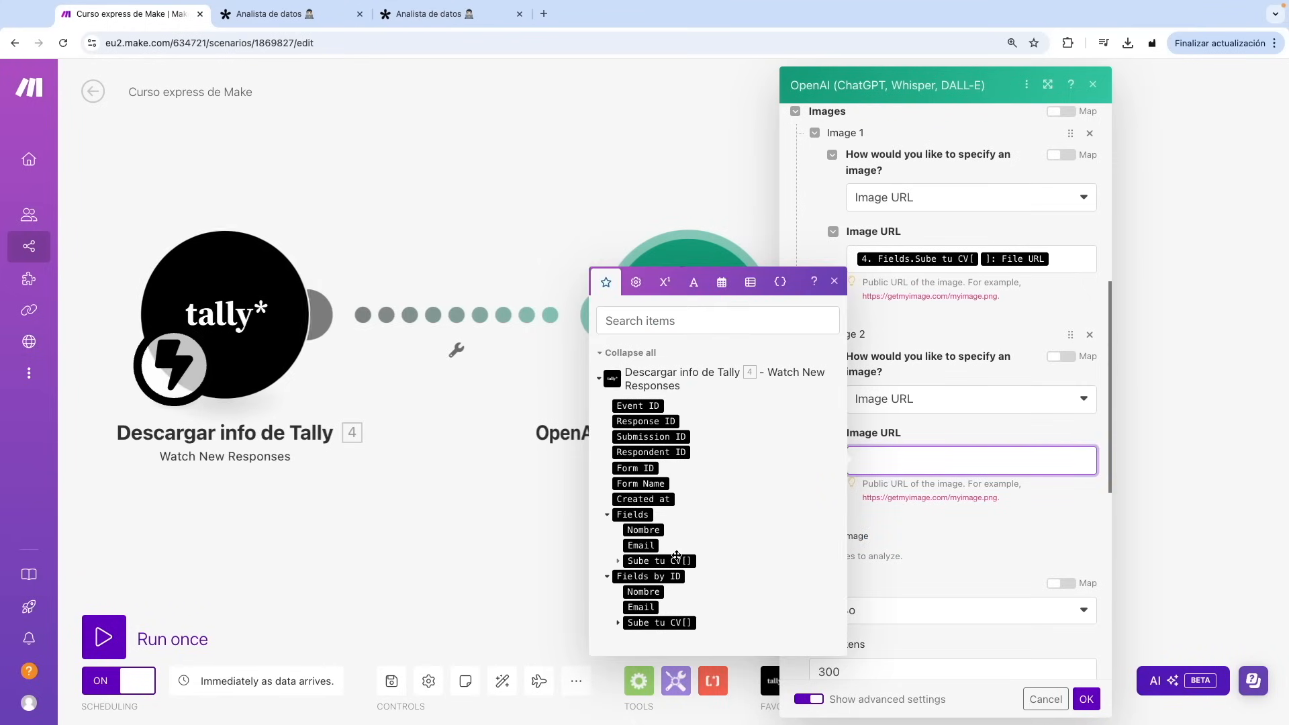
click(618, 562)
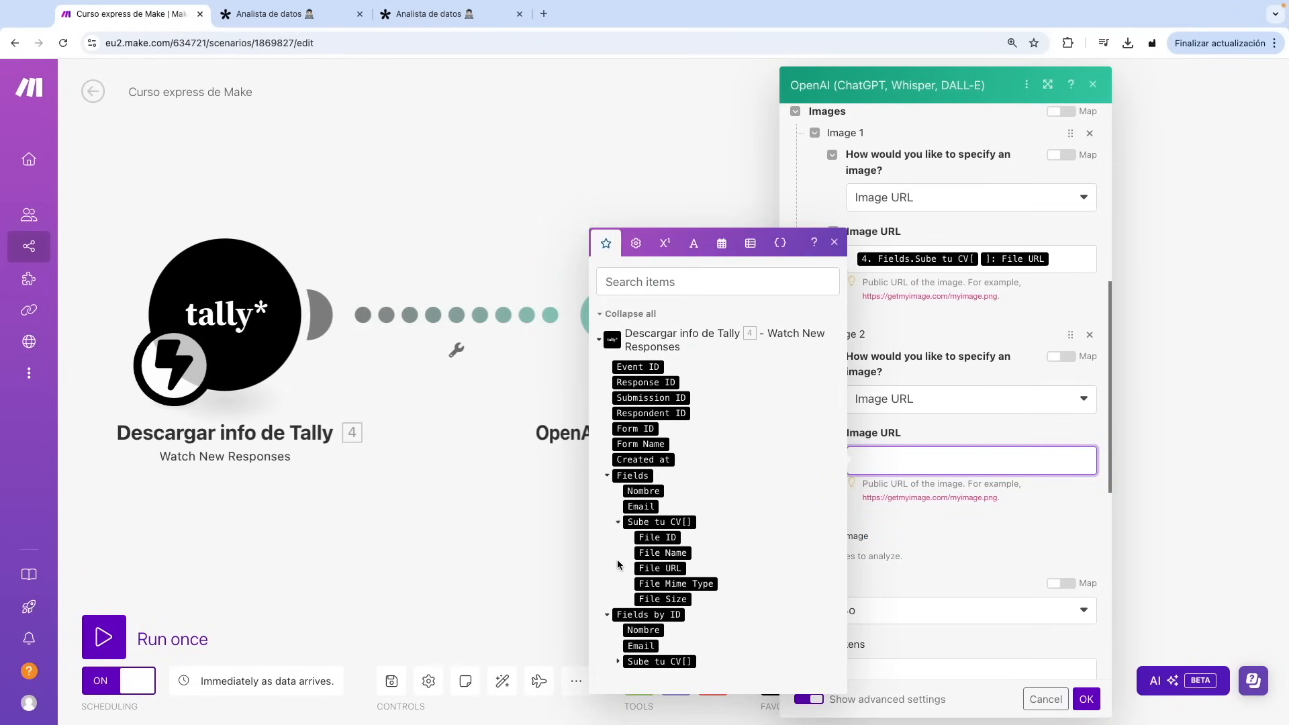
click(656, 568)
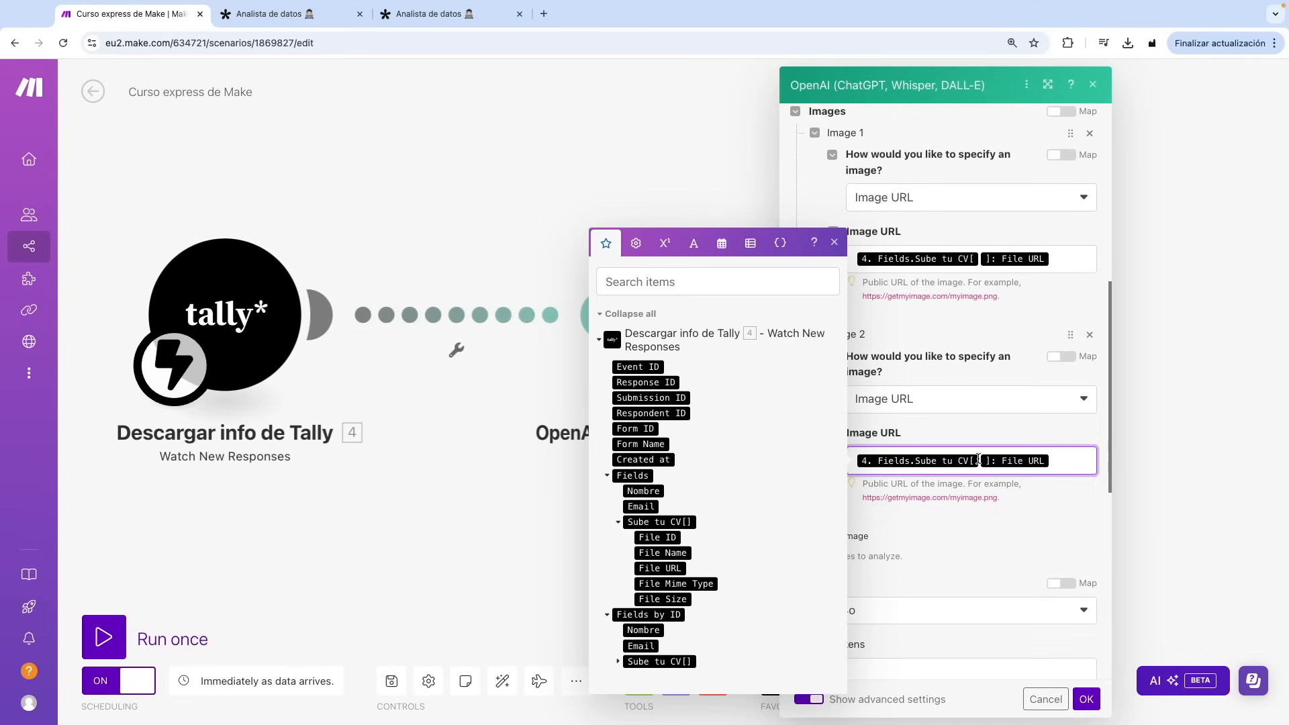
text(2)
click(976, 425)
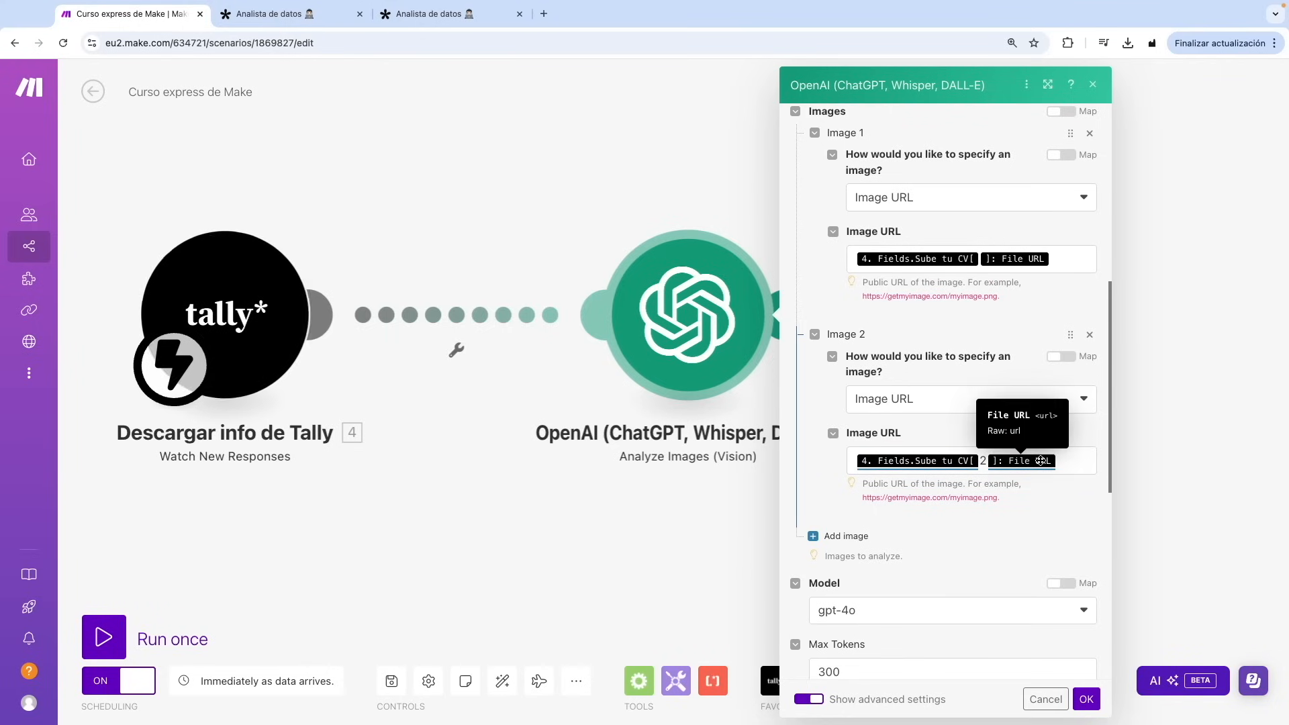
click(980, 258)
text(1)
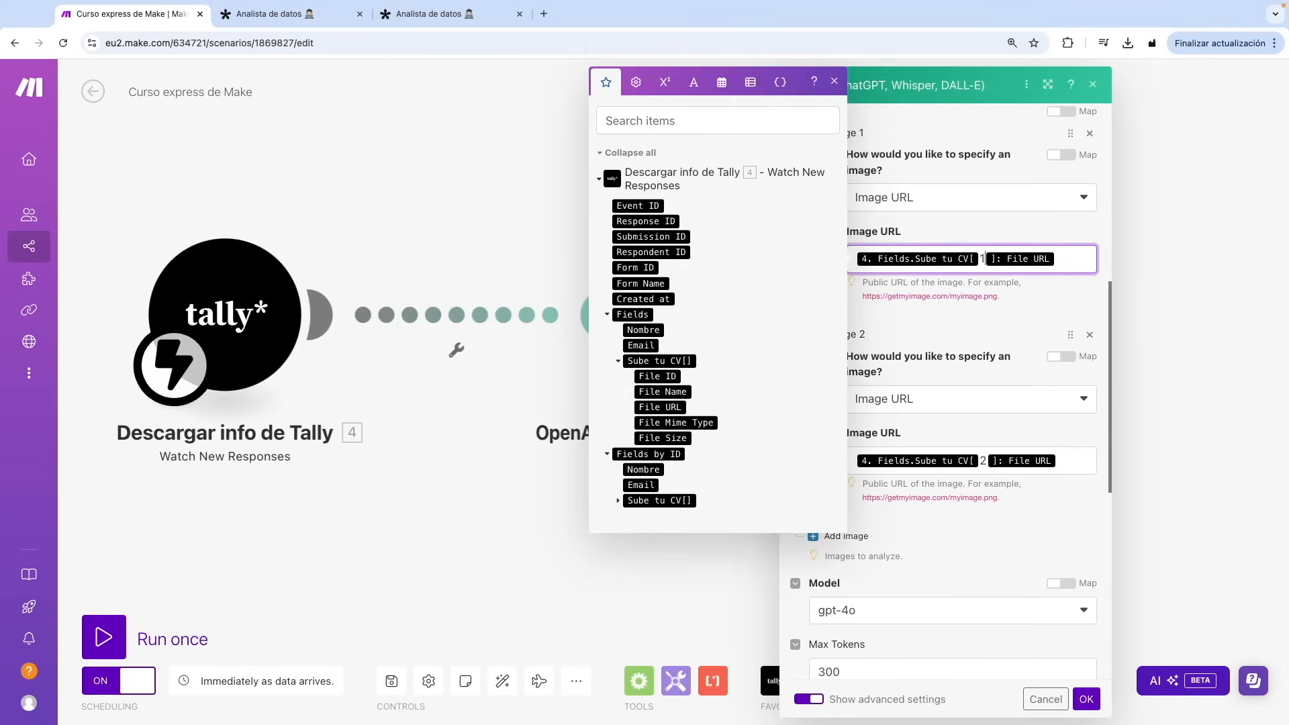
- Leave the OpenAI module settings without applying them and insert an Iterator between Descargar info de Tally and the OpenAI module
click(1034, 285)
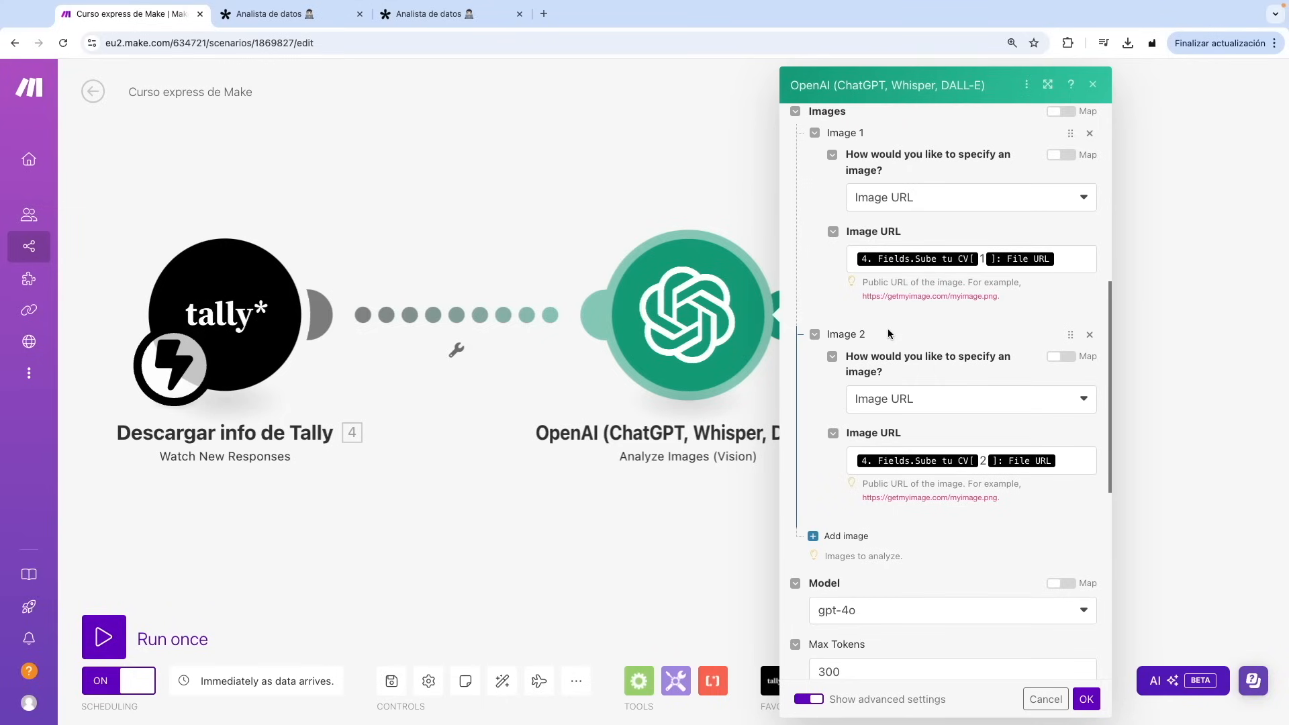
scroll(822, 342, up, 2)
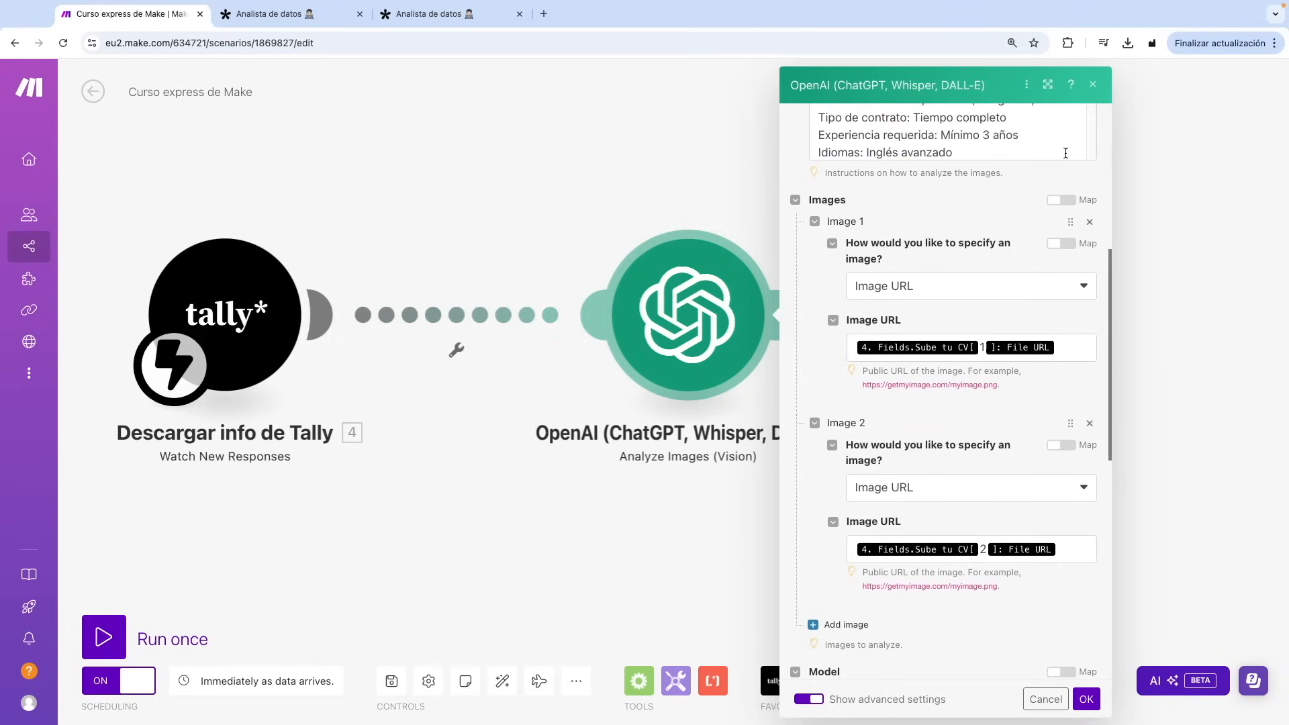
click(1123, 325)
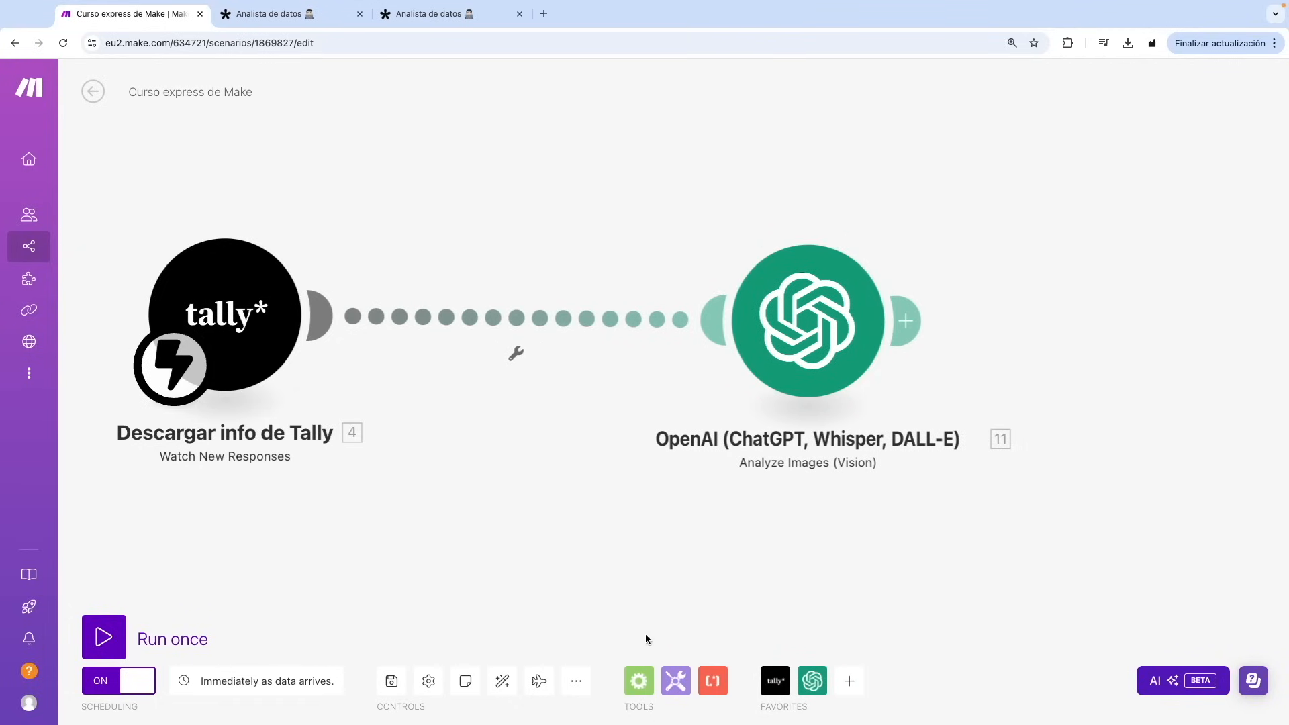
click(640, 683)
click(697, 494)
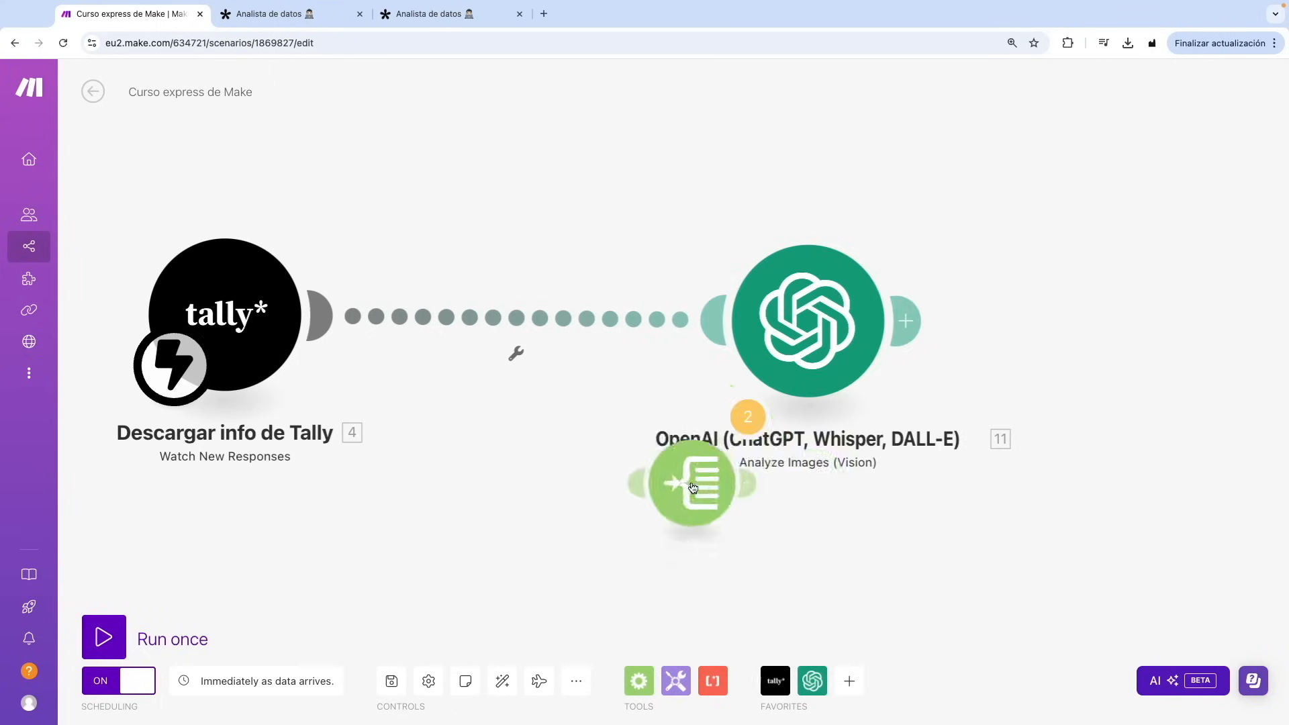
drag(699, 496, 549, 338)
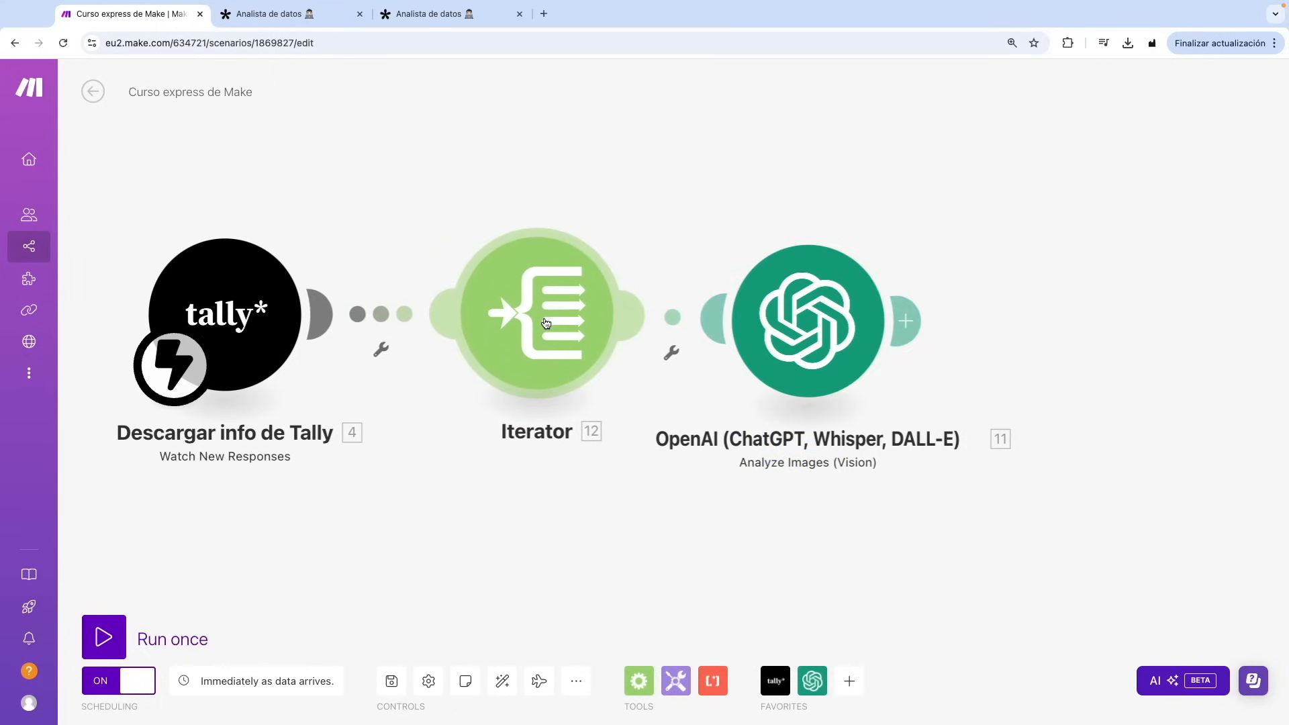
- Map the Iterator's array to Tally's Sube tu CV[] field, confirm it, and space the OpenAI module further from the Iterator
click(546, 323)
click(713, 321)
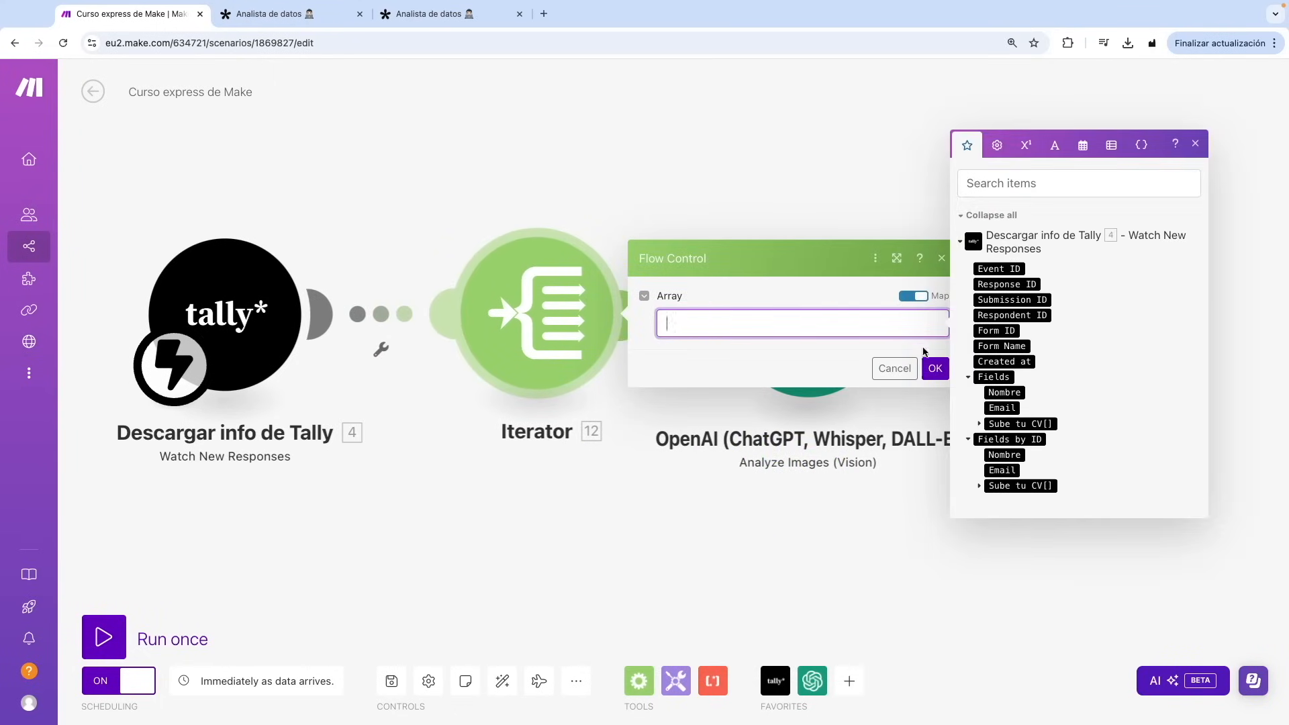
click(1000, 423)
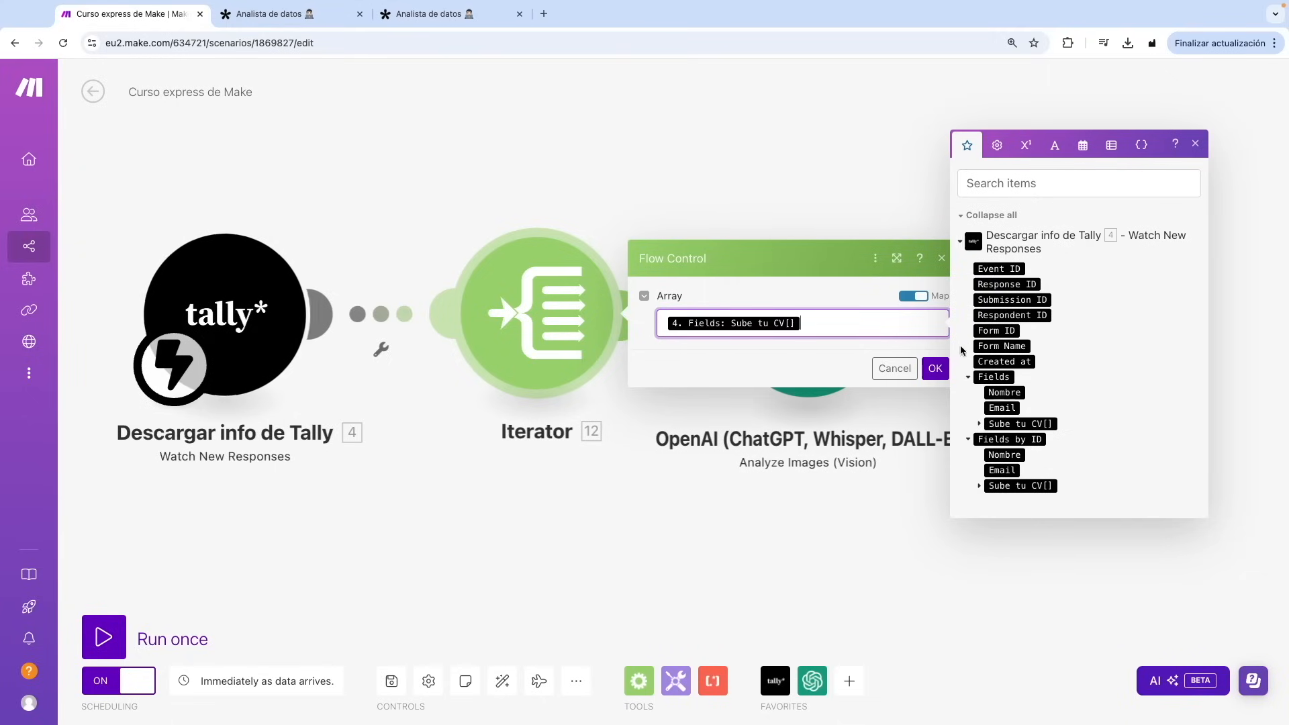
click(936, 368)
drag(815, 329, 907, 325)
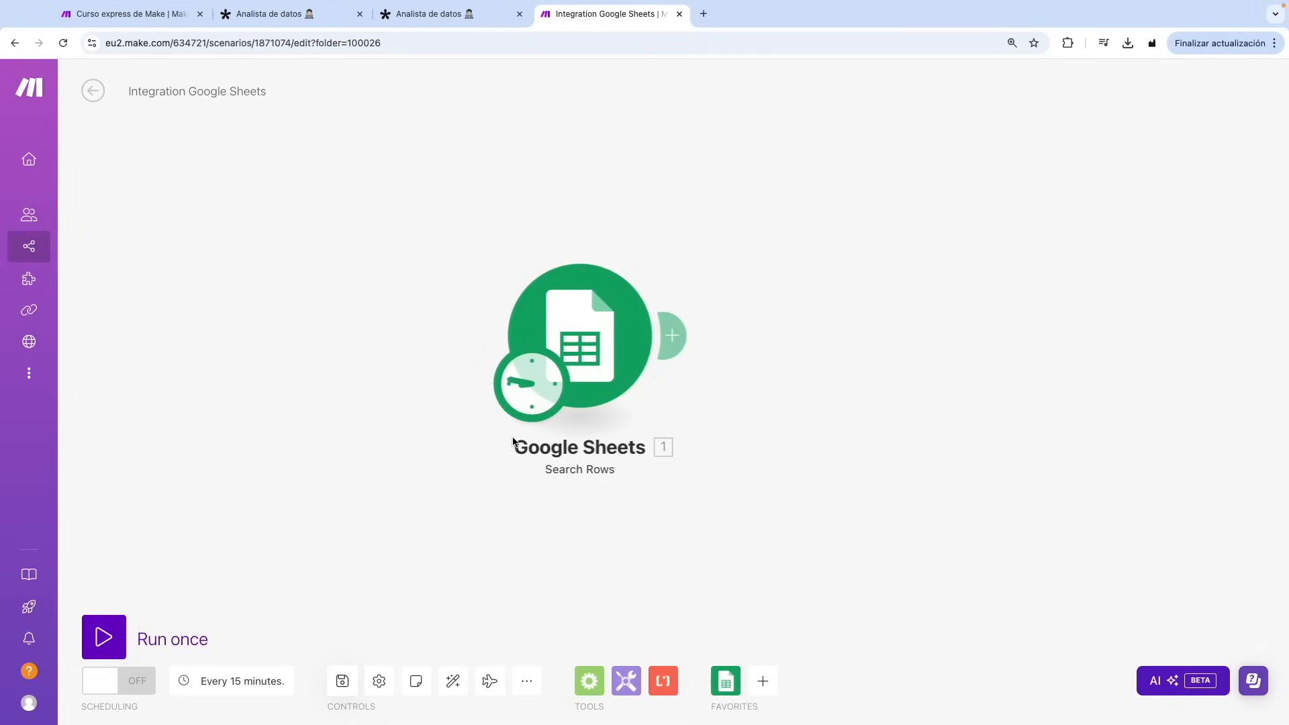
- In the Integration Google Sheets scenario, run only the Search Rows module, review its output bundles, and close that scenario
right_click(573, 324)
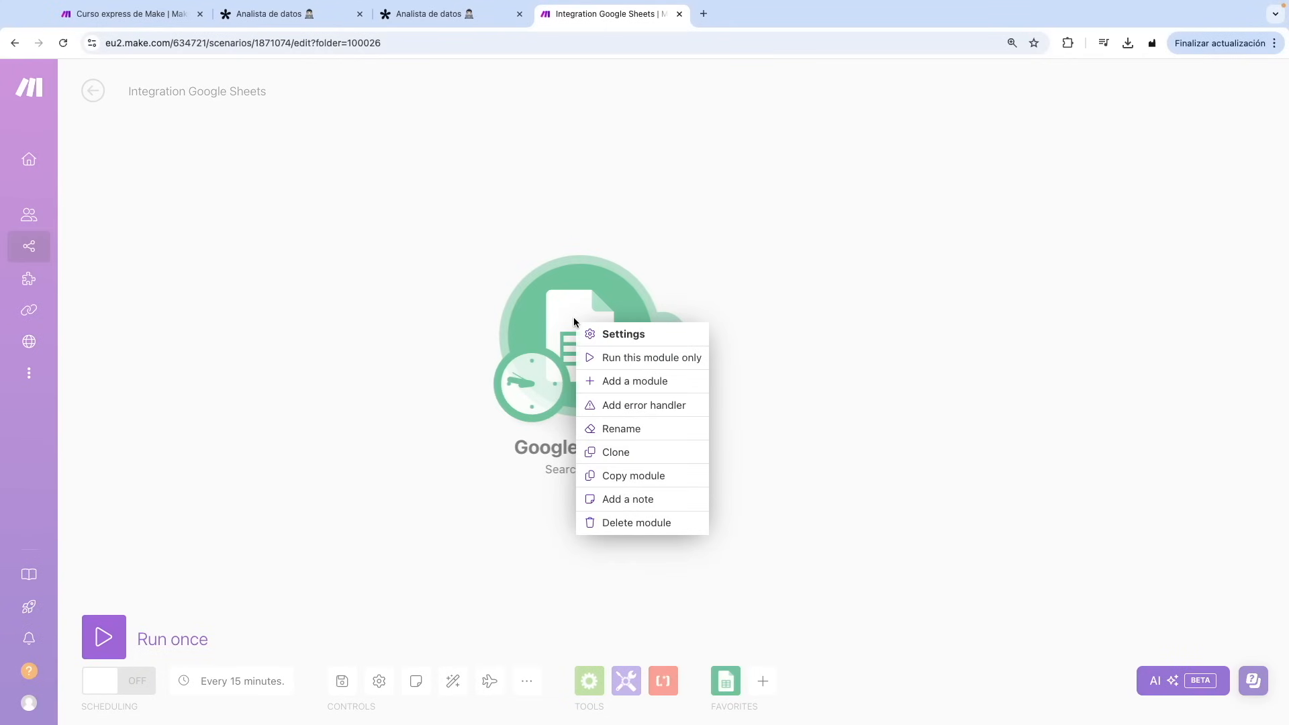
click(612, 356)
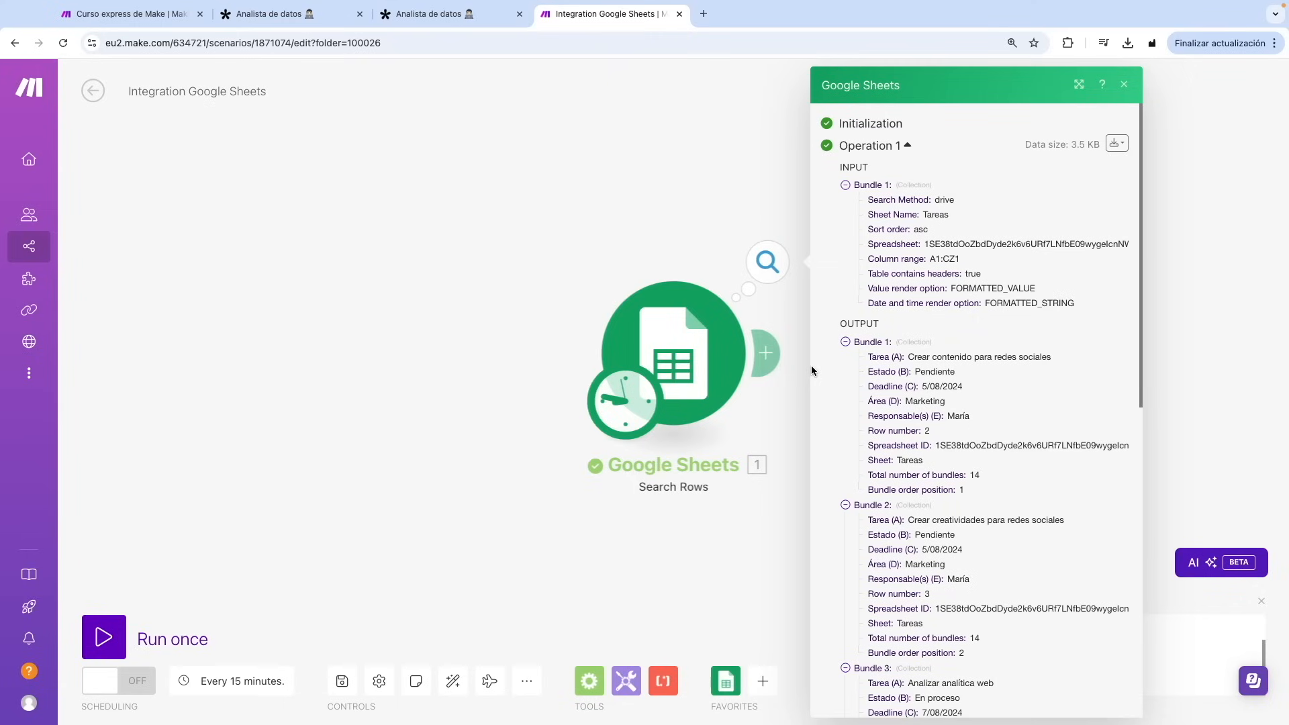
click(846, 343)
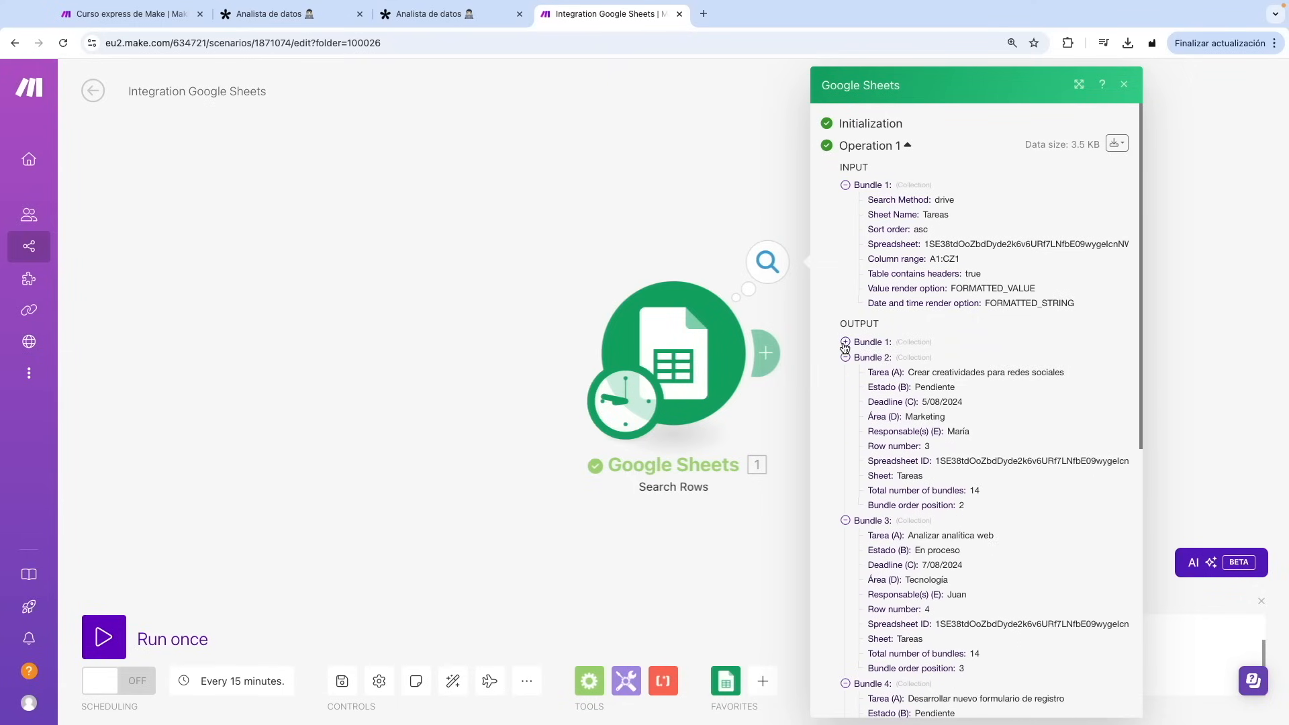
click(845, 357)
click(846, 372)
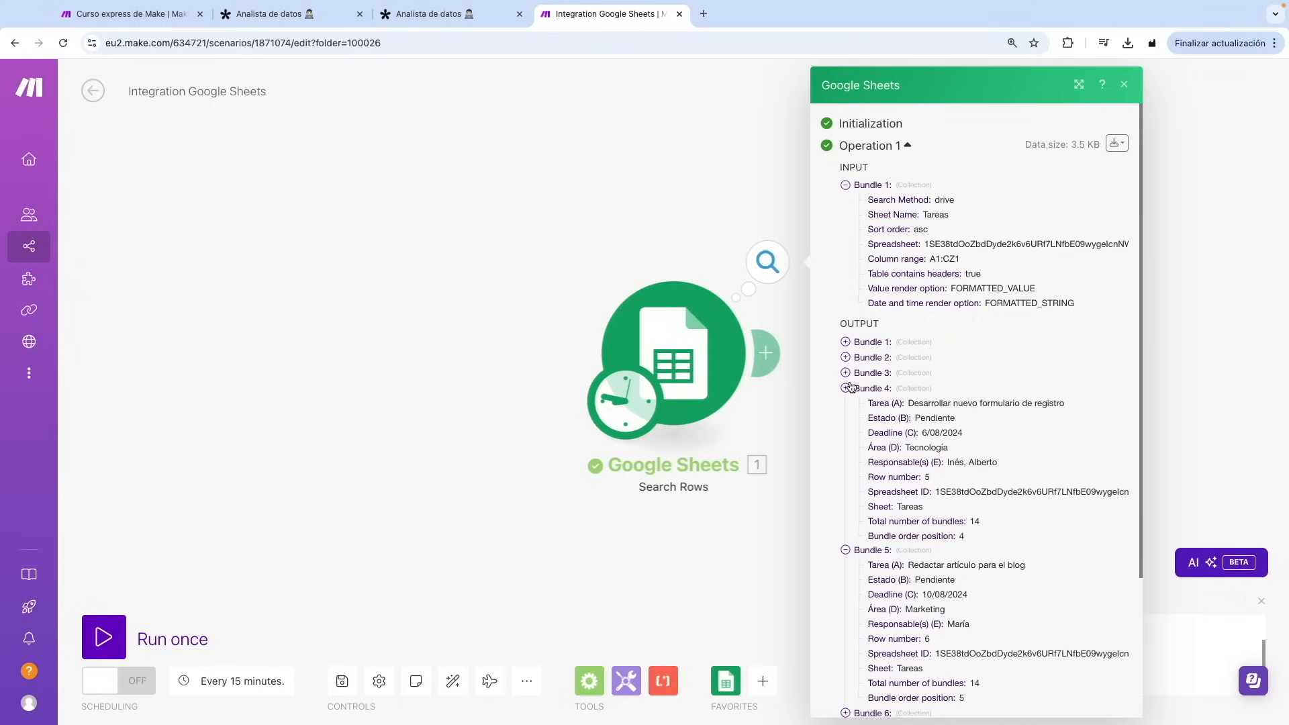
click(845, 388)
scroll(849, 387, down, 1)
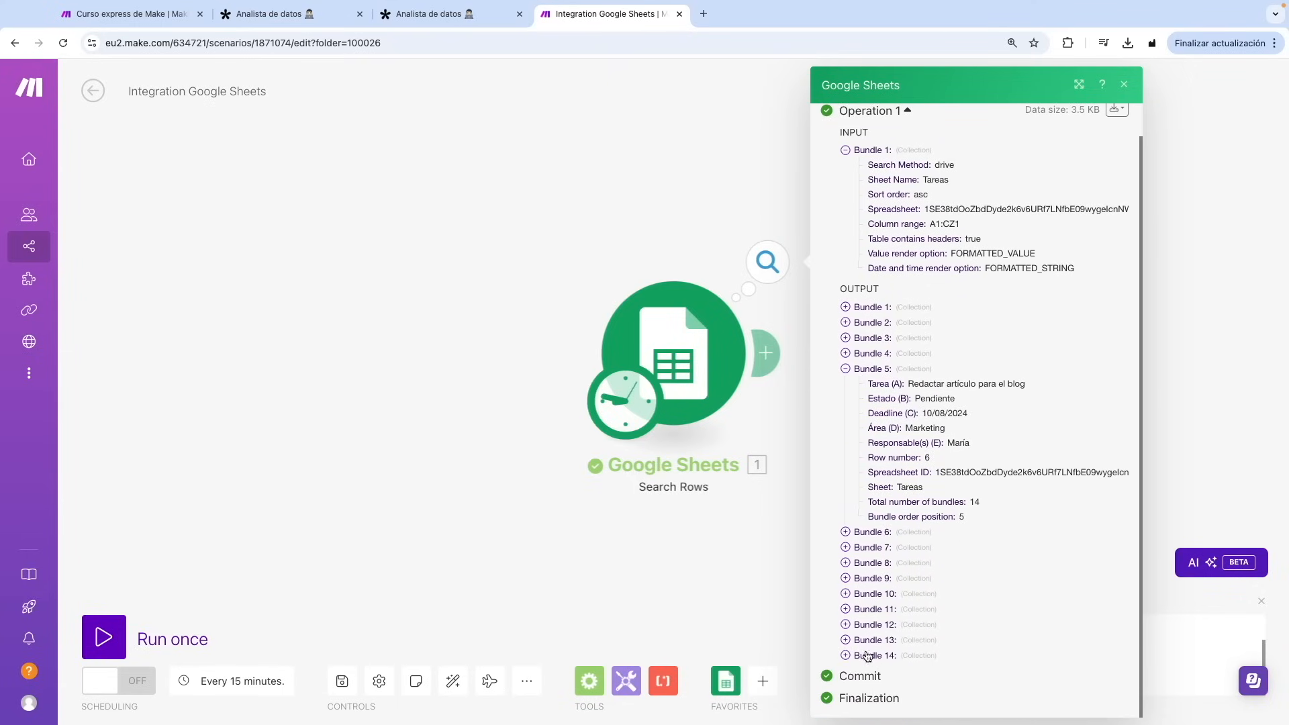
click(546, 212)
drag(545, 212, 388, 219)
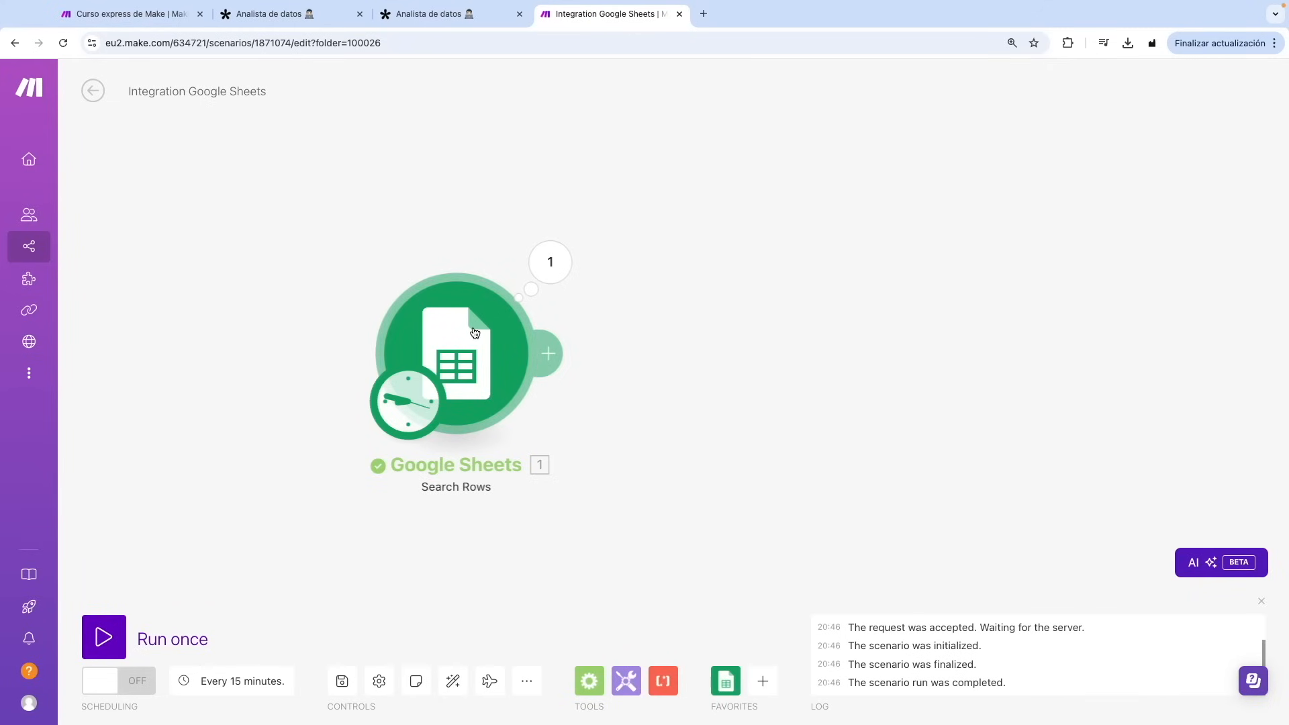
key(super+w)
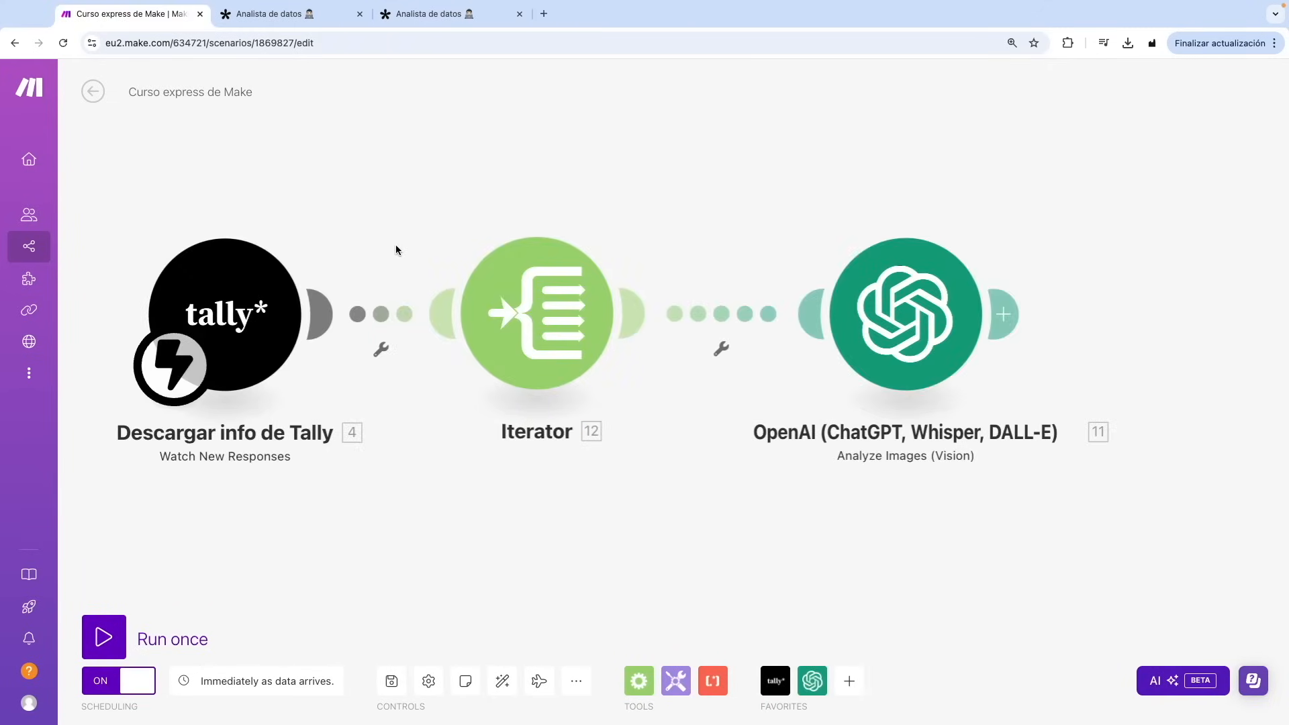
- Examine the CV files attached in the Analista de datos form and the Iterator's array mapping in the Curso express de Make scenario
click(424, 20)
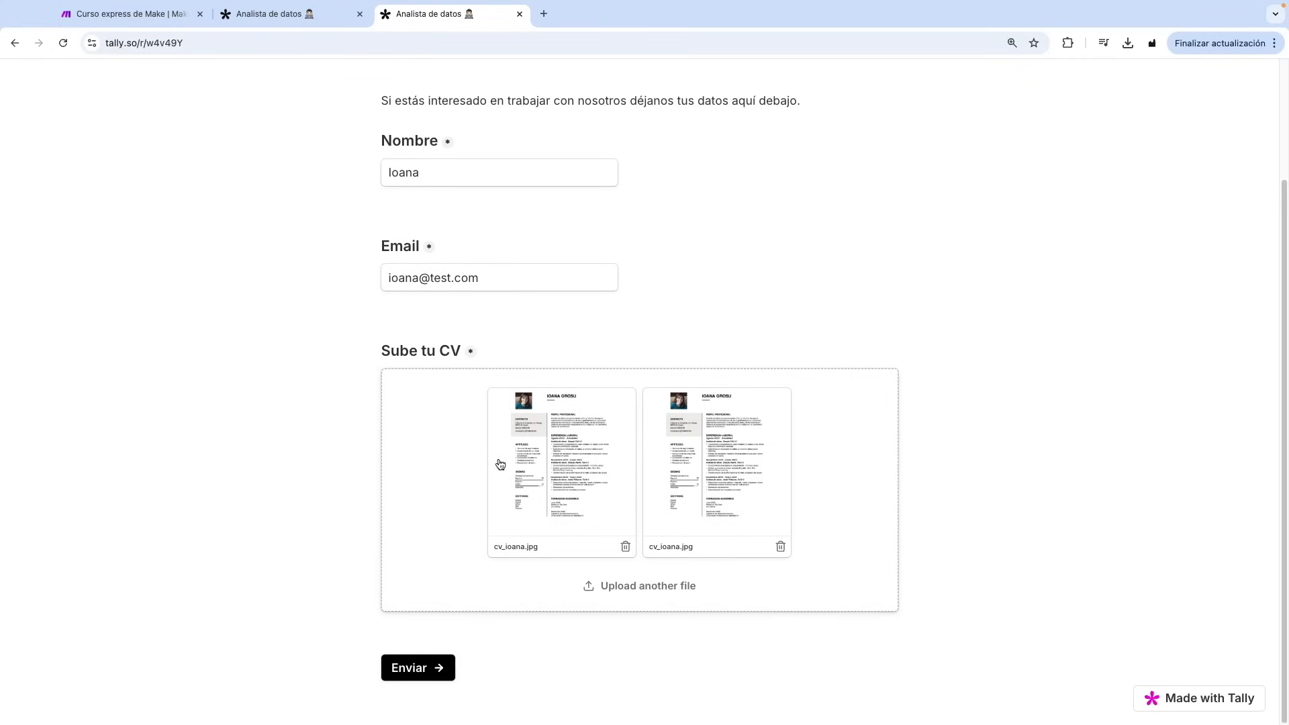
click(147, 20)
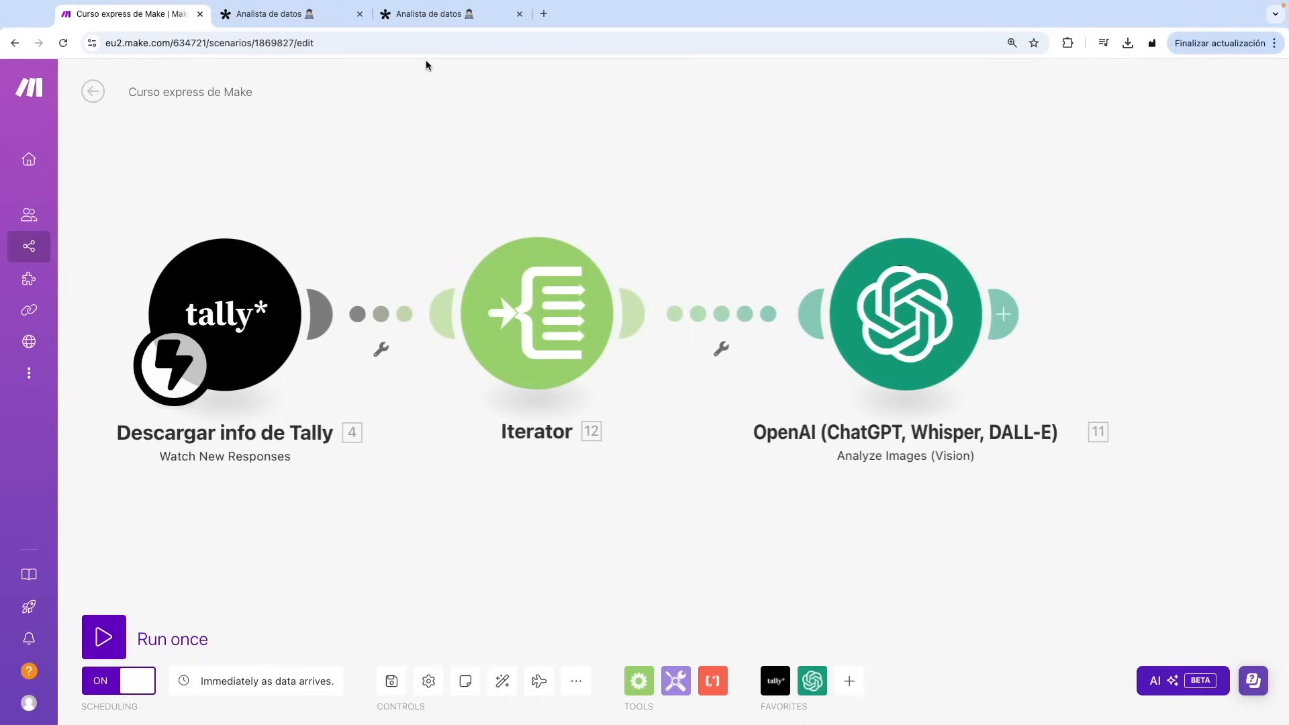
click(446, 19)
click(160, 17)
click(532, 292)
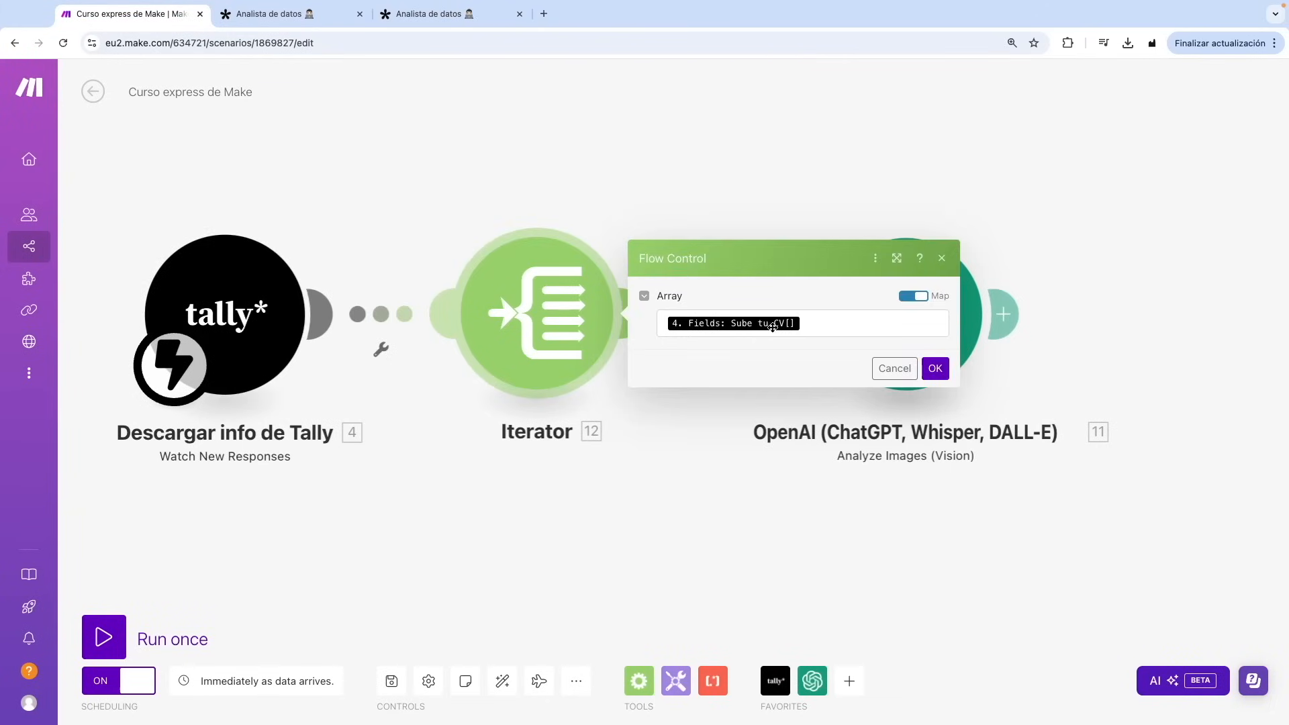
click(811, 326)
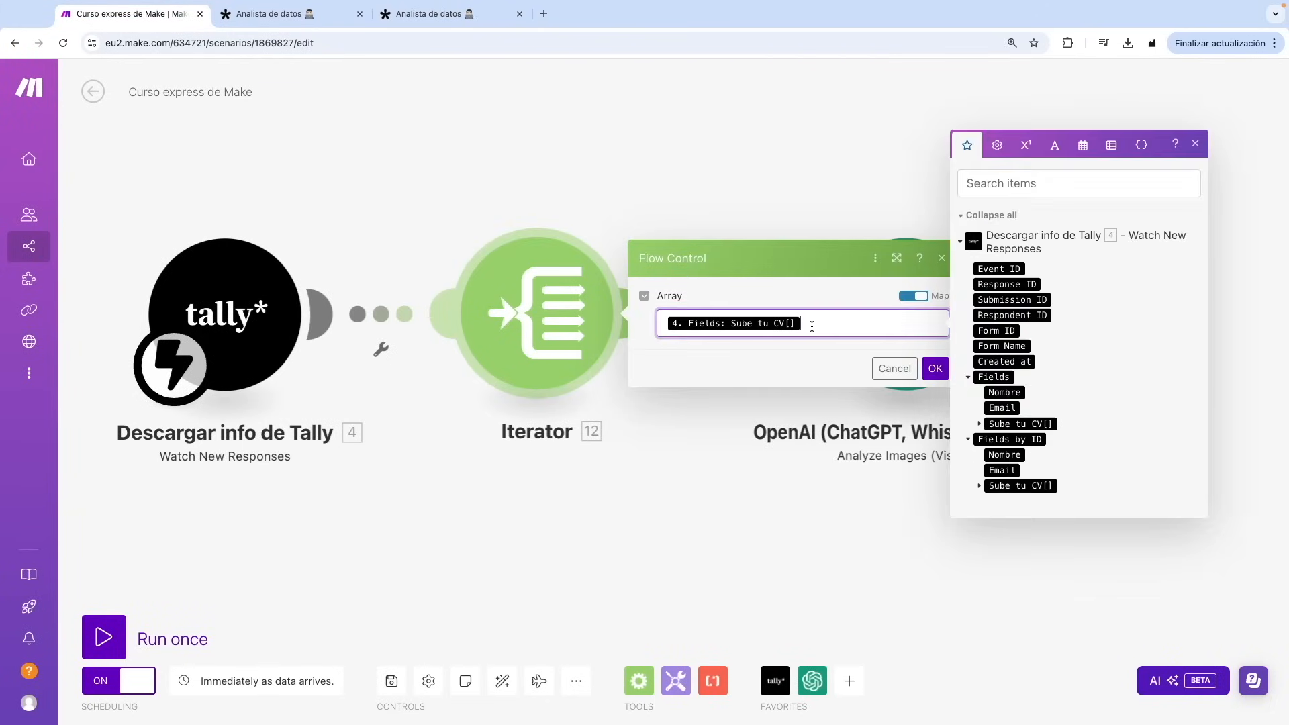
click(784, 171)
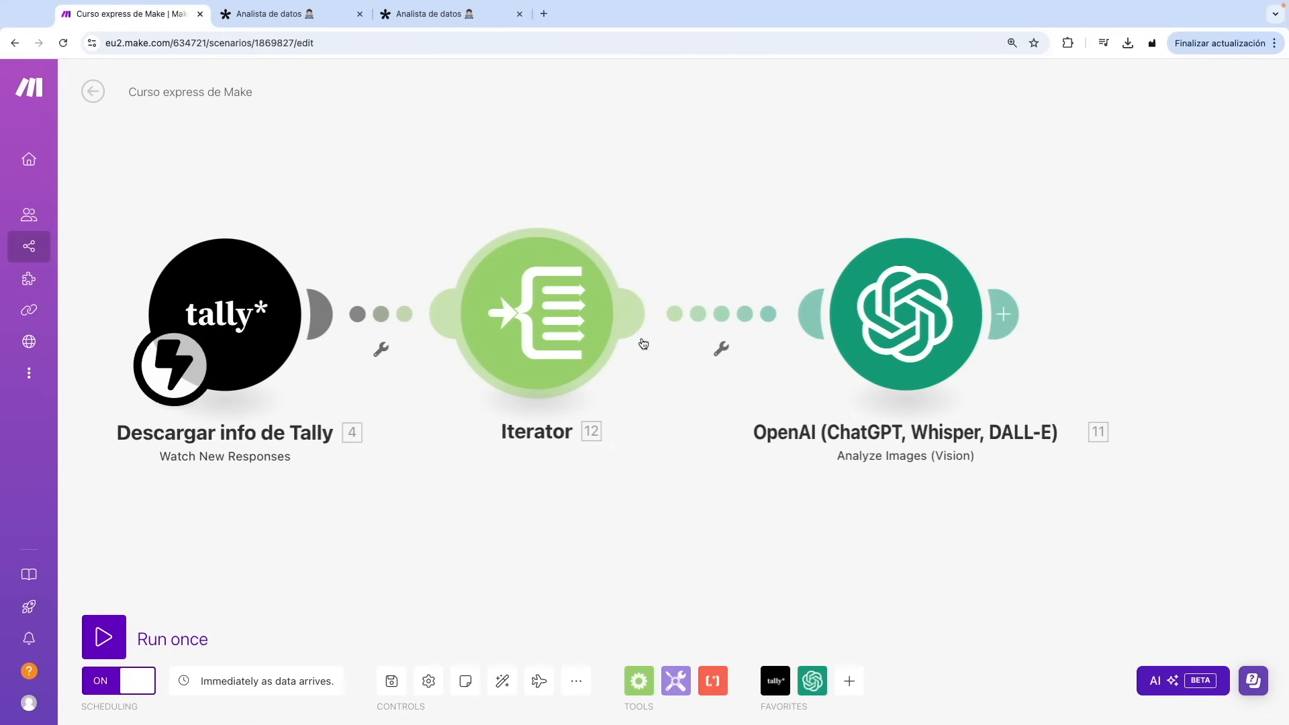
- In the OpenAI Analyze Images module, replace Image 1's URL with the Iterator's File URL
click(888, 317)
scroll(1051, 510, down, 5)
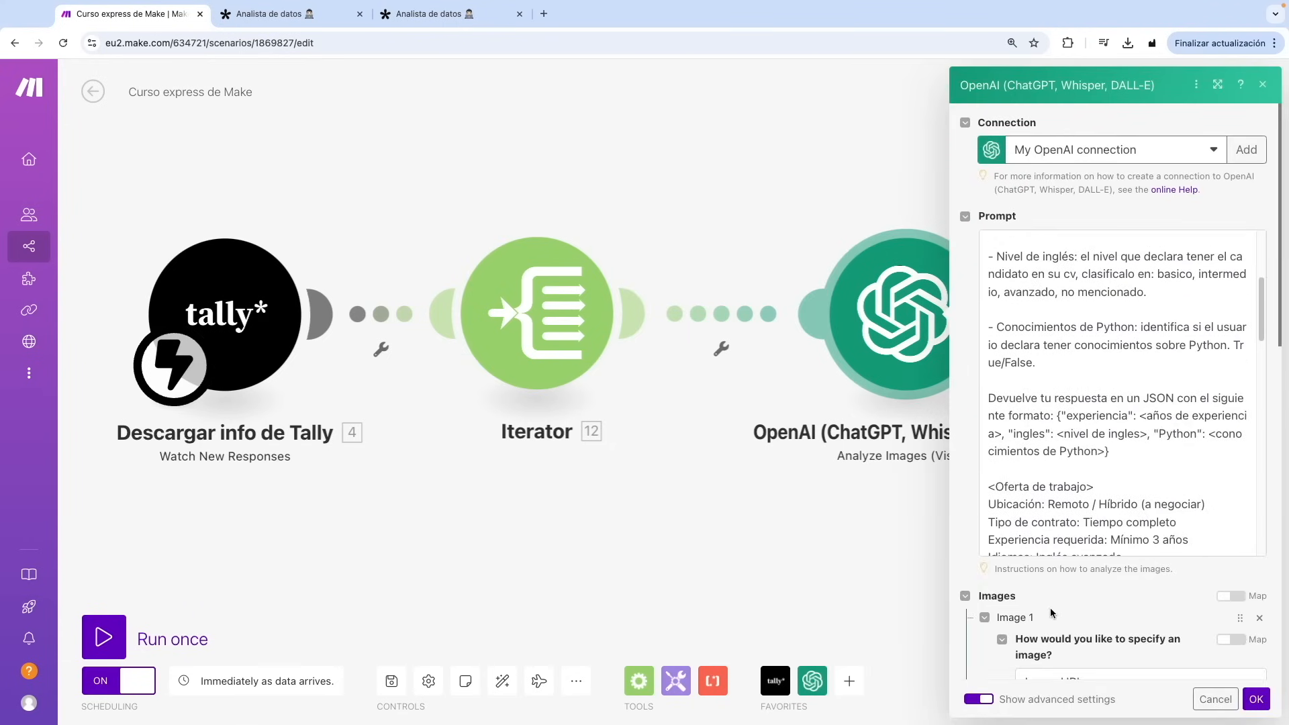
click(1241, 520)
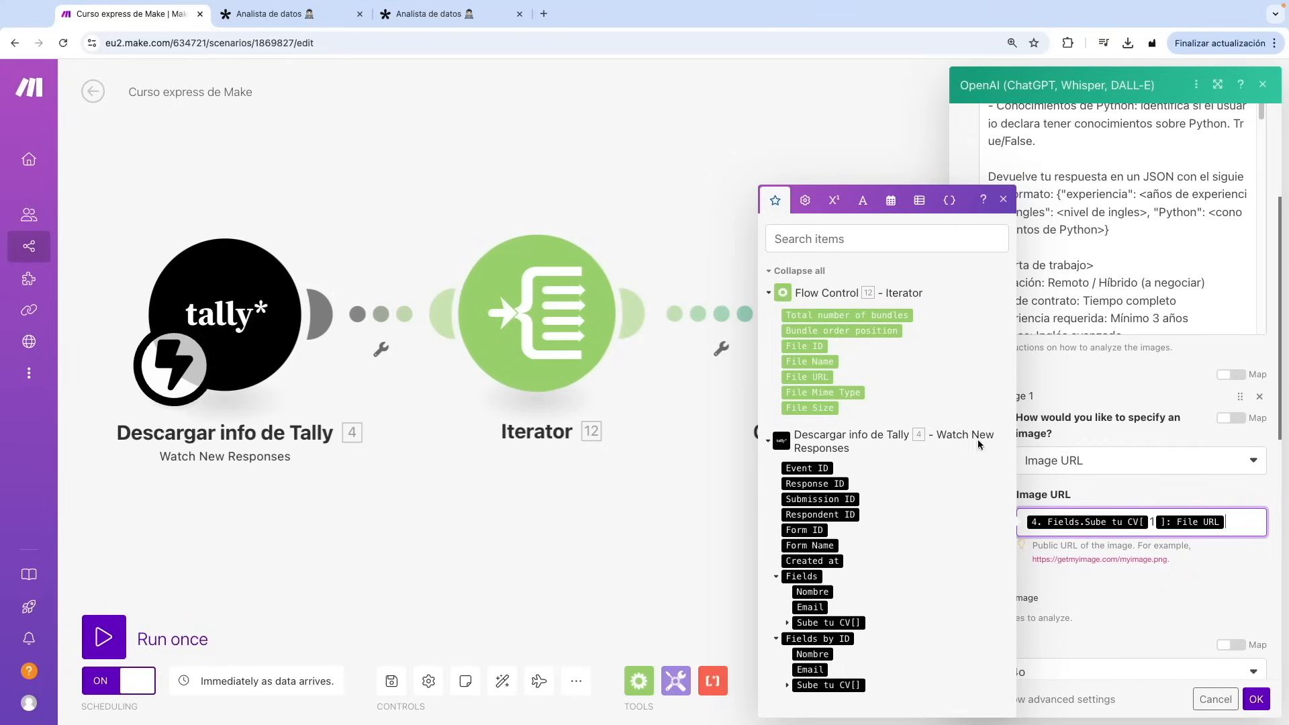
key(BackSpace)
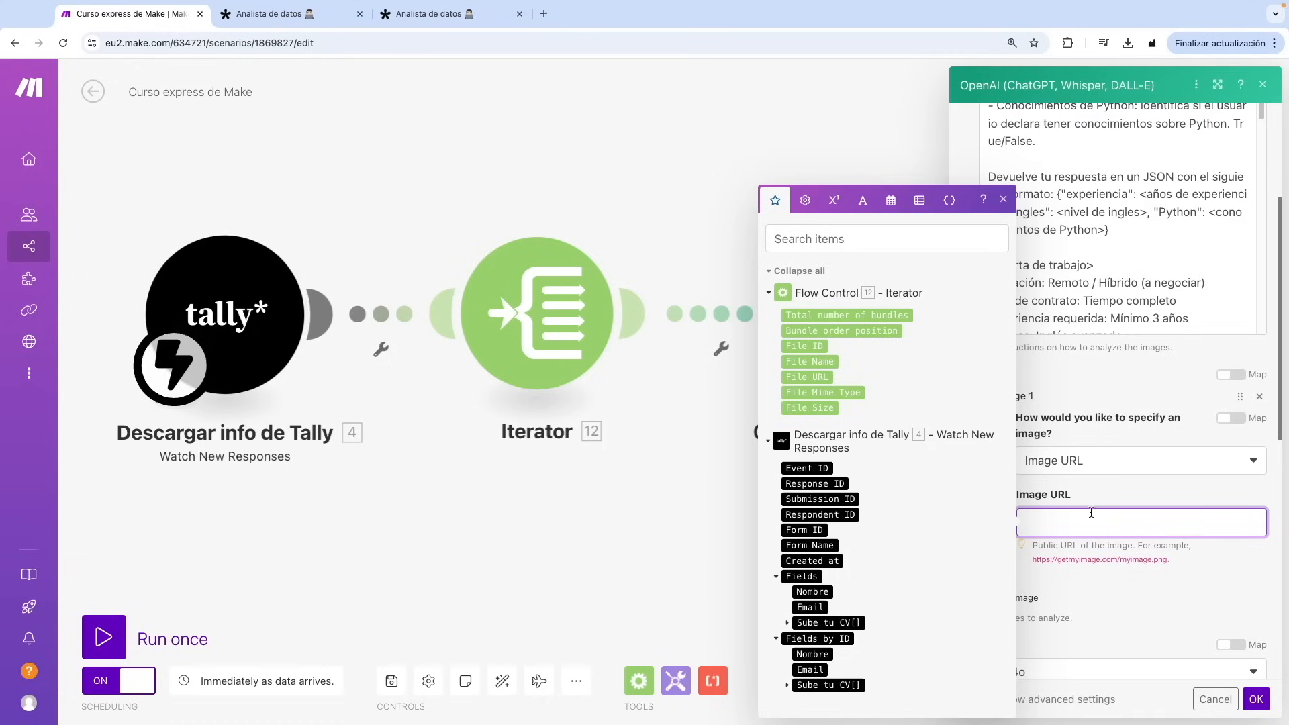
click(818, 377)
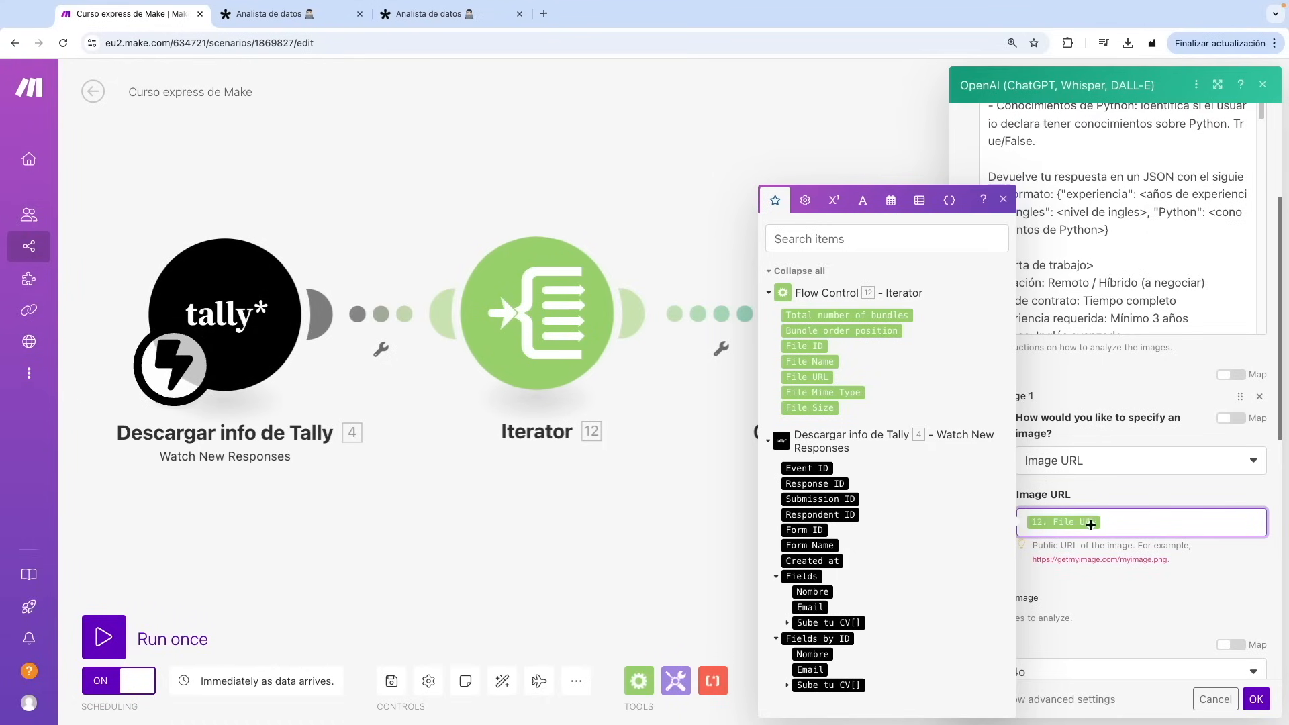
click(1119, 494)
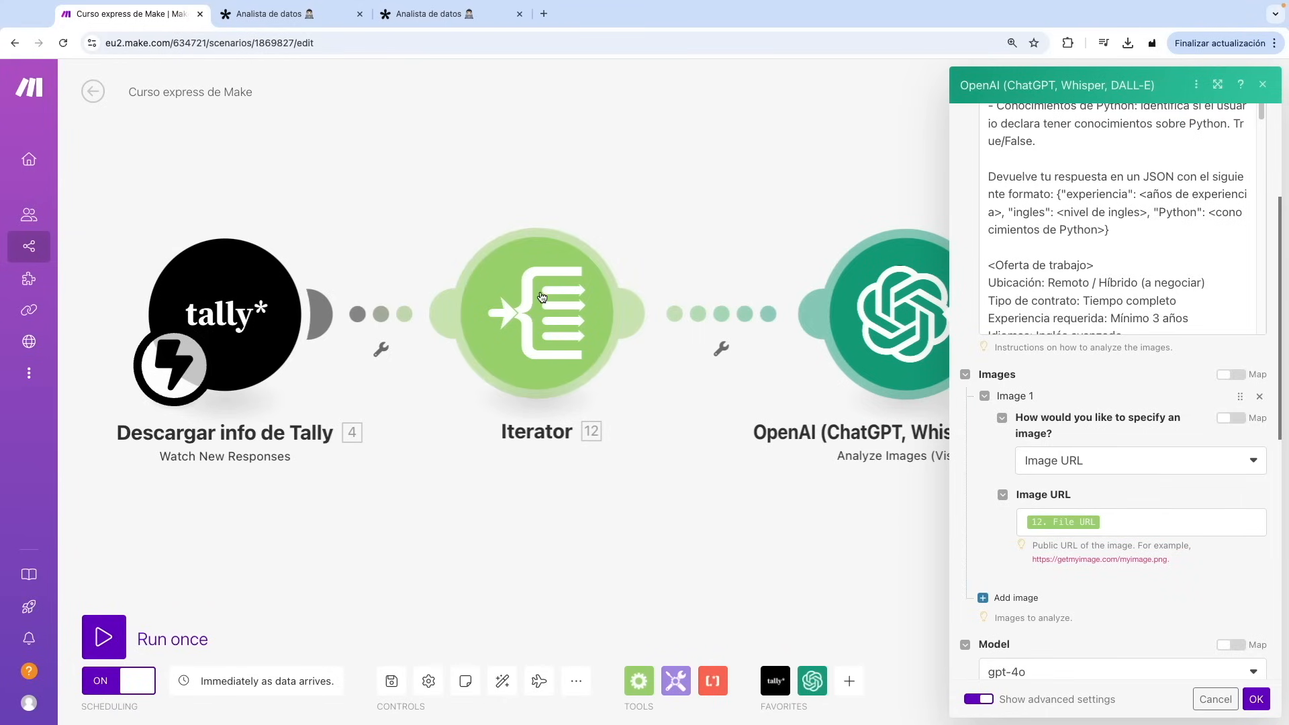
- Check the form's attached CVs against the Image URL mapping in the OpenAI module
click(430, 15)
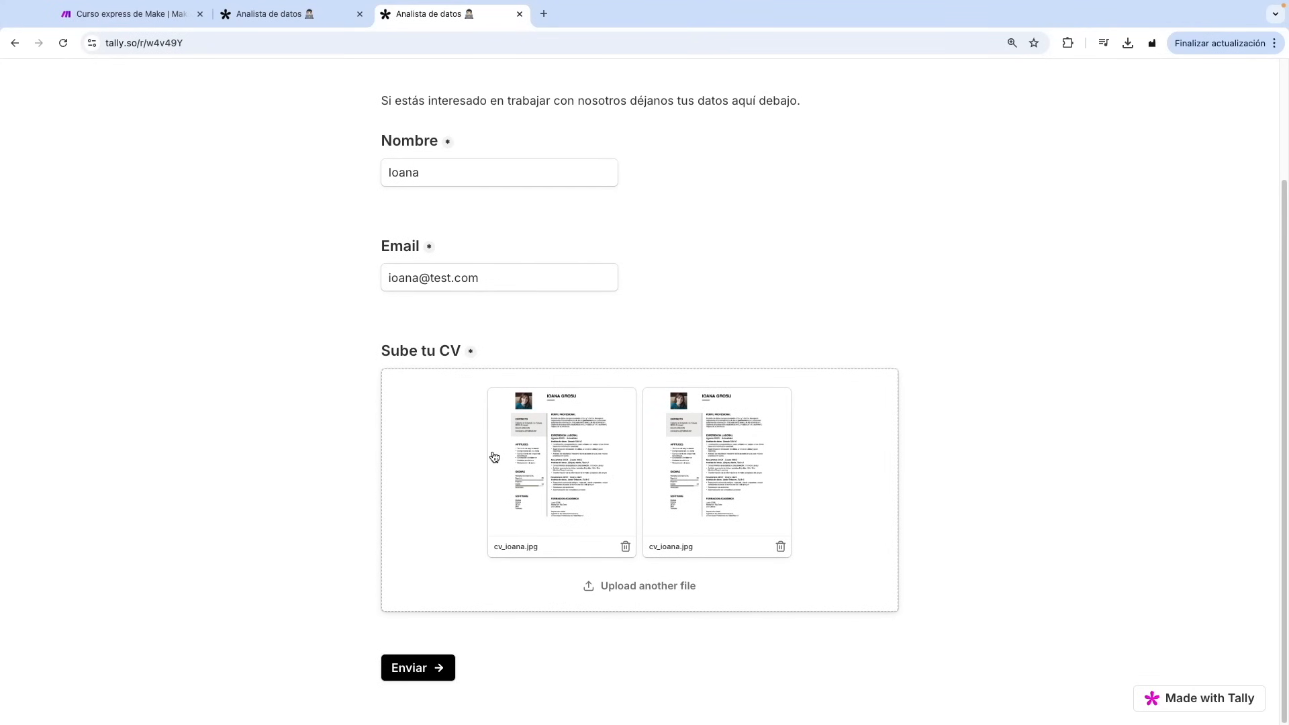
click(151, 14)
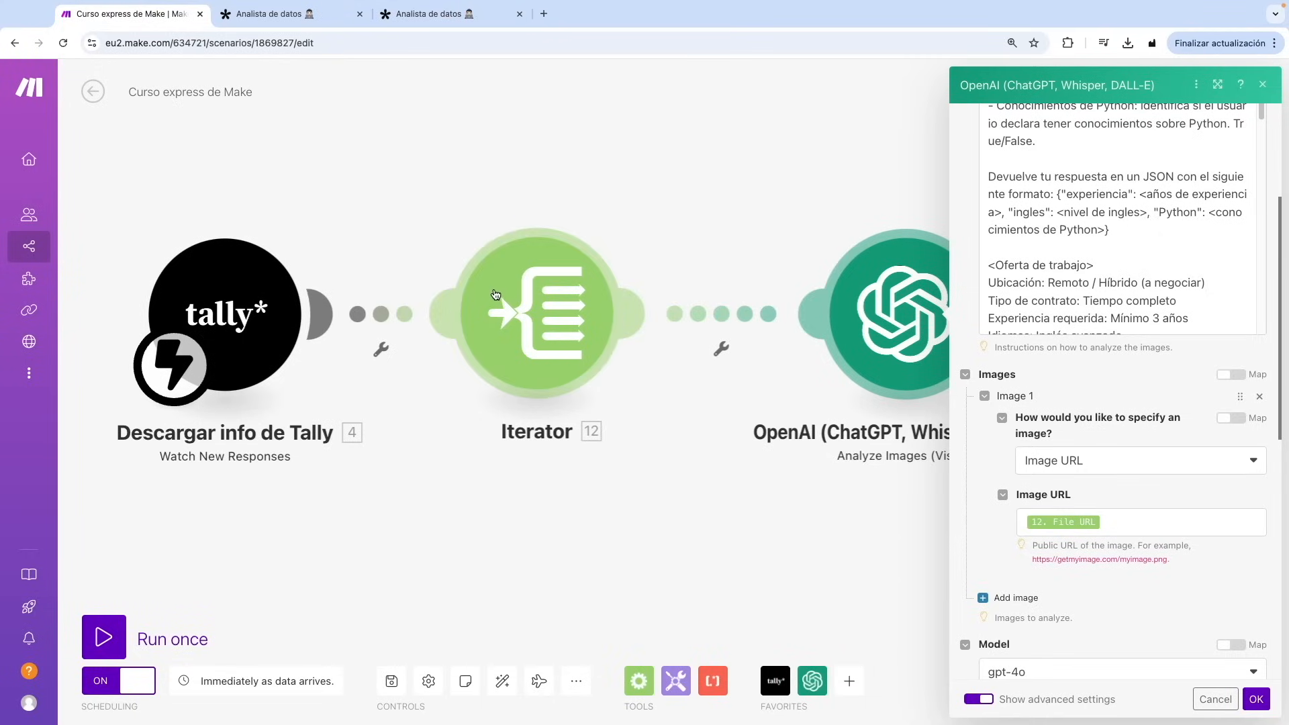
click(1131, 519)
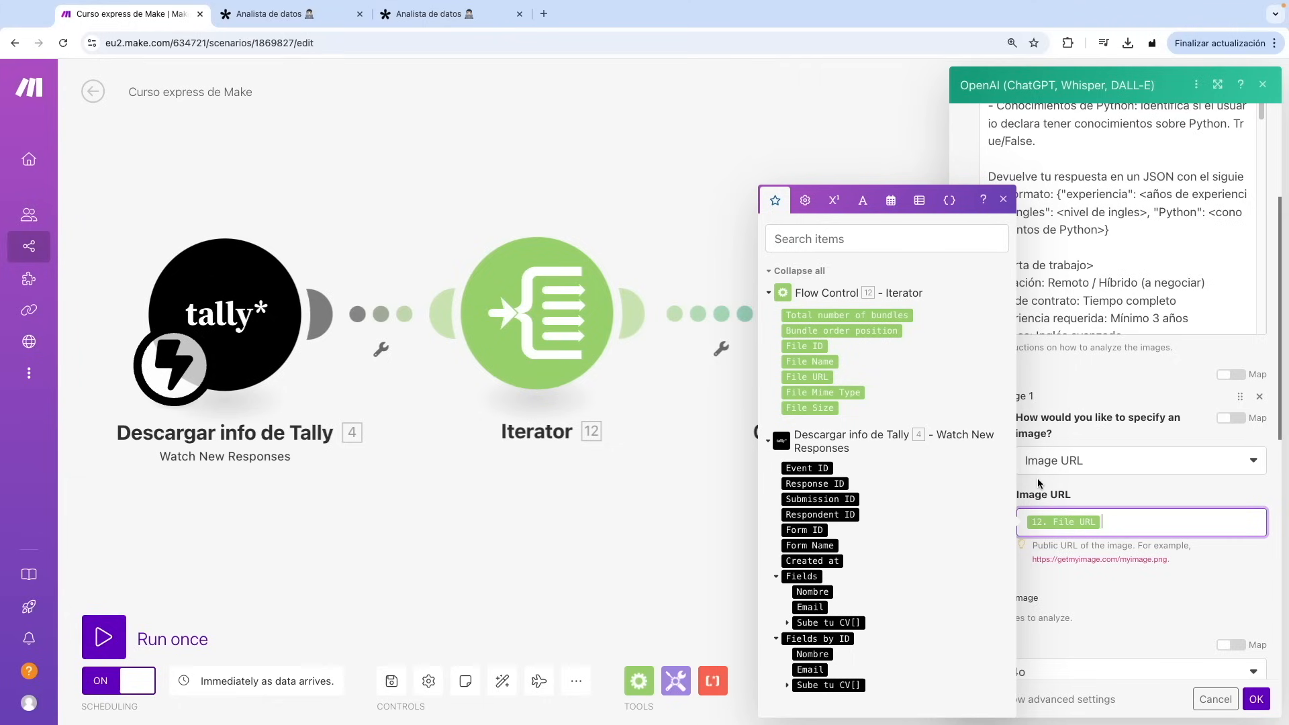
click(1126, 498)
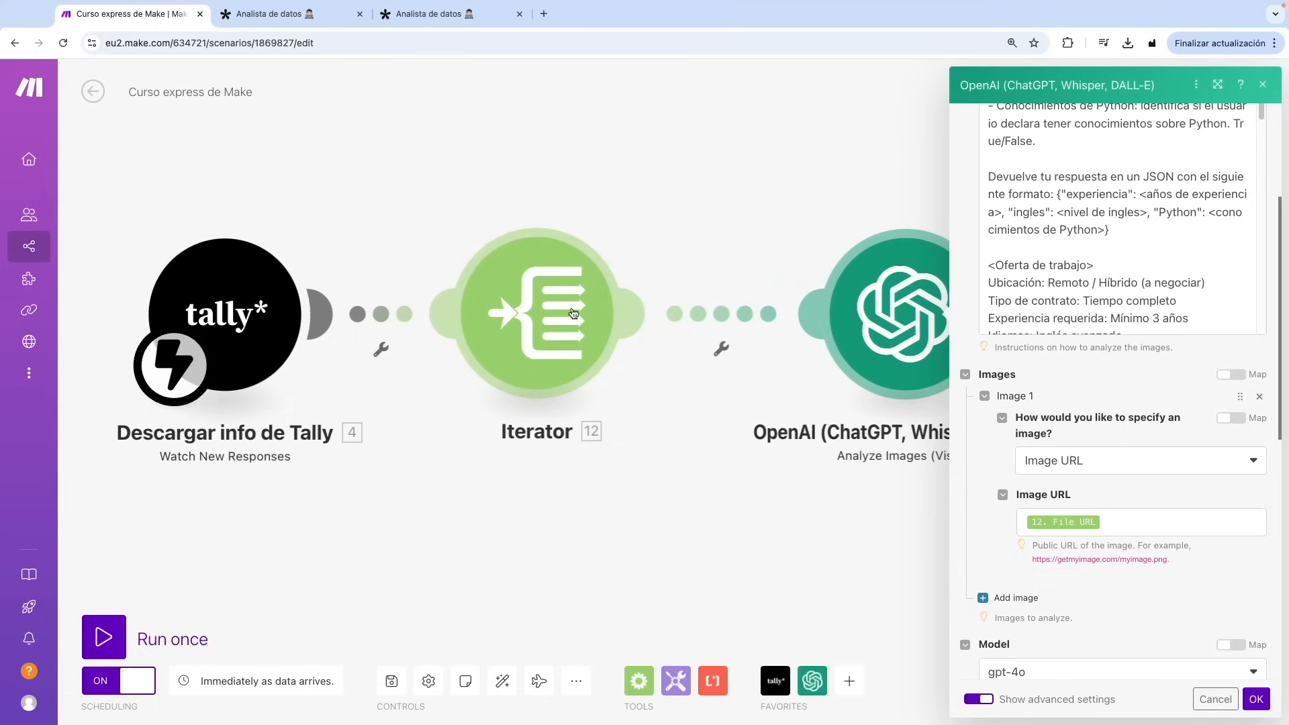
click(1140, 525)
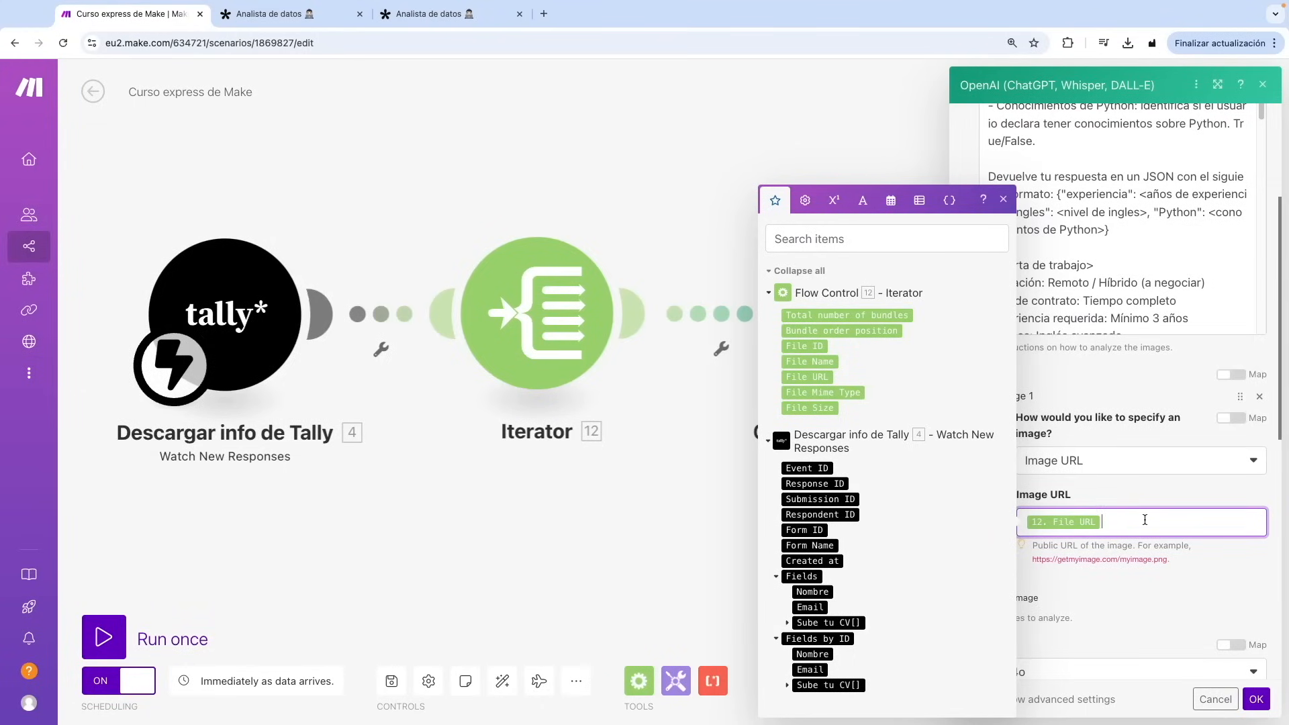
click(687, 507)
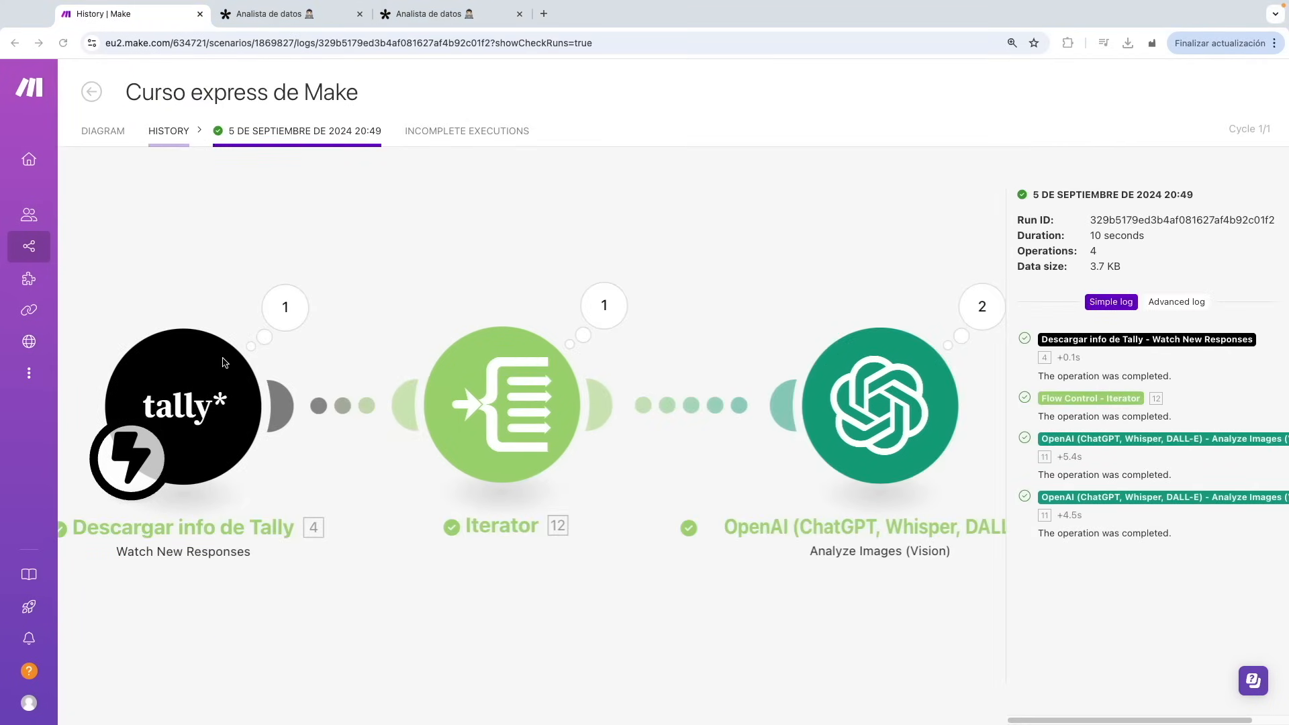
- In the scenario's run history, inspect the Sube tu CV files in the Tally output and the operations of the OpenAI module
click(280, 314)
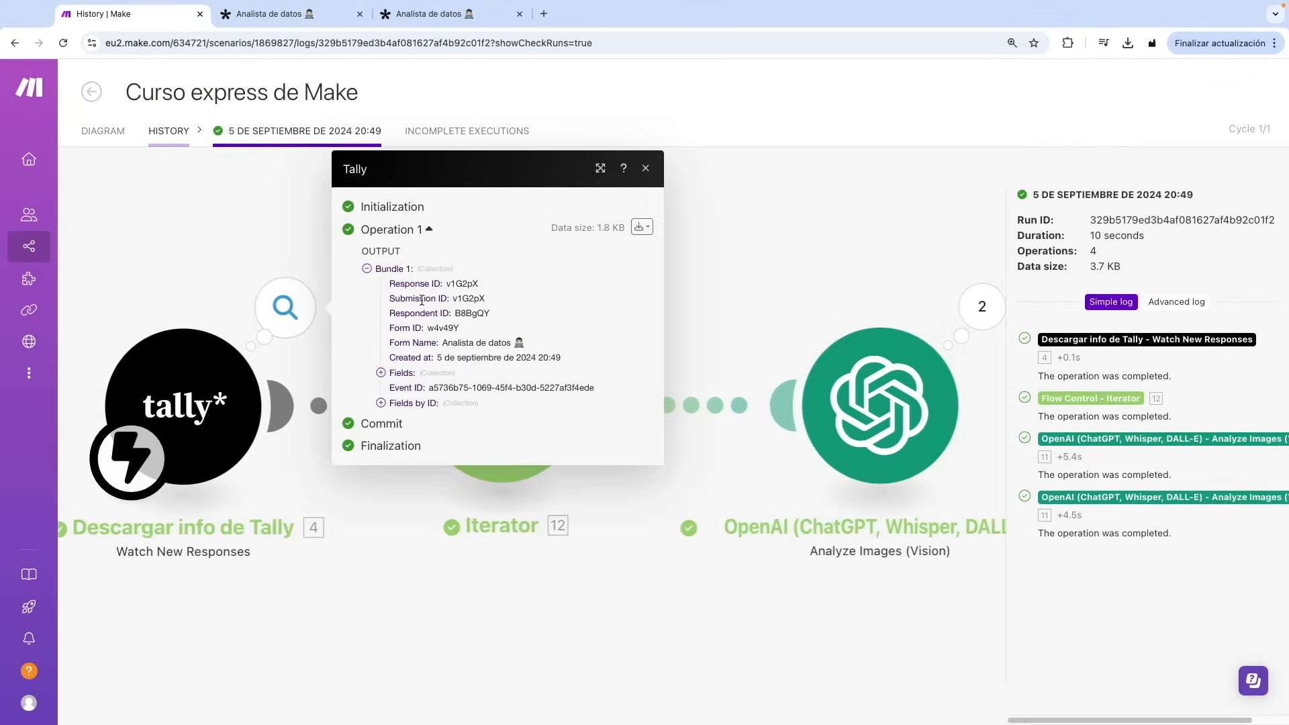
click(394, 371)
click(397, 396)
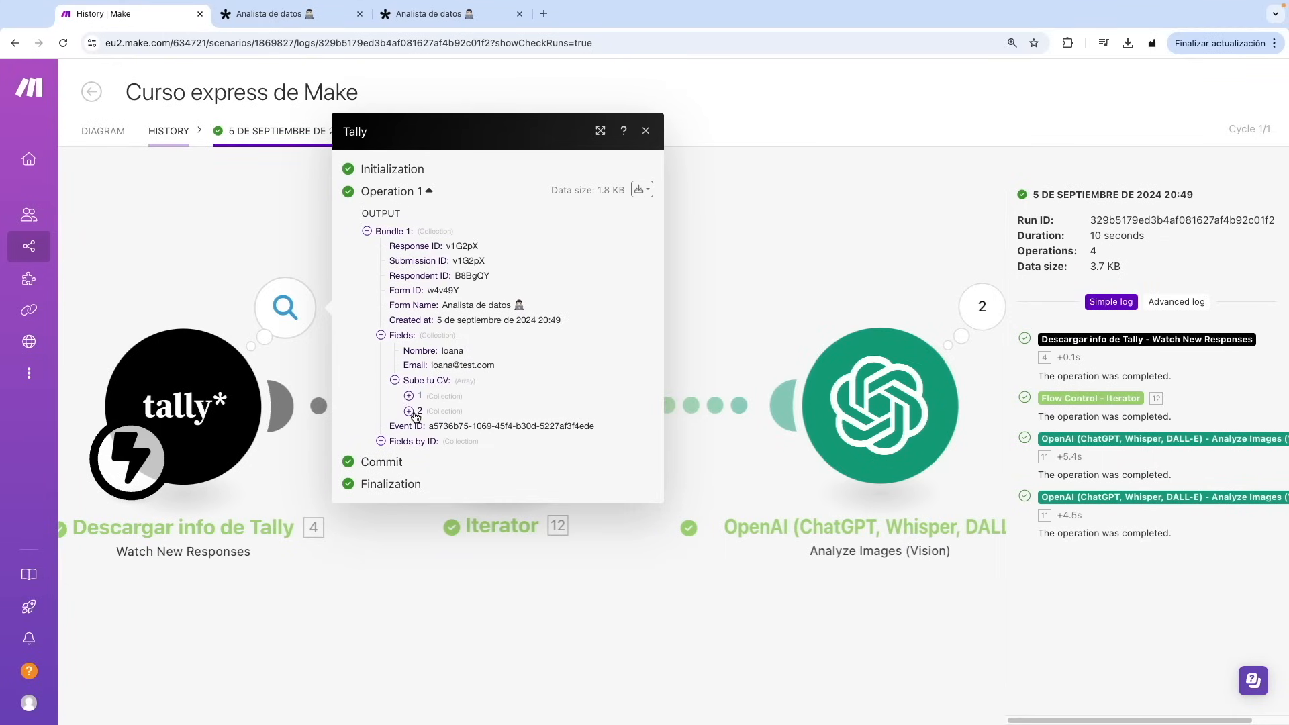
click(700, 252)
click(596, 293)
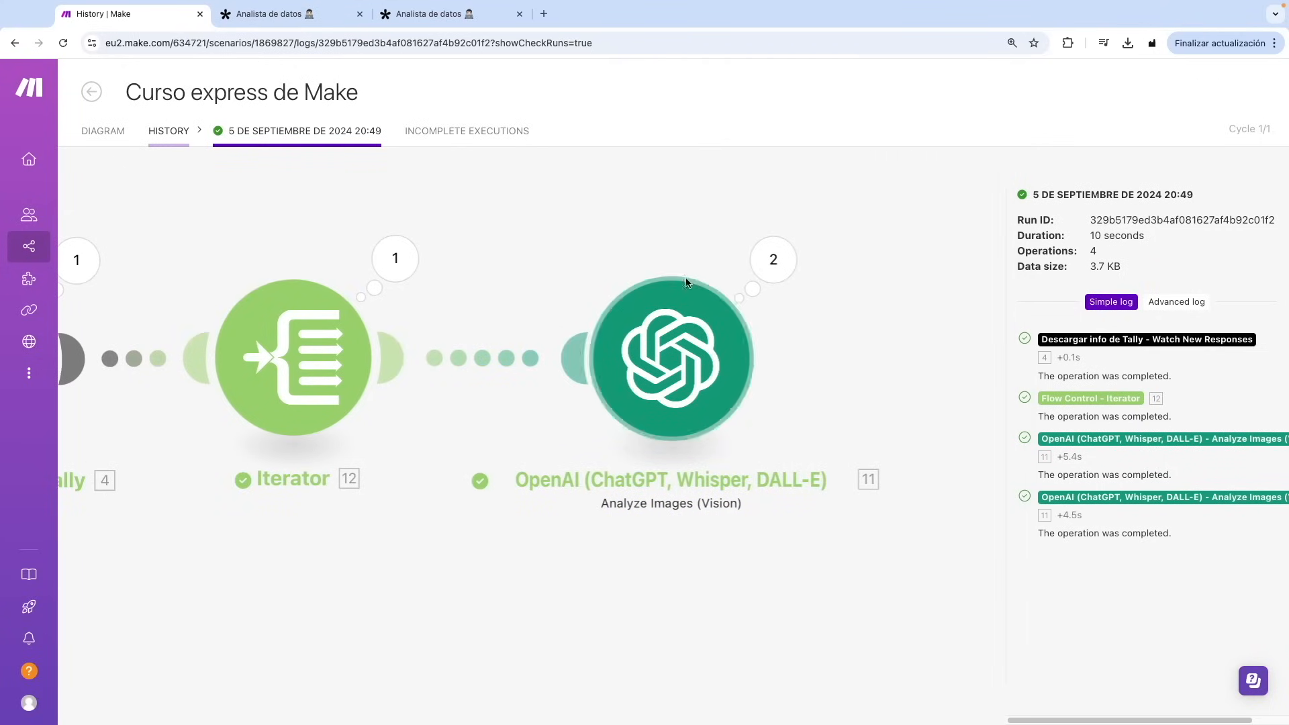
click(781, 264)
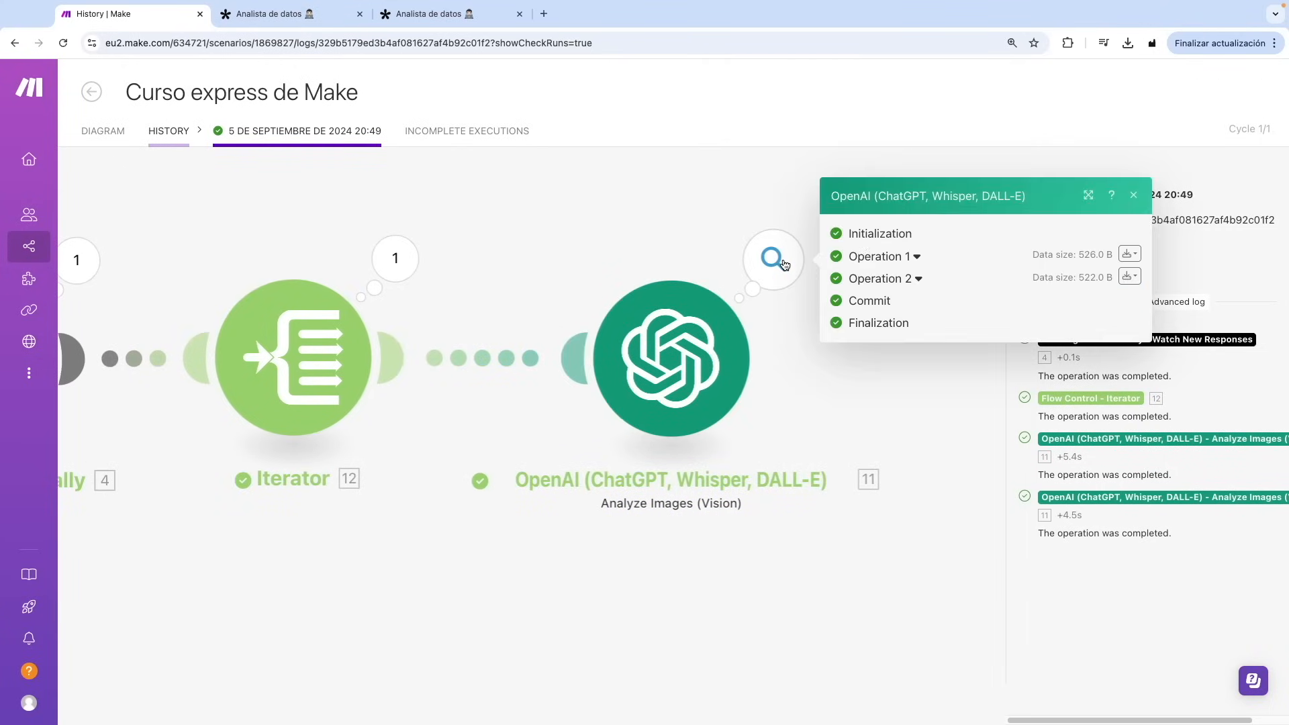
- Expand Operation 1 and Operation 2 of the OpenAI module's run to inspect each one's input and output bundles
click(863, 256)
click(904, 558)
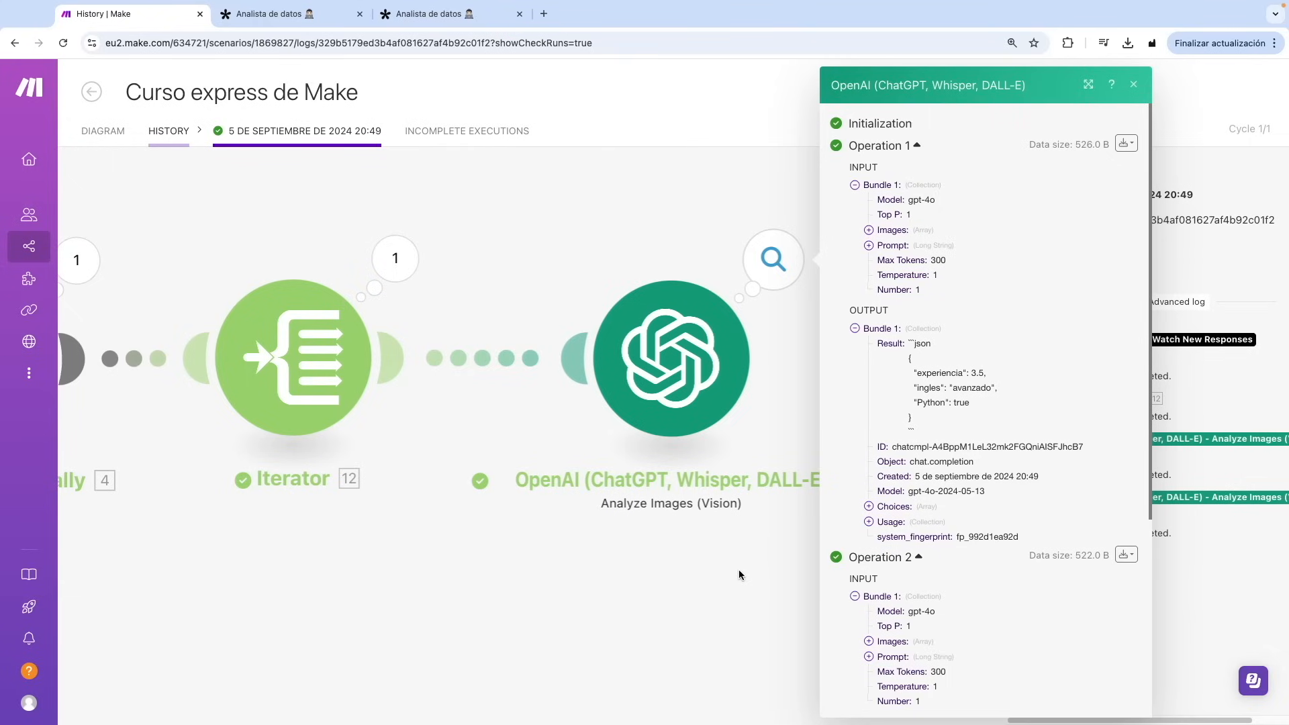
click(742, 576)
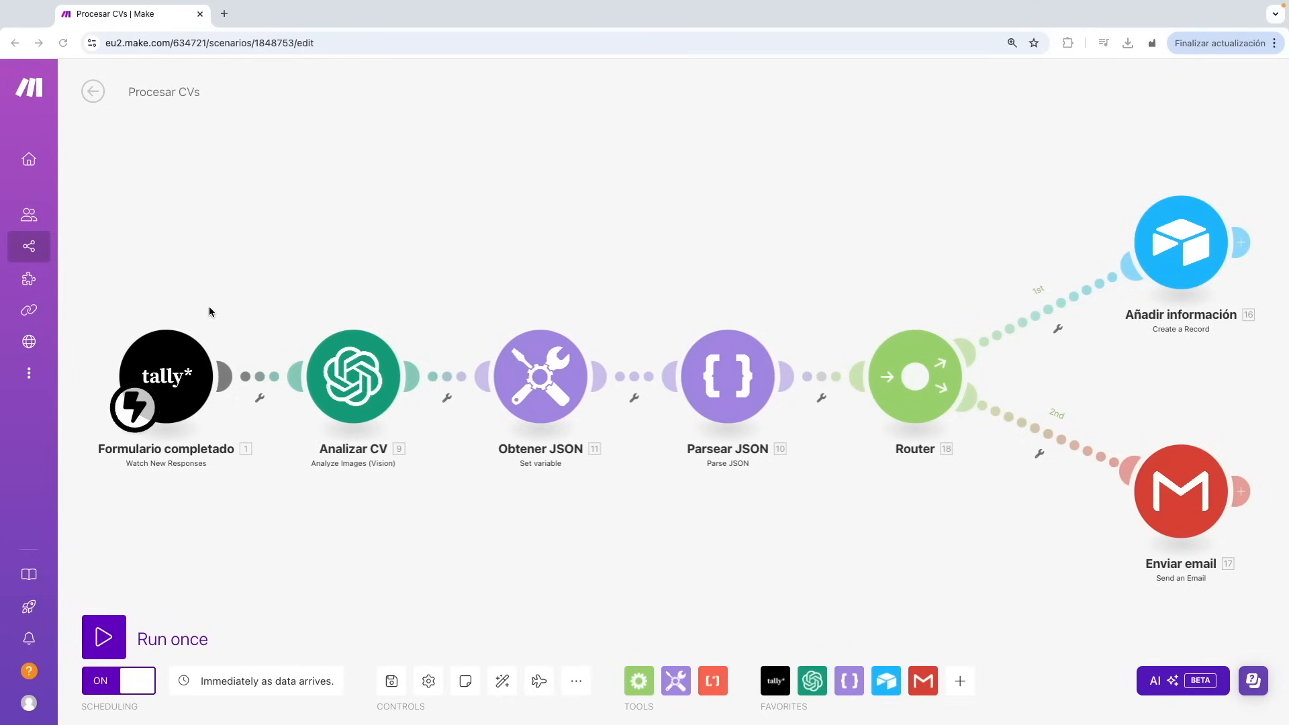
- Add a Custom webhook module from Webhooks to the Procesar CVs scenario and highlight its webhook address
click(960, 681)
scroll(1007, 496, down, 1)
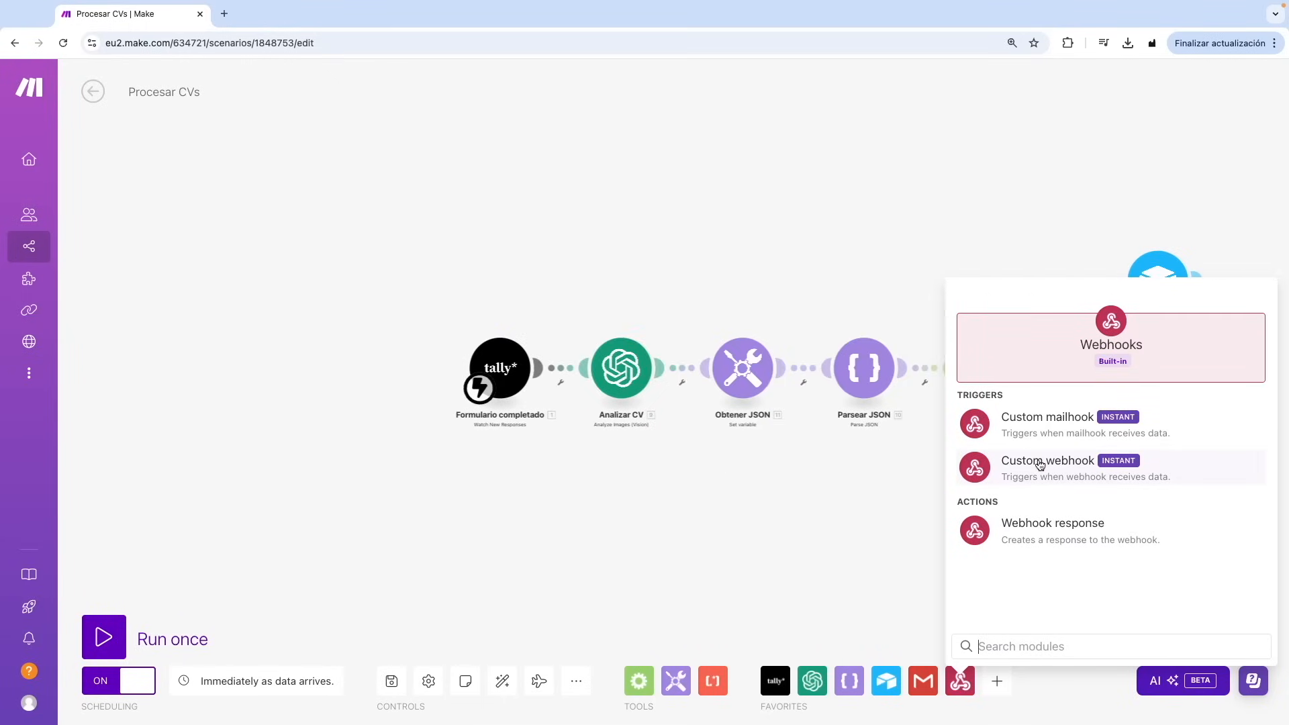
click(1041, 464)
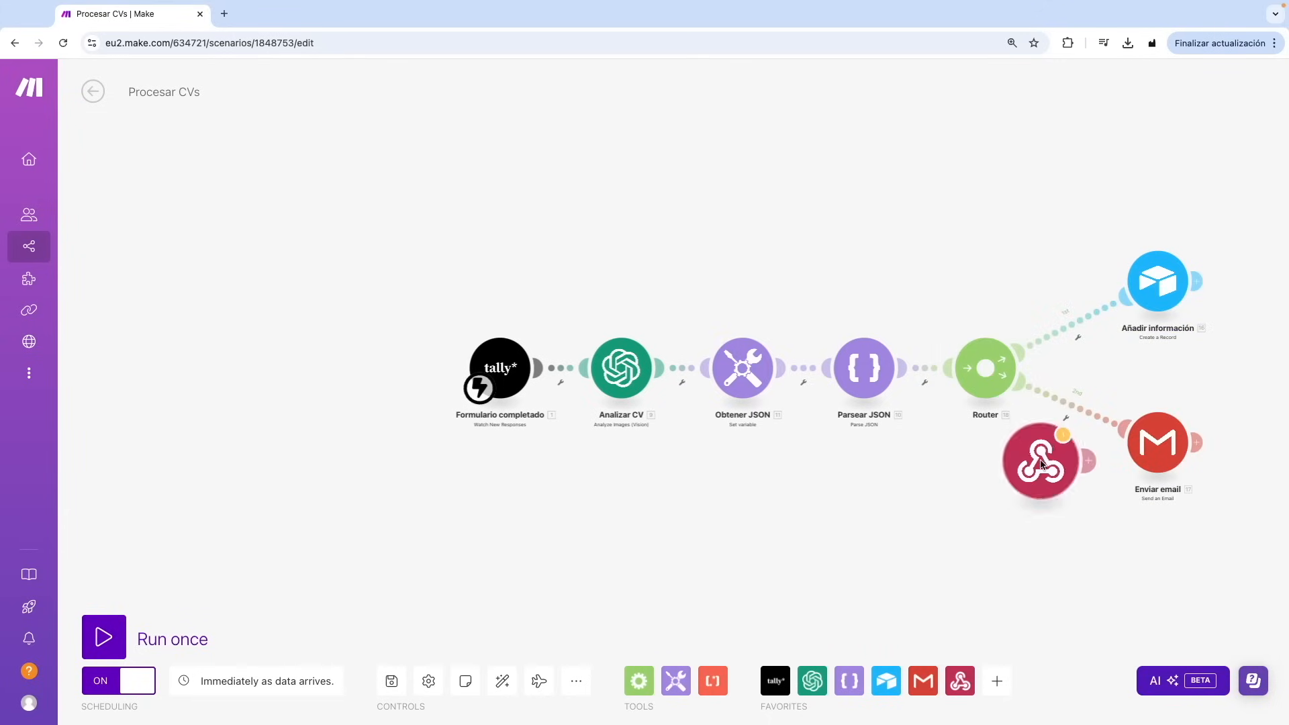
click(700, 527)
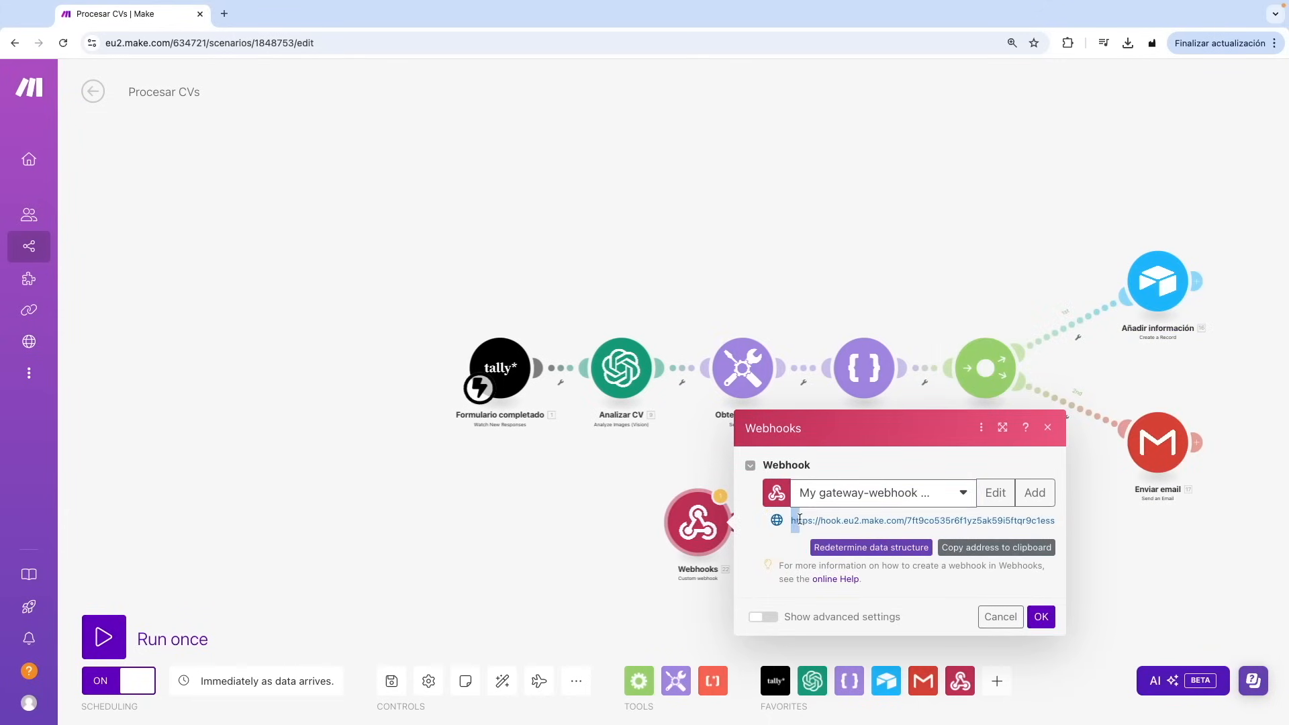
drag(791, 521, 1053, 522)
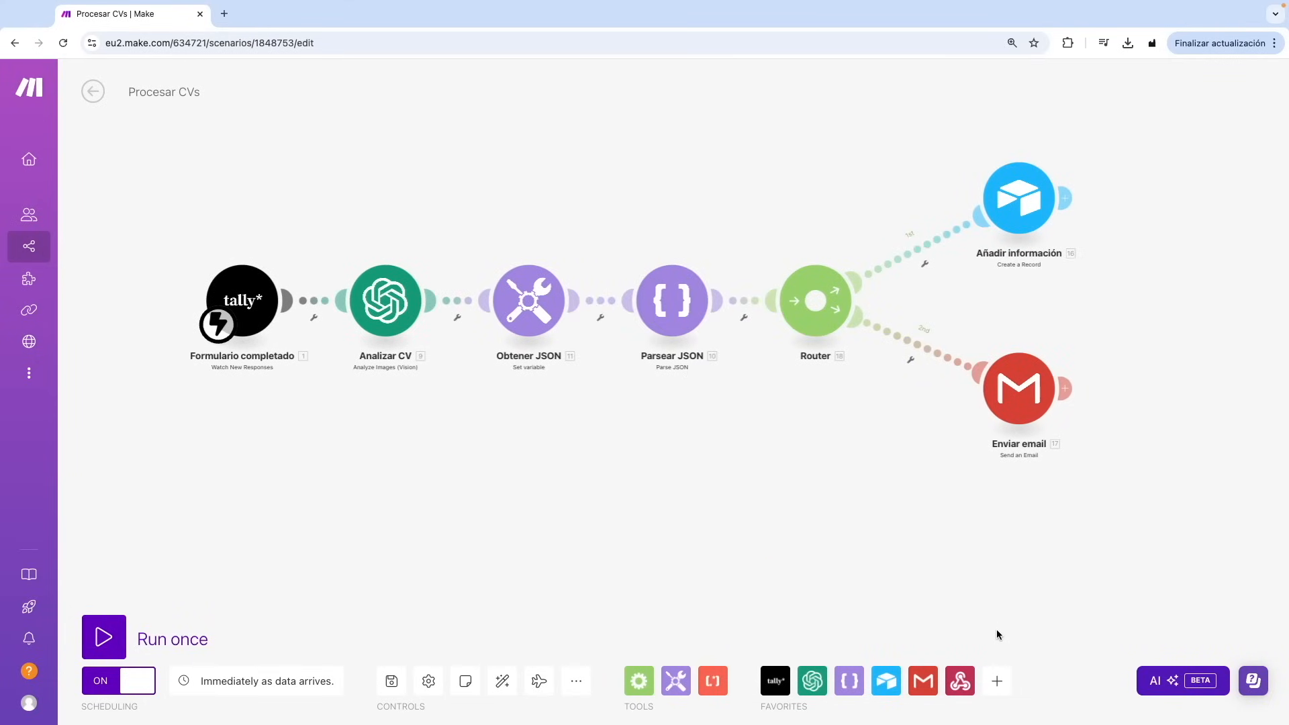
- Add an HTTP Make a request module to the Procesar CVs scenario and check its URL, header and parameter settings
scroll(1051, 423, down, 5)
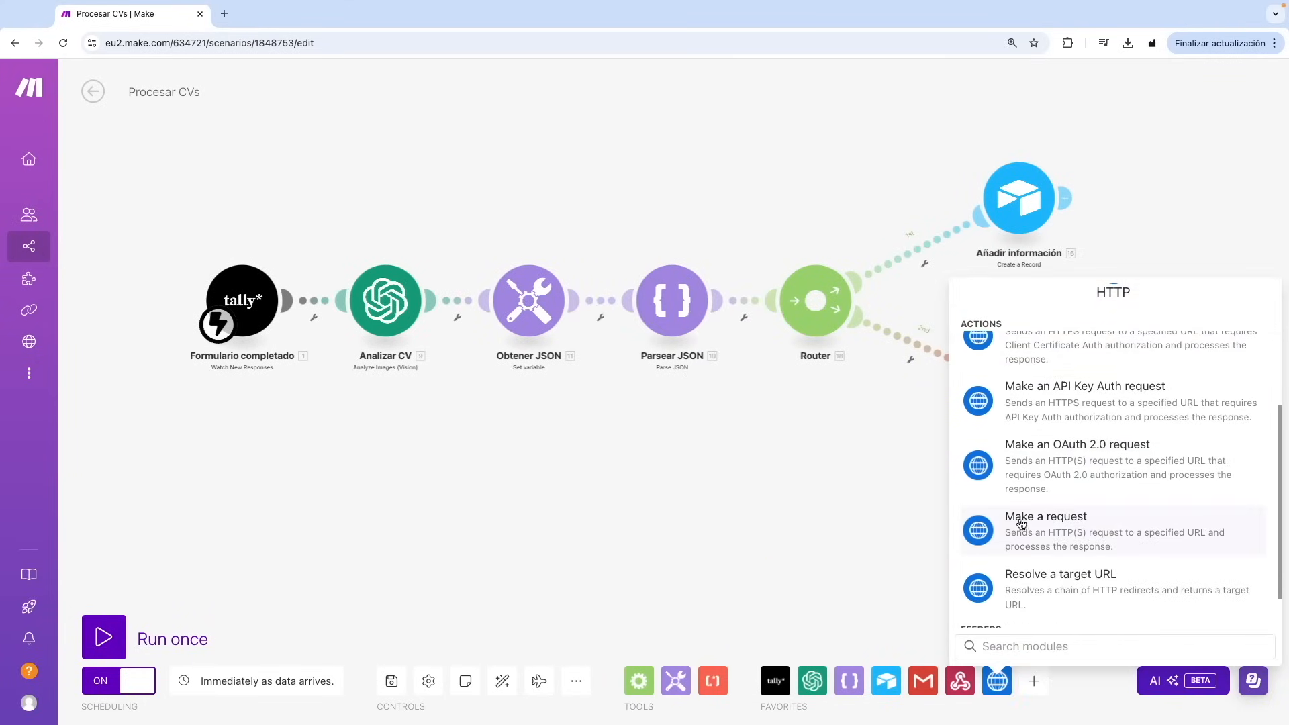
click(1022, 523)
drag(1022, 530, 1166, 399)
click(1165, 399)
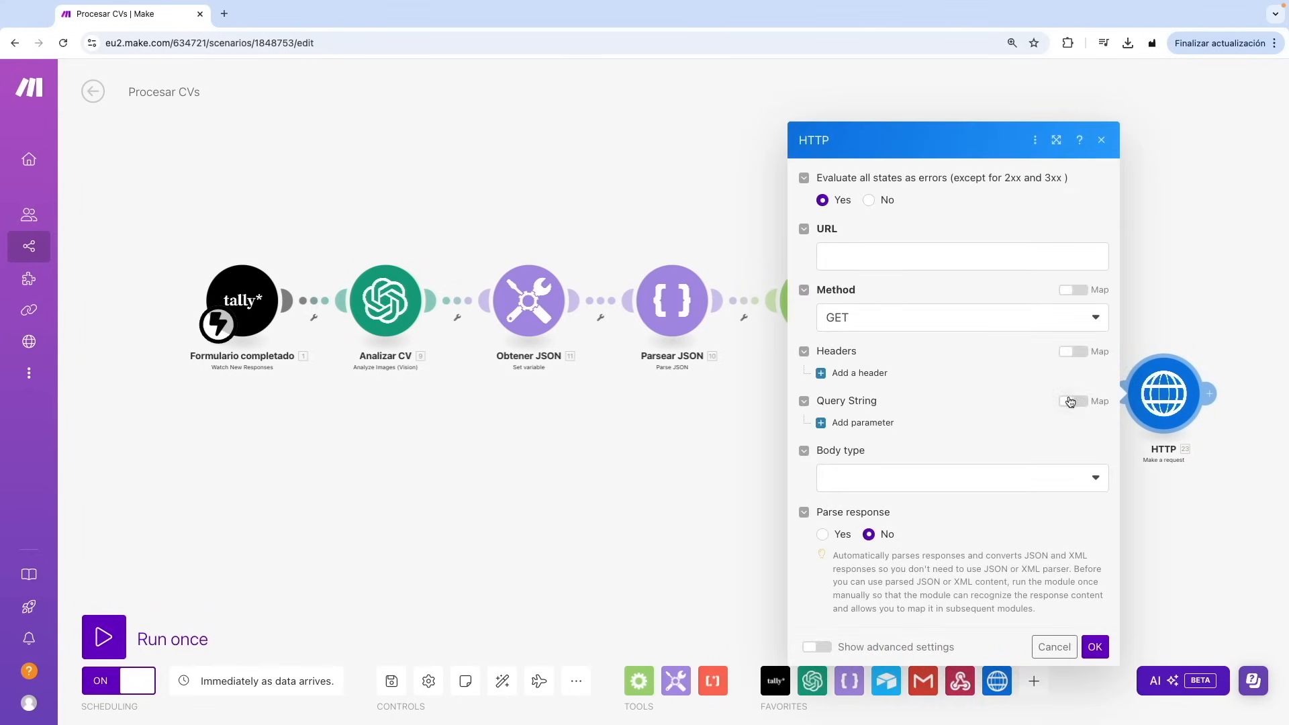
click(868, 253)
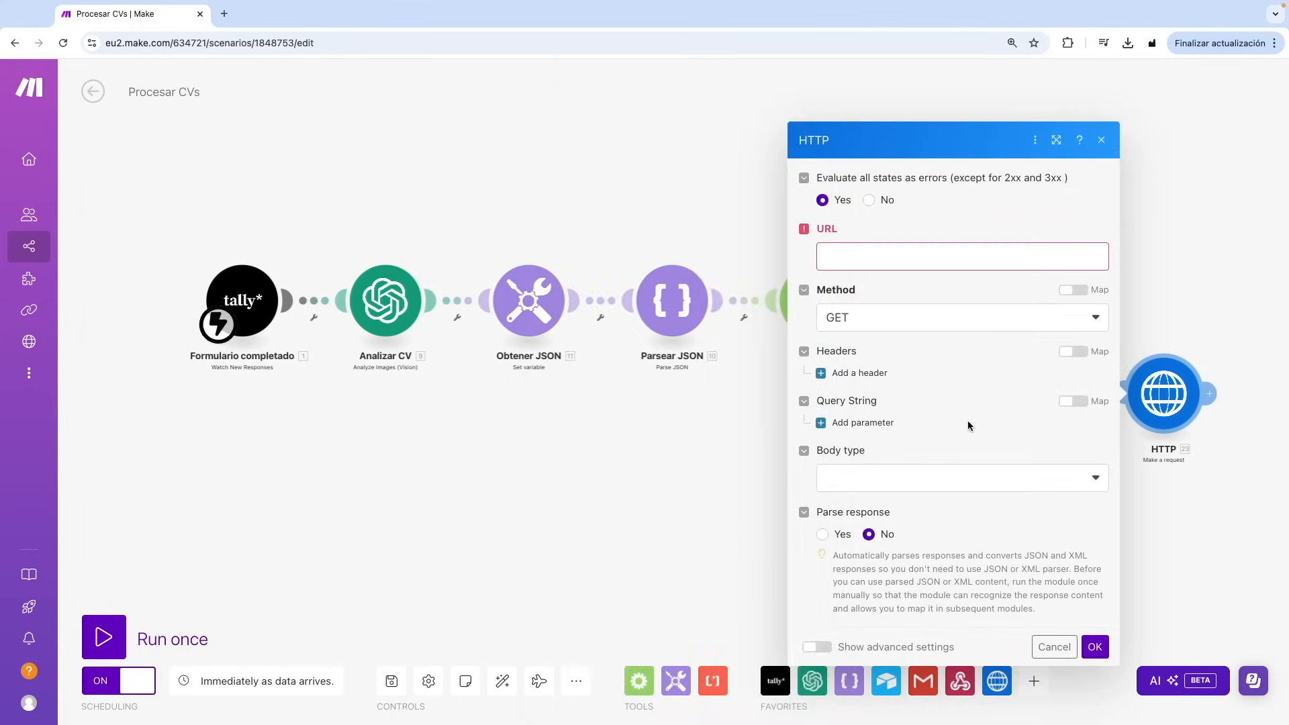
click(968, 422)
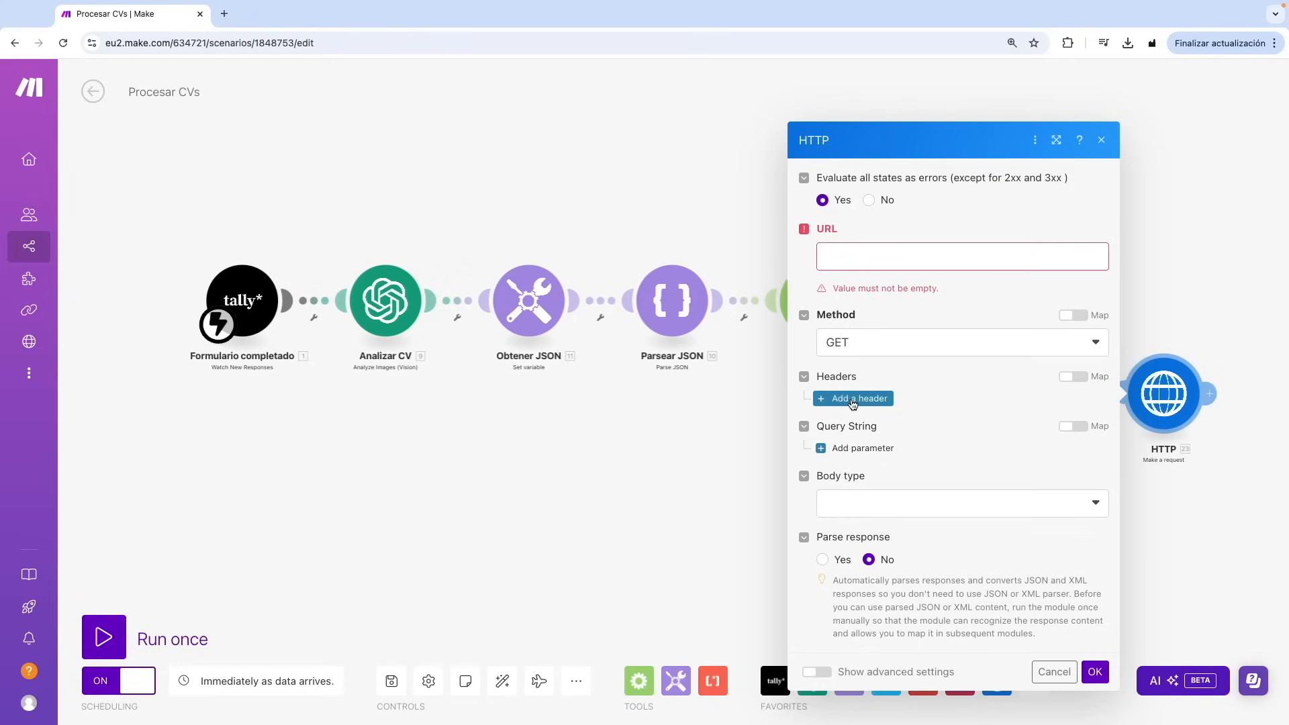
click(685, 415)
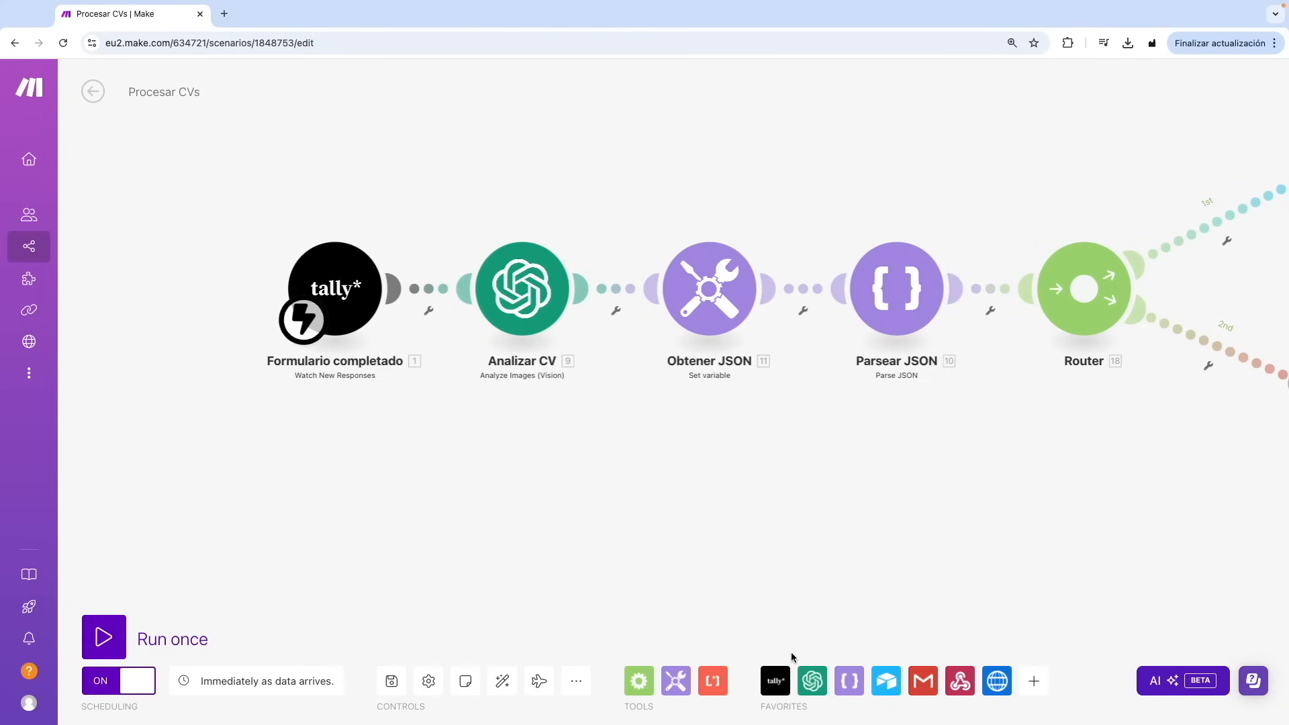
- Look through the OpenAI and Airtable modules to find the Make an API Call option in each
click(822, 679)
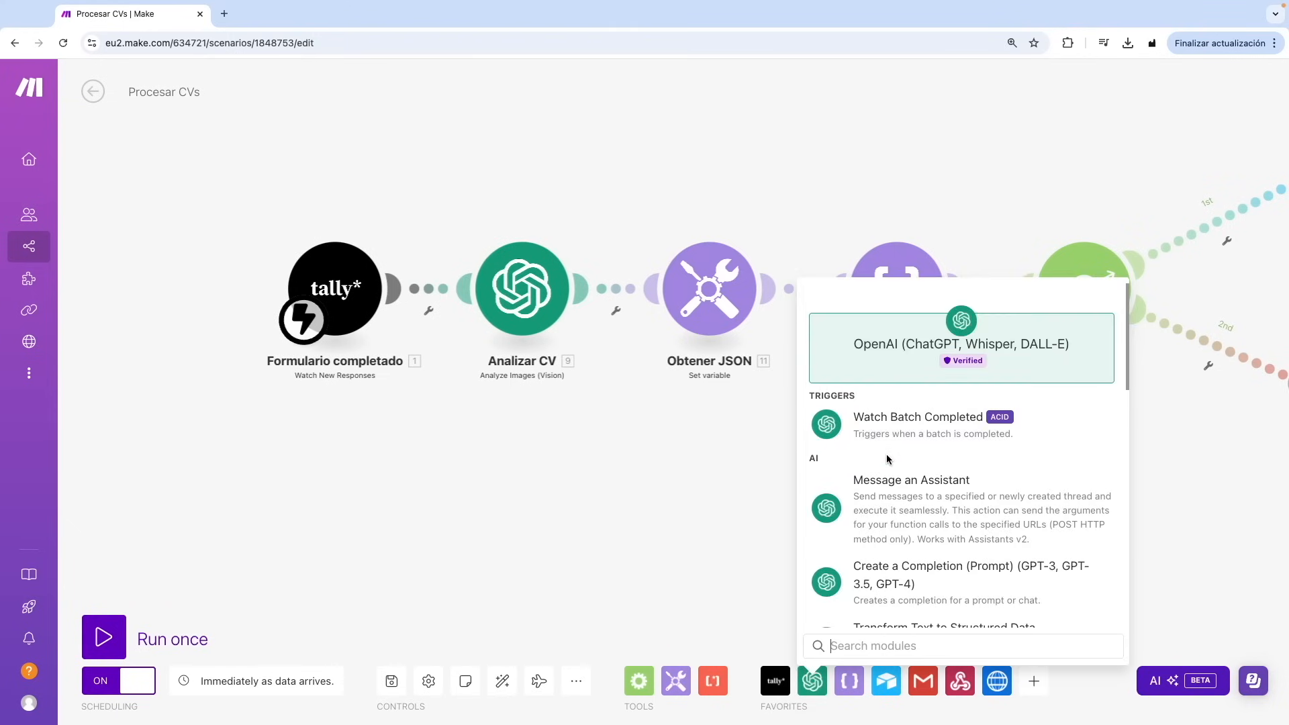
scroll(887, 452, down, 1)
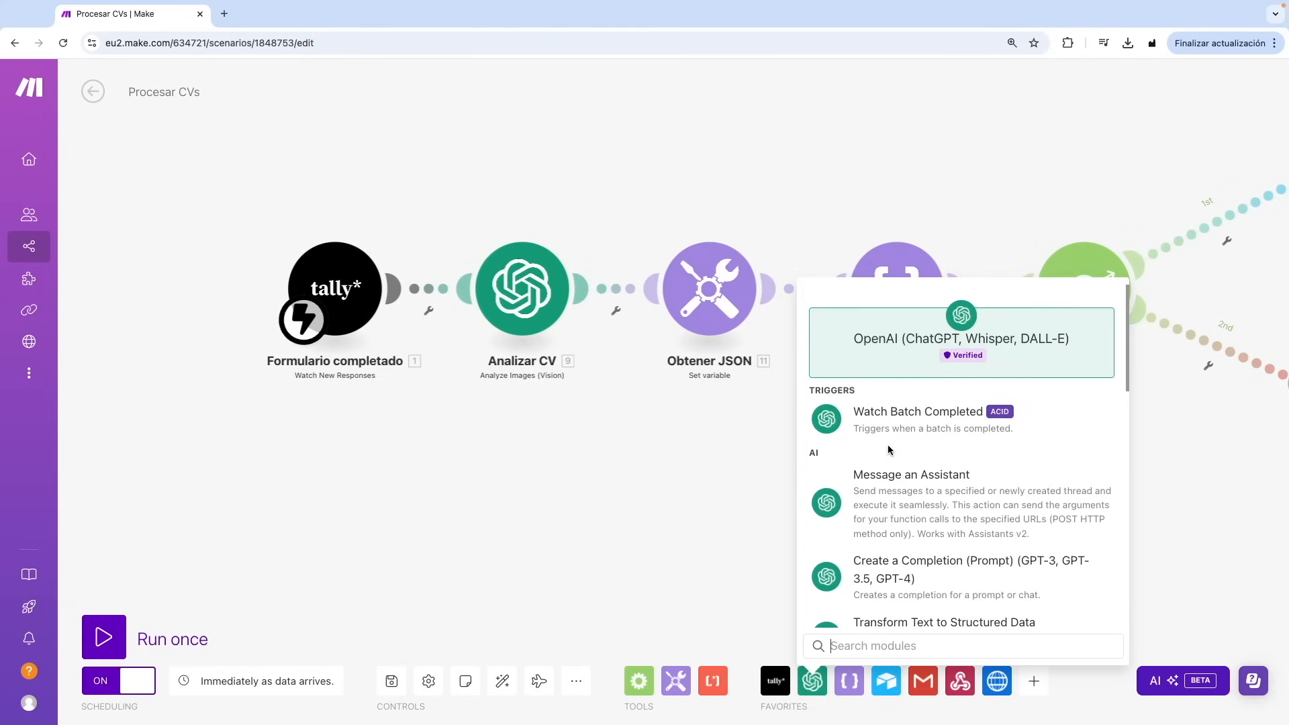
scroll(888, 449, down, 1)
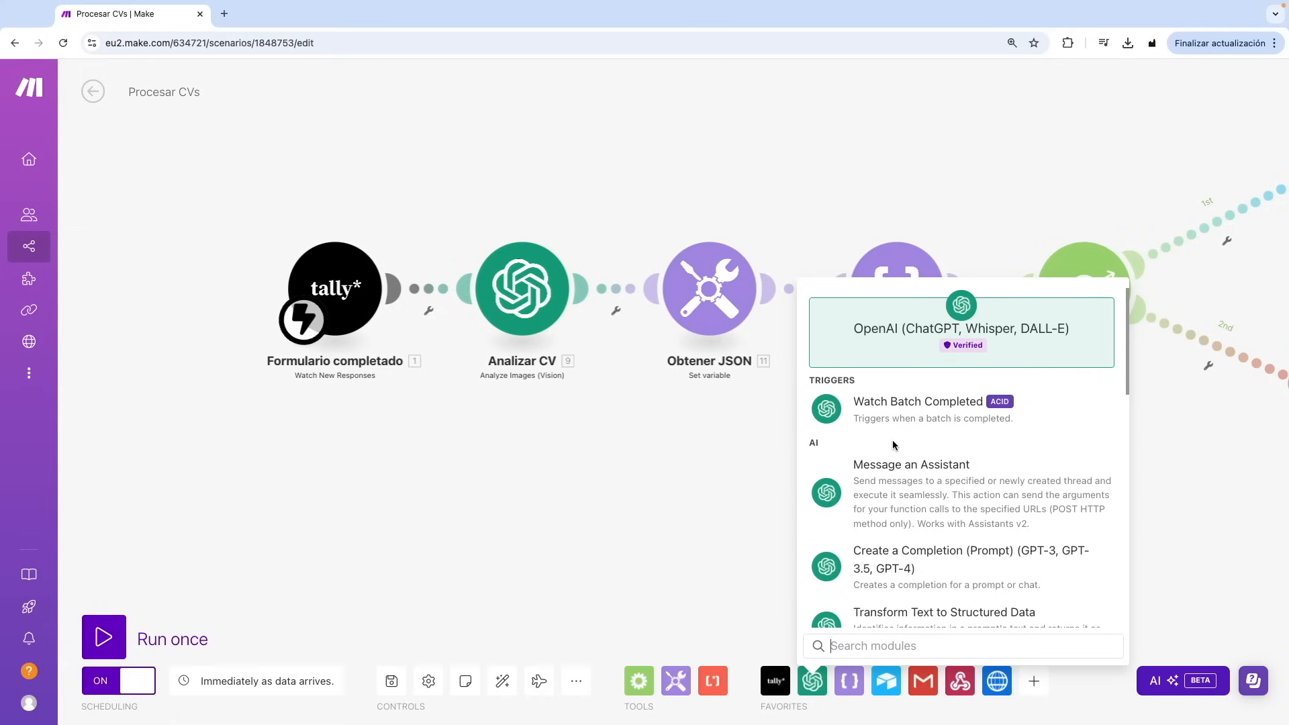
scroll(893, 457, down, 10)
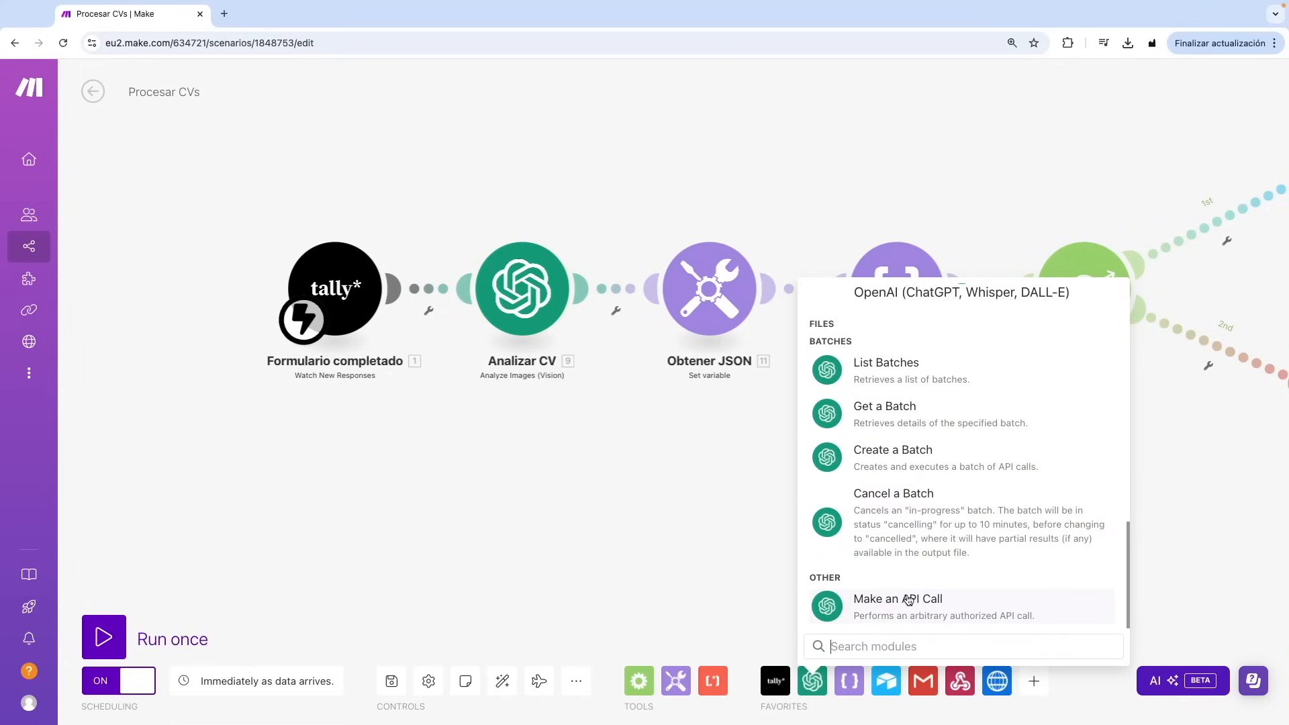
click(886, 681)
scroll(970, 567, down, 5)
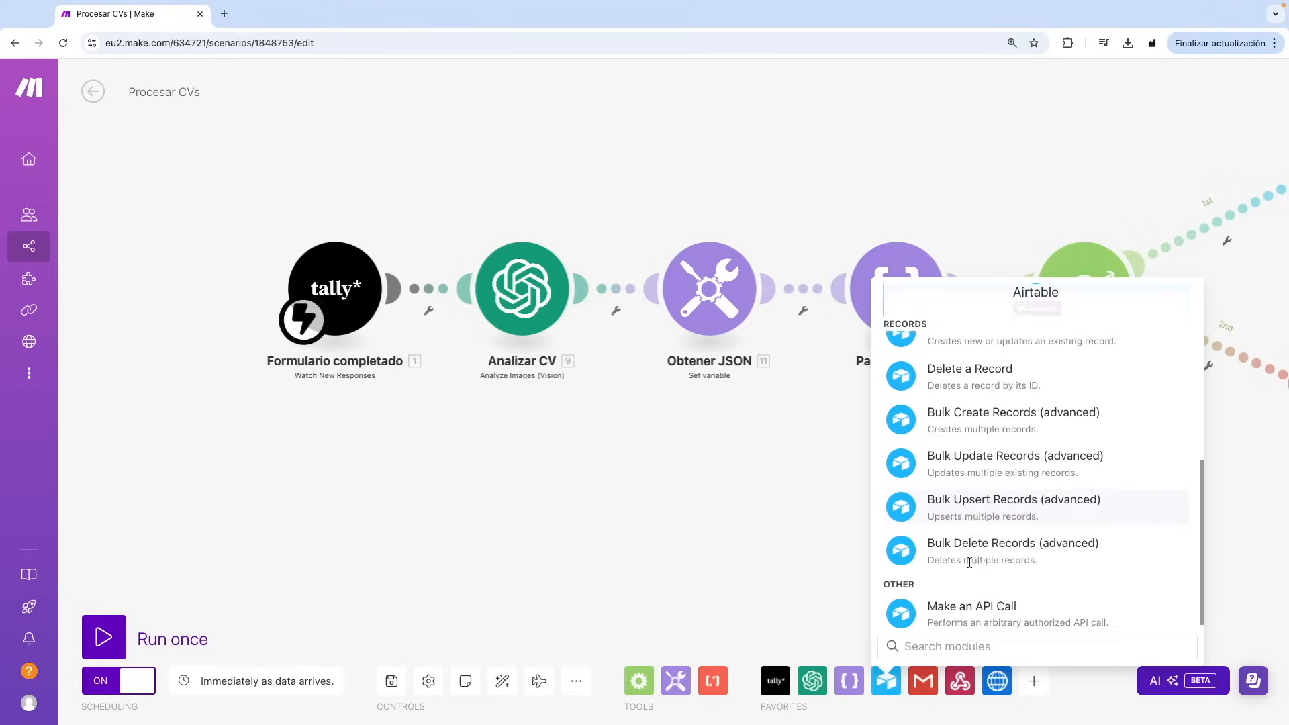
click(967, 609)
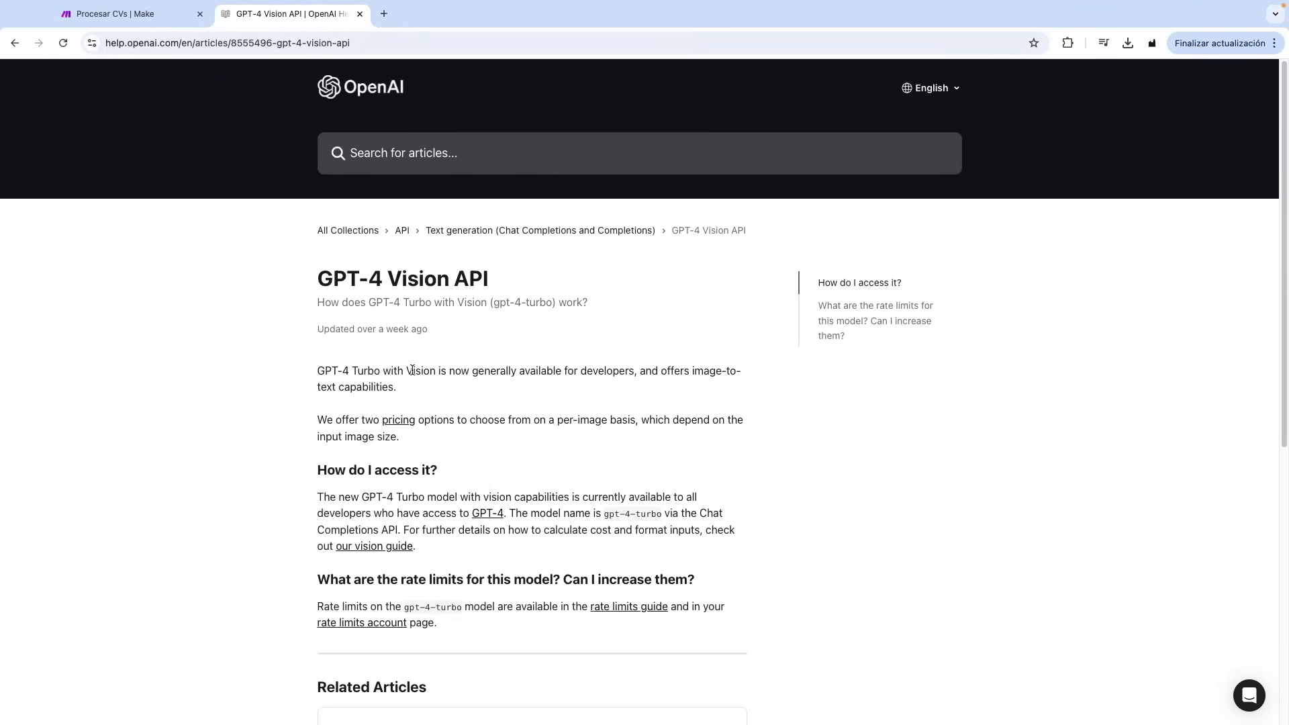
- Add an OpenAI Create a Completion module after Enviar email, using model gpt-4o and a message with the User role
drag(406, 371, 424, 371)
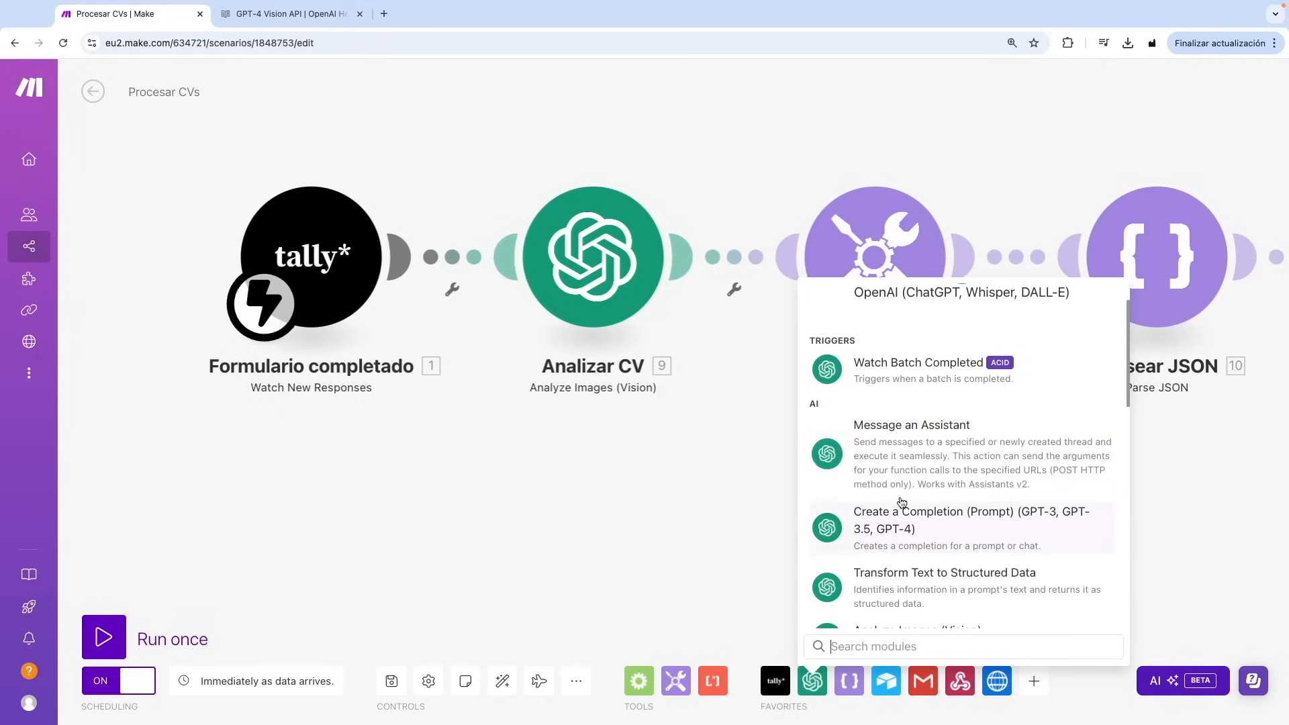
click(904, 527)
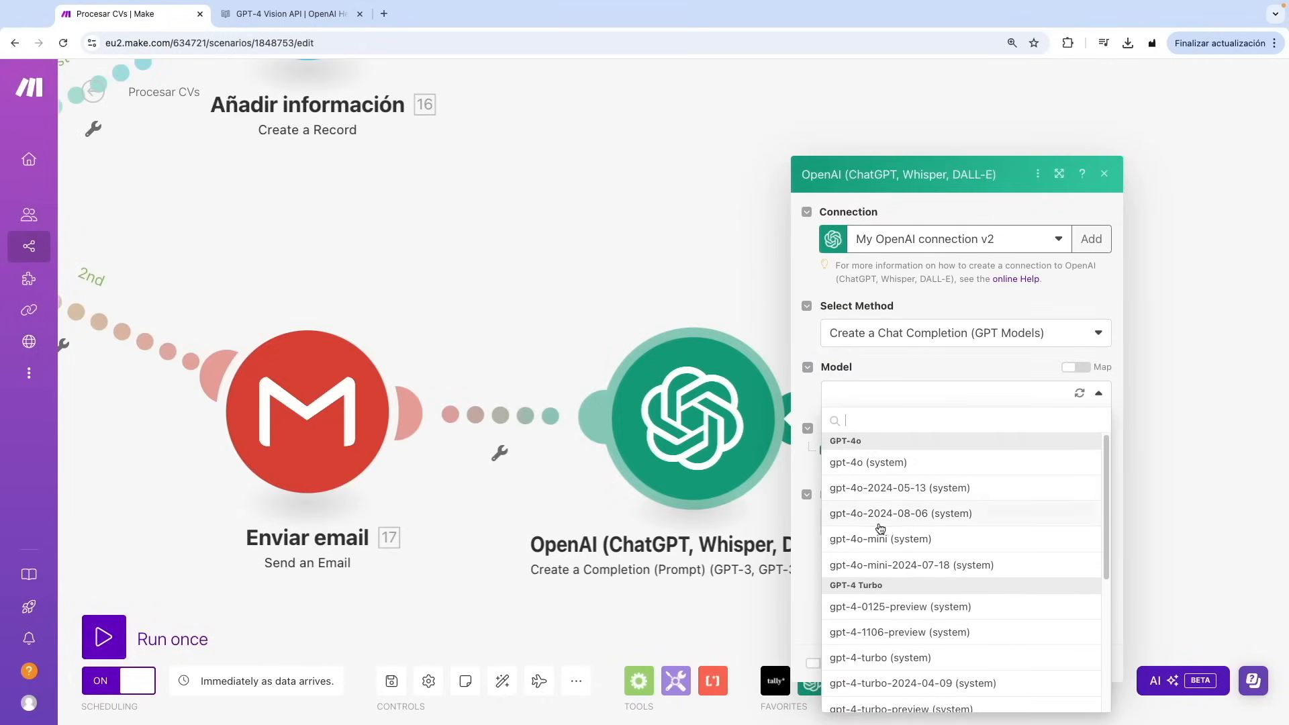
click(886, 463)
click(856, 451)
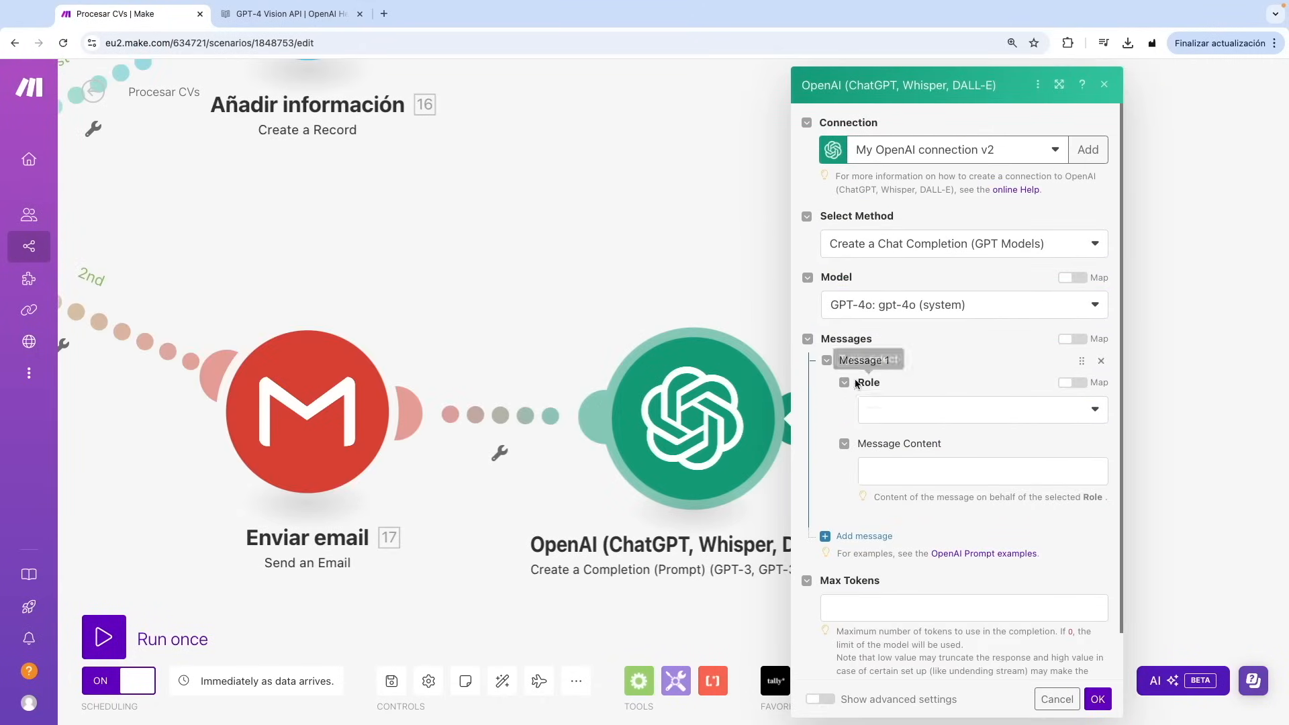
click(947, 411)
click(907, 461)
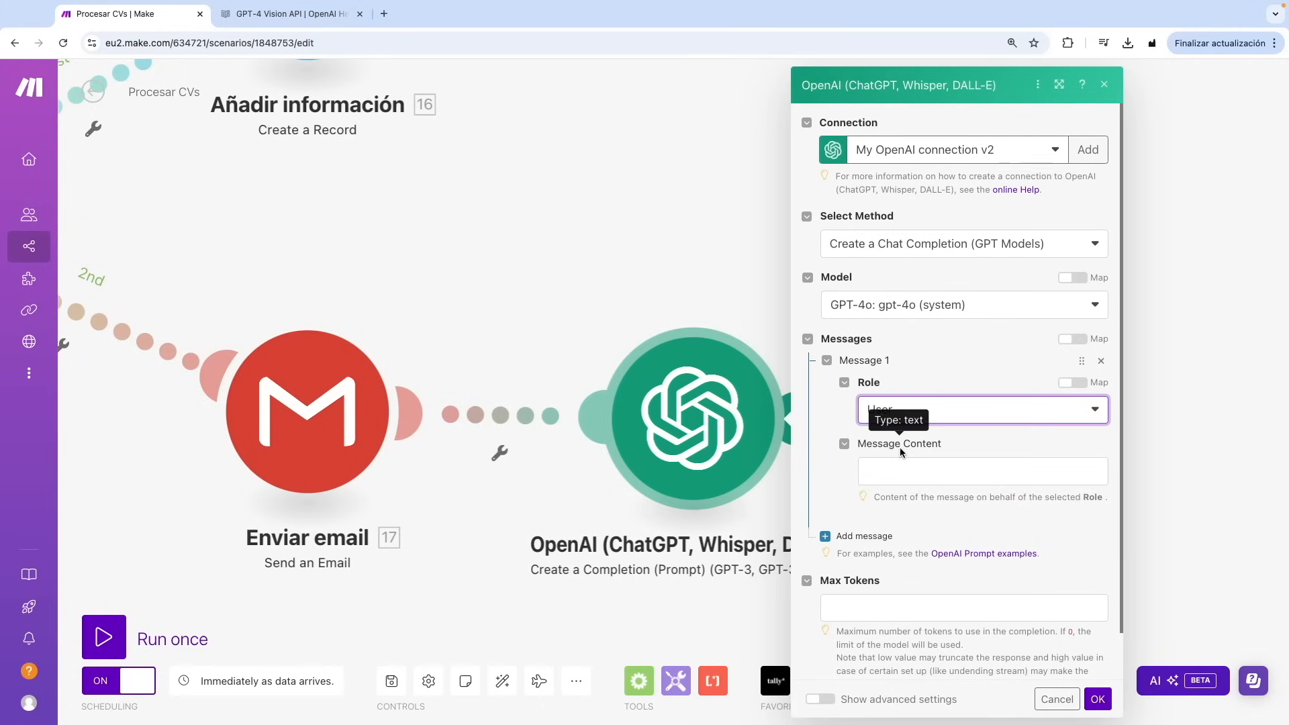
click(910, 470)
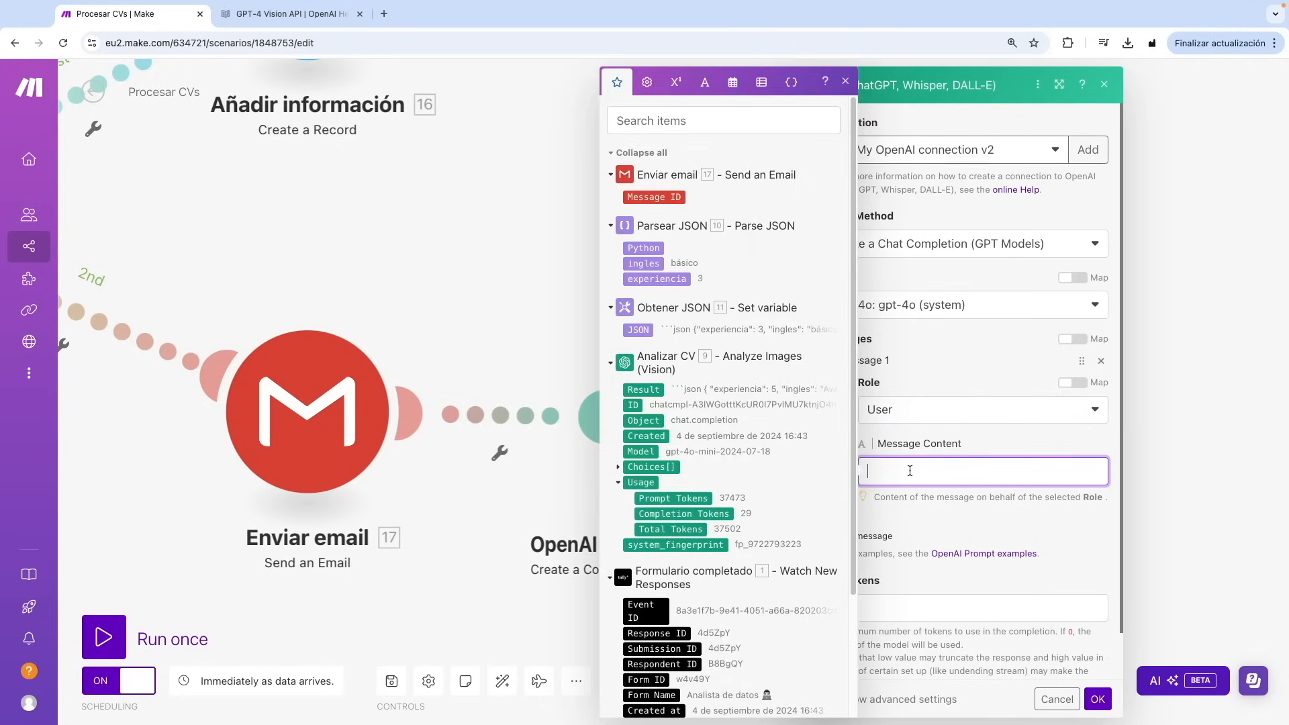
- Examine the text and image_url content types in the Image input example of OpenAI's Create chat completion API reference
key(ctrl+Tab)
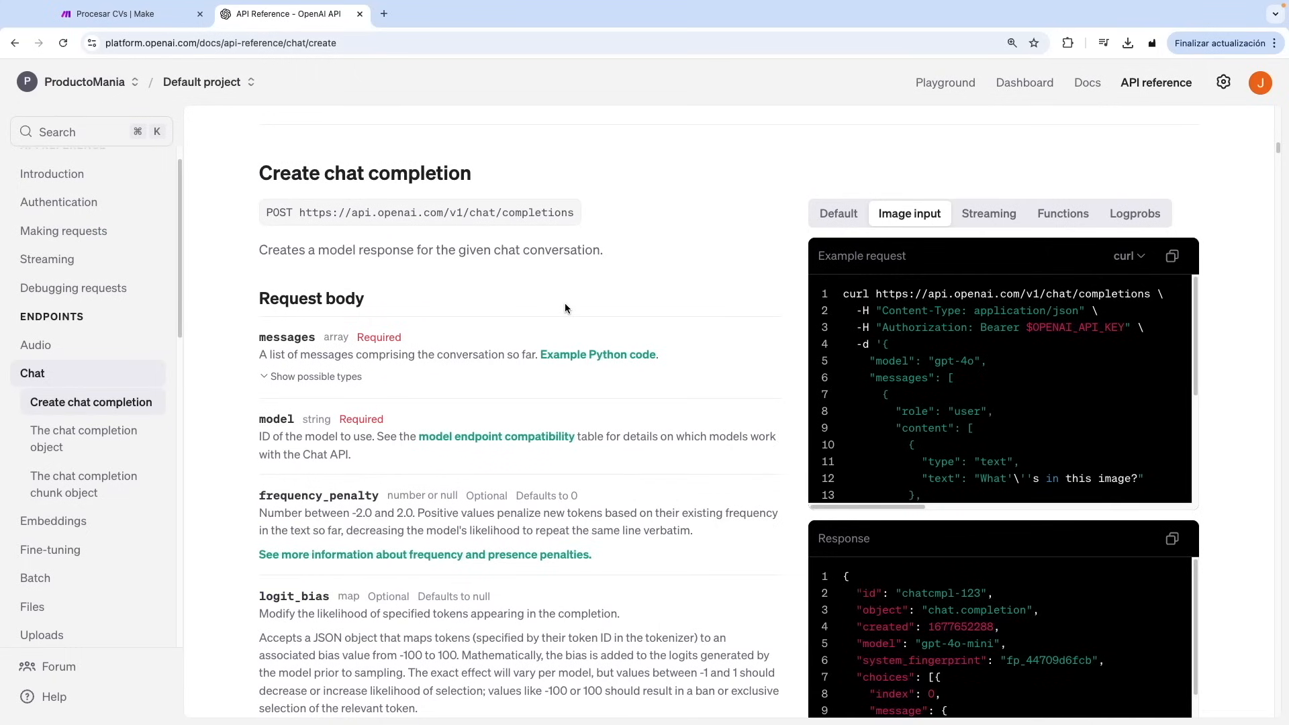
click(158, 18)
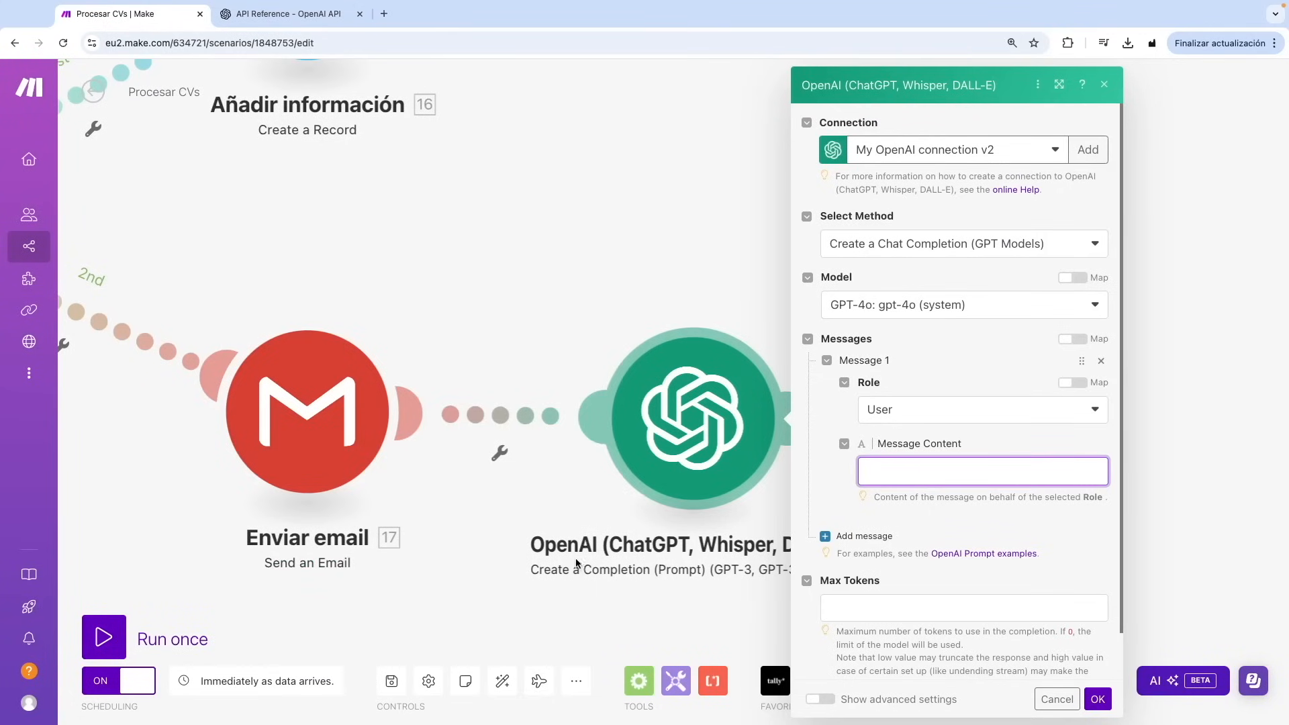
click(285, 20)
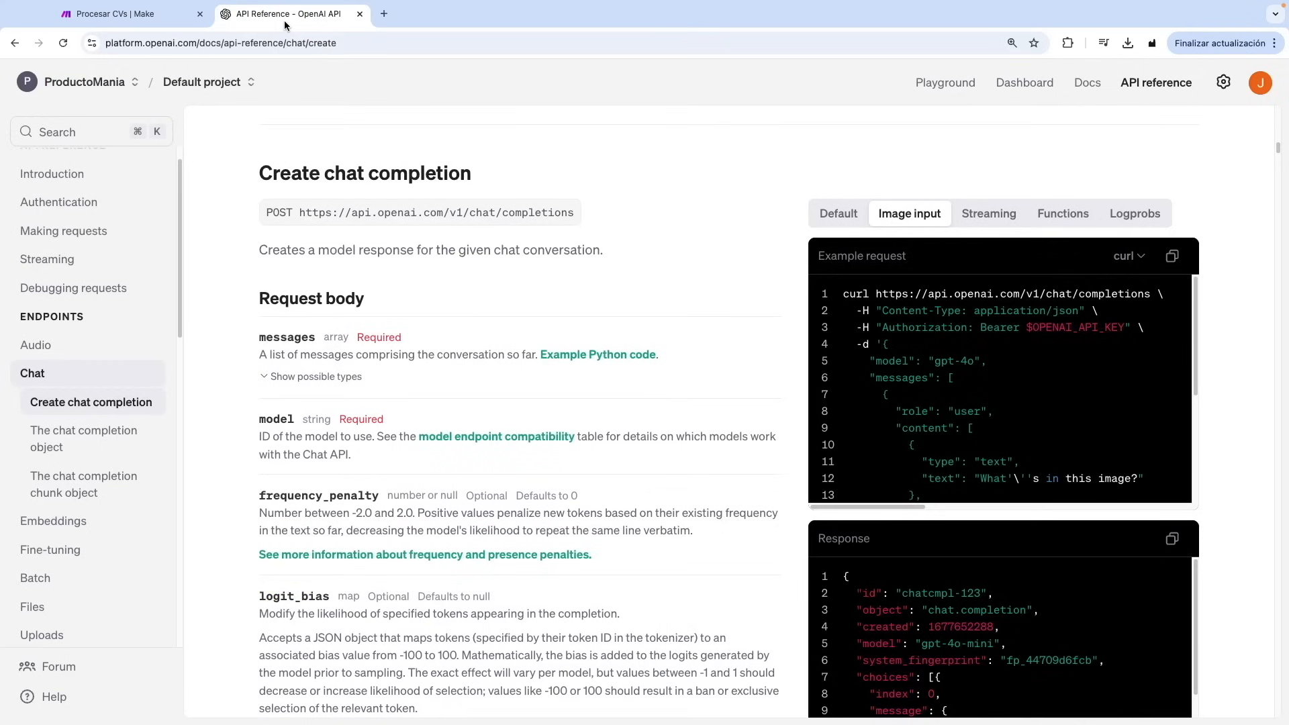
scroll(890, 371, down, 1)
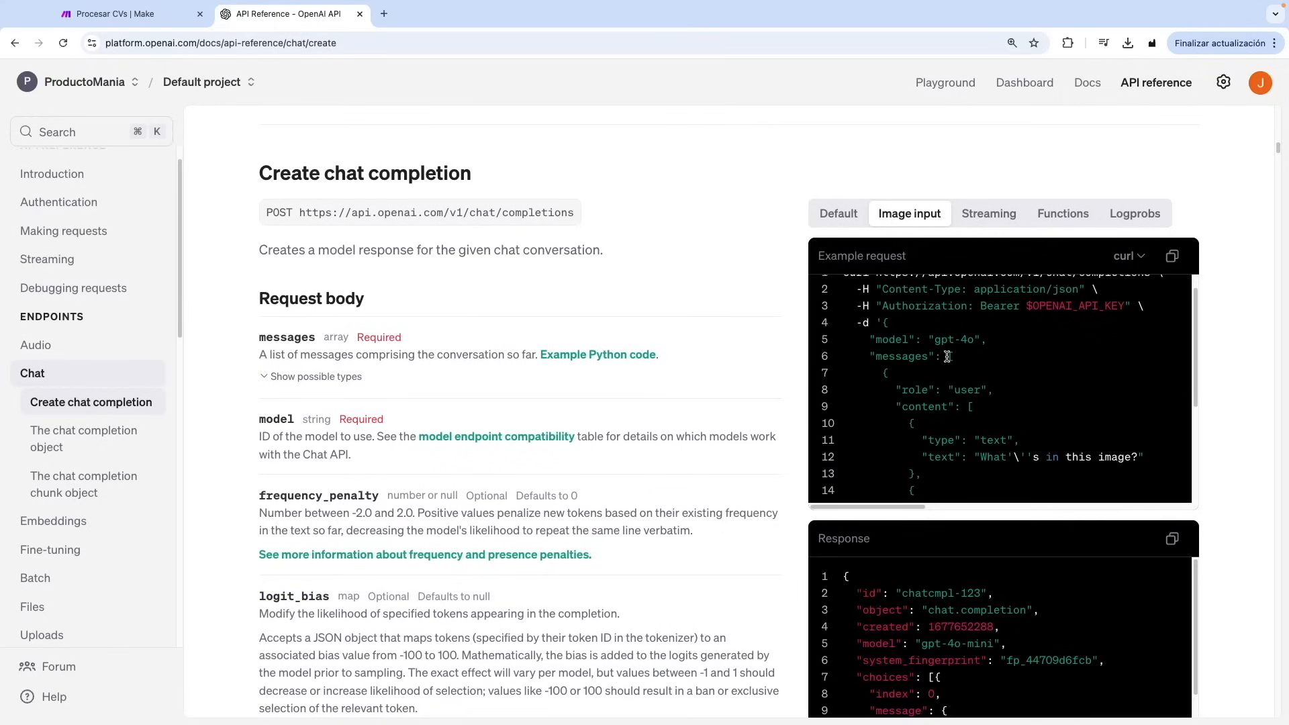
scroll(947, 369, down, 2)
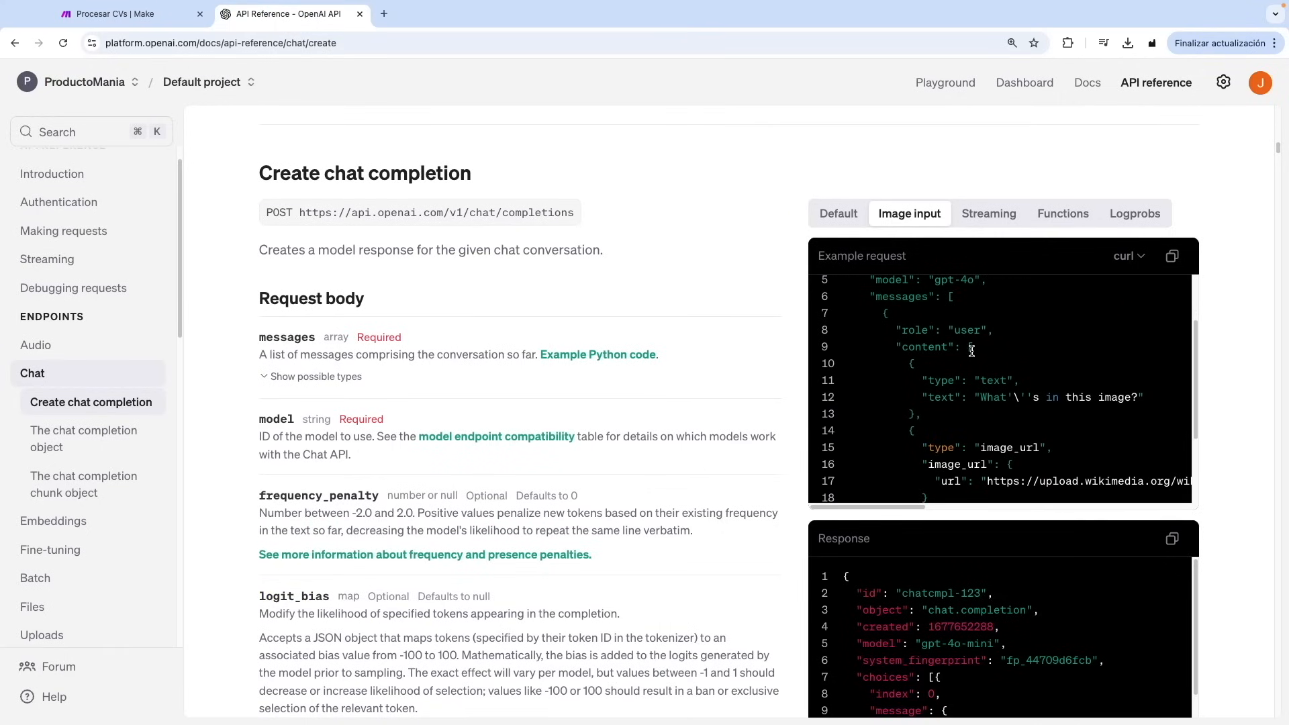
drag(976, 376, 1022, 380)
scroll(1000, 403, down, 1)
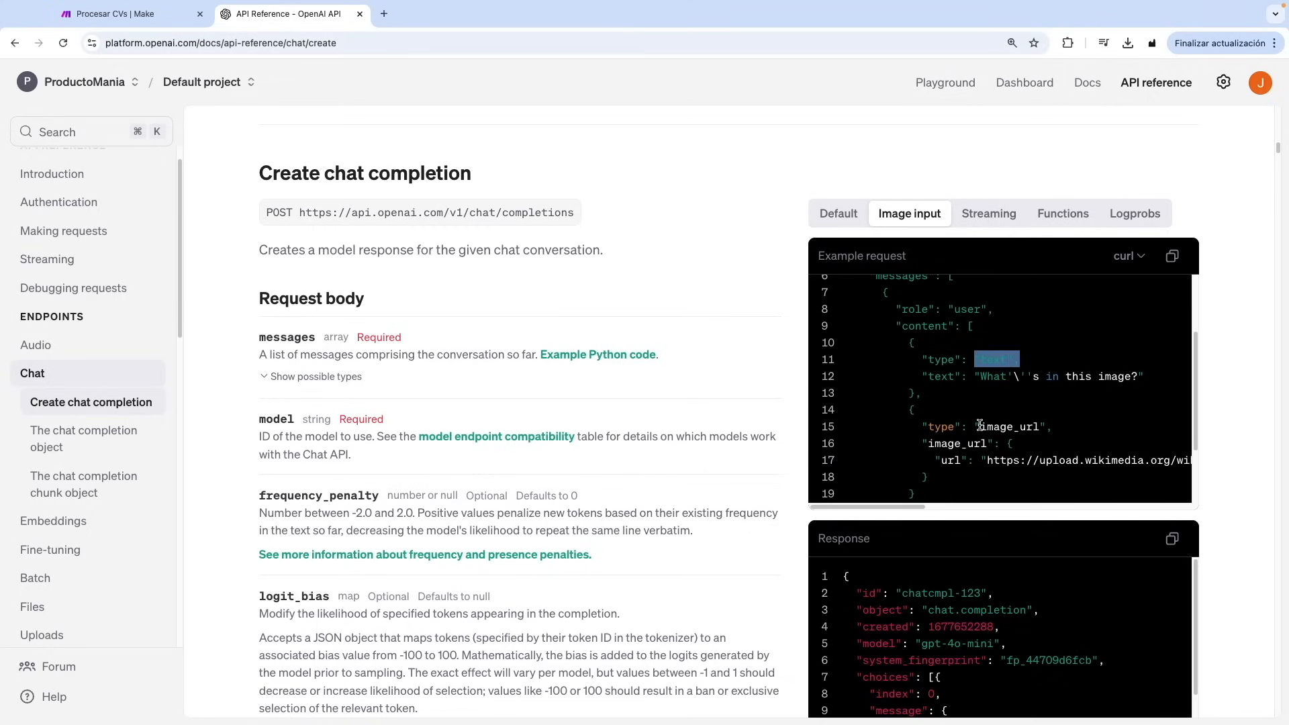
drag(981, 427, 1065, 431)
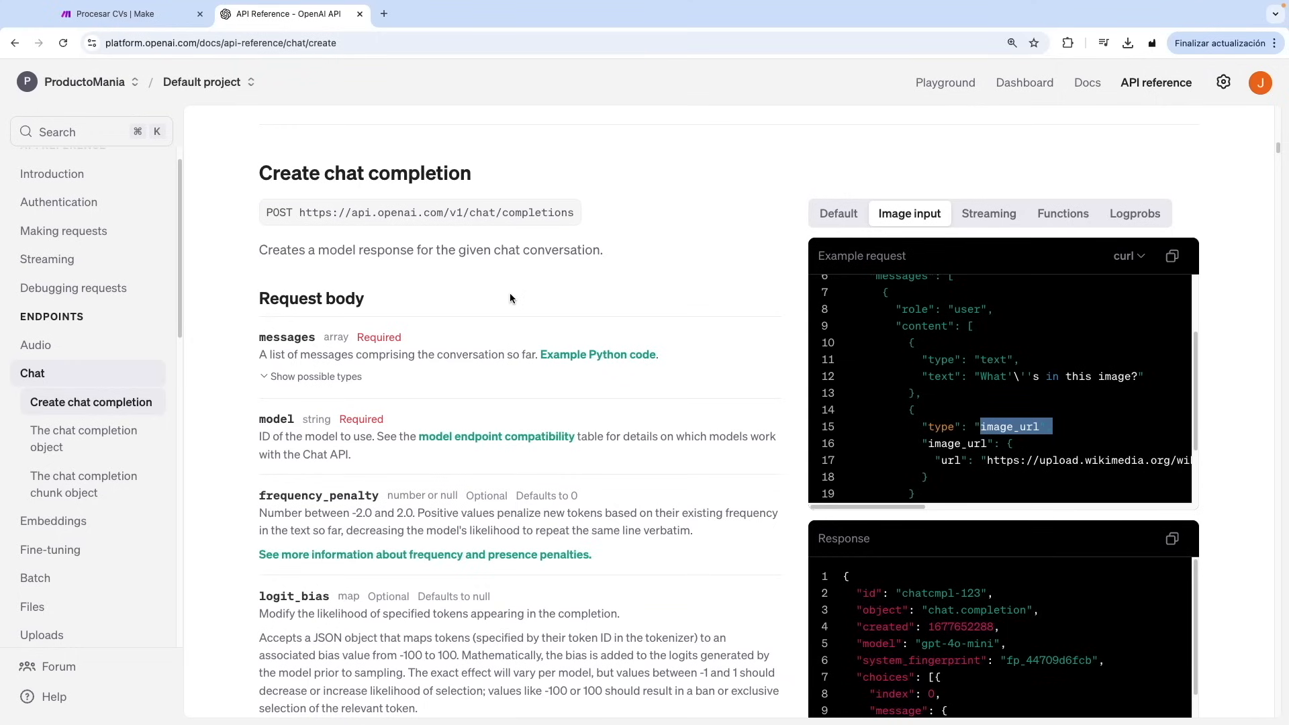
- Back in the Procesar CVs scenario, add an OpenAI Make an API Call module after the completion module
click(169, 17)
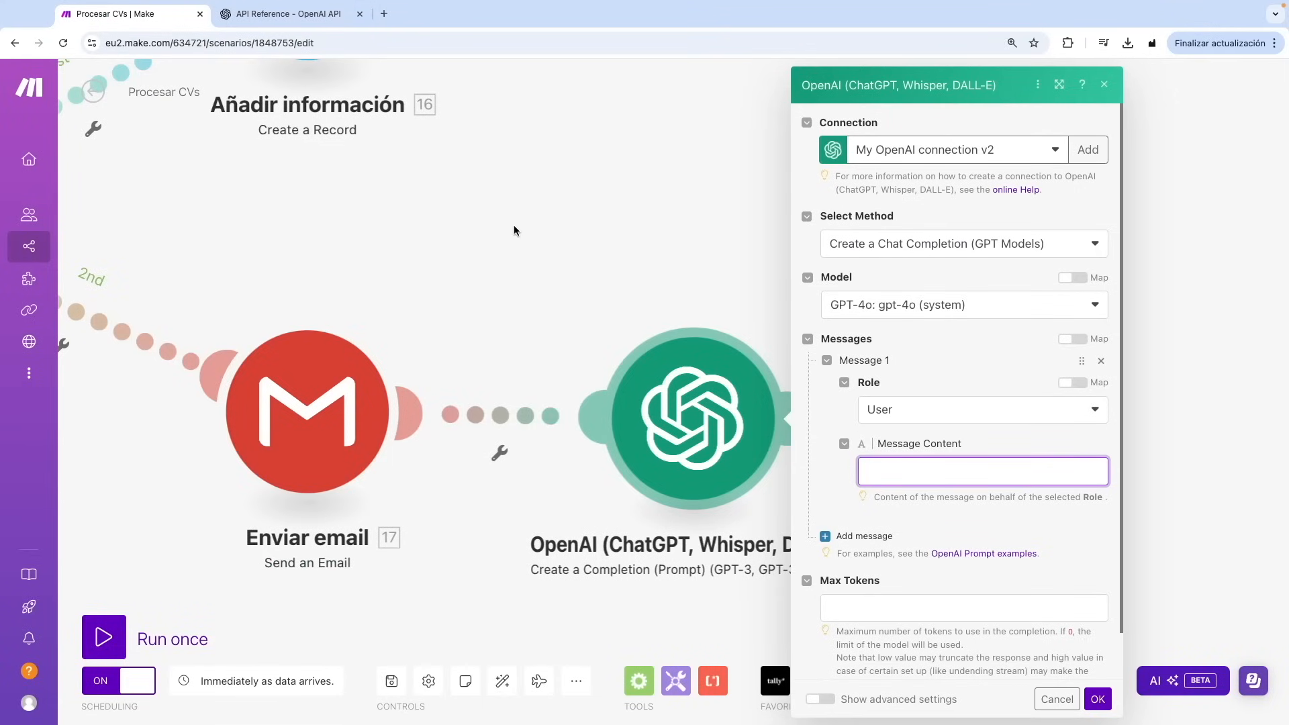
click(615, 244)
click(814, 680)
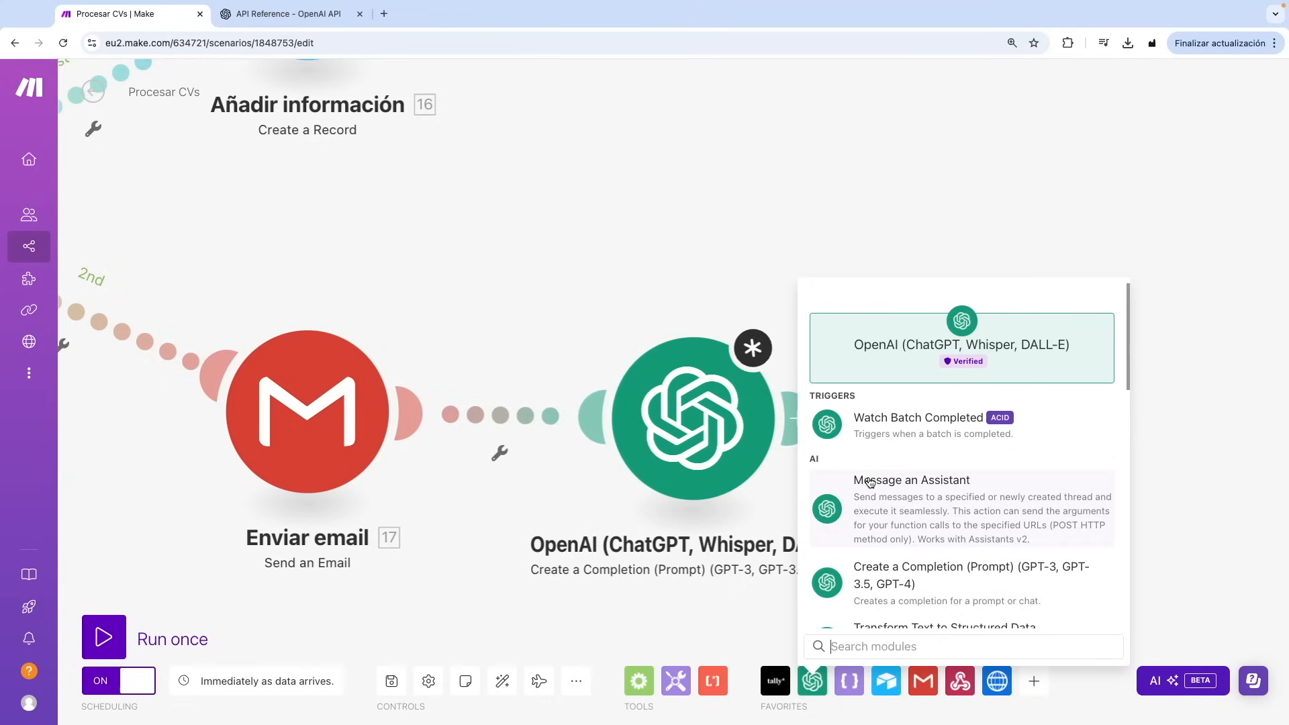
scroll(863, 497, down, 6)
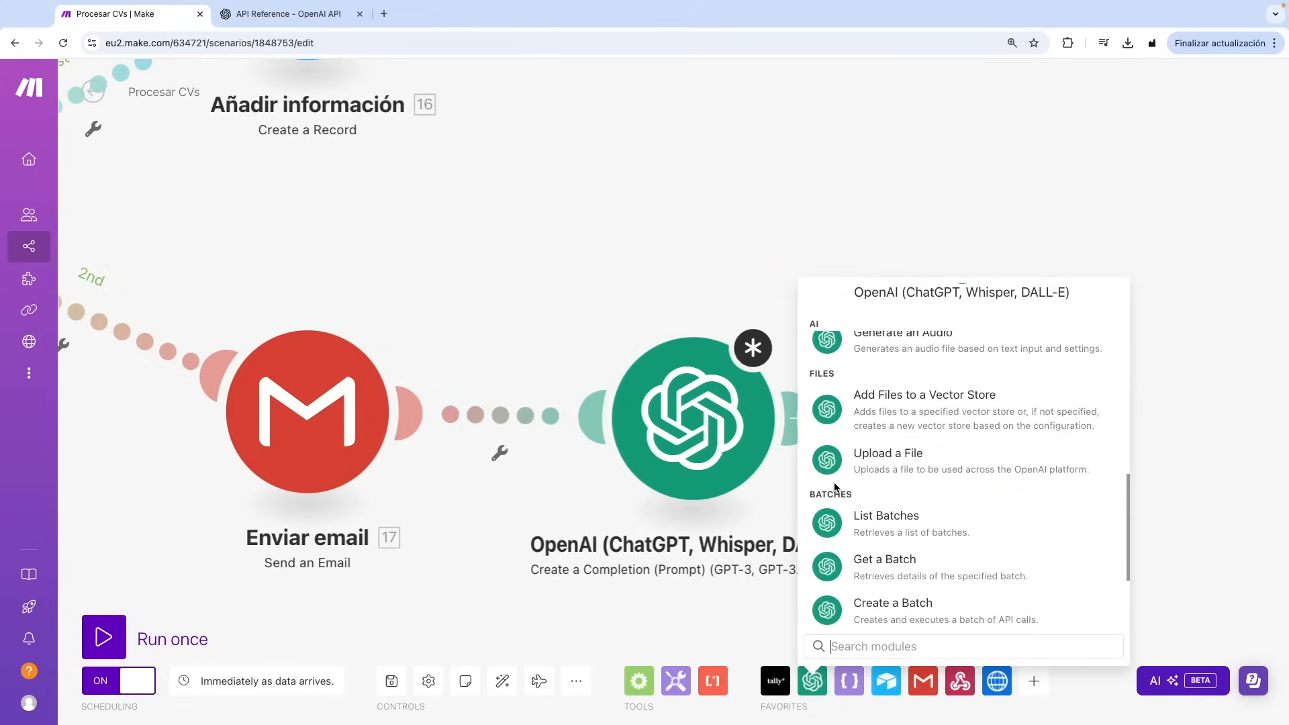
scroll(833, 484, down, 3)
click(902, 603)
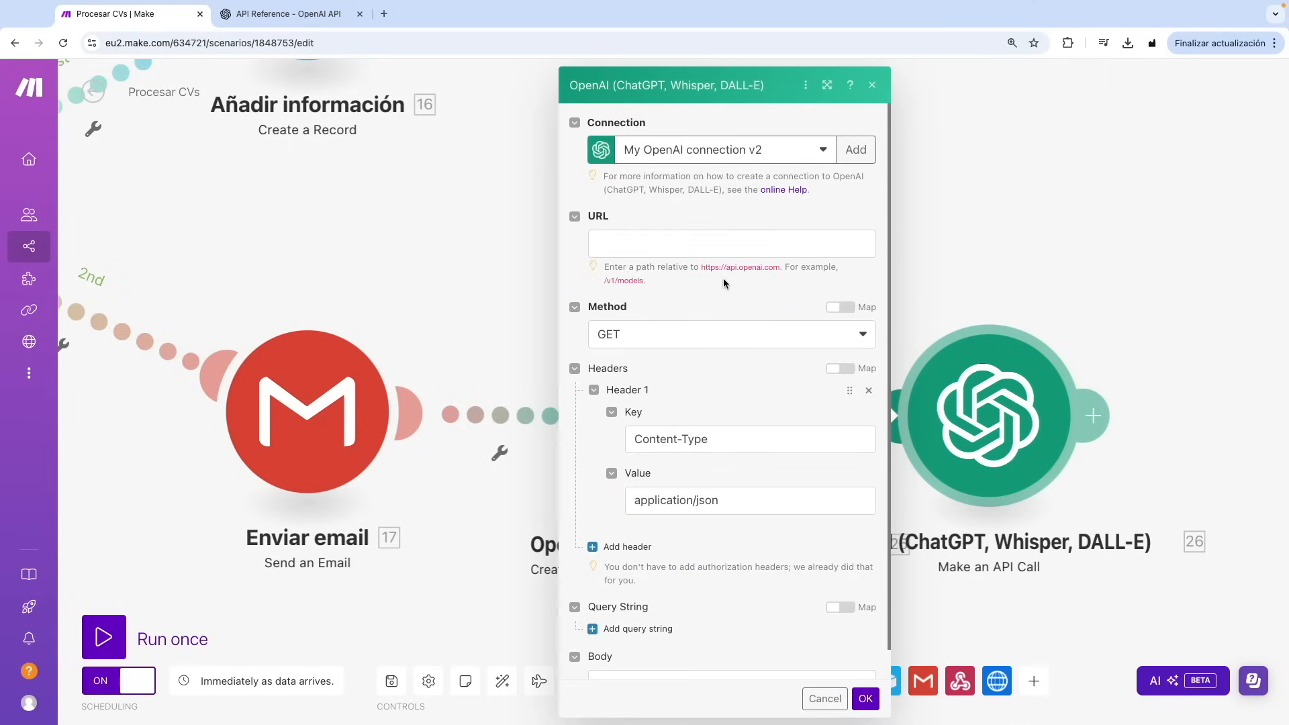
- Review OpenAI's Create chat completion API reference, then return to Procesar CVs and inspect the full module chain
click(289, 14)
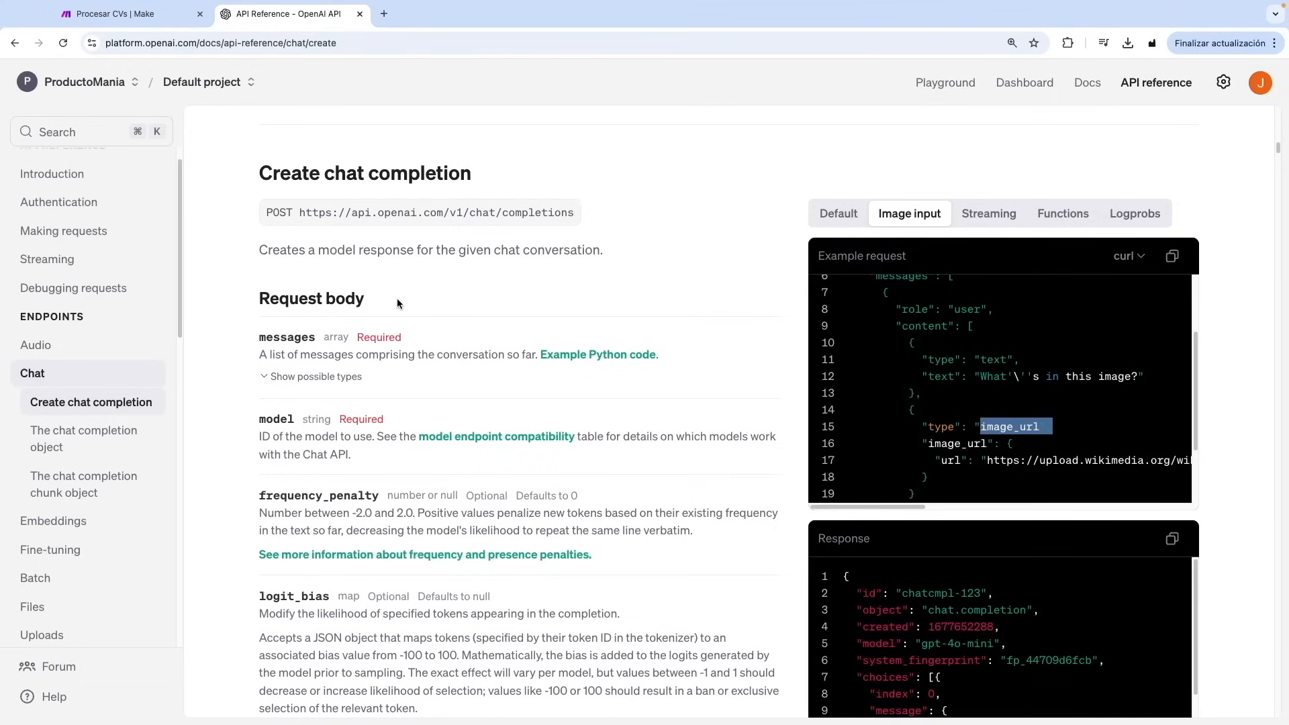
scroll(397, 300, up, 3)
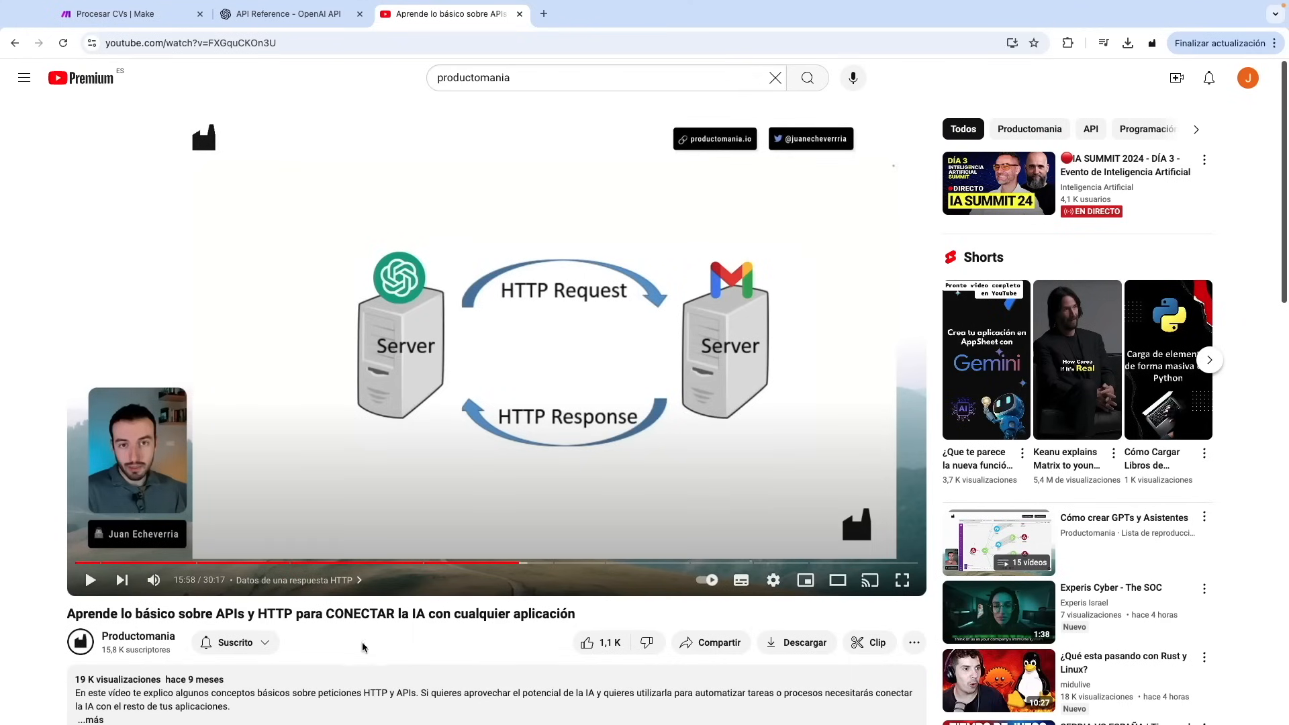
click(134, 13)
click(432, 230)
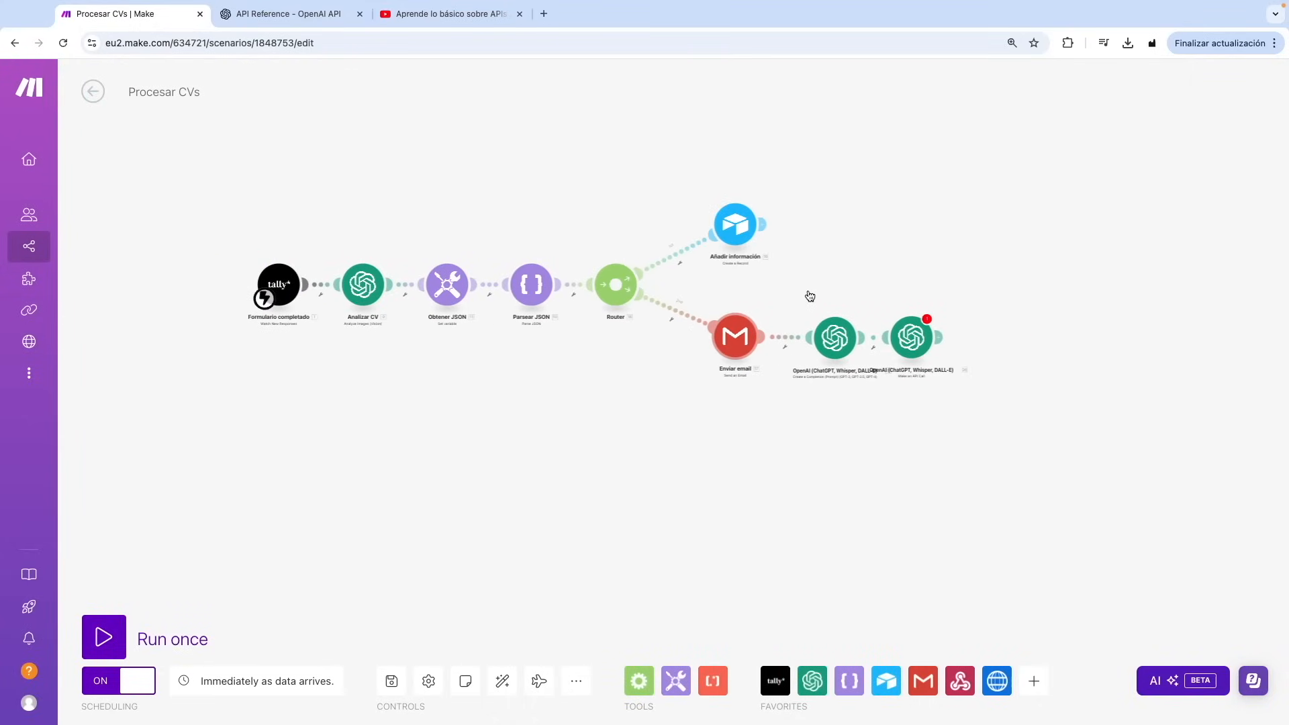
scroll(291, 236, up, 5)
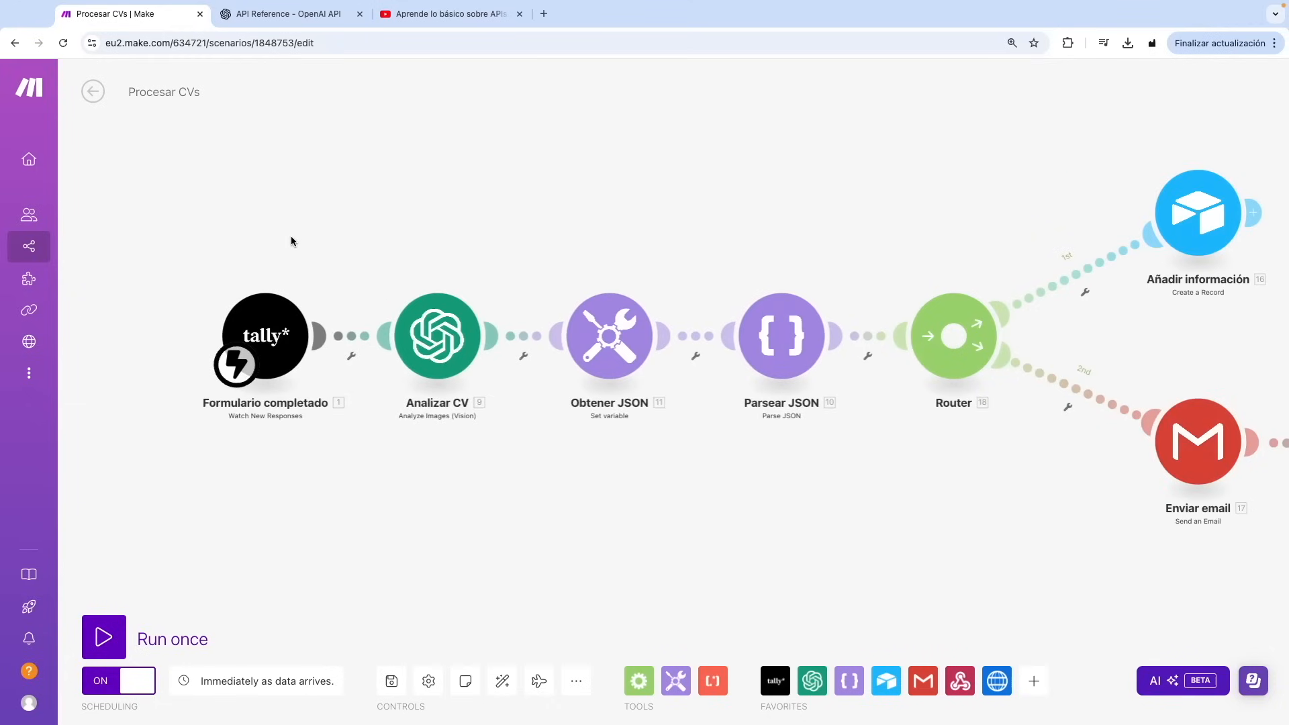